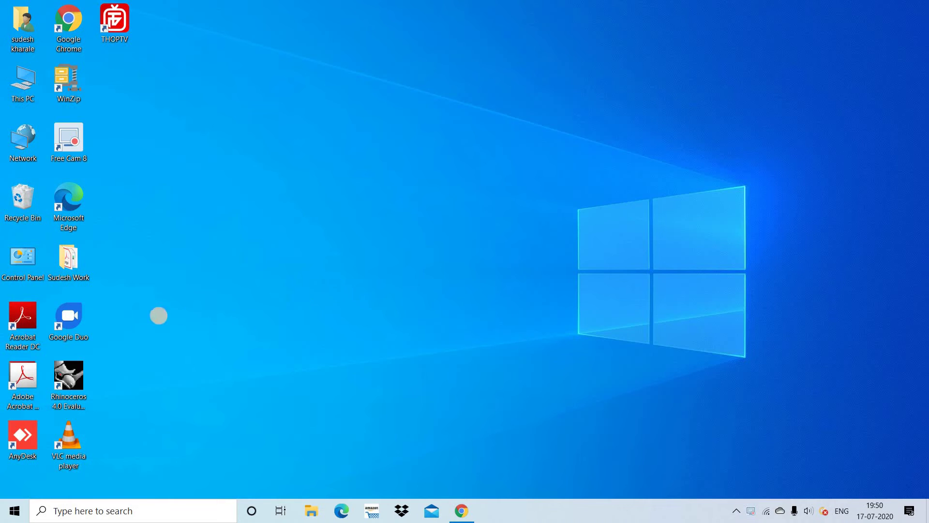
Launch Rhino with the Small Objects - Millimeters template and maximize the Front view
double_click(68, 375)
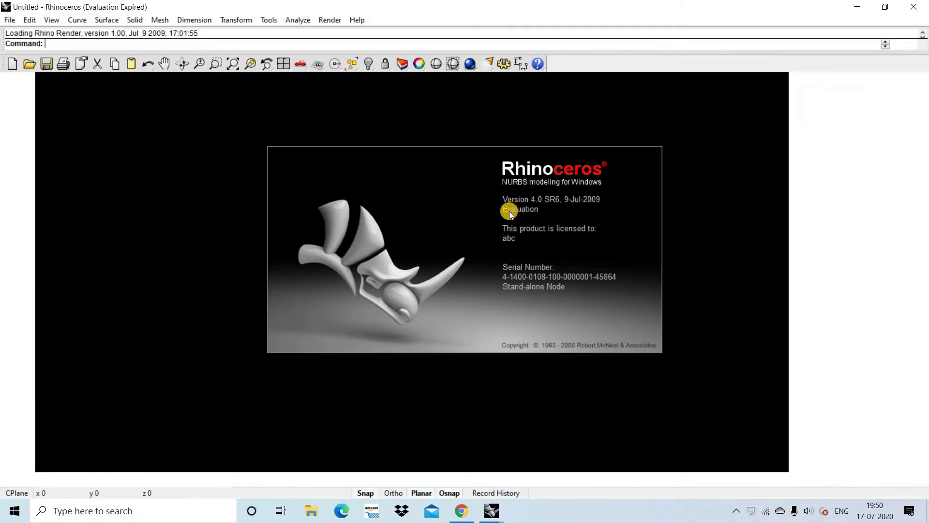
double_click(309, 193)
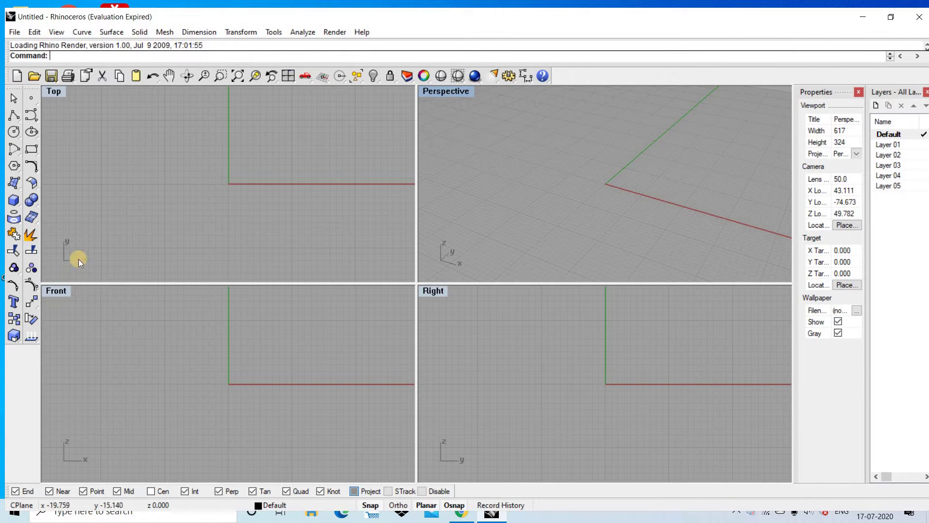
double_click(56, 291)
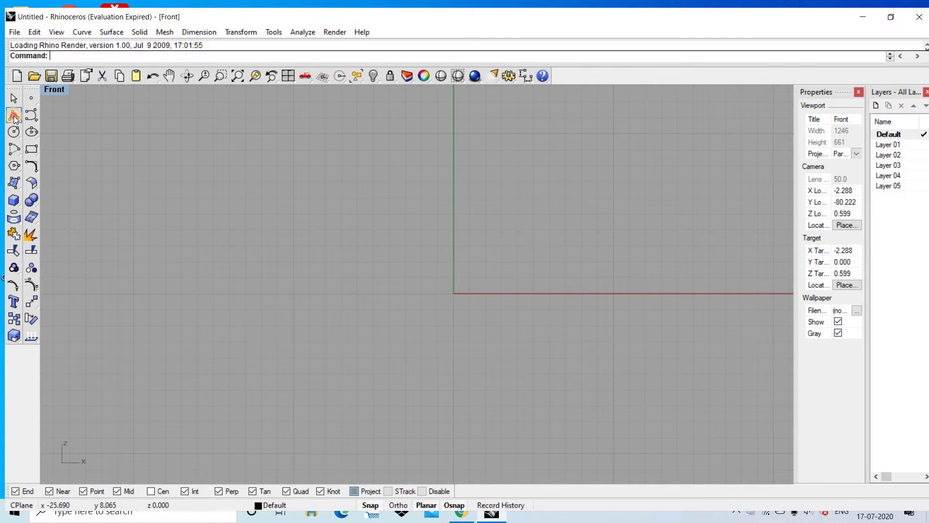
click(37, 131)
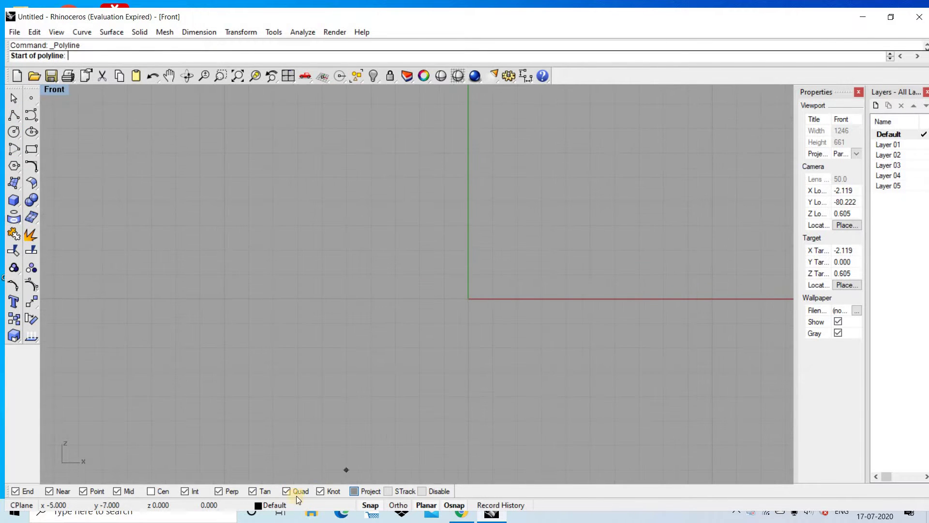
Draw the four-point gem half-profile polyline ending below the origin
click(468, 250)
click(522, 252)
scroll(543, 295, up, 2)
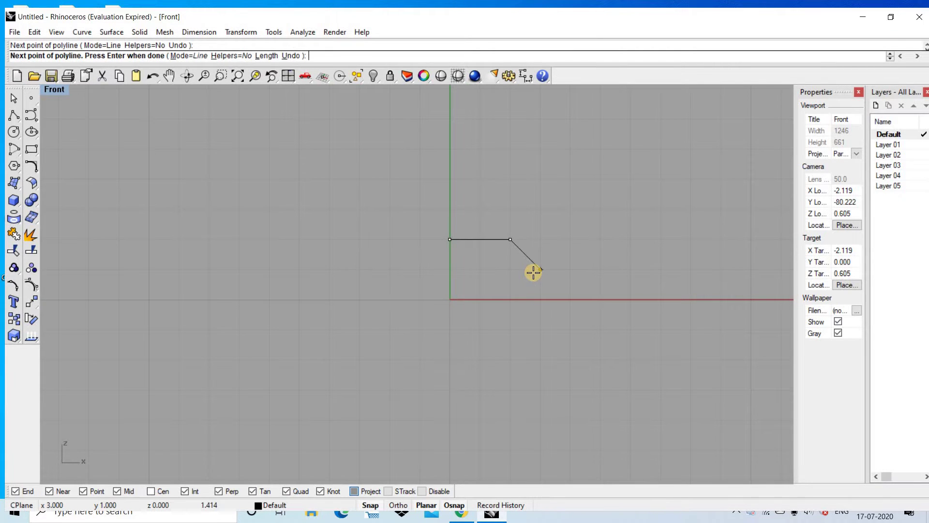
click(540, 270)
click(450, 359)
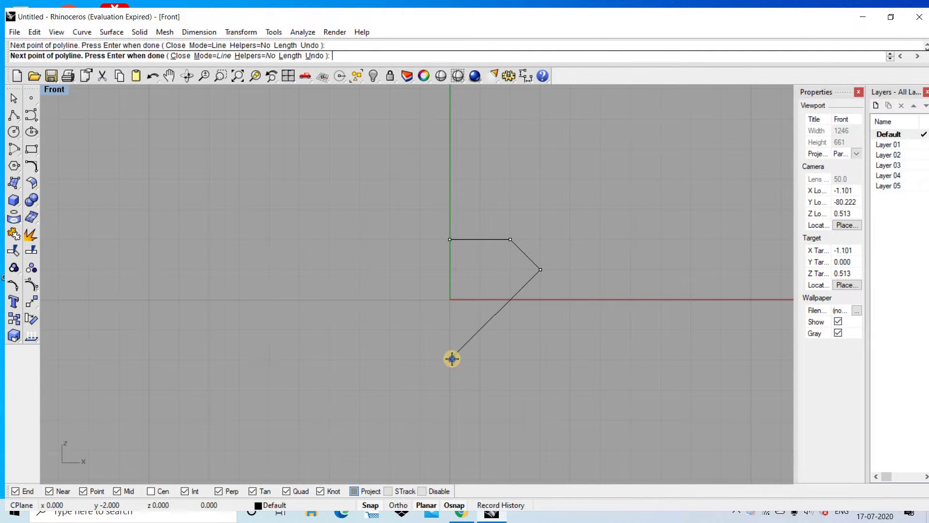
key(Return)
In a maximized Top view, draw a nine-sided polygon centred at the origin 0
key(ctrl+F1)
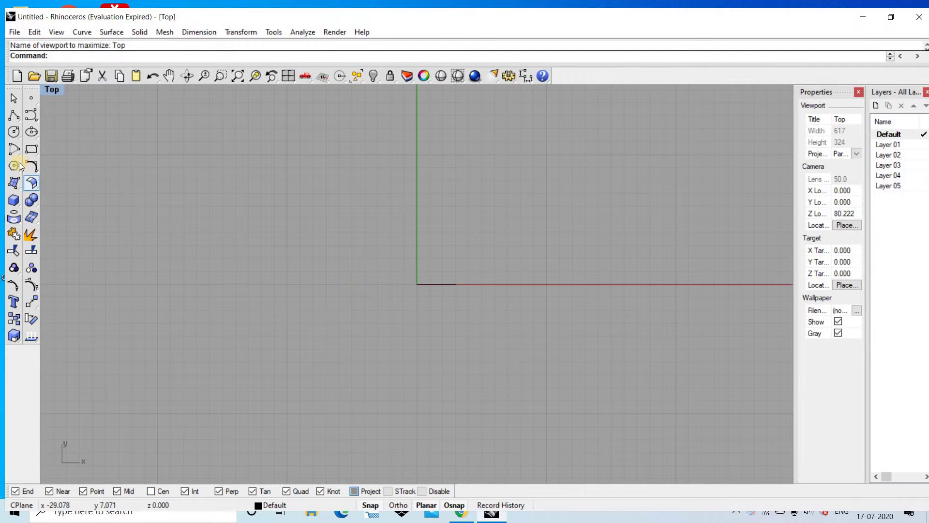
click(15, 166)
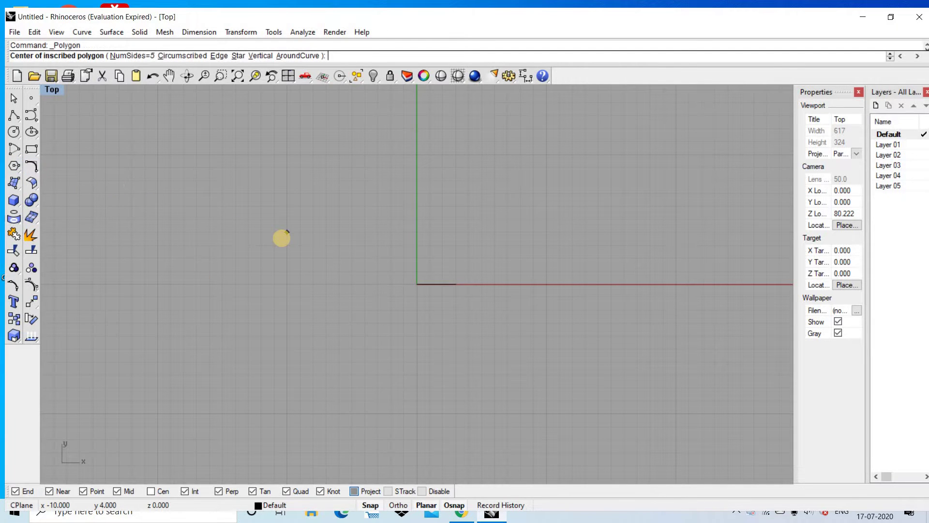
text(0)
key(Return)
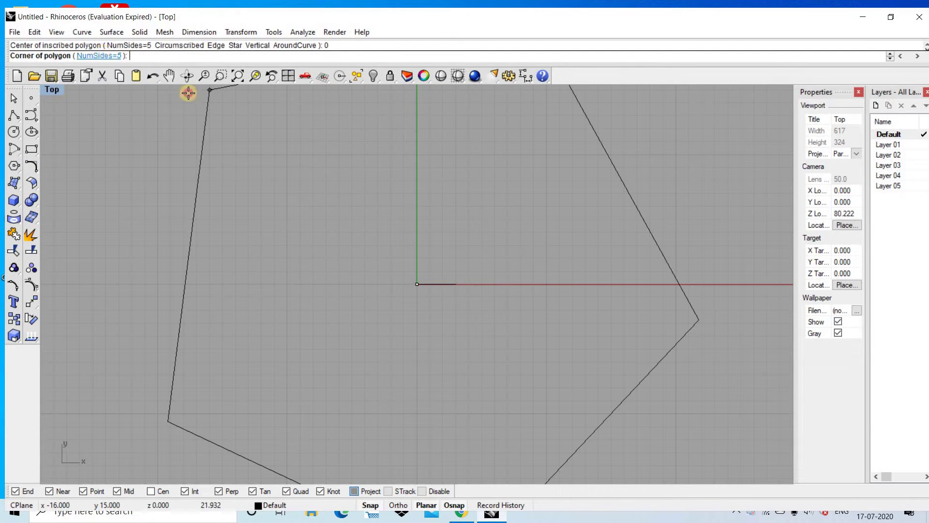
text(n)
key(Return)
key(Return)
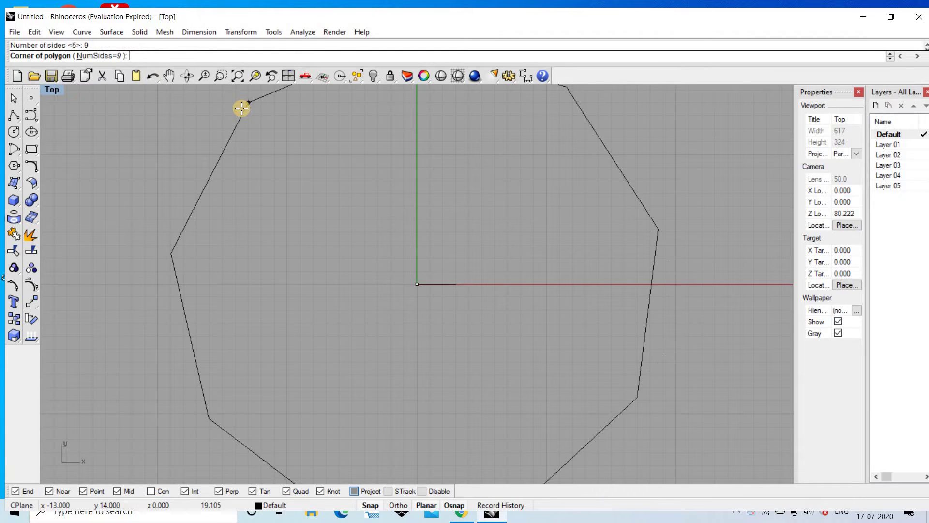
click(421, 243)
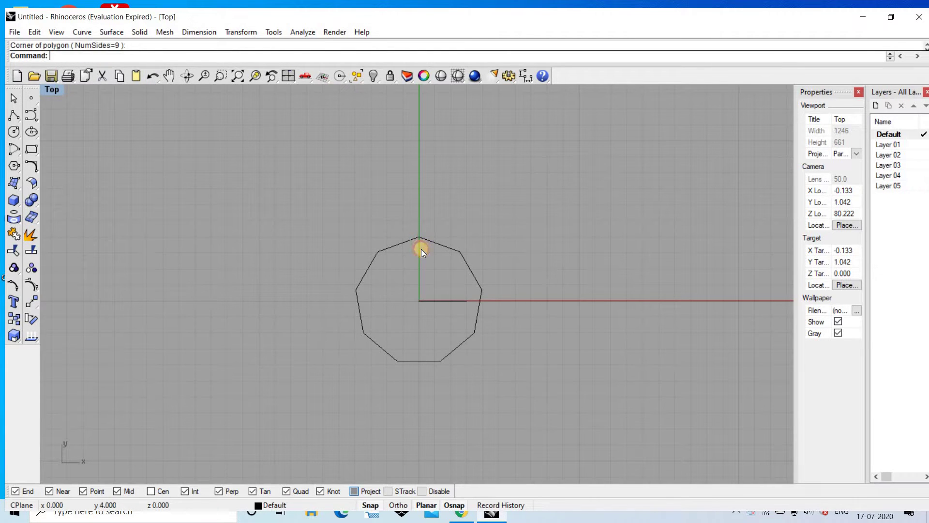
In Front view, RailRevolve the profile along the polygon rail around a vertical axis
key(ctrl+F2)
text(Rau)
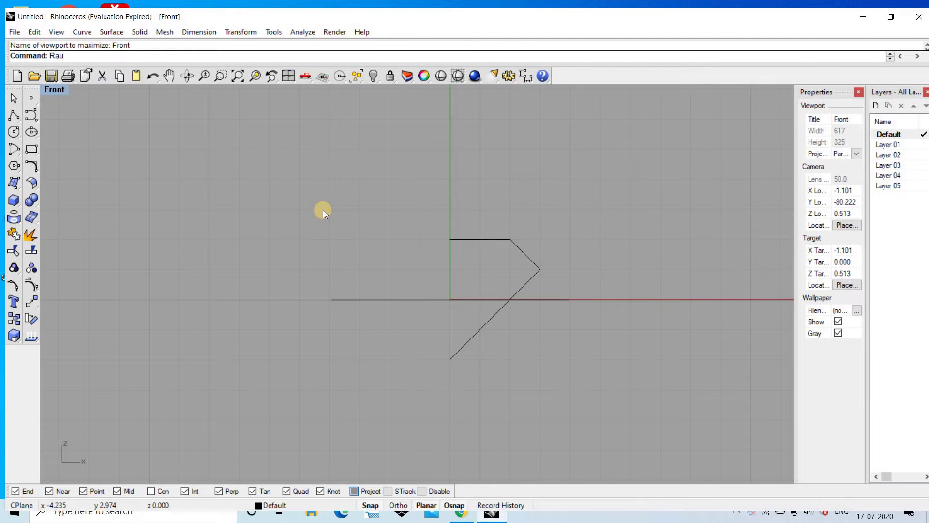
key(BackSpace)
text(il)
key(Return)
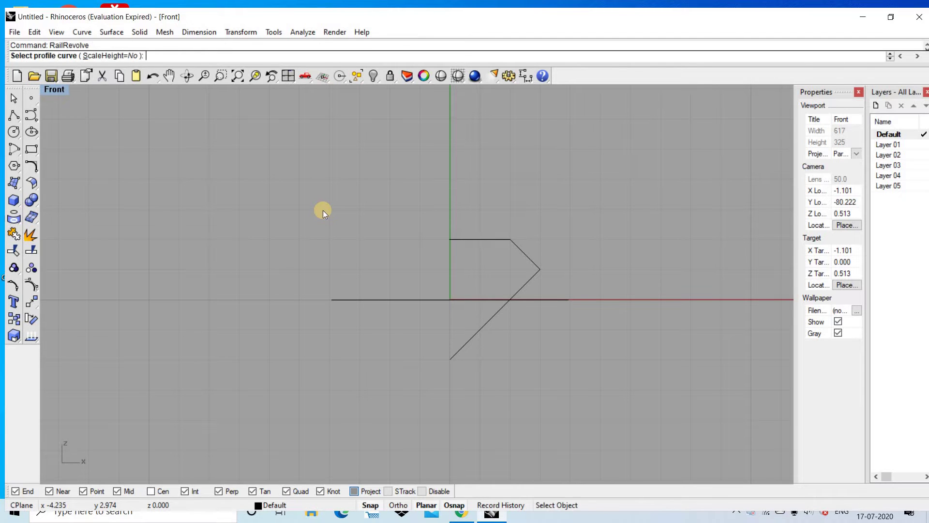
click(494, 239)
click(439, 300)
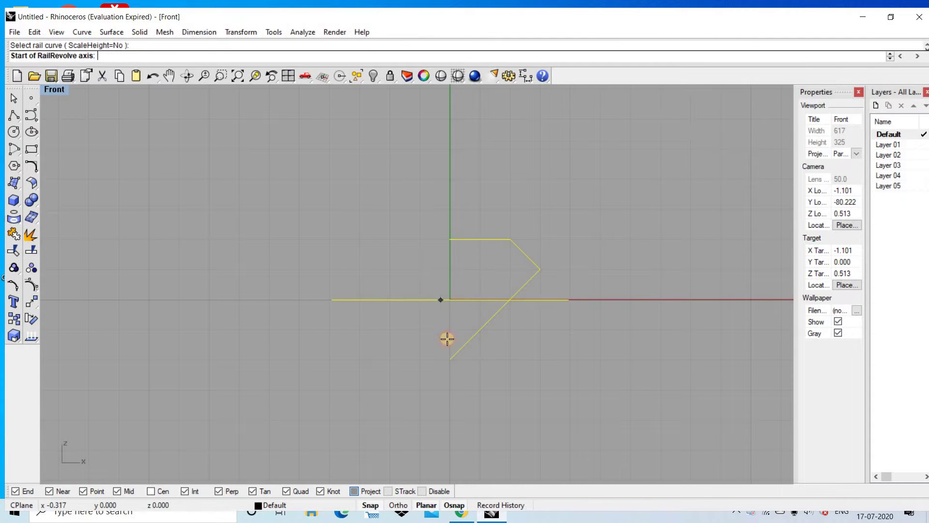
click(448, 356)
click(450, 182)
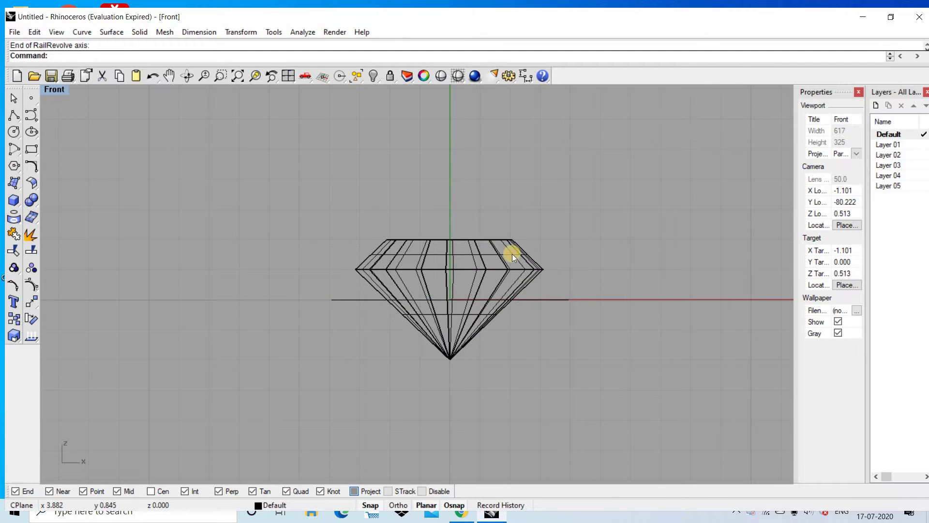
Select the leftover profile curve and delete it
drag(617, 387, 410, 207)
drag(575, 440, 405, 198)
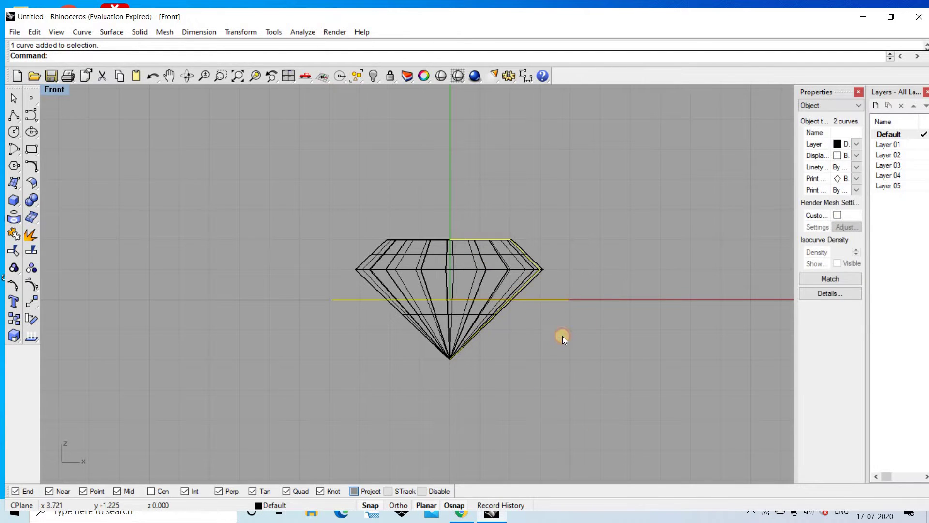
key(Delete)
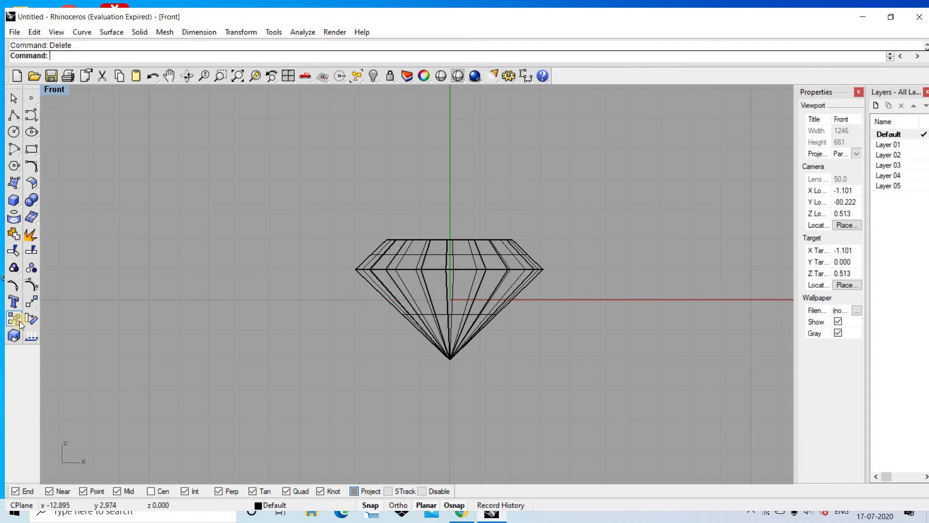
Scale the diamond from its left girdle tip so the girdle measures 5
click(19, 324)
drag(579, 412, 310, 209)
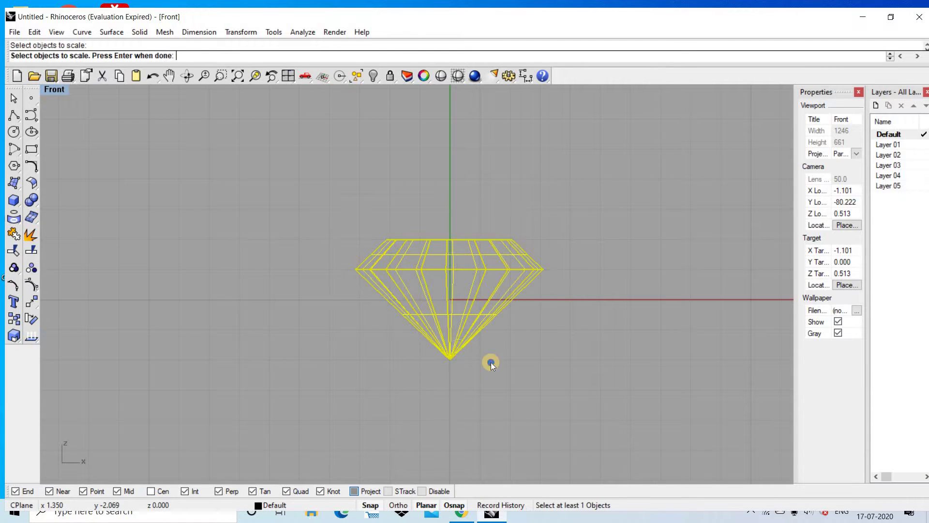
key(Return)
click(355, 270)
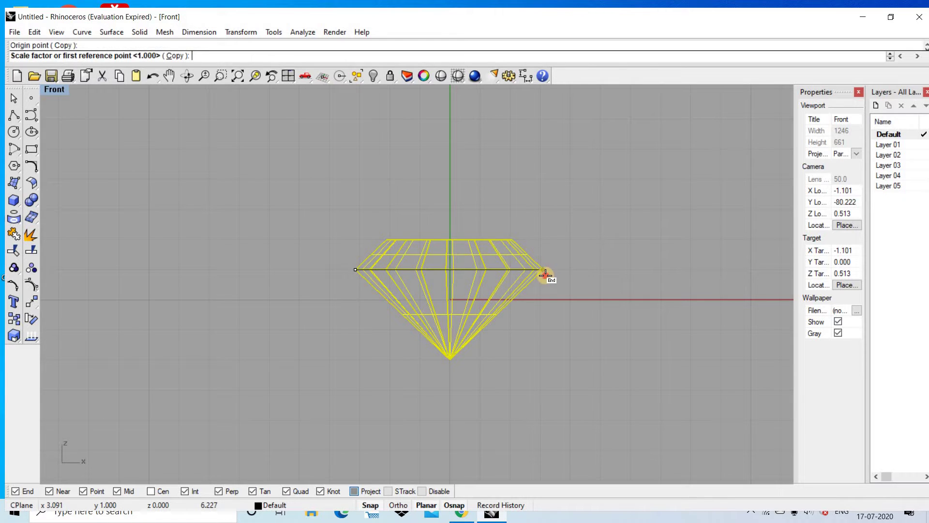
click(545, 274)
text(5)
key(Return)
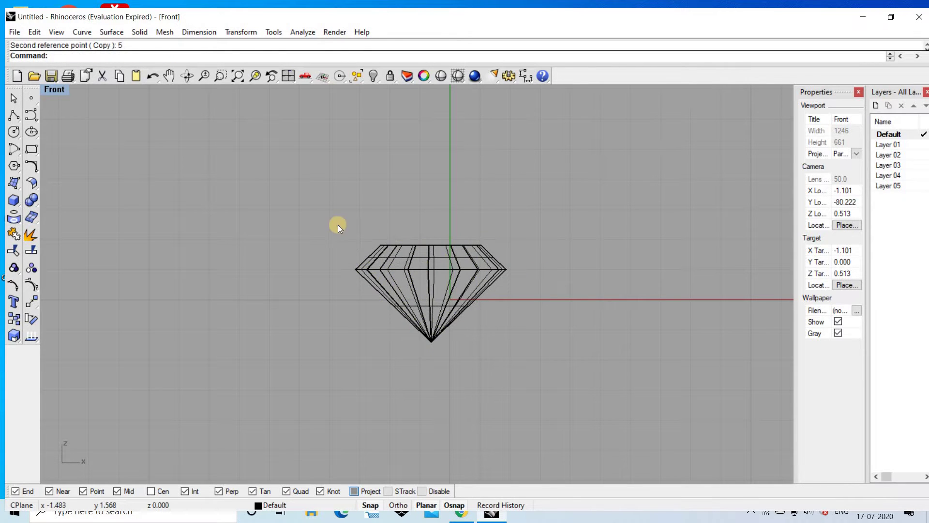
Move the diamond so its bottom tip sits on the origin 0
drag(288, 199, 549, 400)
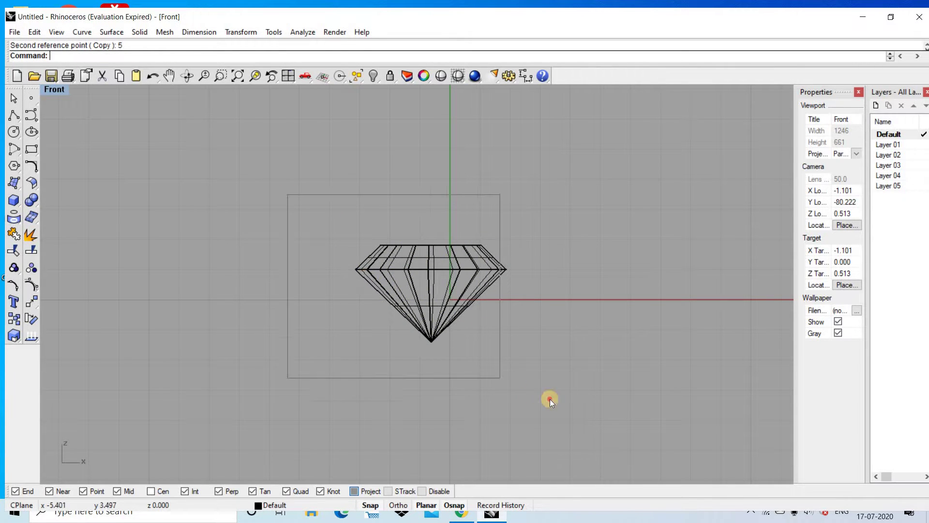
click(32, 301)
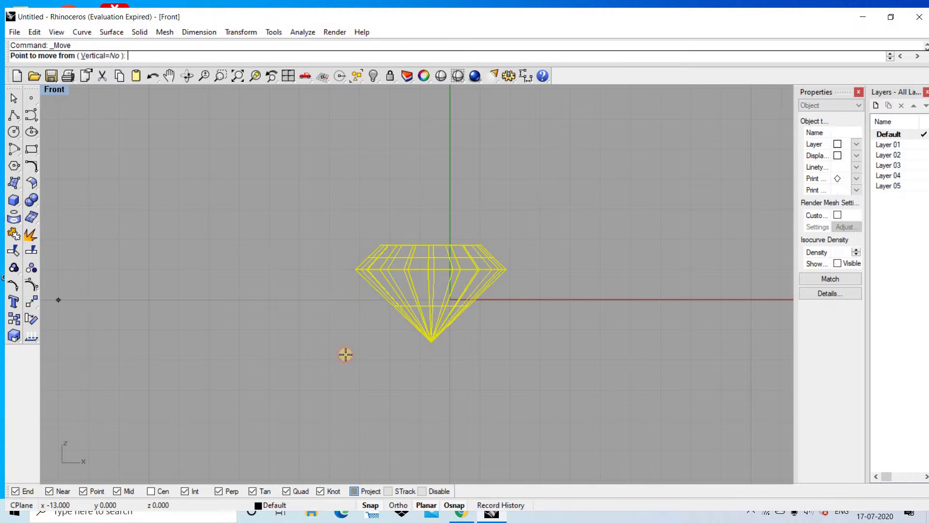
click(435, 349)
text(0)
key(Return)
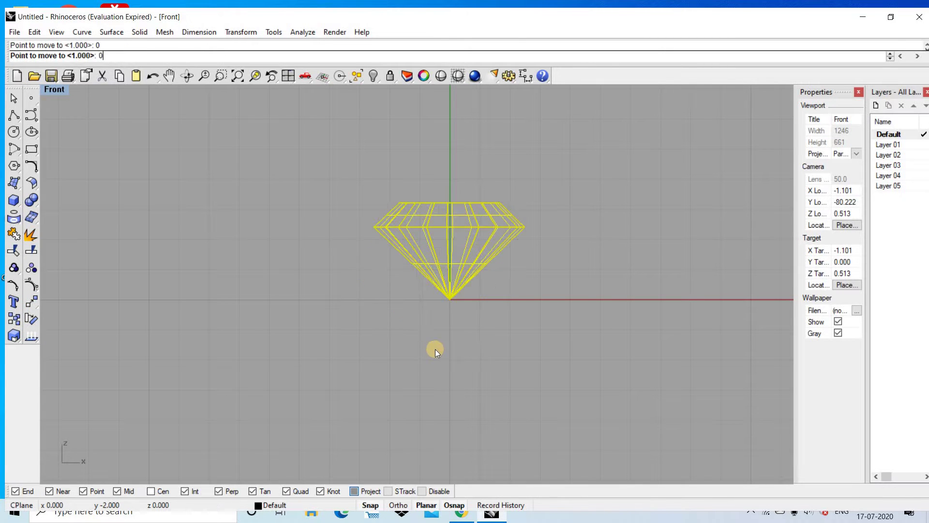
scroll(489, 187, up, 3)
click(425, 164)
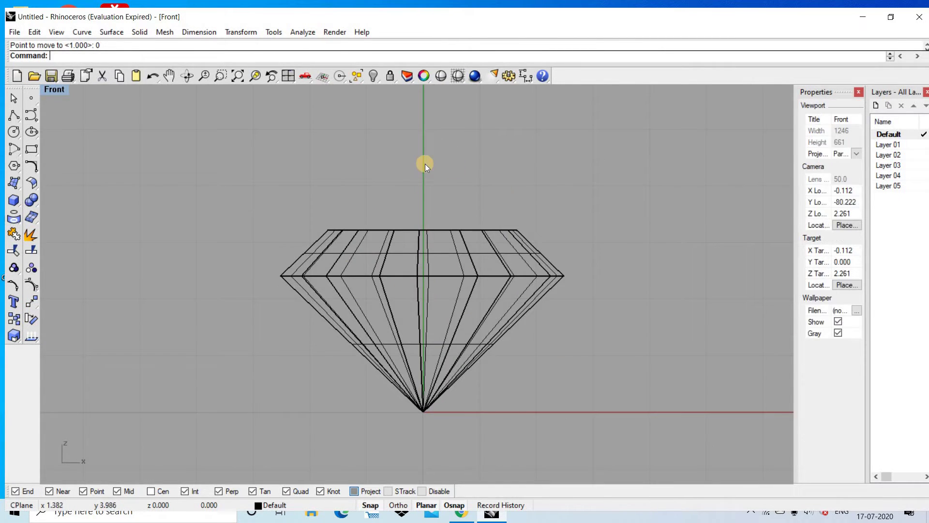
Draw a rectangular profile from the right girdle tip down to the baseline
click(30, 149)
scroll(540, 276, up, 1)
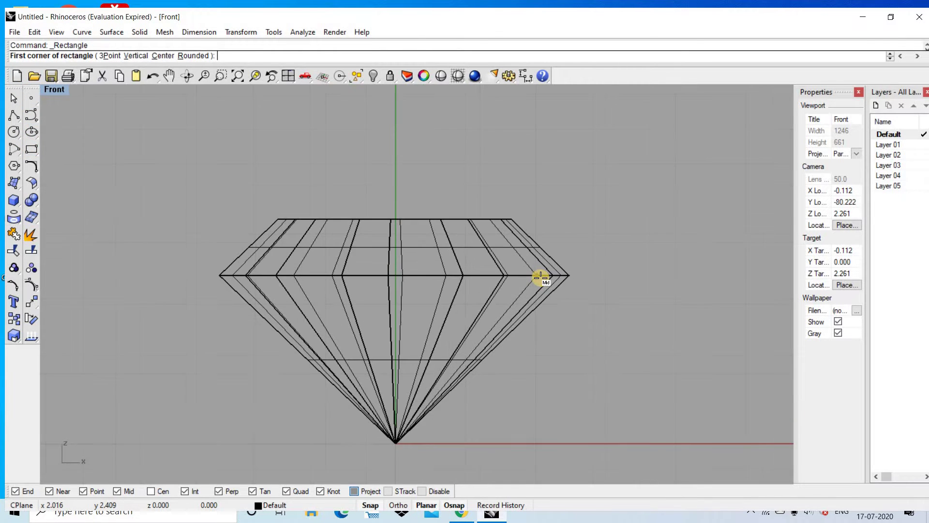
click(540, 277)
scroll(532, 241, down, 3)
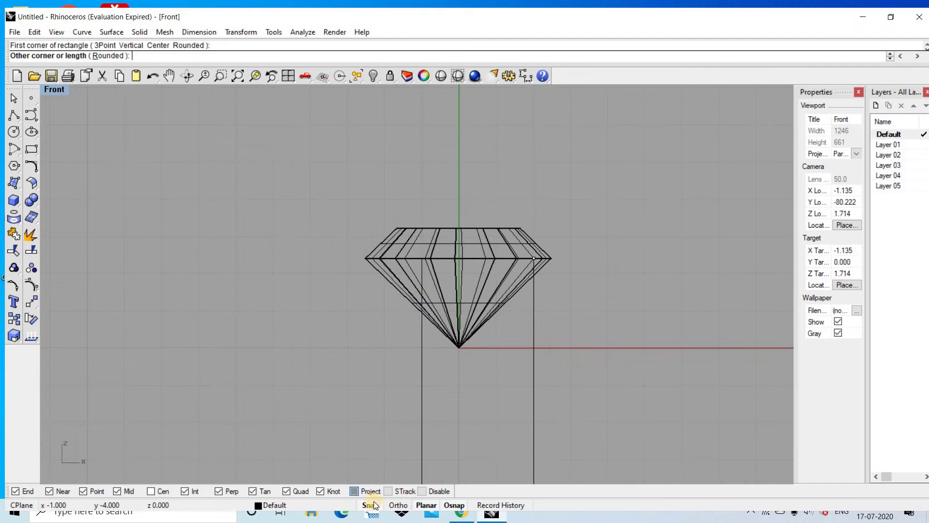
scroll(570, 367, up, 2)
scroll(570, 367, up, 1)
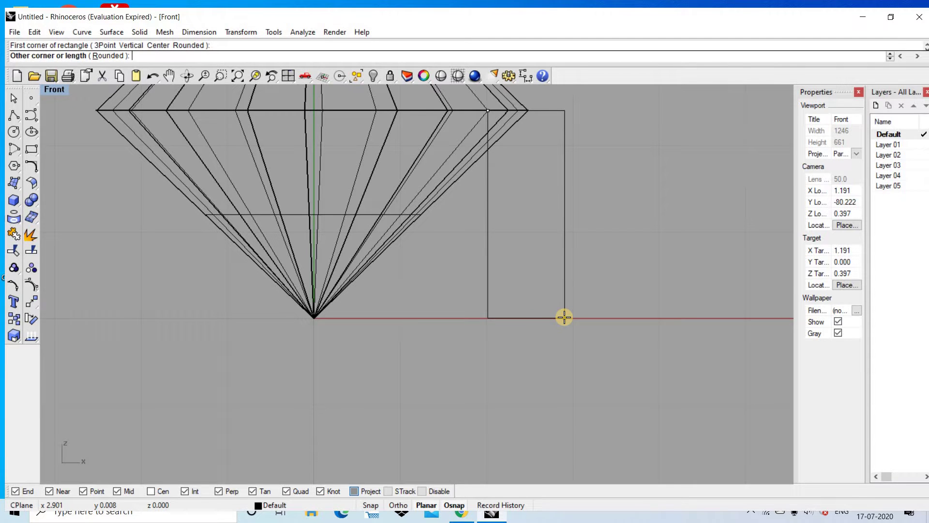
click(564, 317)
scroll(560, 261, down, 3)
scroll(563, 225, up, 2)
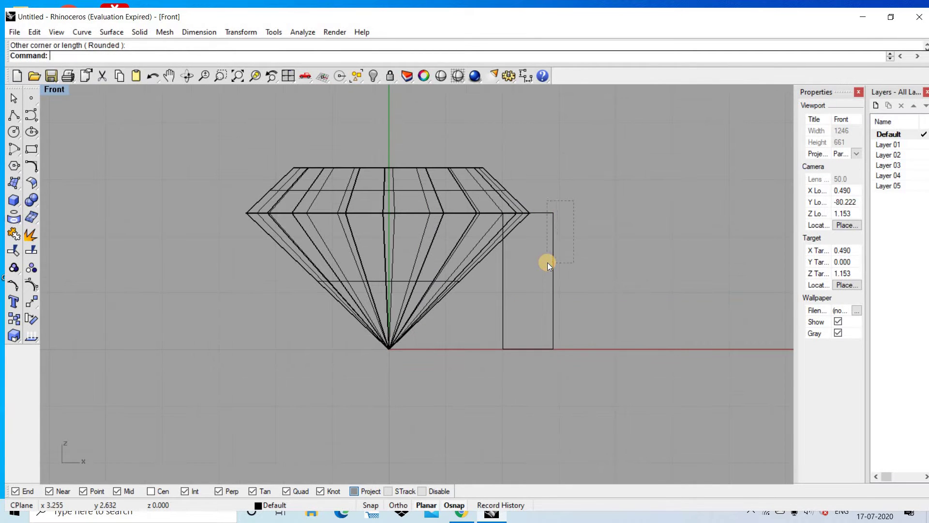
Select the rectangle and attempt a Revolve about an axis from origin 0, then abandon it
drag(547, 262, 547, 263)
text(revolve)
key(Return)
text(0)
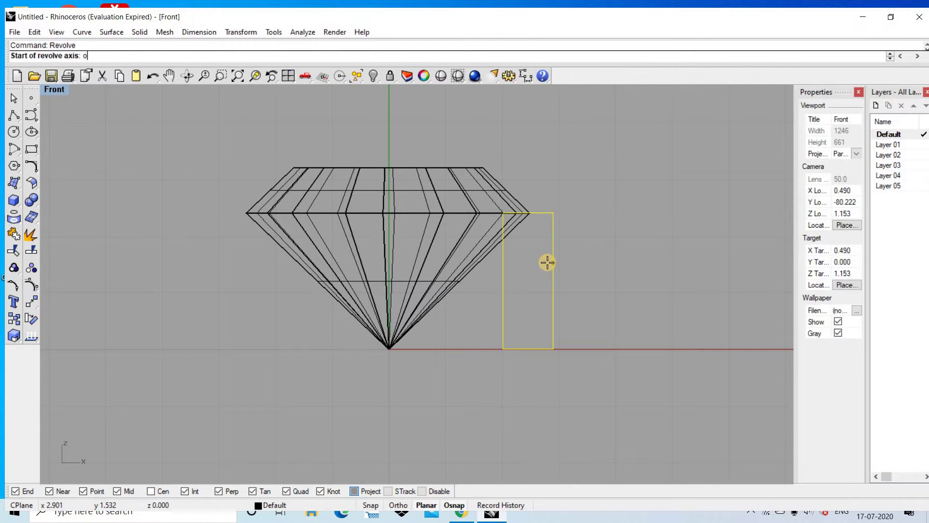
key(Escape)
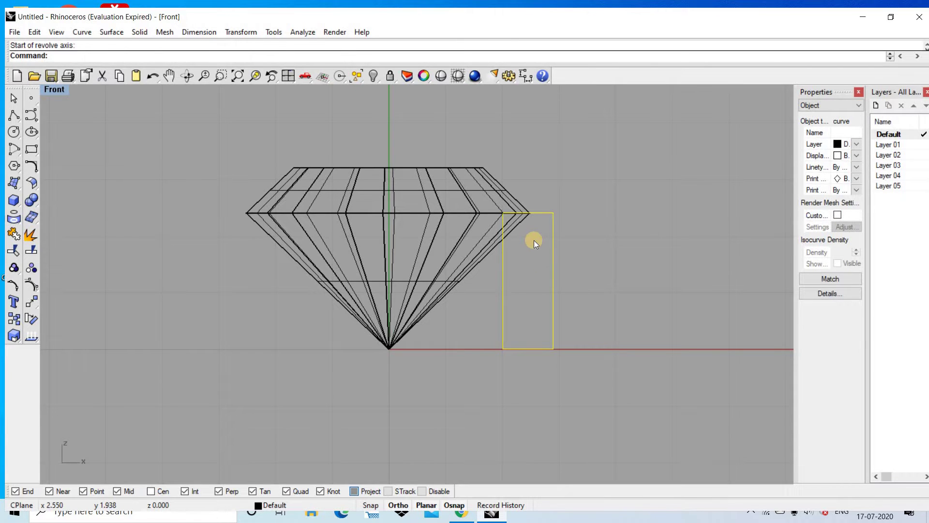
text(revolve)
key(Return)
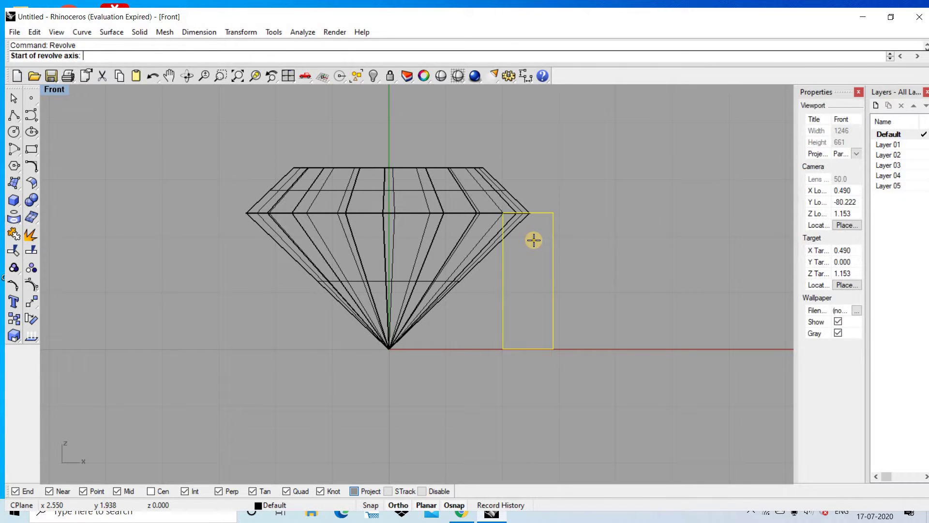
text(0)
key(Return)
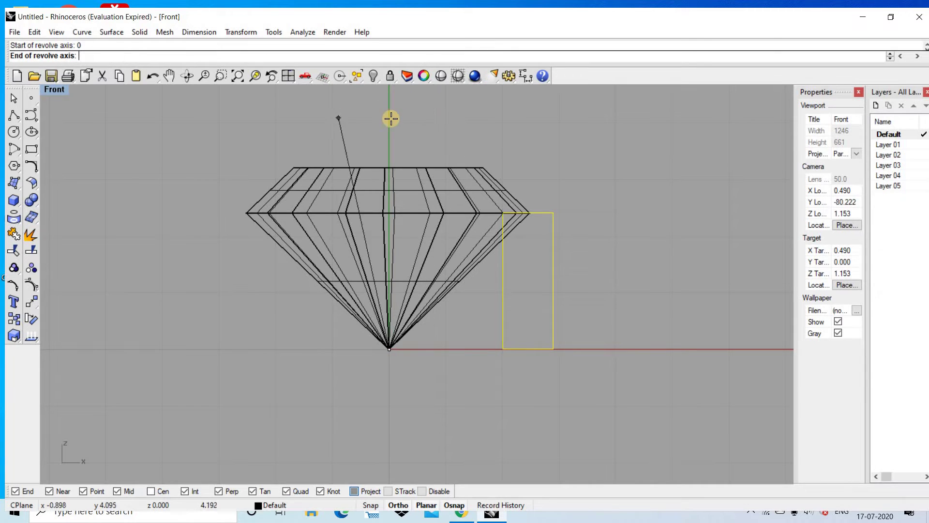
click(391, 107)
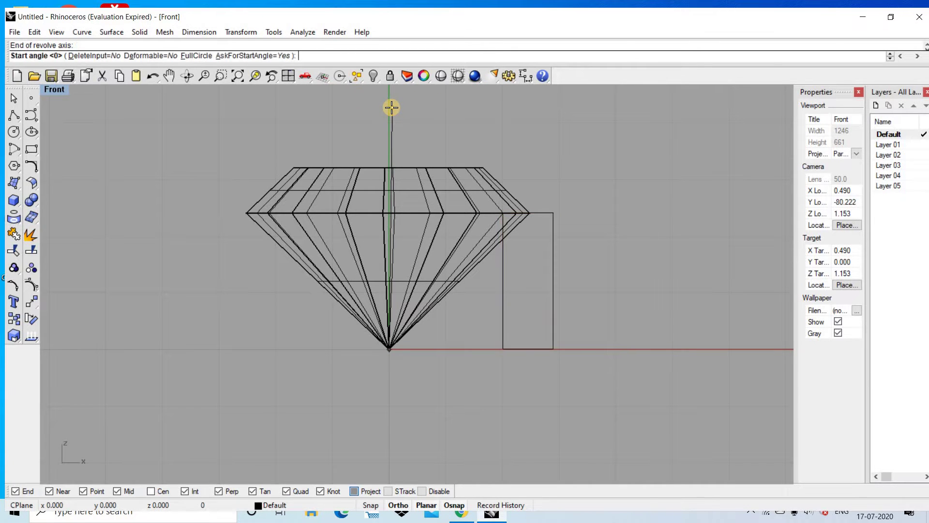
key(Escape)
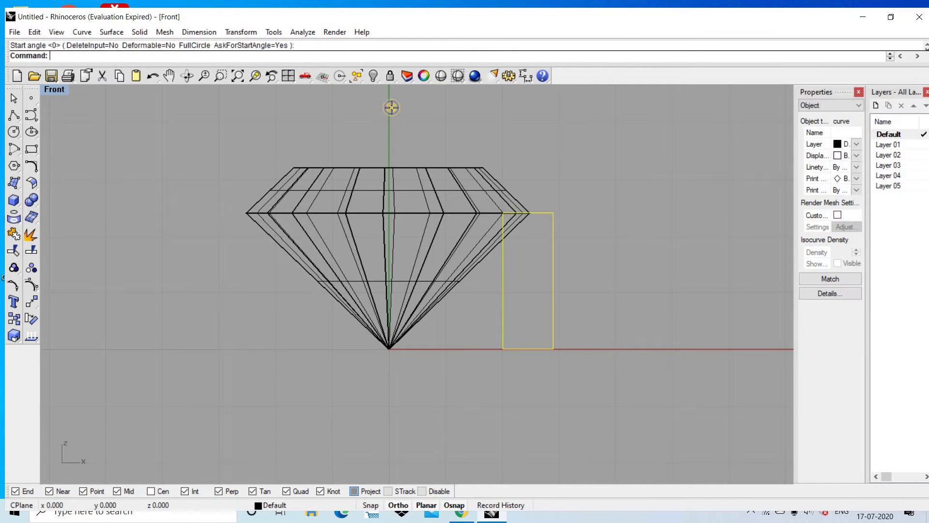
Revolve the rectangle a full 360° about a vertical axis into a band around the gem
key(Return)
click(433, 125)
click(576, 139)
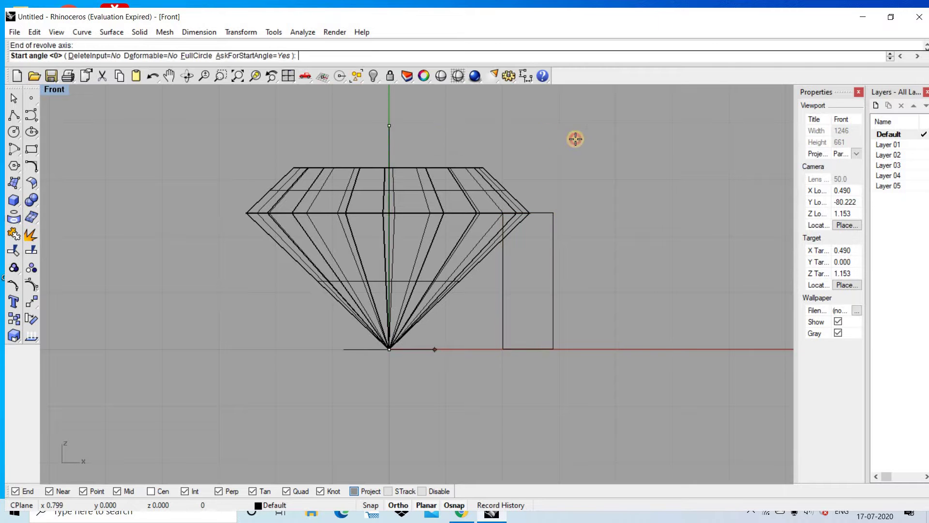
key(Return)
key(Return)
click(573, 119)
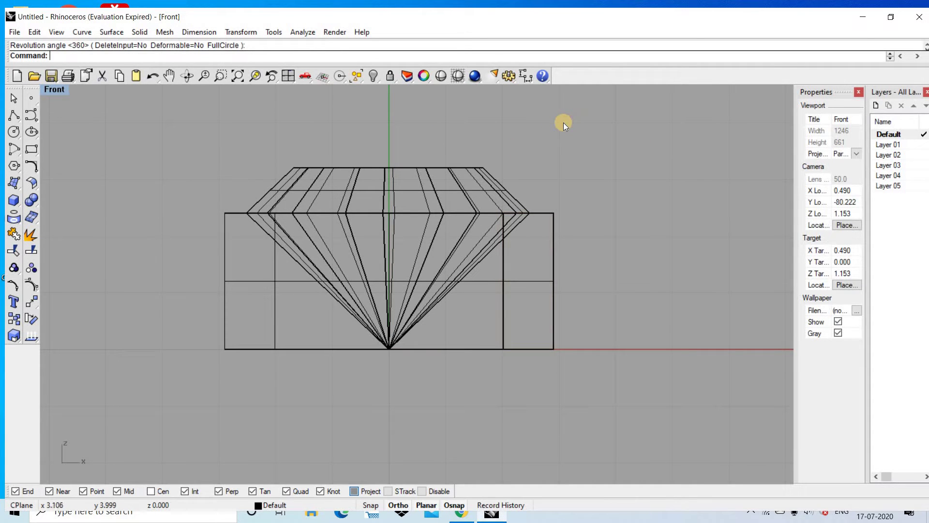
Draw a vertical line at the girdle edge, from below the gem to above it
click(13, 116)
click(528, 349)
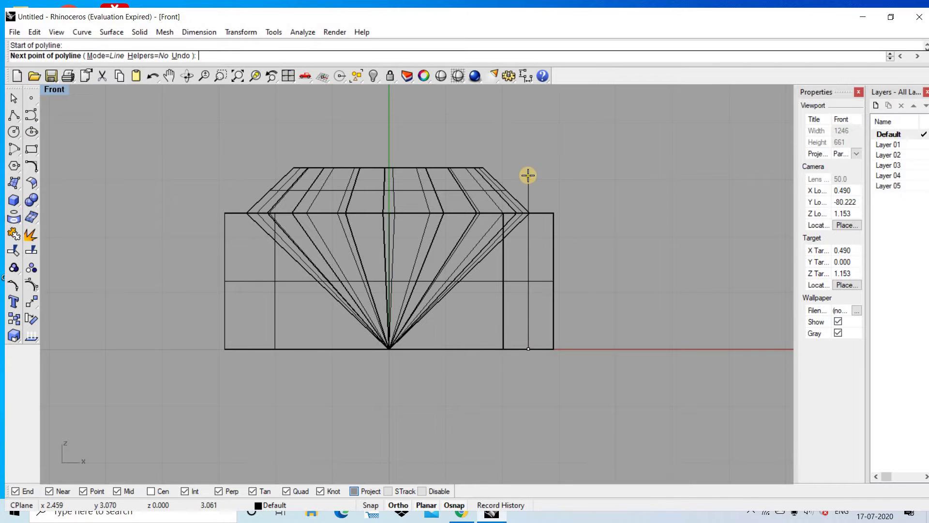
scroll(528, 175, up, 2)
scroll(529, 183, up, 1)
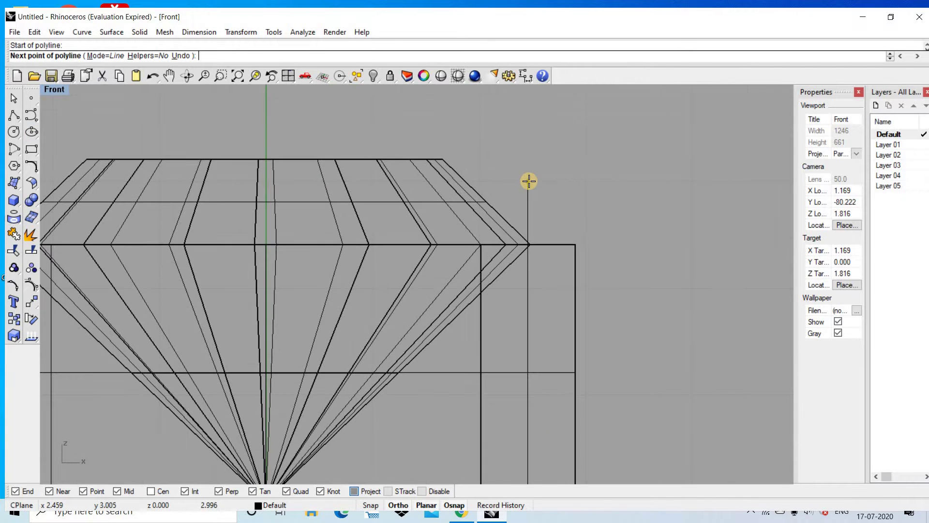
click(528, 181)
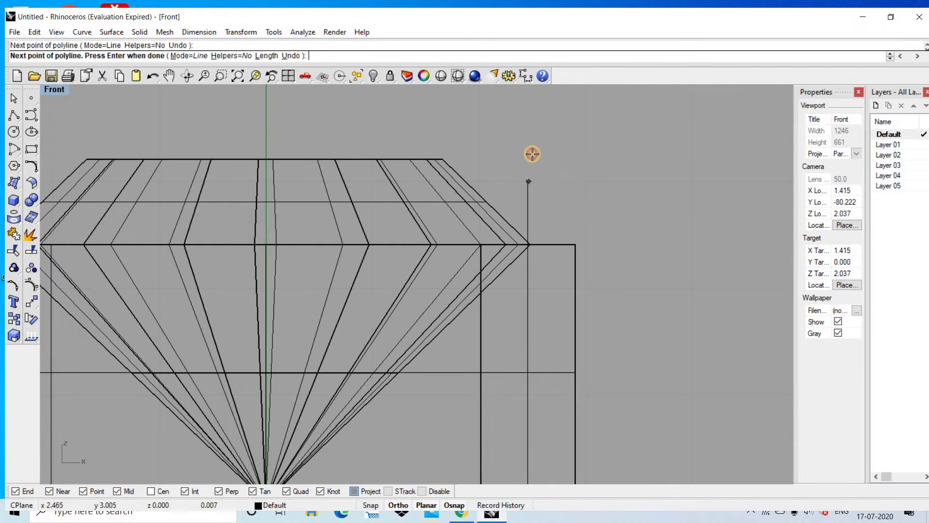
right_click(513, 196)
text(Pip)
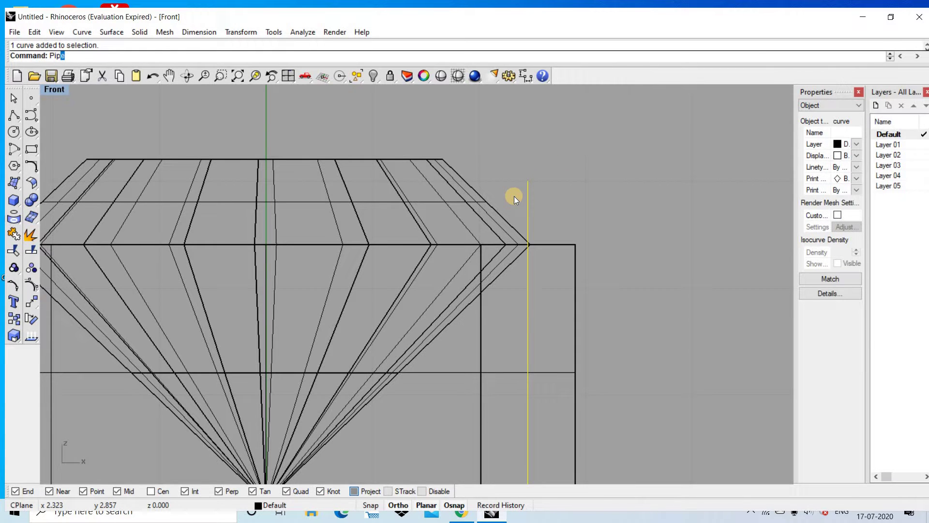
Pipe the line with start and end radius 0.2
key(Return)
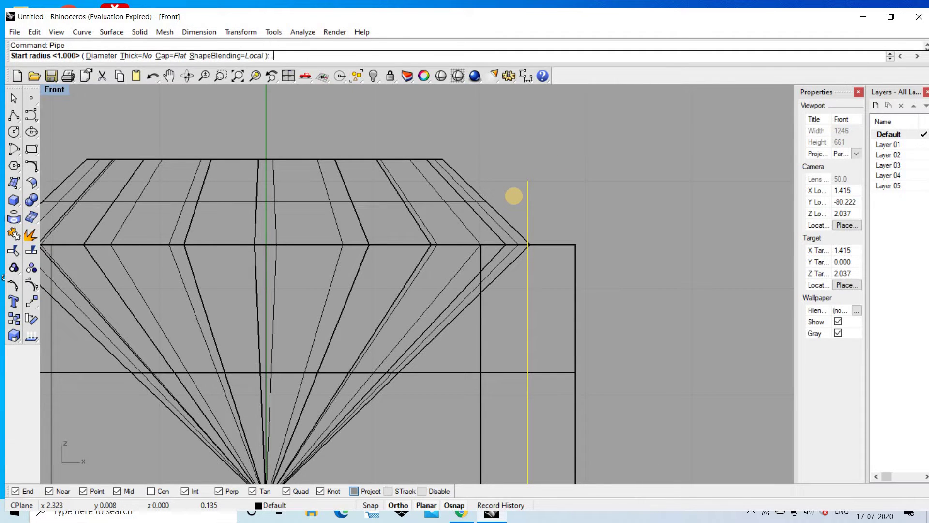
text(2)
key(Return)
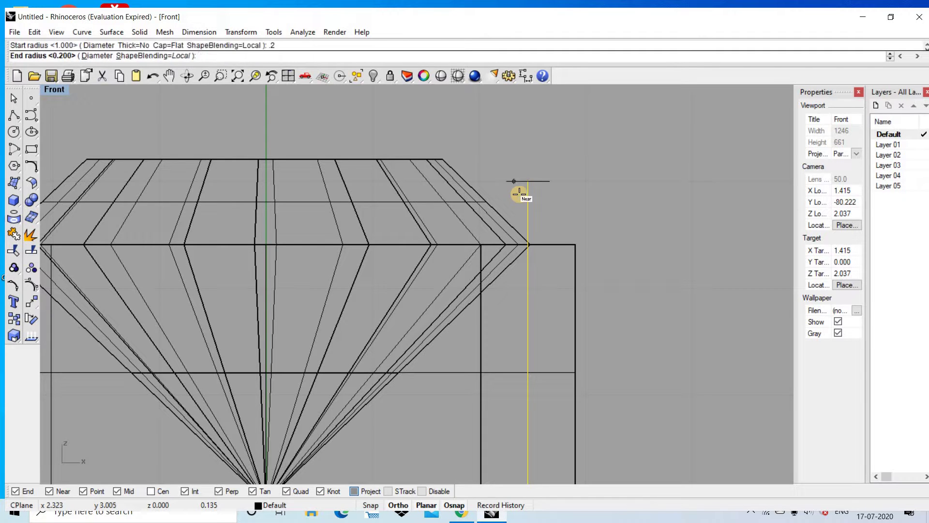
key(Return)
key(Return)
scroll(552, 145, down, 3)
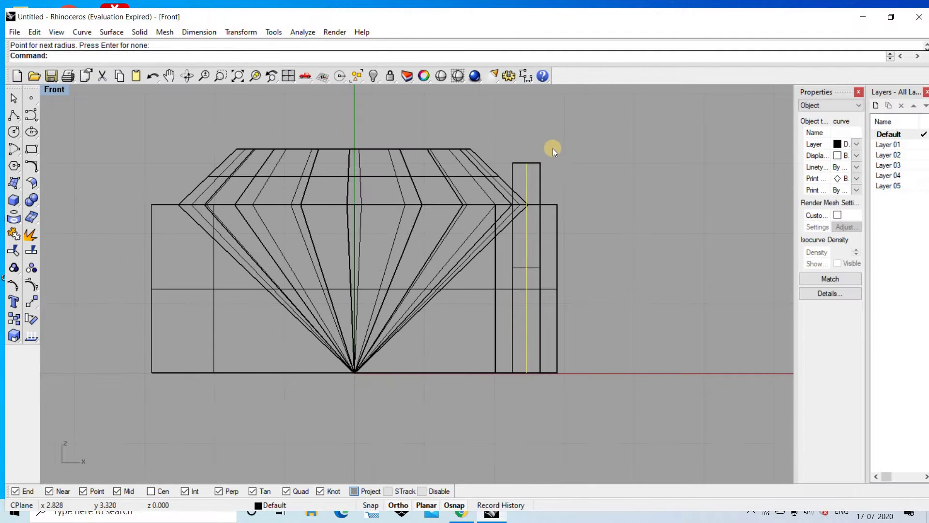
In a maximized Top view, scale the prong pipe from an origin on the prong
key(ctrl+F1)
scroll(461, 300, up, 3)
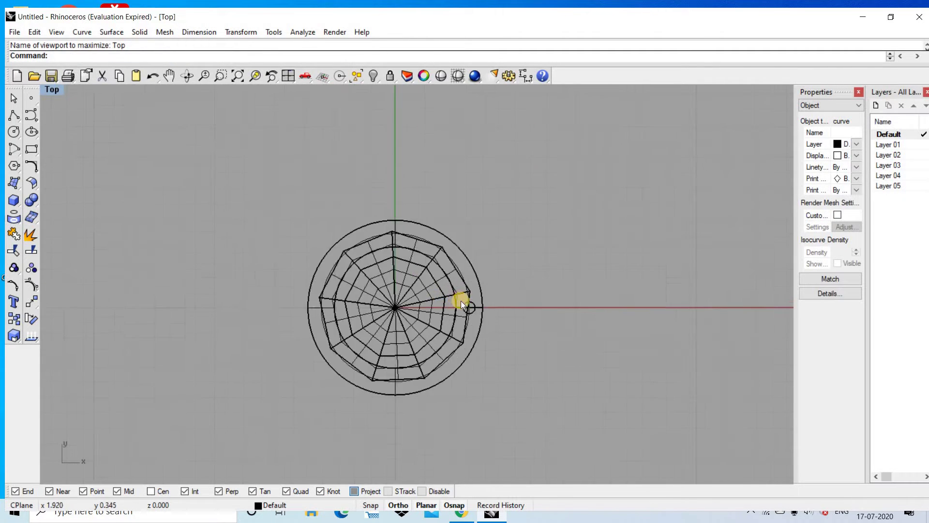
scroll(481, 306, up, 3)
click(481, 306)
click(35, 305)
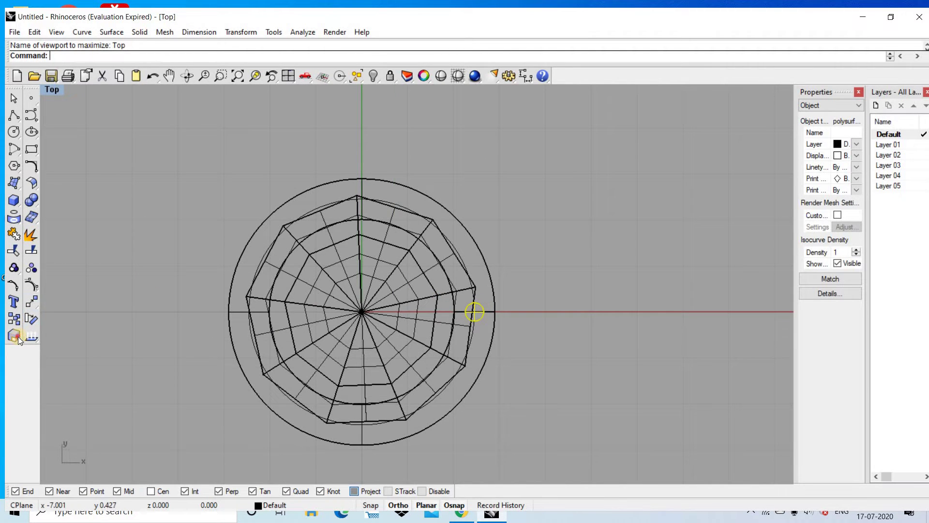
scroll(384, 356, up, 3)
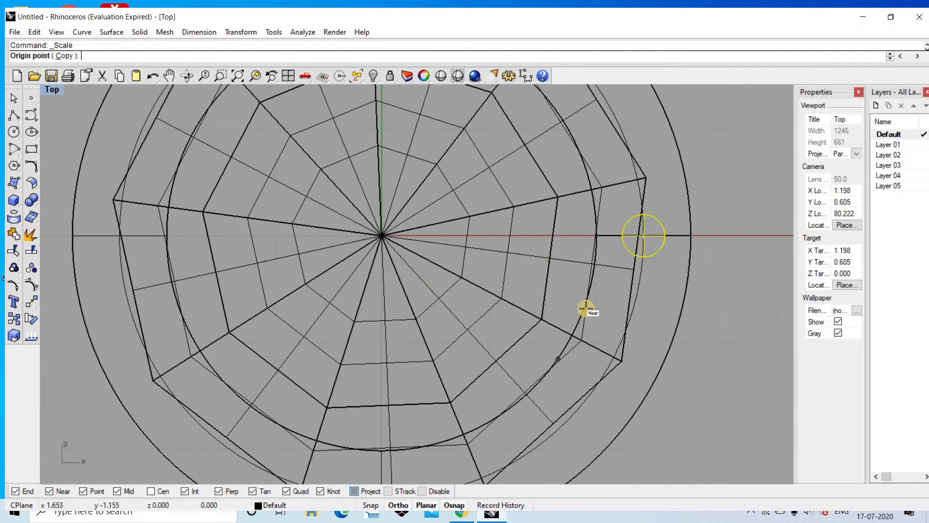
click(622, 235)
click(663, 234)
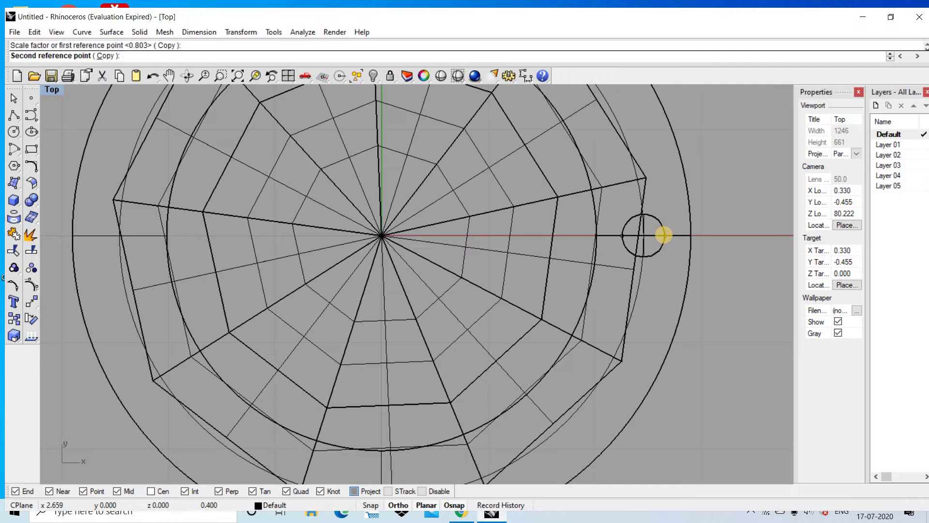
text(.45)
key(Return)
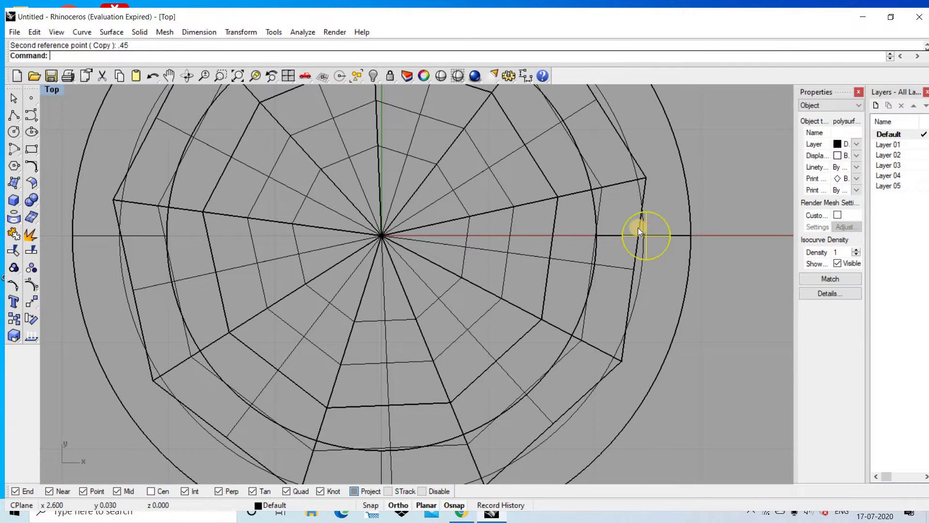
Make a scaled copy of the prong circle
scroll(637, 228, up, 2)
key(Return)
click(604, 238)
click(682, 238)
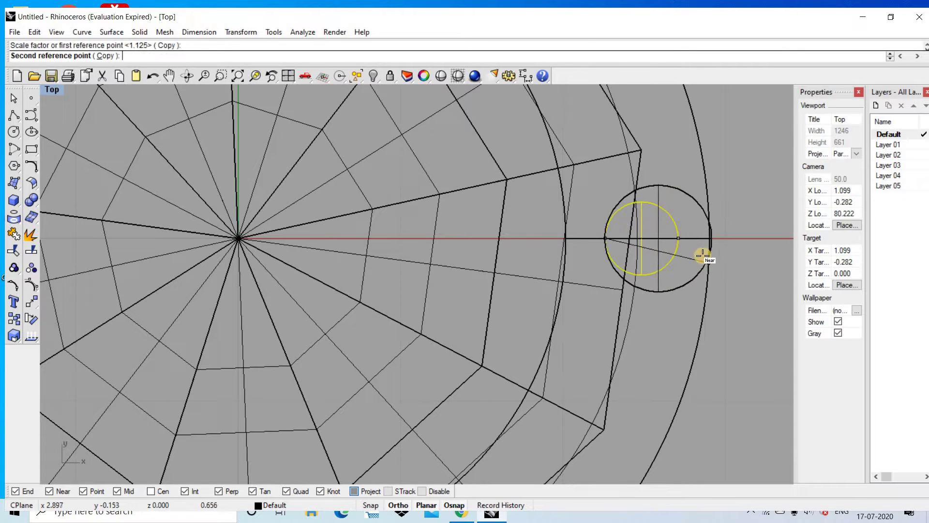
click(702, 253)
scroll(571, 203, down, 3)
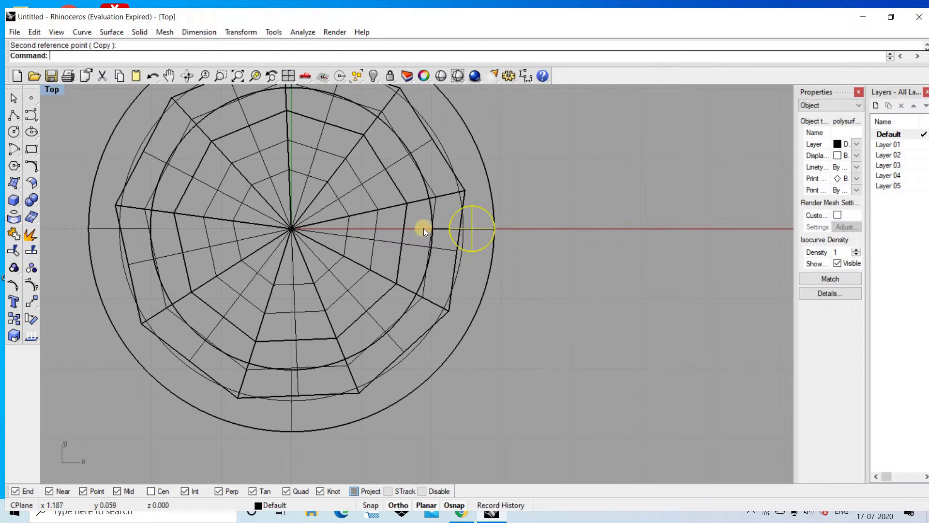
scroll(474, 222, up, 2)
scroll(489, 224, up, 1)
Make two more scaled copies of the circle from its left edge
key(Return)
click(460, 230)
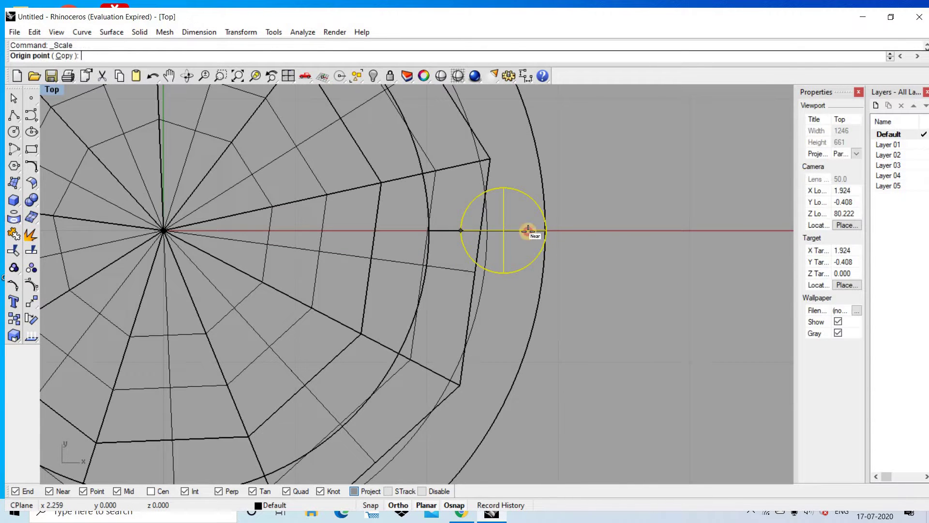
click(548, 231)
click(565, 231)
scroll(571, 226, up, 1)
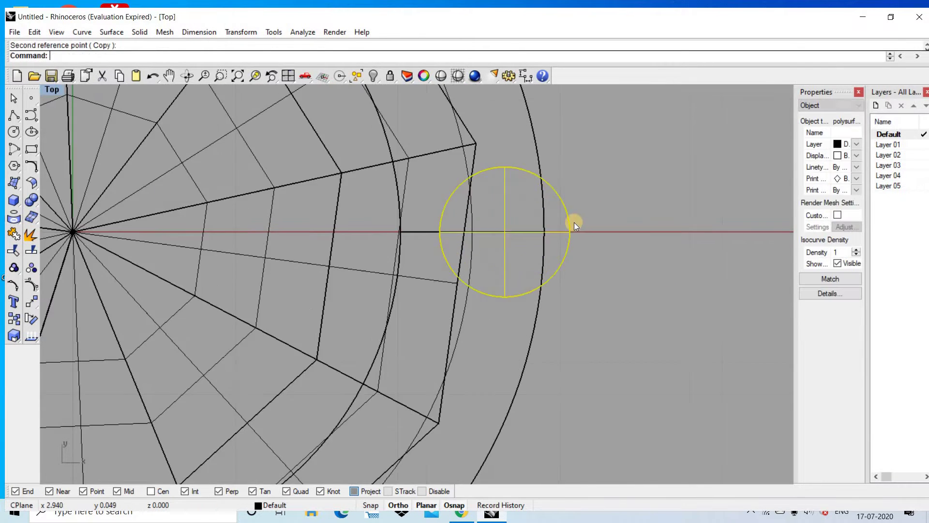
key(Return)
click(447, 231)
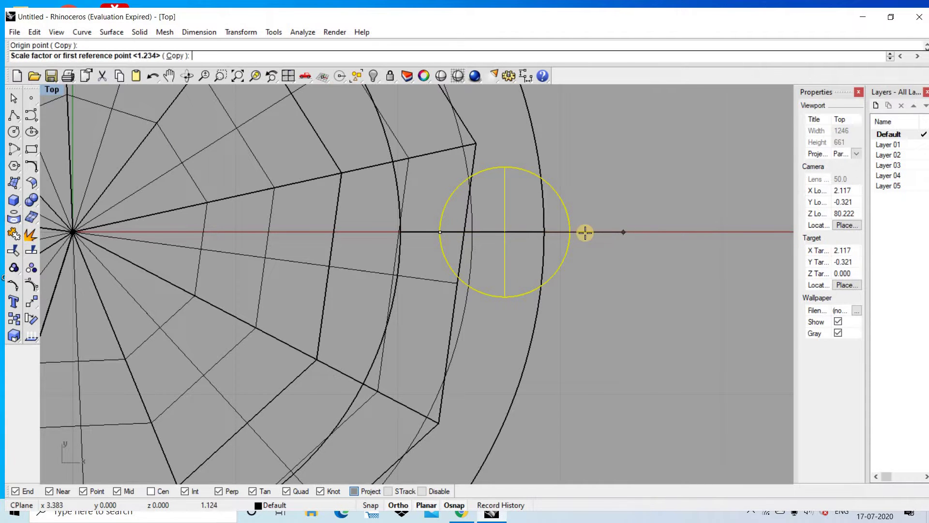
click(572, 232)
scroll(524, 194, down, 3)
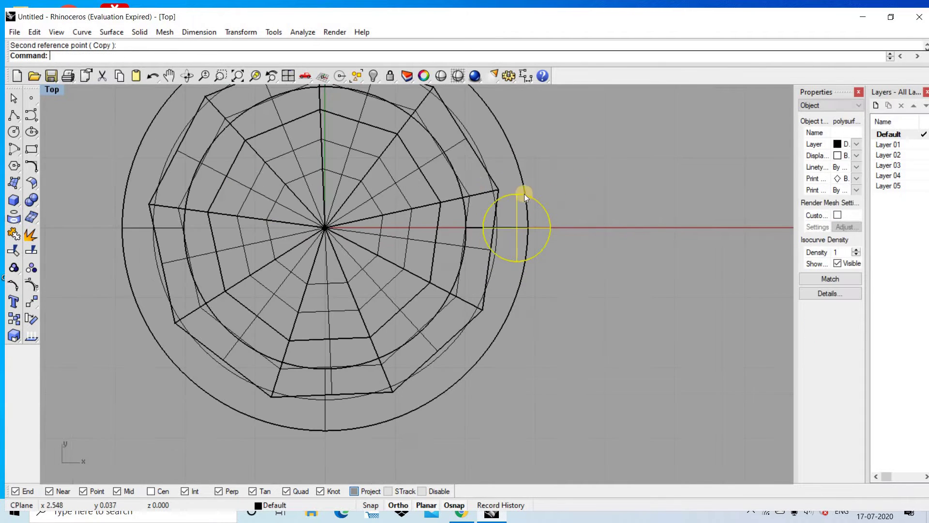
scroll(474, 180, down, 2)
Rotate a copy of the gem about its centre and restore the four-viewport layout
click(414, 198)
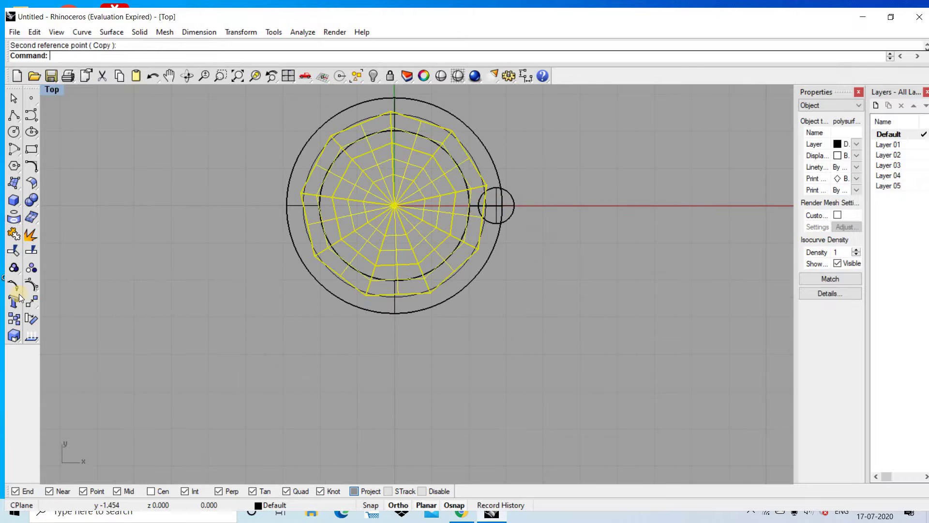
click(24, 317)
click(395, 205)
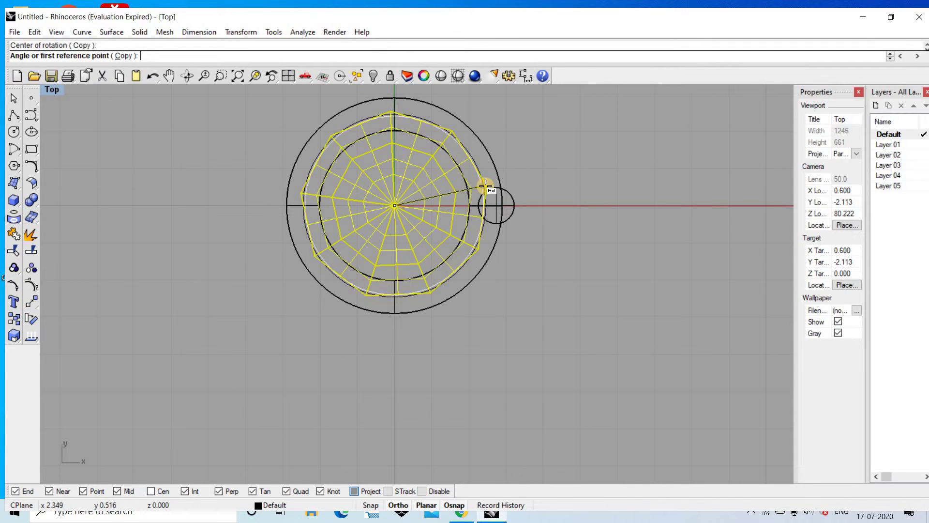
click(485, 185)
click(515, 206)
scroll(521, 185, down, 1)
scroll(521, 185, up, 1)
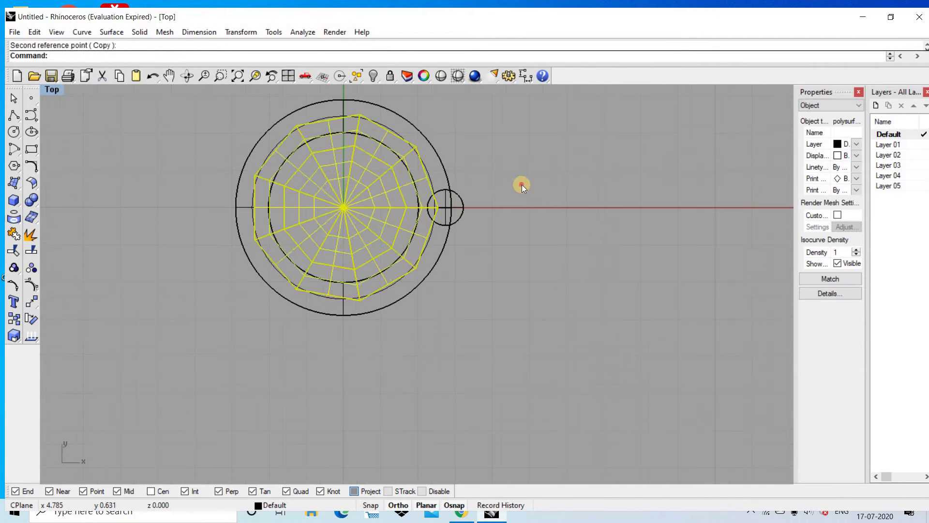
click(522, 185)
key(ctrl+m)
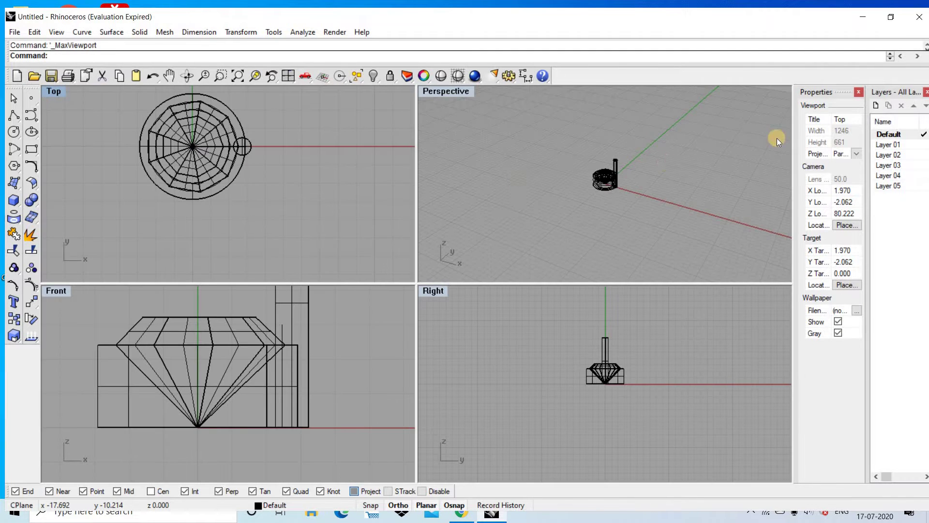
Undo the rotated gem copy and the last scaling while orbiting the Perspective view
right_drag(510, 209, 548, 198)
key(ctrl+z)
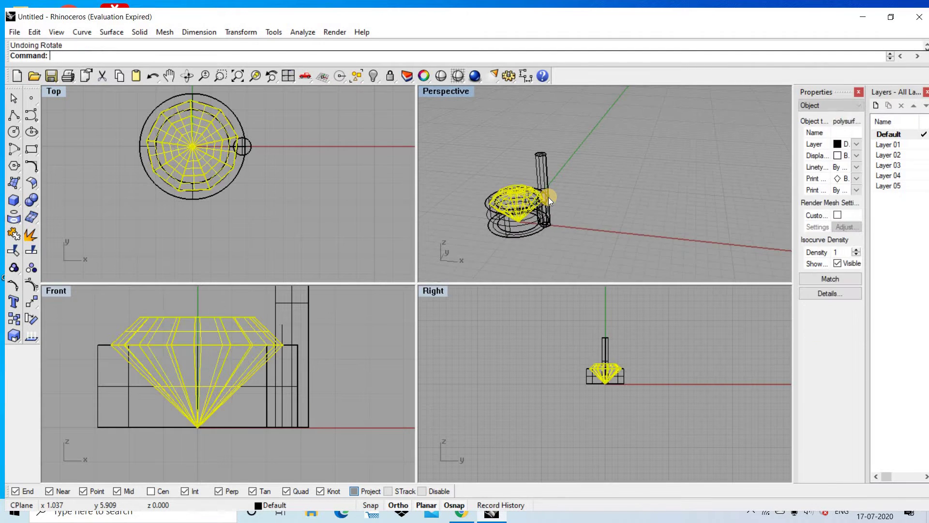
key(ctrl+z)
key(ctrl+z)
key(ctrl+z)
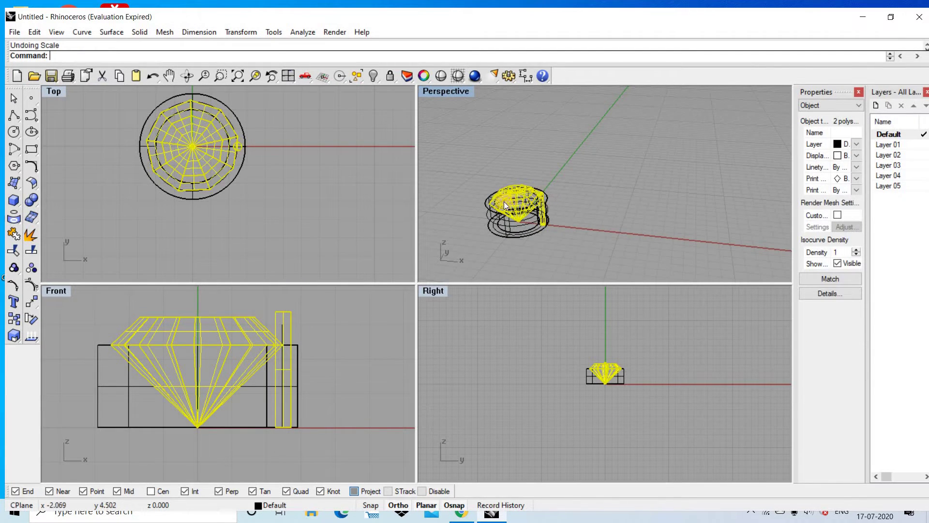
mouse_move(504, 202)
right_down()
mouse_move(532, 225)
mouse_move(546, 185)
right_up()
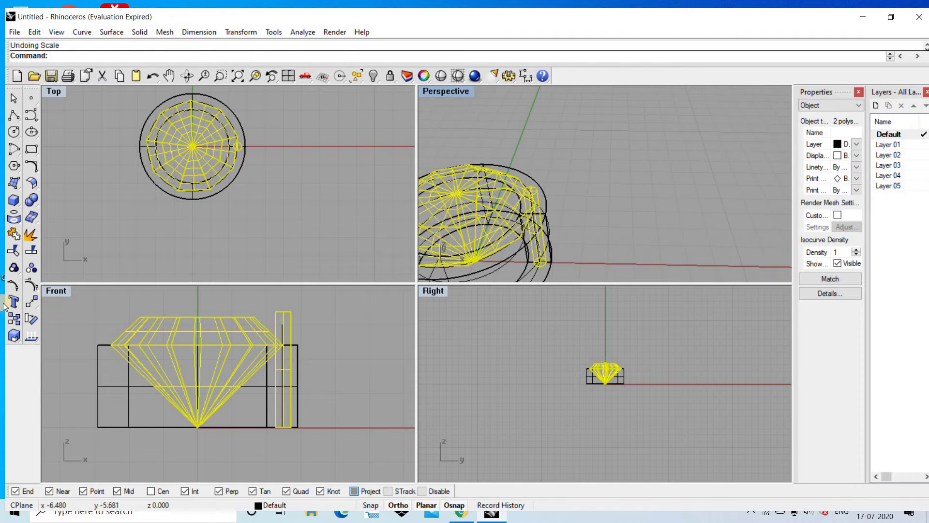
Enlarge a copy of the prong tube with Scale2D from an origin on the tube
click(10, 341)
click(53, 356)
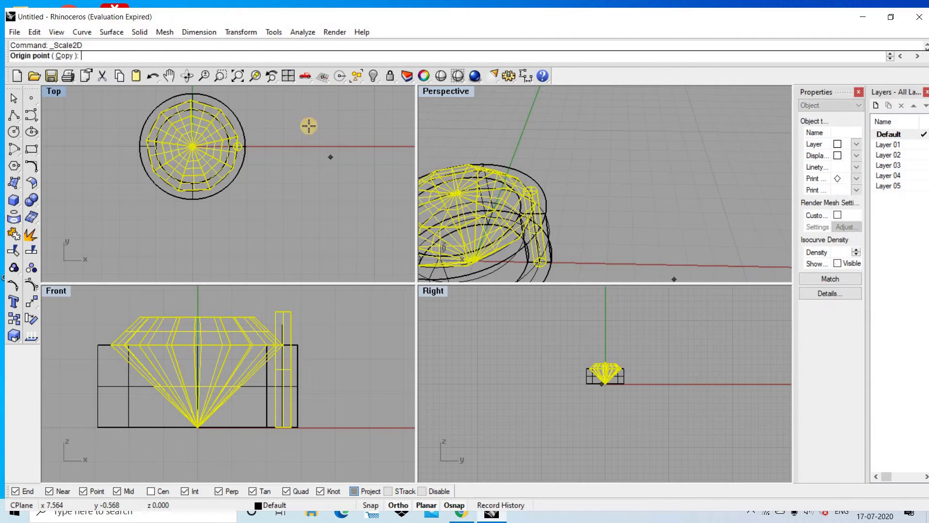
scroll(234, 141, up, 3)
scroll(233, 141, up, 2)
click(234, 138)
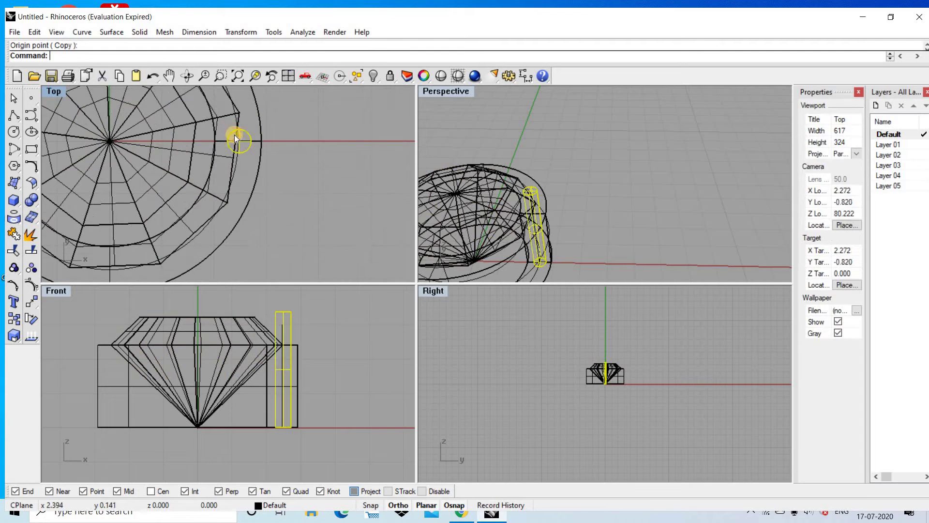
scroll(241, 144, up, 3)
right_click(245, 145)
click(246, 144)
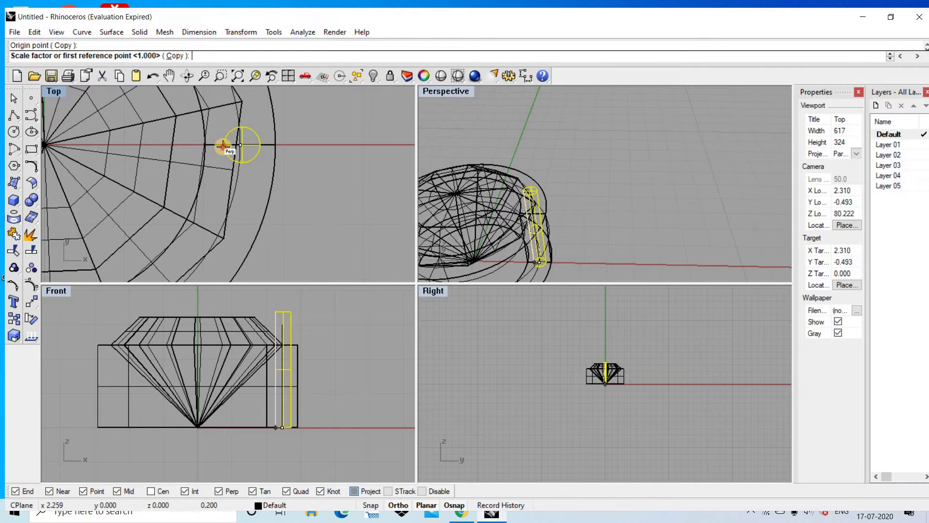
click(223, 146)
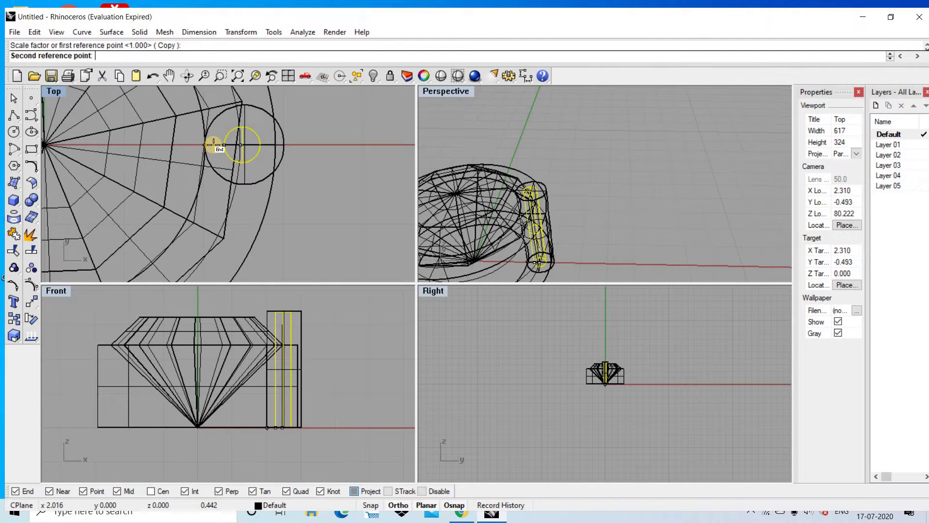
scroll(214, 142, up, 2)
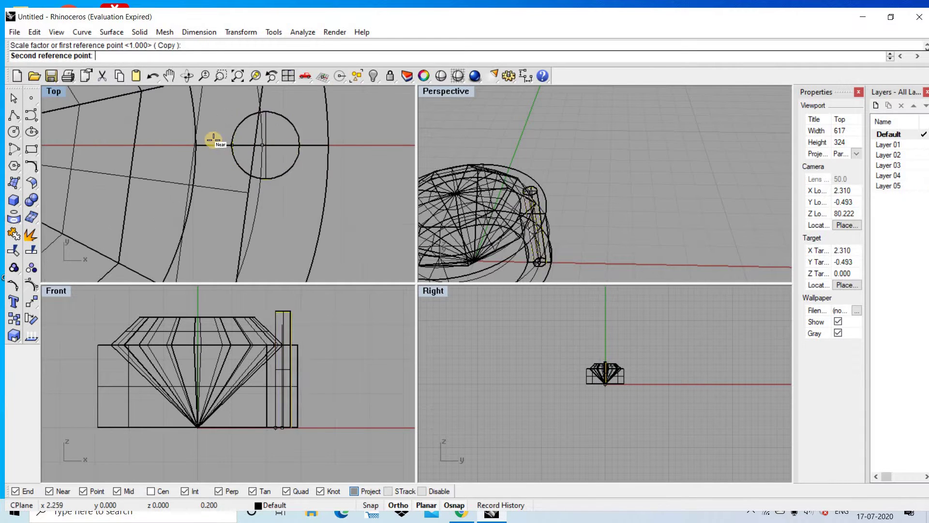
click(210, 134)
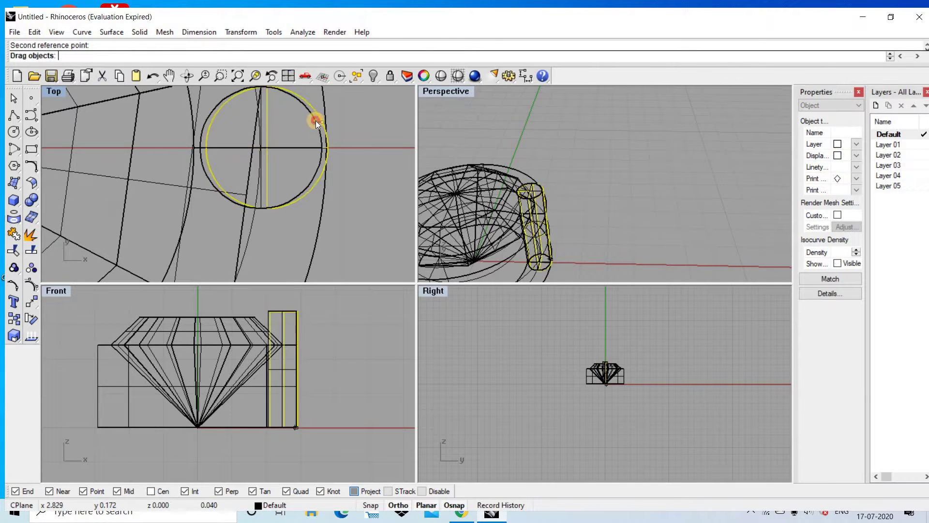
Nudge the enlarged copy slightly into place and clear the selection
drag(315, 121, 321, 124)
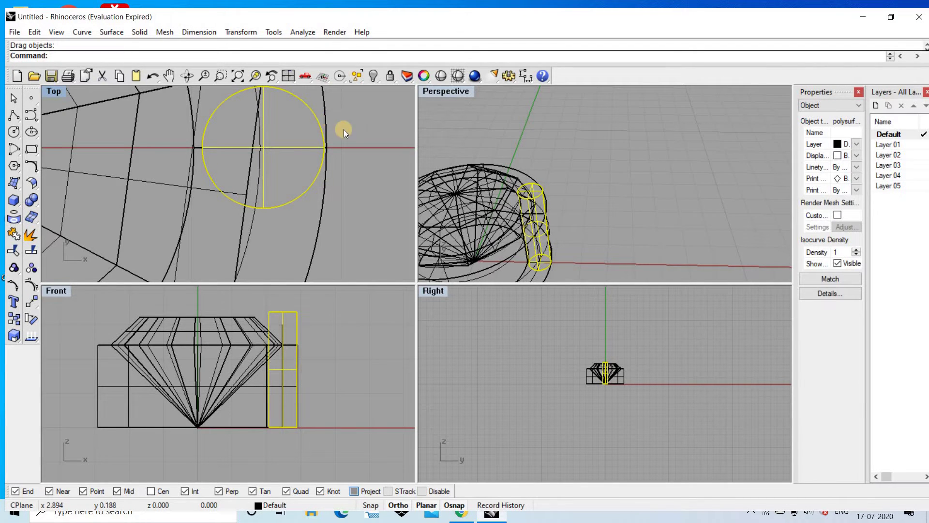
scroll(361, 119, down, 3)
click(583, 211)
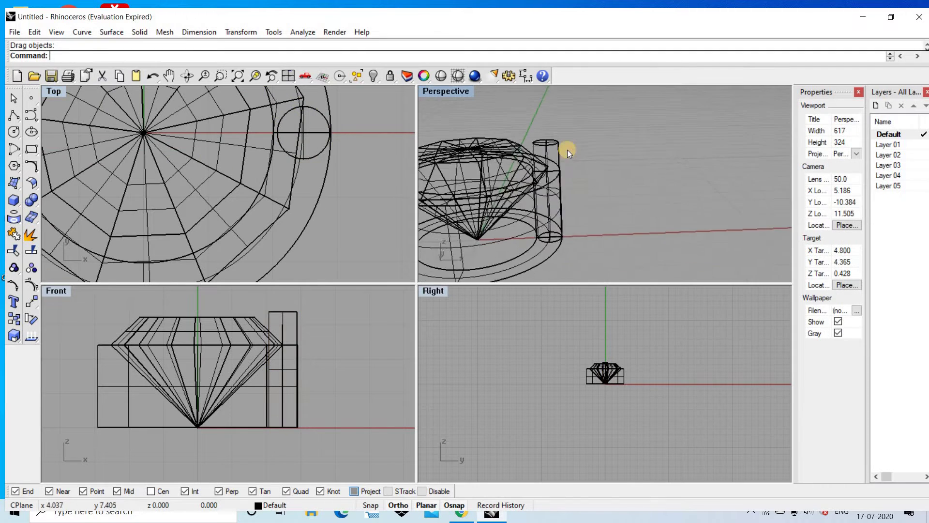
Shade and orbit the view, nudge the prong cylinder right, then undo that move
mouse_move(584, 211)
right_down()
mouse_move(525, 140)
mouse_move(567, 133)
right_up()
scroll(566, 130, down, 3)
click(439, 80)
mouse_move(533, 164)
right_down()
mouse_move(515, 158)
mouse_move(569, 158)
right_up()
scroll(319, 148, down, 2)
click(318, 147)
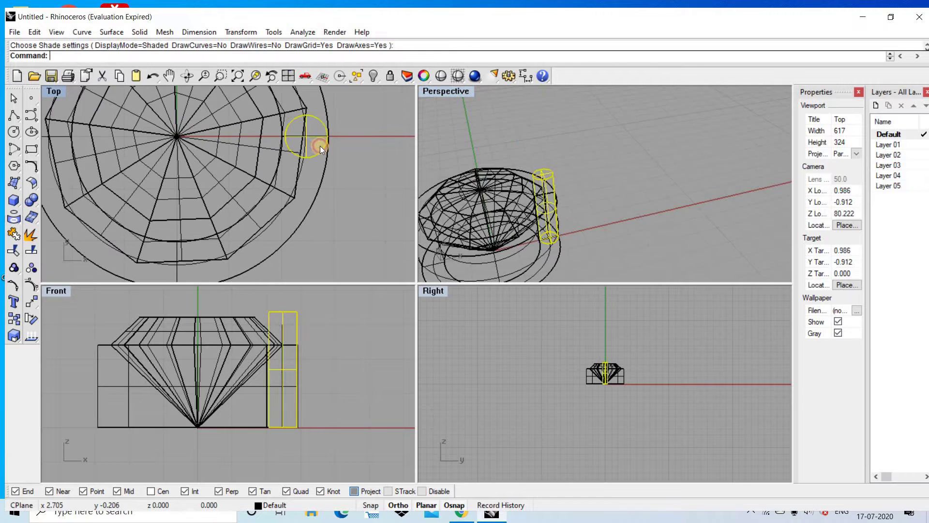
mouse_move(328, 125)
mouse_down()
mouse_move(350, 124)
mouse_move(347, 136)
mouse_up()
scroll(344, 131, up, 1)
key(ctrl+z)
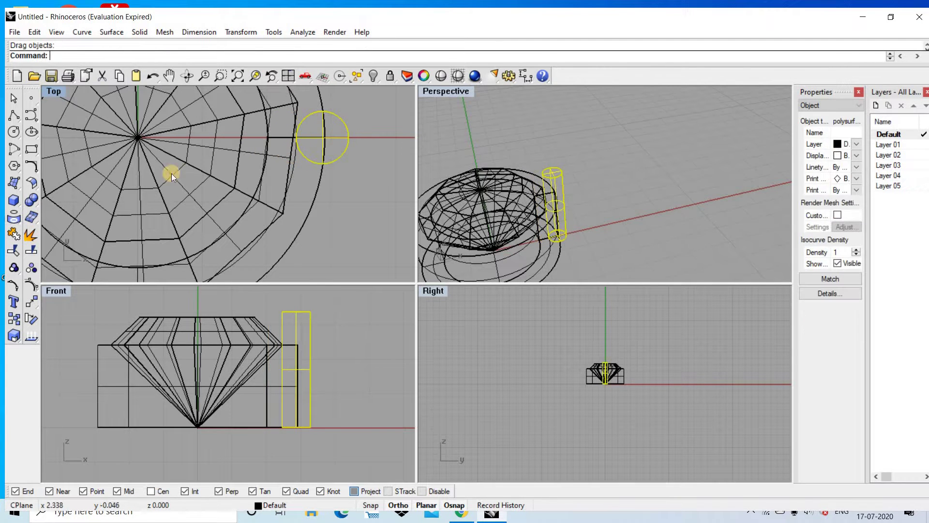
Enlarge the cylinder with Scale2D and drag it onto the ring's outer edge
click(16, 336)
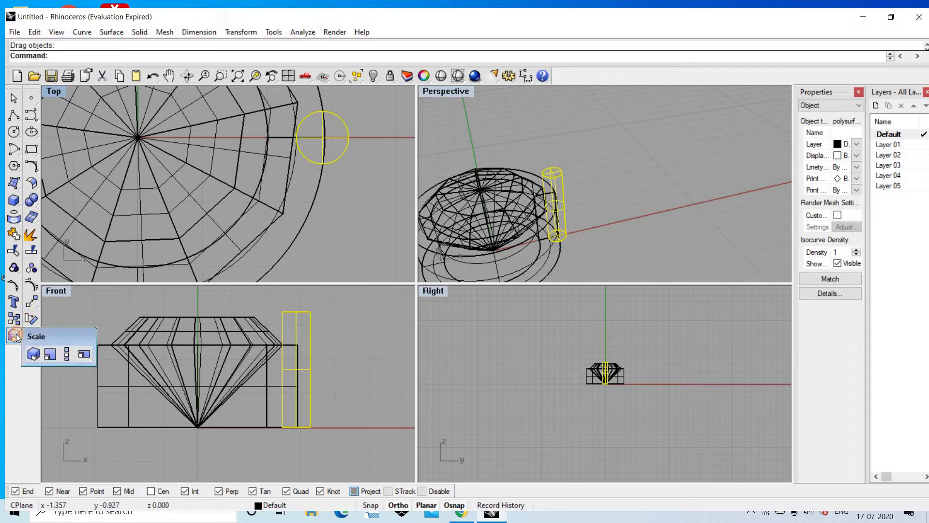
click(50, 354)
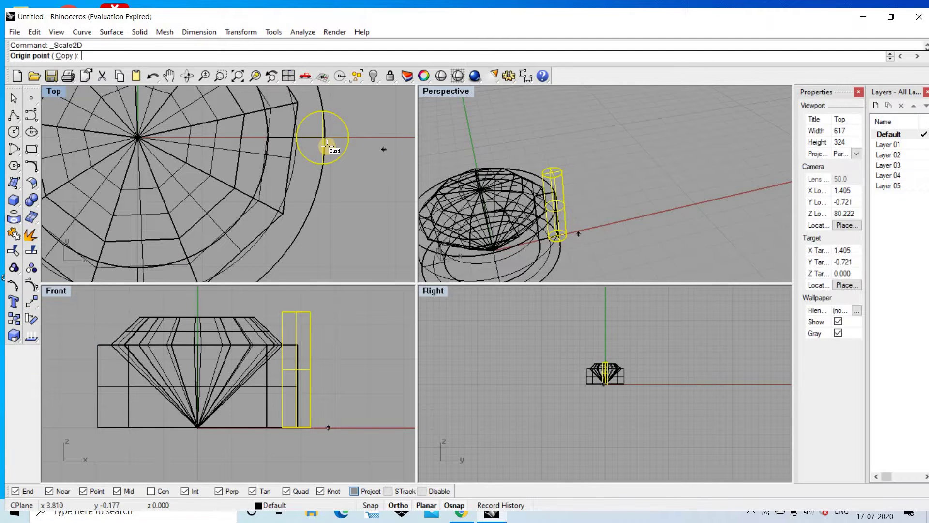
click(296, 137)
click(349, 138)
scroll(318, 129, up, 2)
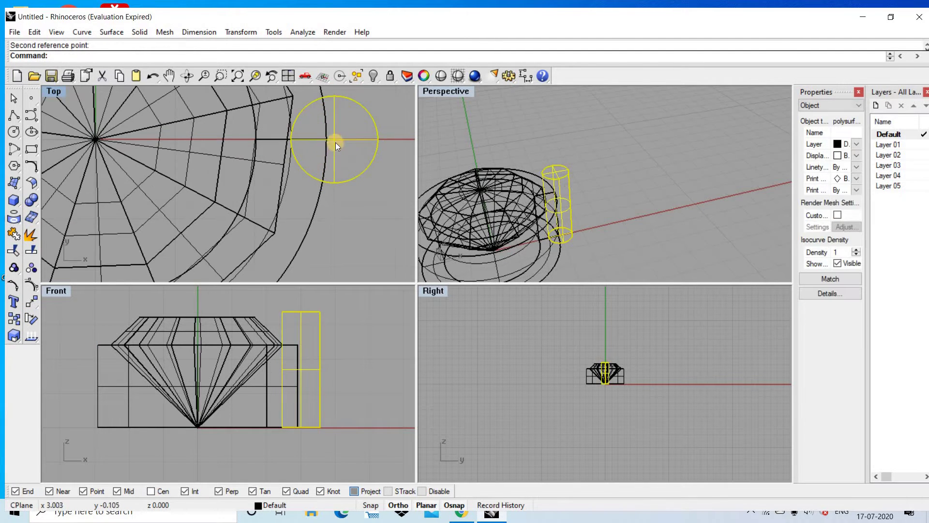
drag(335, 139, 326, 137)
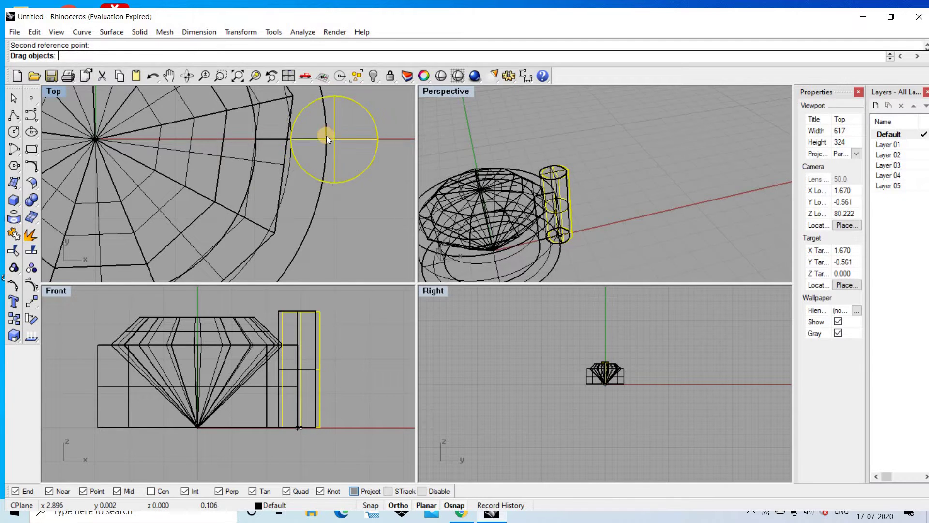
scroll(326, 137, down, 3)
right_drag(479, 156, 550, 158)
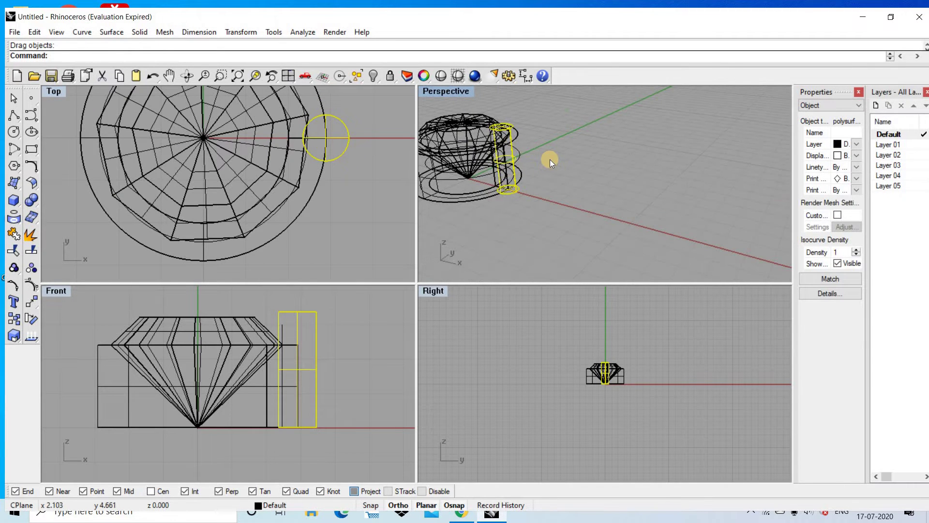
click(550, 159)
Build a Patch surface from the cylinder's top circle to form a domed cap
text(Patch)
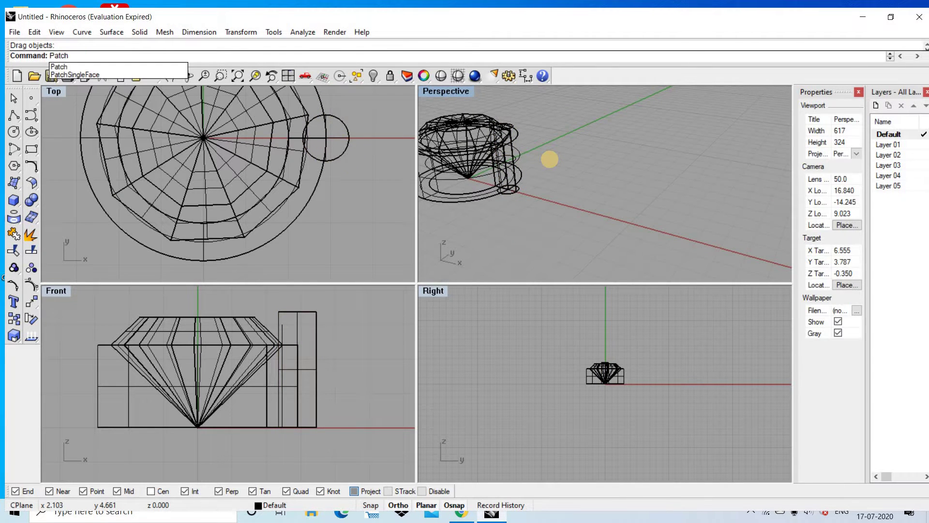
key(Return)
right_drag(498, 169, 521, 179)
scroll(521, 178, up, 3)
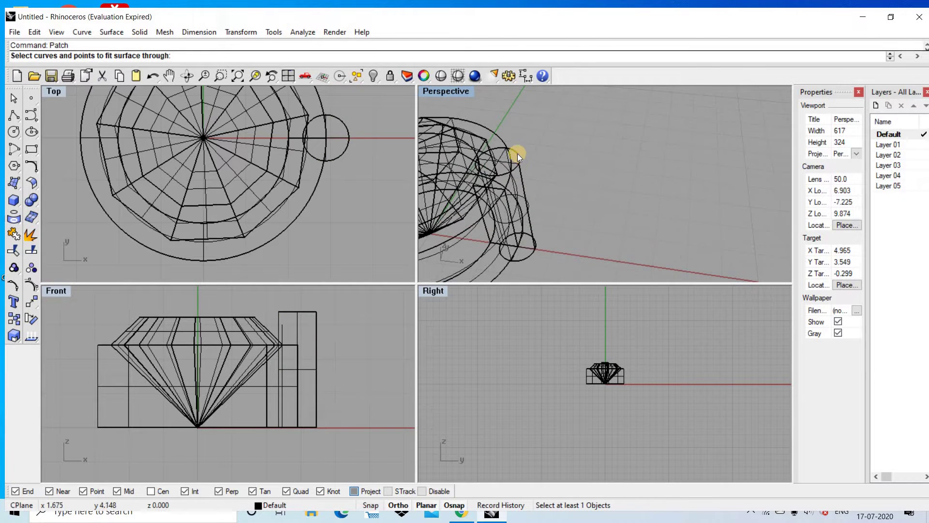
click(518, 153)
click(579, 196)
key(Return)
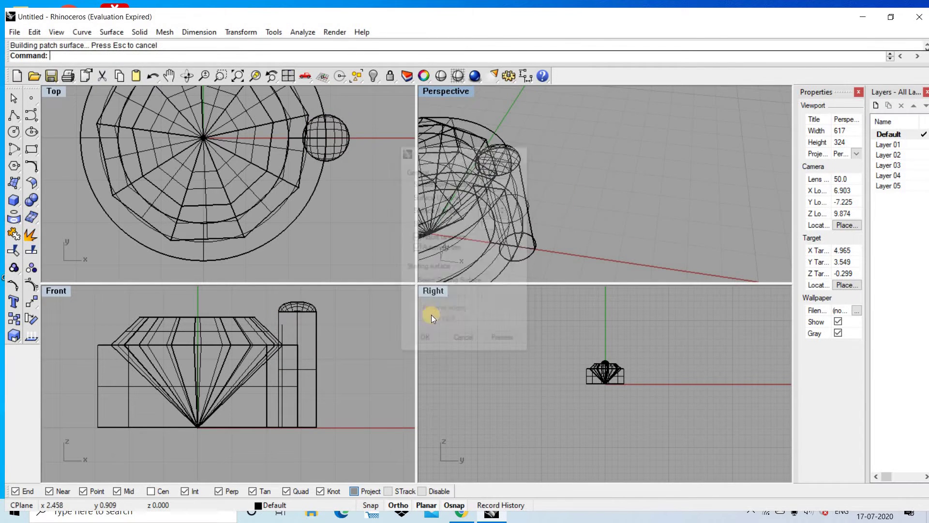
click(431, 317)
Maximize the Perspective view to check the dome, then restore the four-view layout
scroll(586, 159, down, 4)
key(ctrl+m)
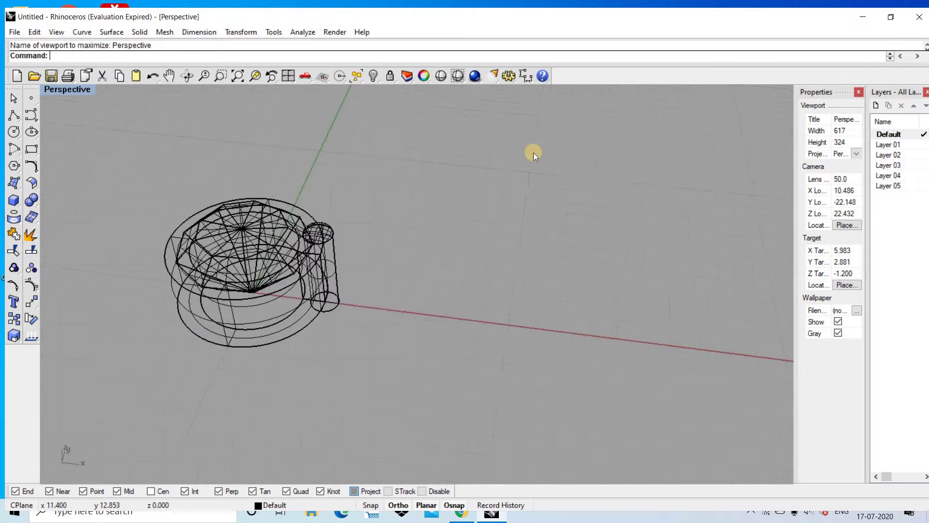
scroll(533, 152, down, 3)
scroll(477, 156, up, 2)
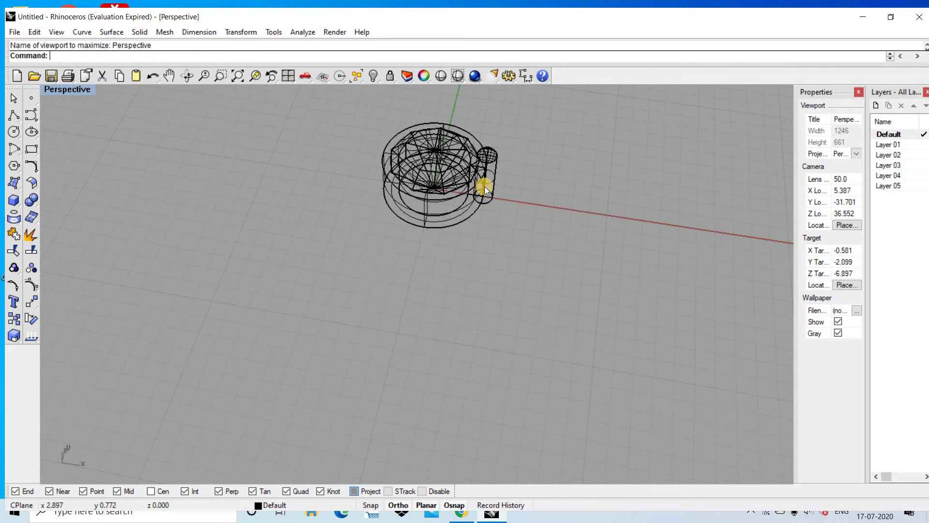
key(ctrl+m)
Polar-array the prong cylinder, cap and curve into 4 copies around the origin
click(441, 76)
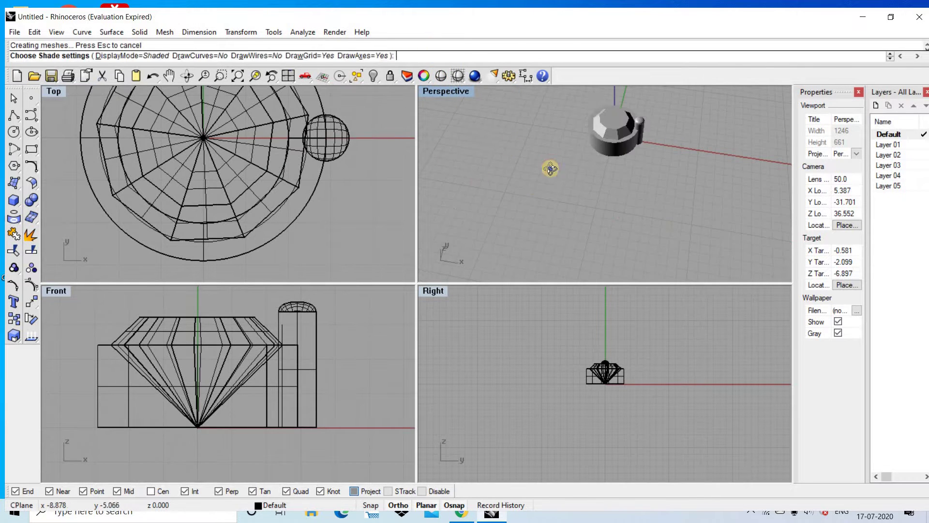
scroll(643, 159, up, 3)
scroll(277, 211, down, 3)
drag(279, 108, 391, 237)
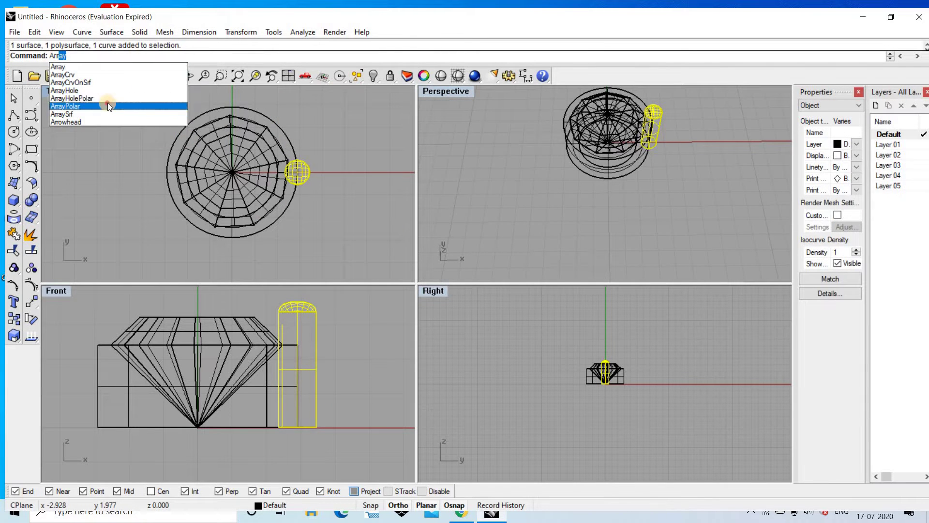
click(108, 106)
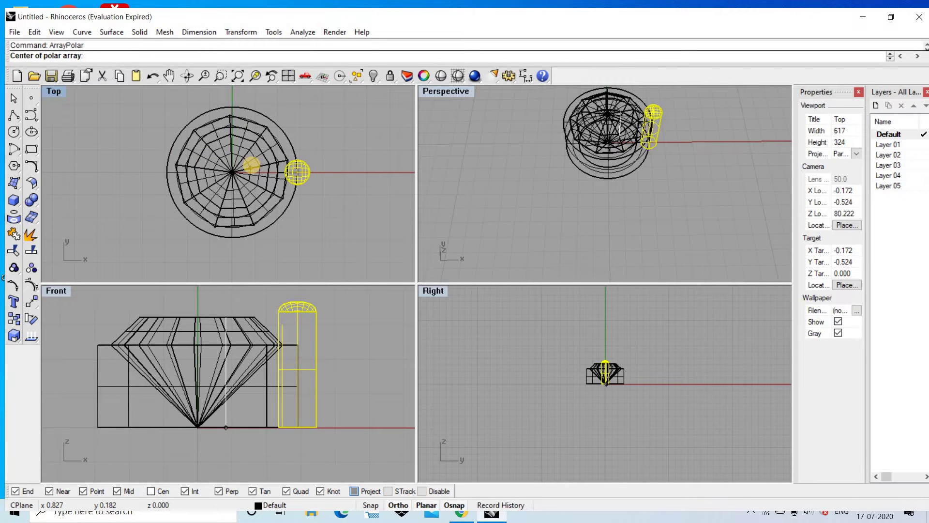
text(0)
key(Return)
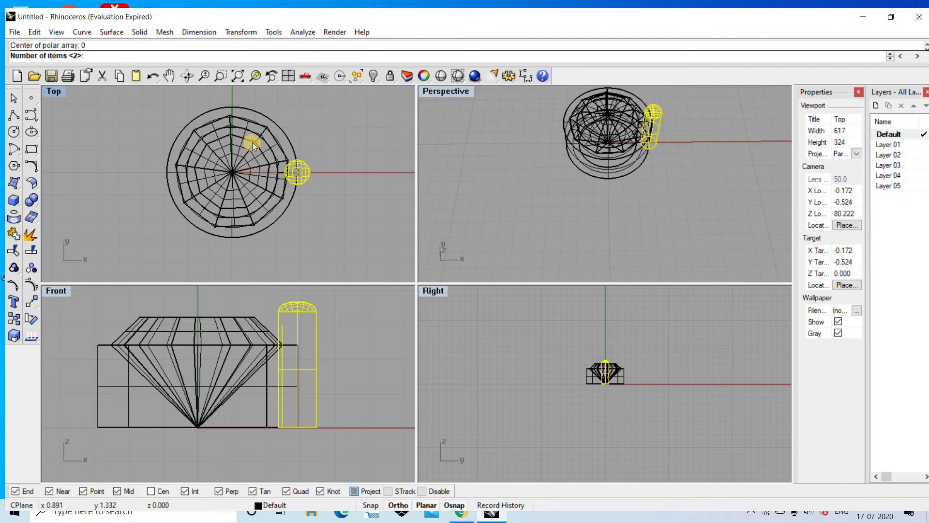
text(4)
key(Return)
key(Return)
Clear the selection, tilt the perspective view, and window-select every object
key(Escape)
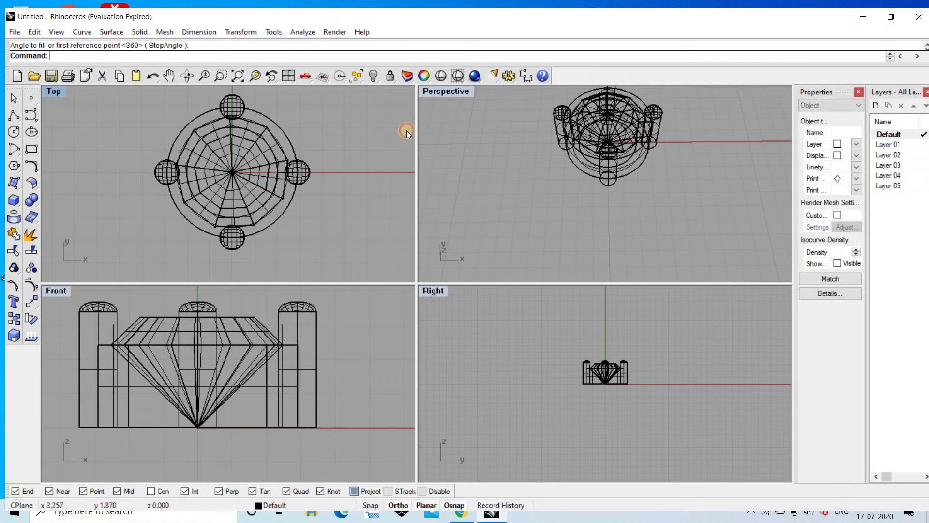
scroll(576, 175, down, 3)
right_drag(575, 176, 508, 209)
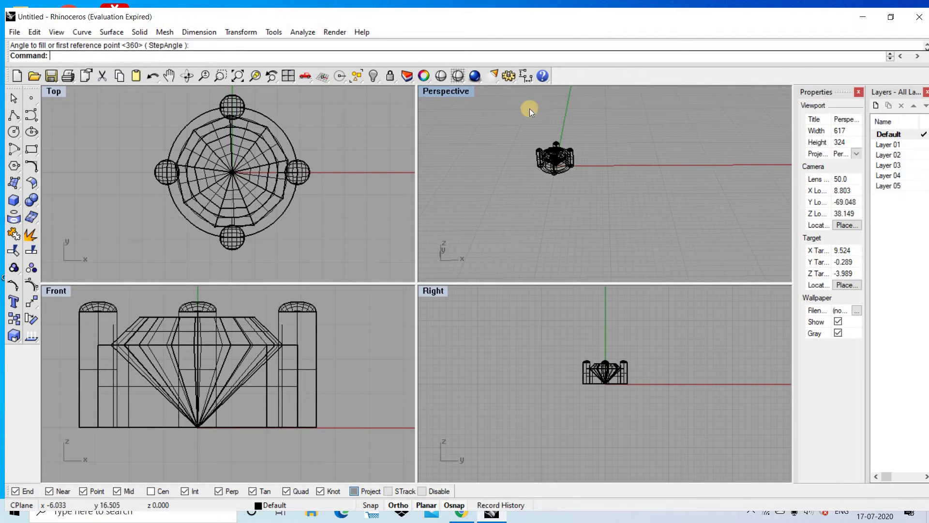
drag(529, 108, 647, 217)
Hide all objects and draw a small circle centred on the origin
key(ctrl+h)
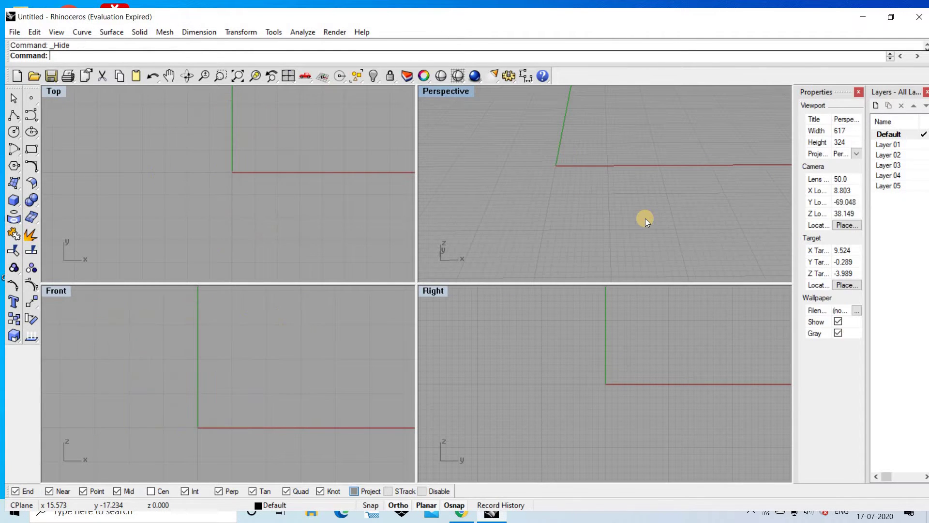
scroll(97, 422, down, 2)
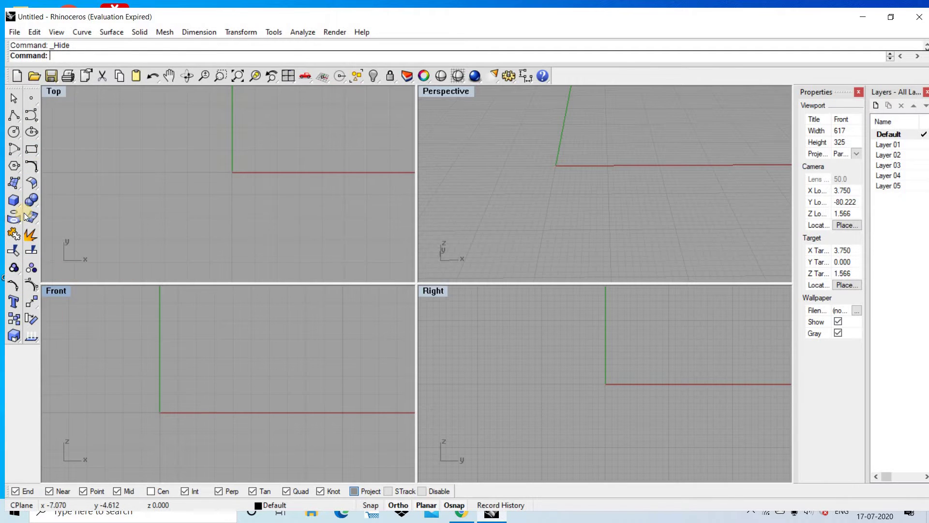
click(14, 131)
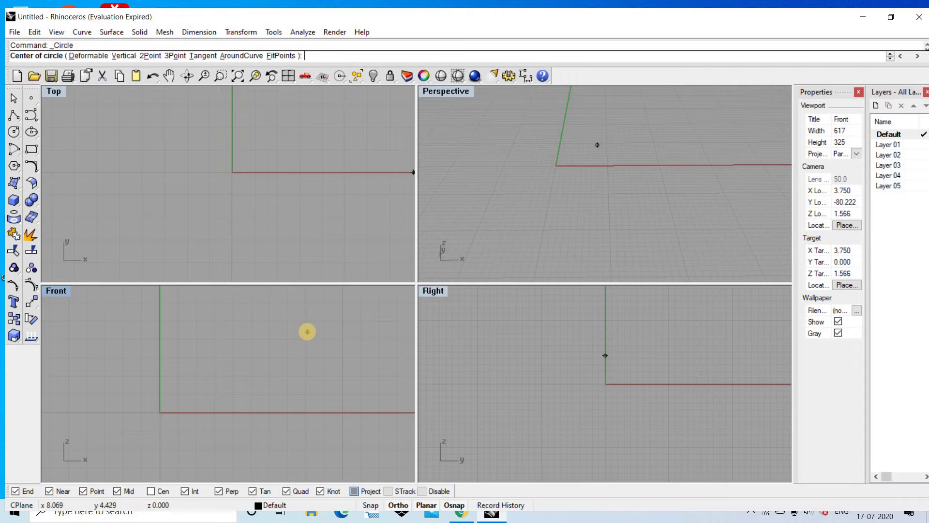
text(0)
key(Return)
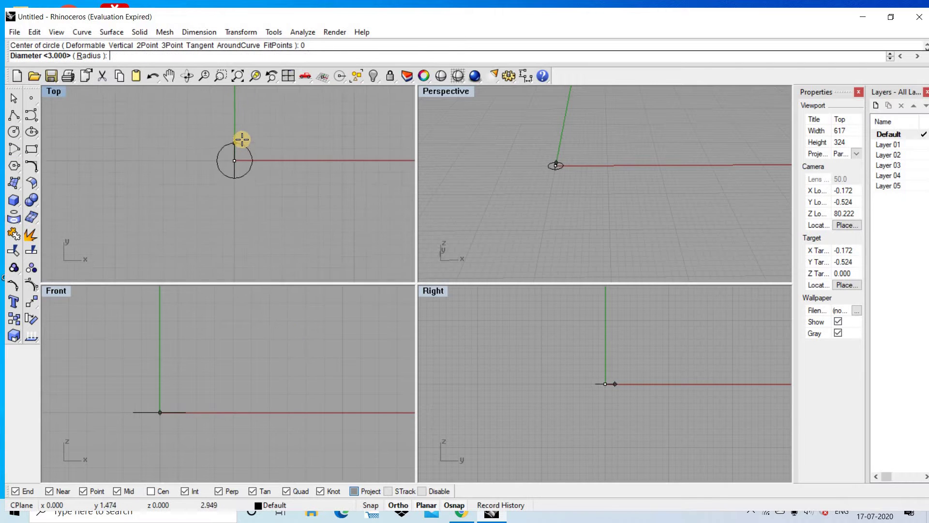
scroll(242, 139, up, 2)
key(Return)
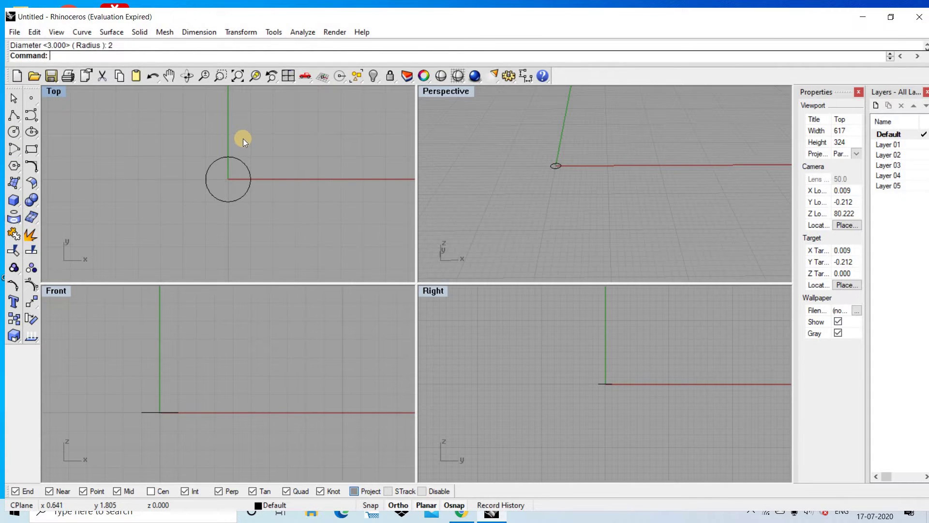
right_drag(243, 138, 246, 128)
drag(257, 108, 211, 167)
key(Return)
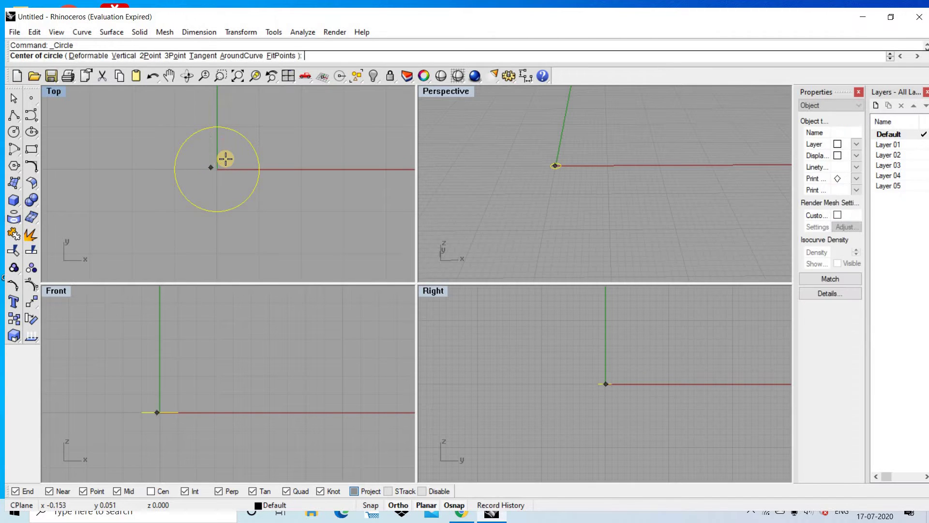
key(Escape)
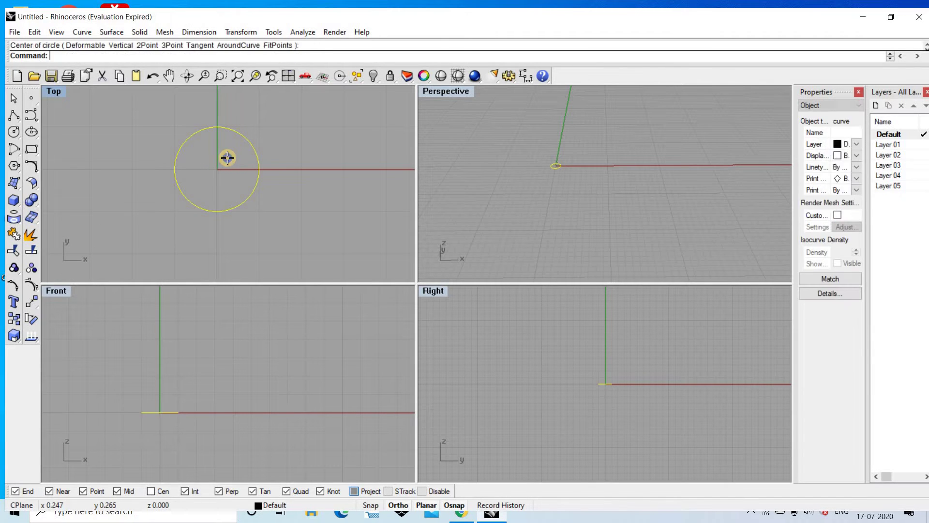
Draw a second circle at the origin with radius 3
key(Return)
text(0)
key(Return)
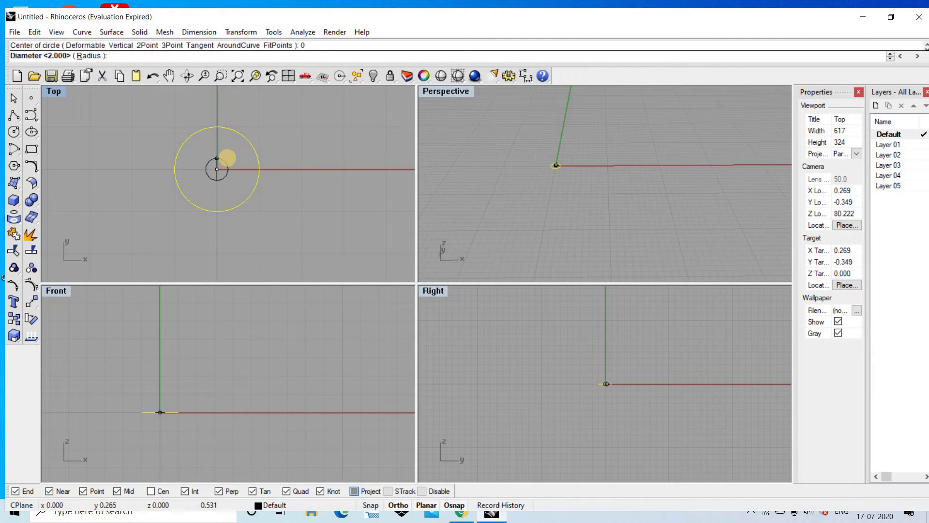
text(3)
key(Return)
right_drag(614, 236, 550, 156)
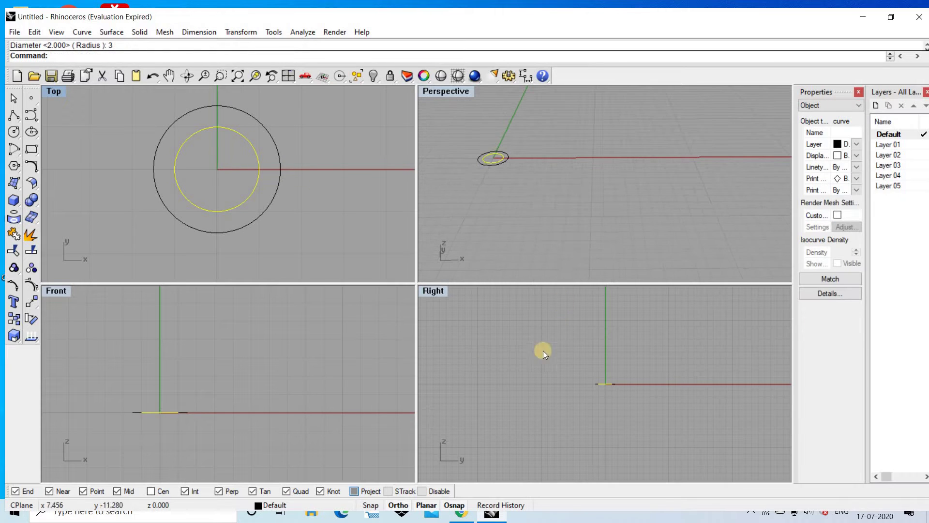
scroll(142, 412, up, 3)
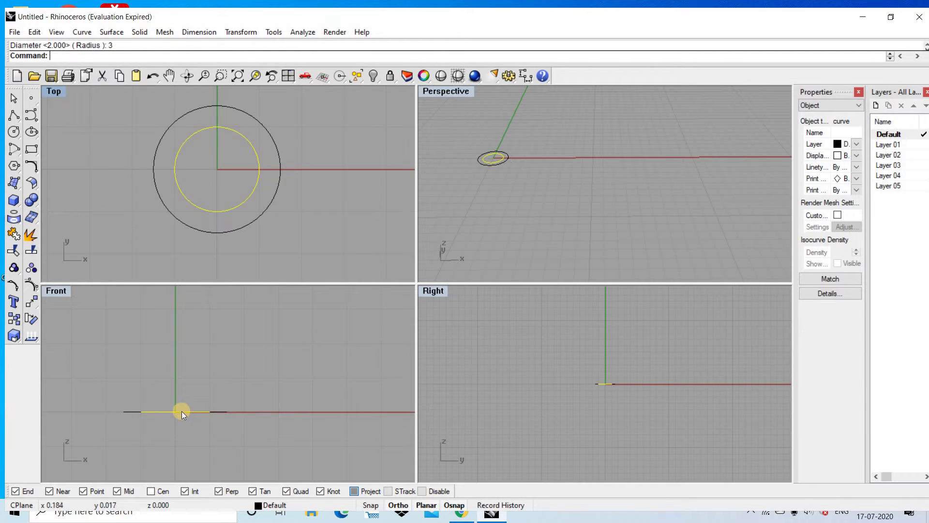
Lift the radius-3 circle above the smaller one in the Front view
click(221, 410)
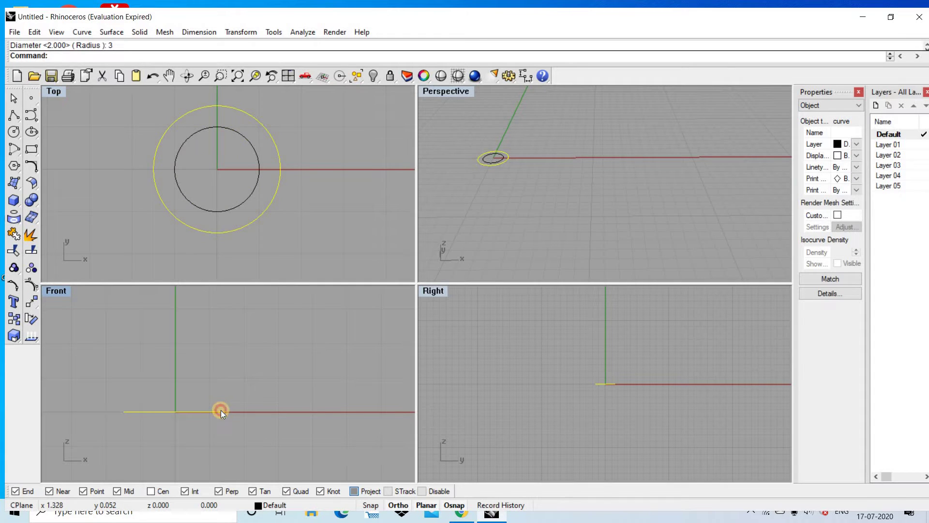
drag(221, 410, 225, 341)
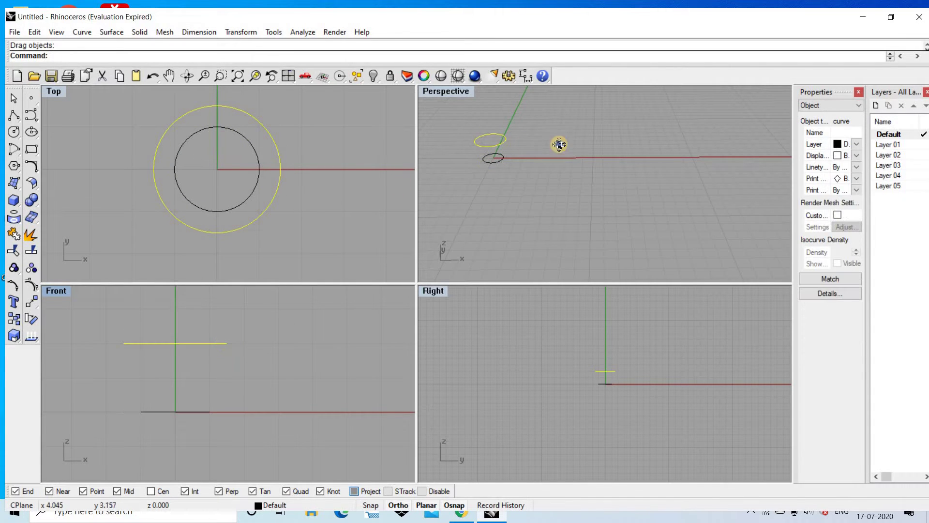
right_drag(559, 144, 594, 456)
right_drag(621, 407, 612, 369)
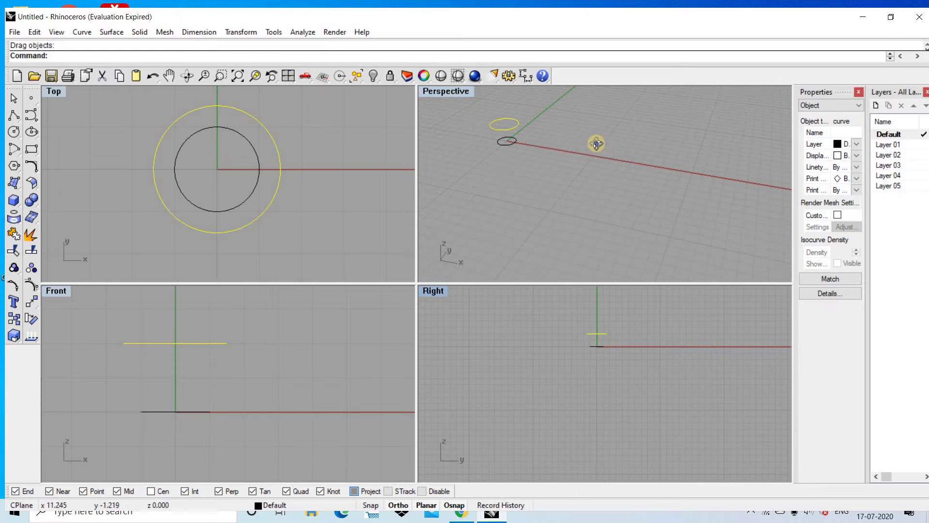
right_drag(597, 145, 361, 187)
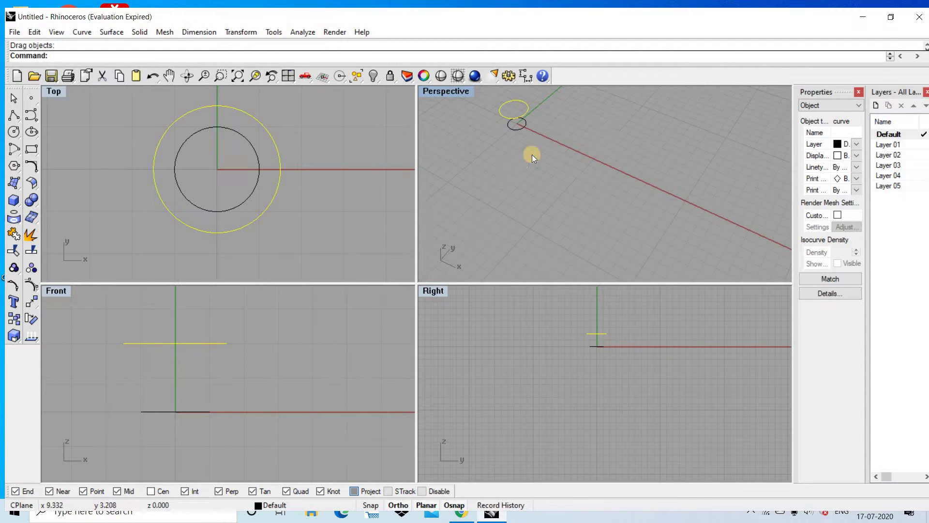
mouse_move(533, 155)
right_down()
mouse_move(557, 116)
mouse_move(533, 160)
right_up()
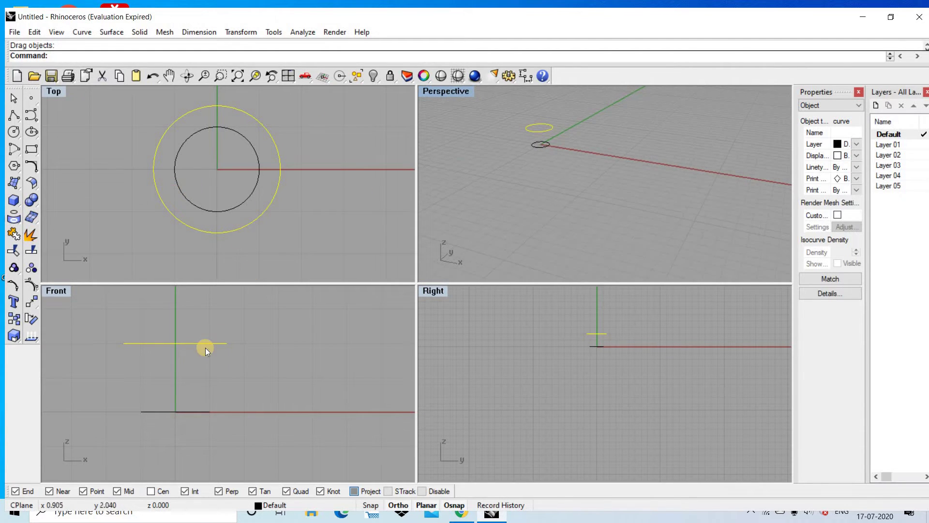
Mirror the raised circle about the origin and orbit to check the copy
text(mirror)
key(Return)
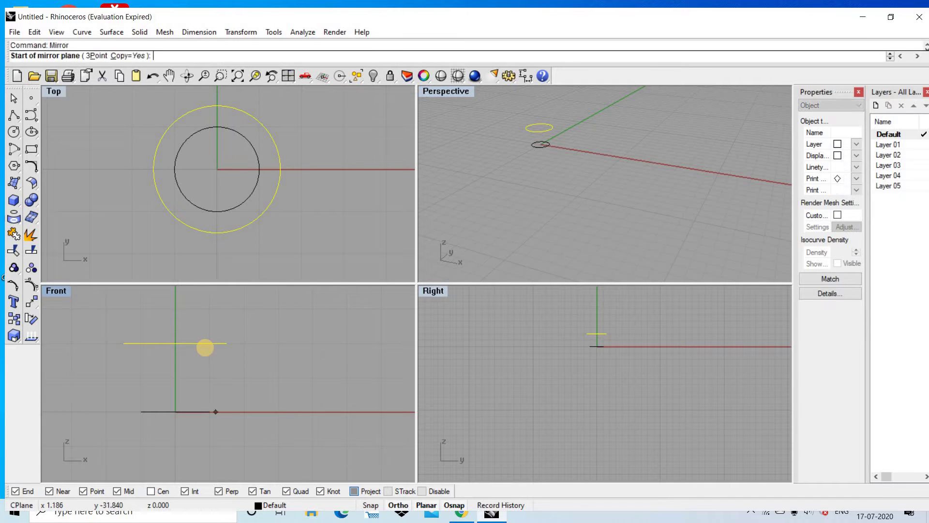
text(0)
key(Return)
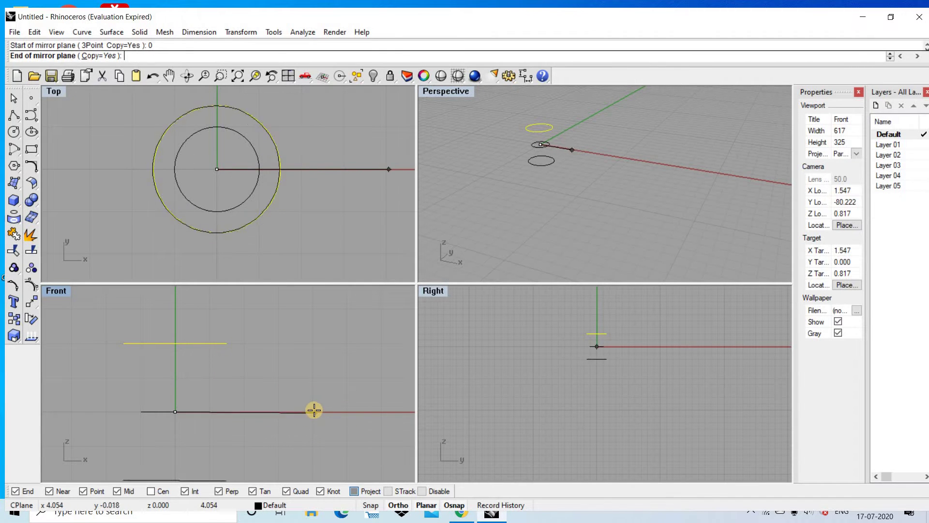
click(315, 389)
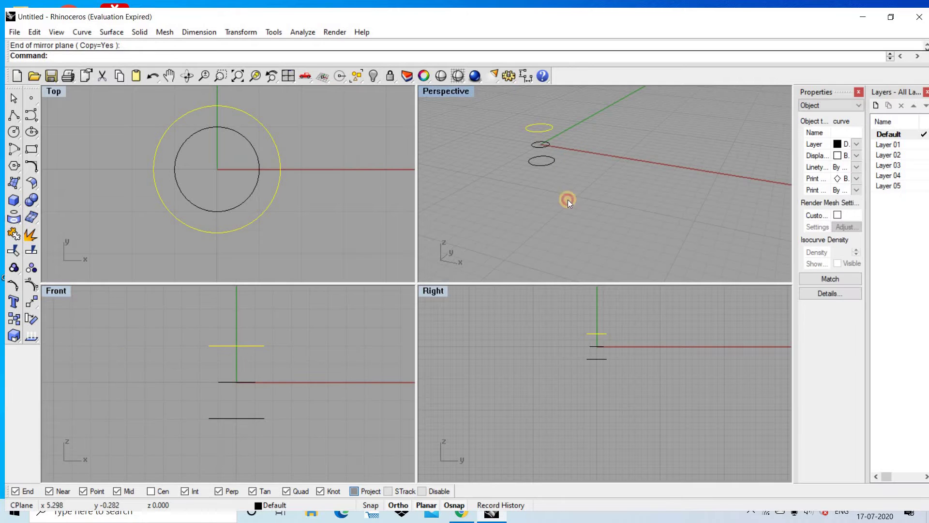
right_drag(567, 199, 564, 161)
right_drag(421, 186, 576, 218)
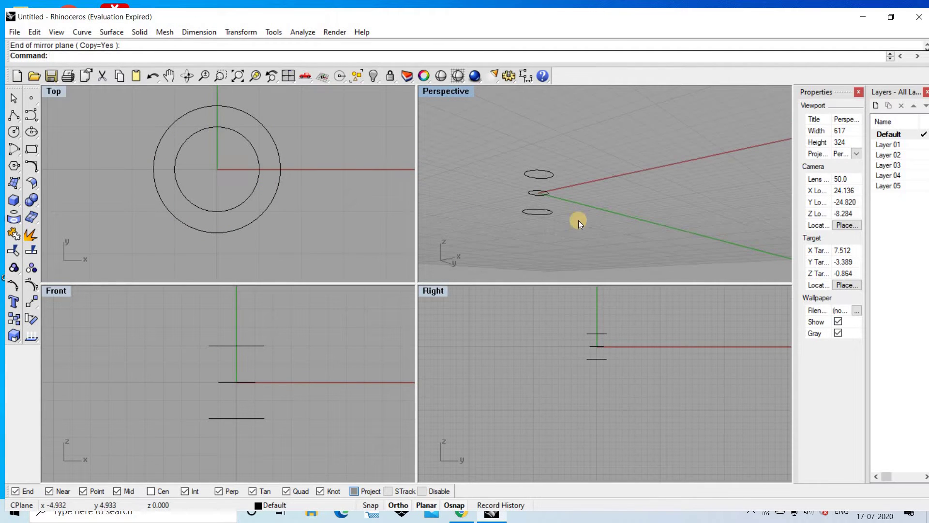
scroll(611, 379, up, 2)
Undo the mirror and draw right and left slanted polyline sides between the circles
click(13, 115)
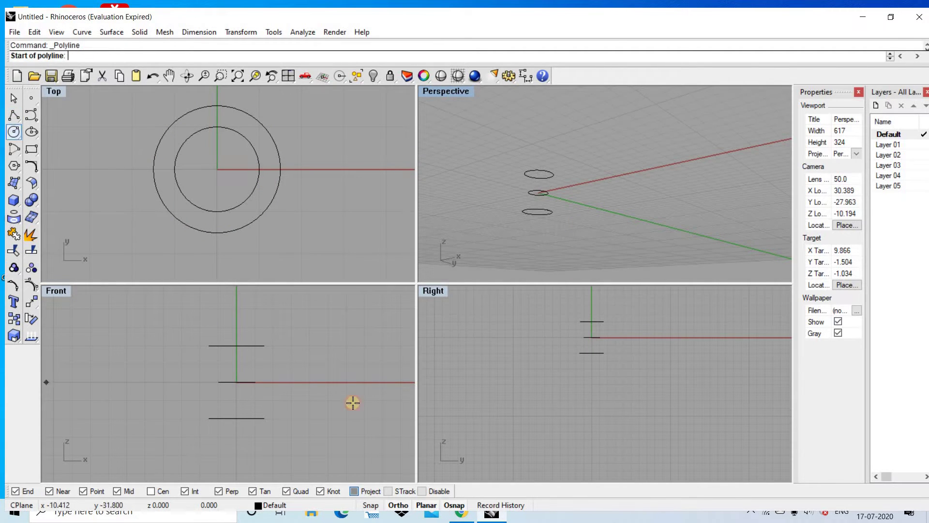
scroll(285, 363, up, 2)
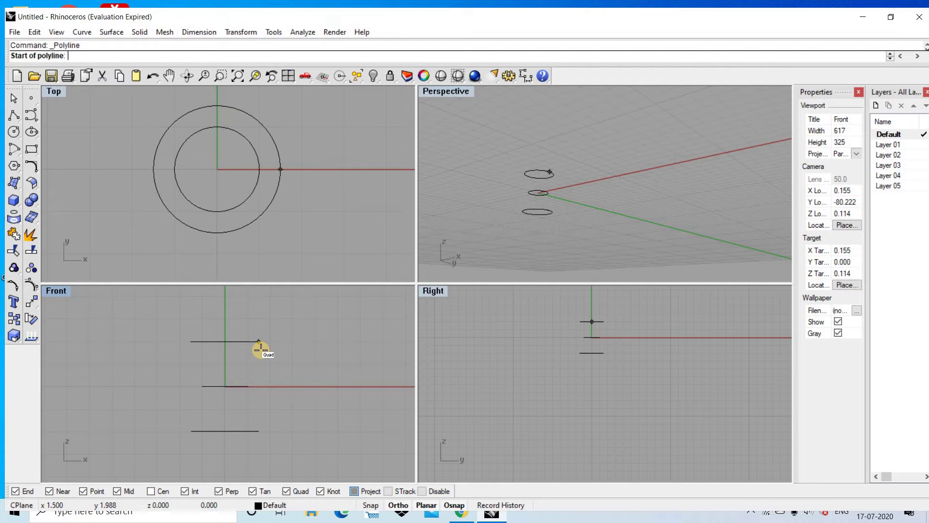
key(ctrl+z)
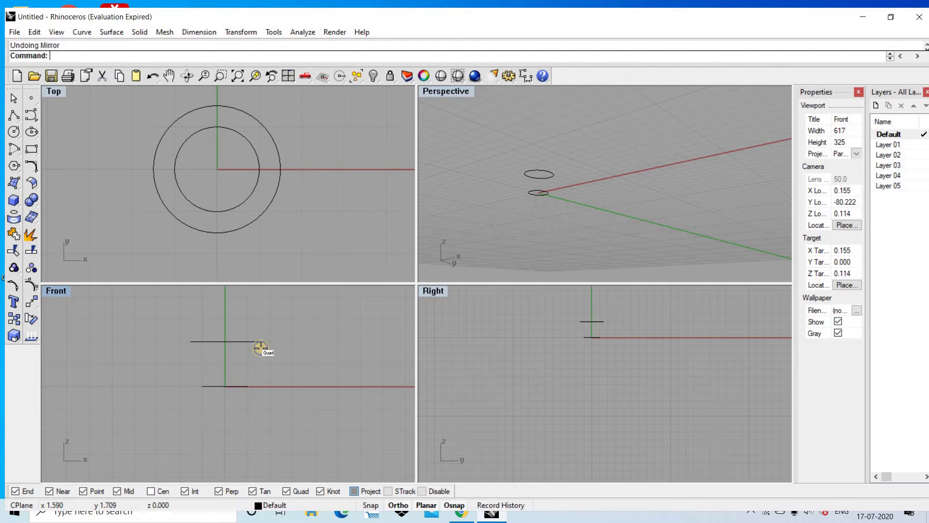
click(249, 386)
click(259, 342)
key(Return)
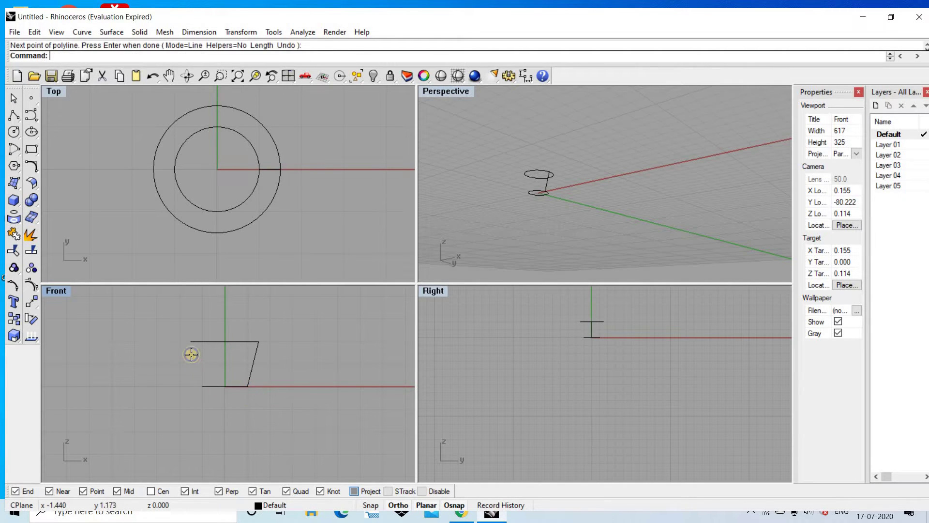
key(Return)
click(190, 342)
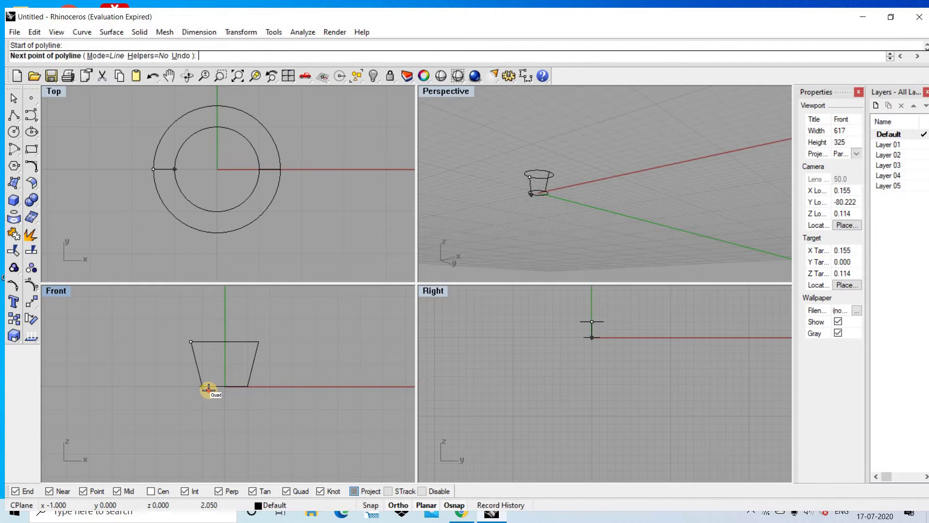
click(203, 385)
key(Return)
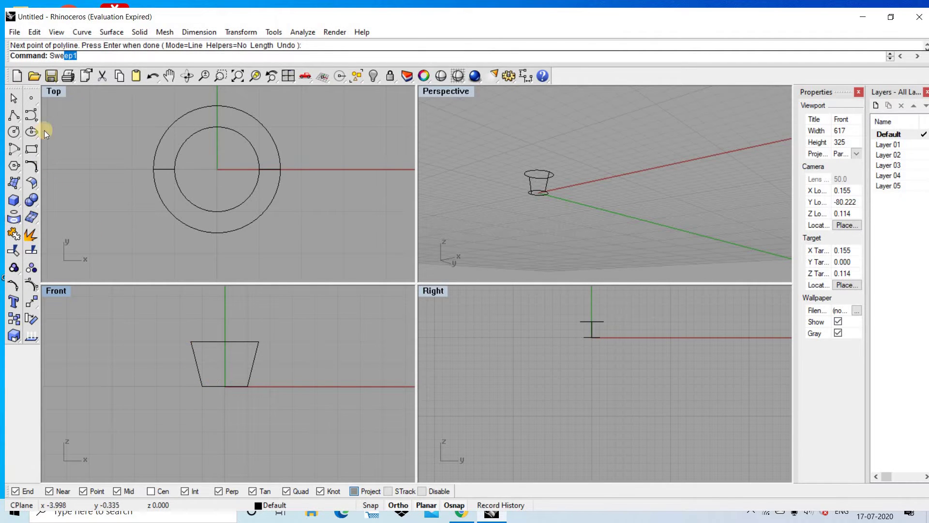
Sweep2 along the two slanted lines through both circles to make the tapered cup
click(78, 73)
scroll(249, 351, up, 4)
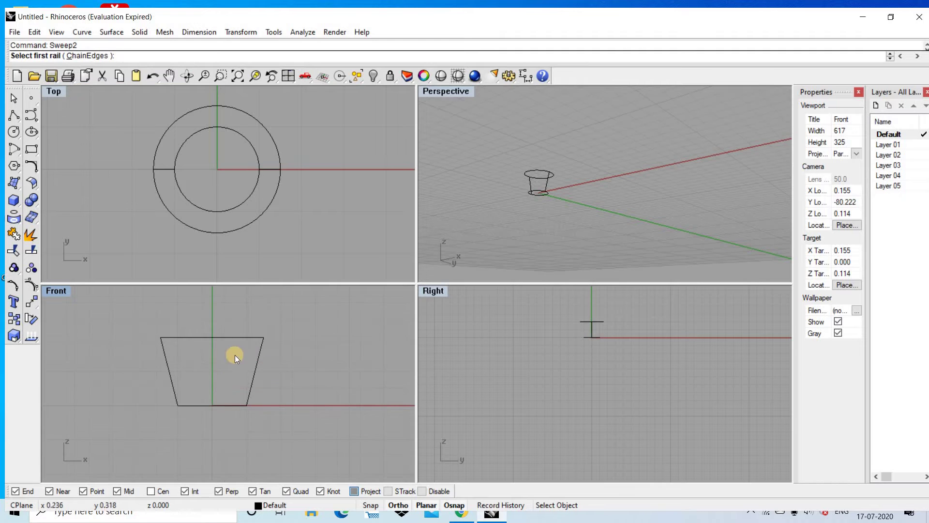
click(254, 370)
click(166, 360)
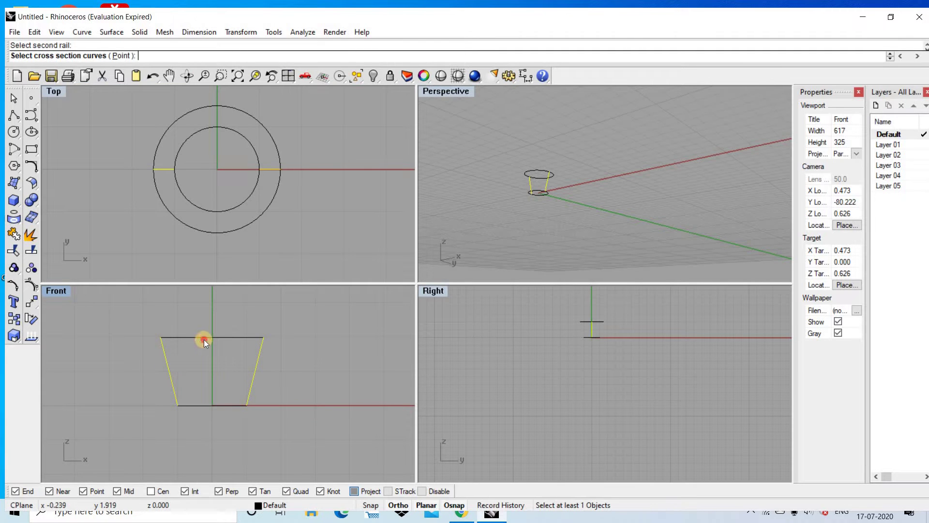
click(205, 337)
click(221, 405)
key(Return)
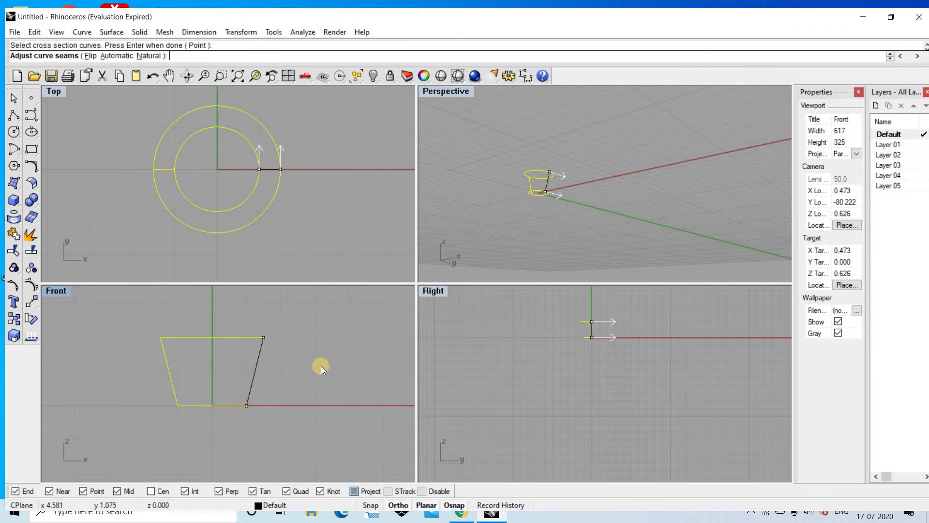
right_click(321, 361)
click(408, 346)
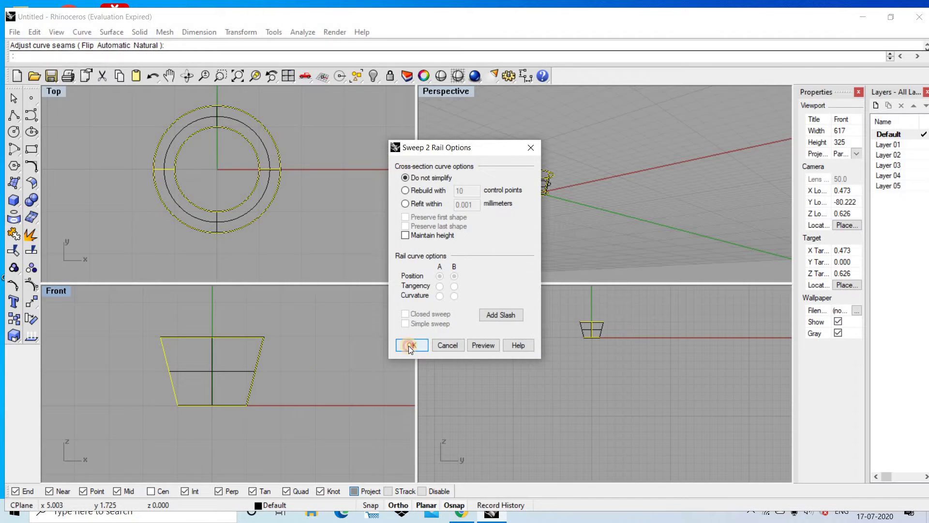
Mirror all geometry about the origin to copy the cup below
key(ctrl+a)
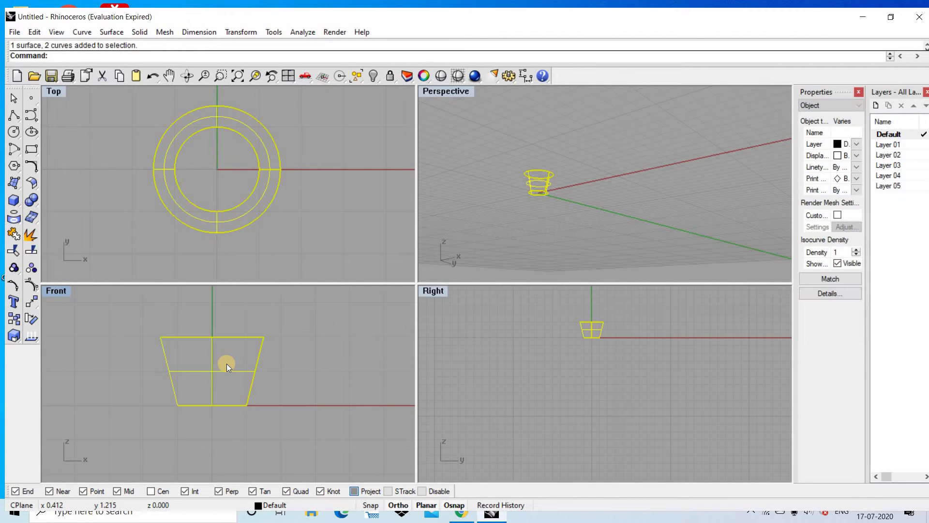
text(Mirror)
key(Return)
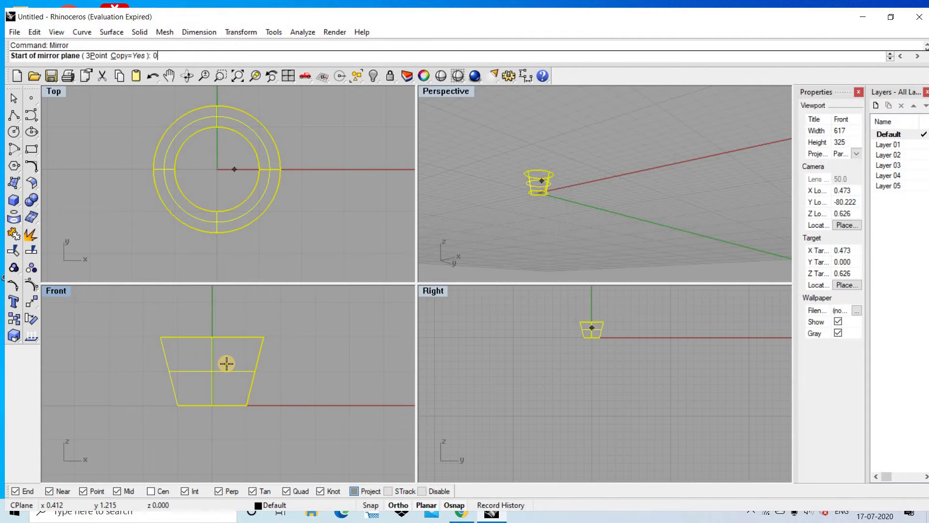
text(0)
key(Return)
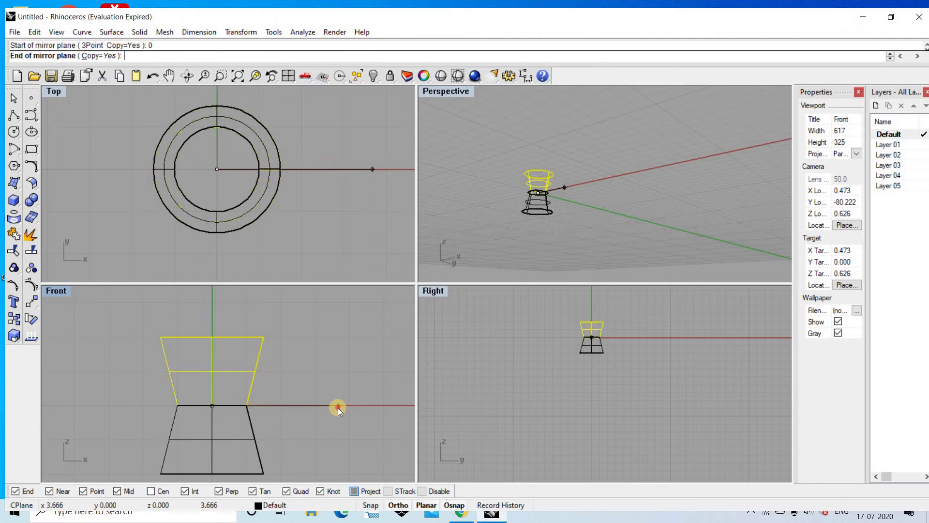
click(337, 405)
right_drag(497, 202, 459, 54)
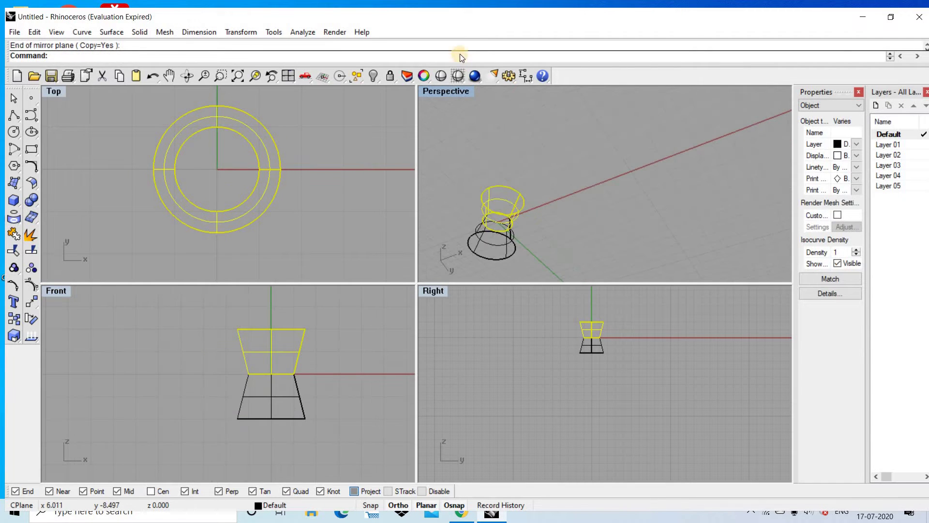
right_drag(490, 176, 542, 273)
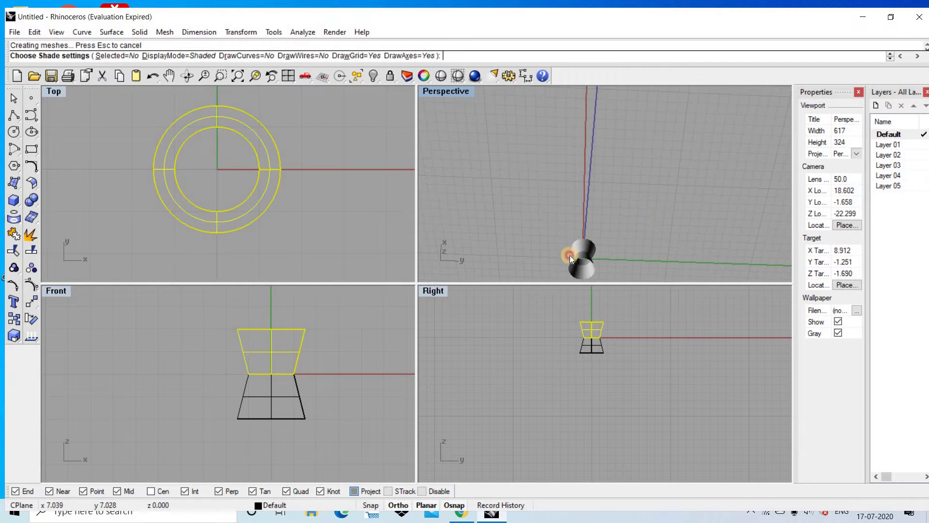
key(ctrl+a)
Cap both cups into closed solids and preview them shaded
text(Ca)
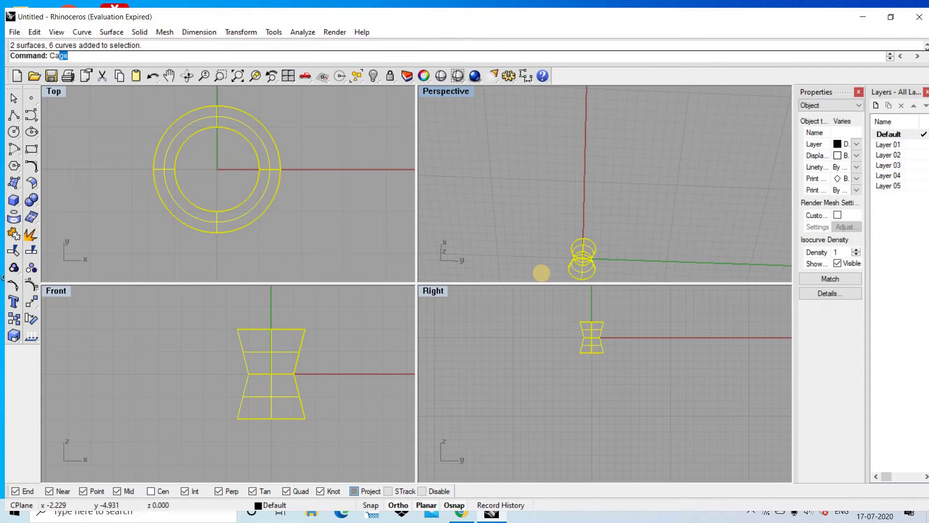
text(p)
key(Return)
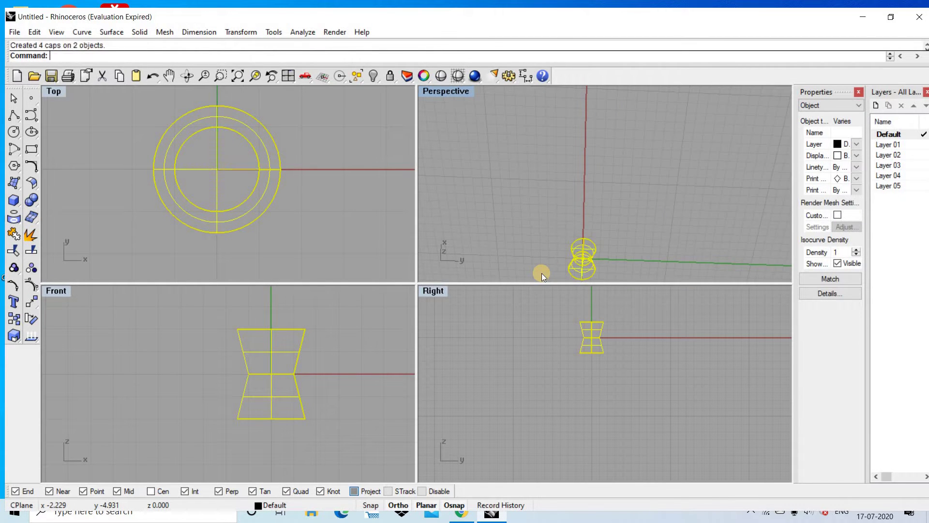
click(457, 76)
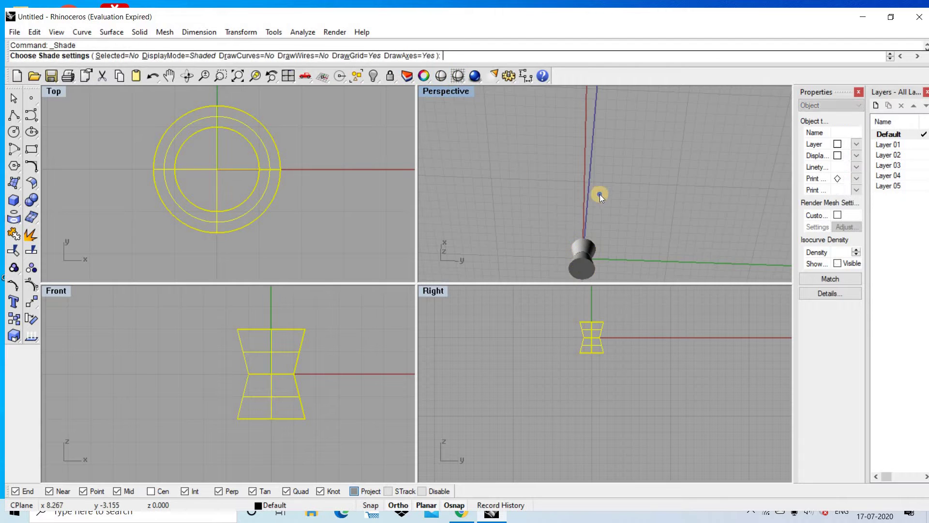
mouse_move(600, 194)
right_down()
mouse_move(516, 56)
mouse_move(112, 4)
right_up()
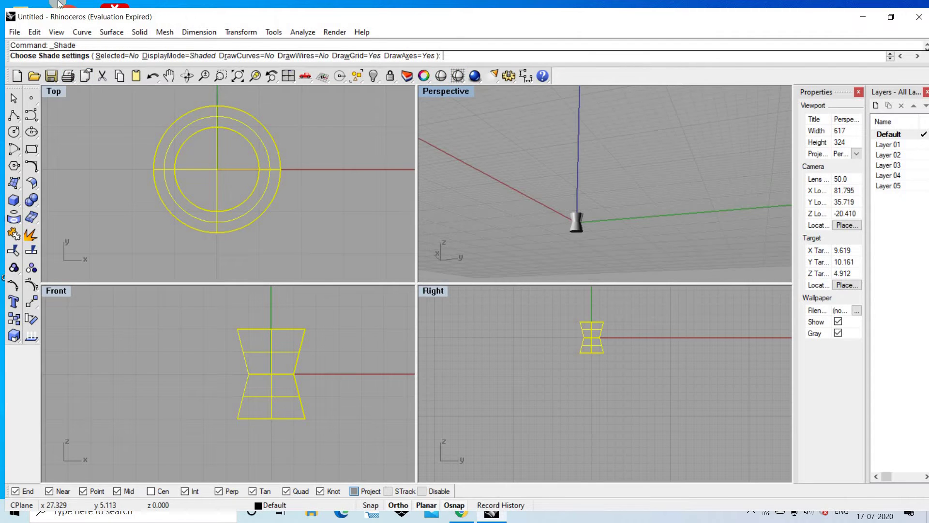
click(185, 208)
key(Escape)
Run Pipe on the cup's top rim curve with radius 0.2
scroll(295, 328, up, 3)
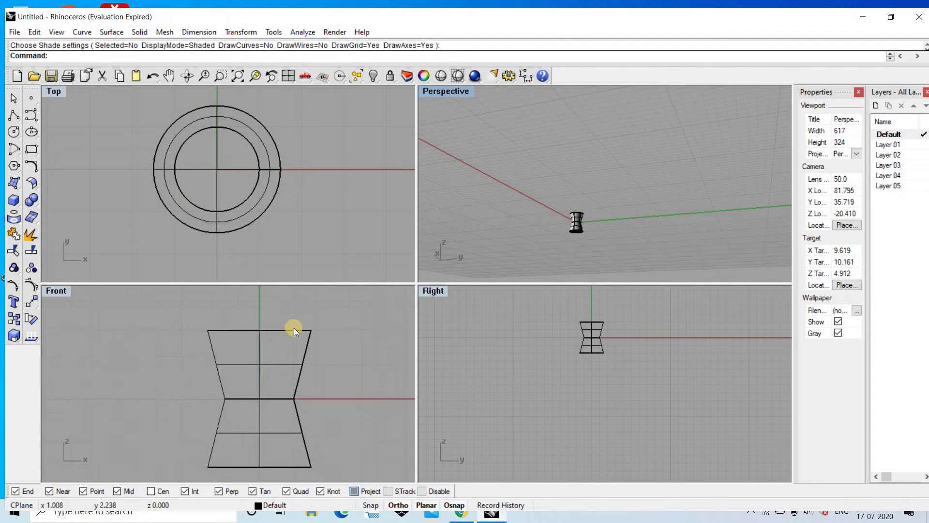
click(295, 326)
click(340, 359)
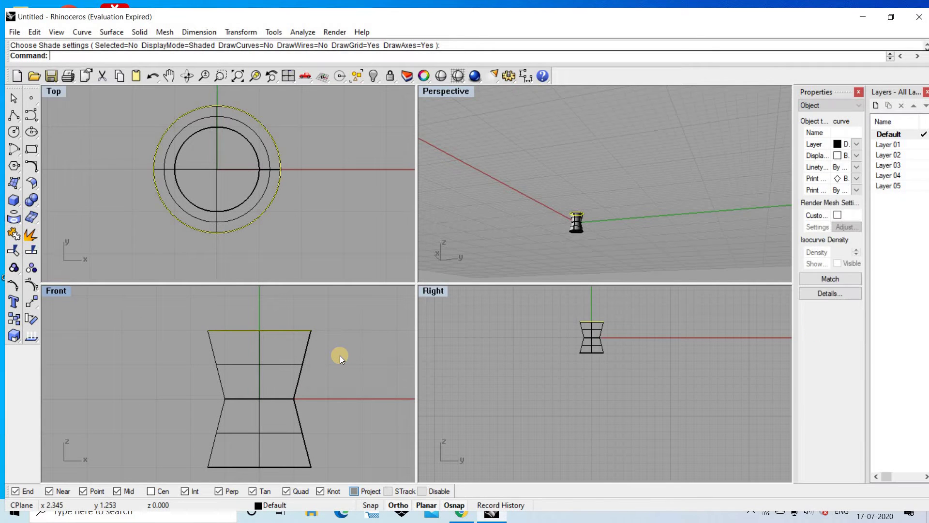
text(pipe)
key(Return)
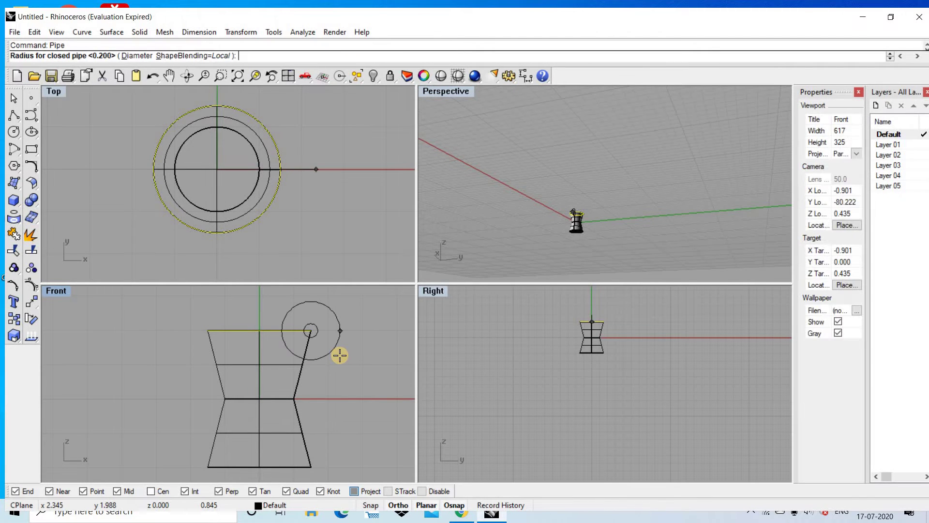
text(.2)
key(Return)
key(Return)
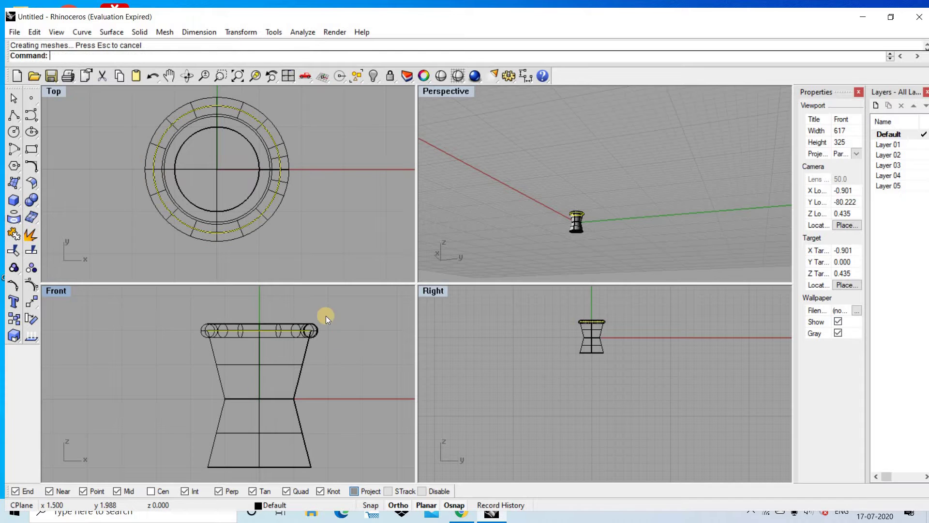
Pipe the bottom rim at 0.2 and the waist curve at 0.1, then maximize Right view
scroll(331, 316, up, 2)
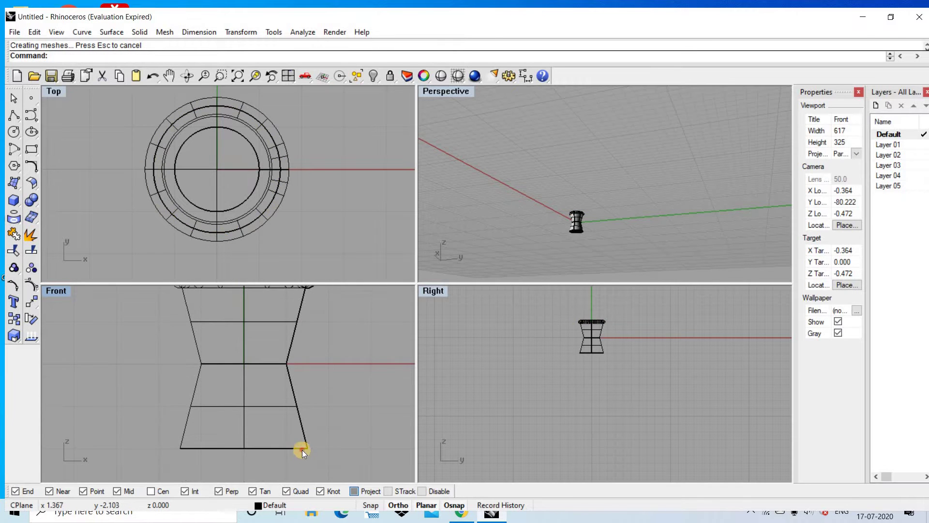
key(Return)
click(302, 449)
click(333, 465)
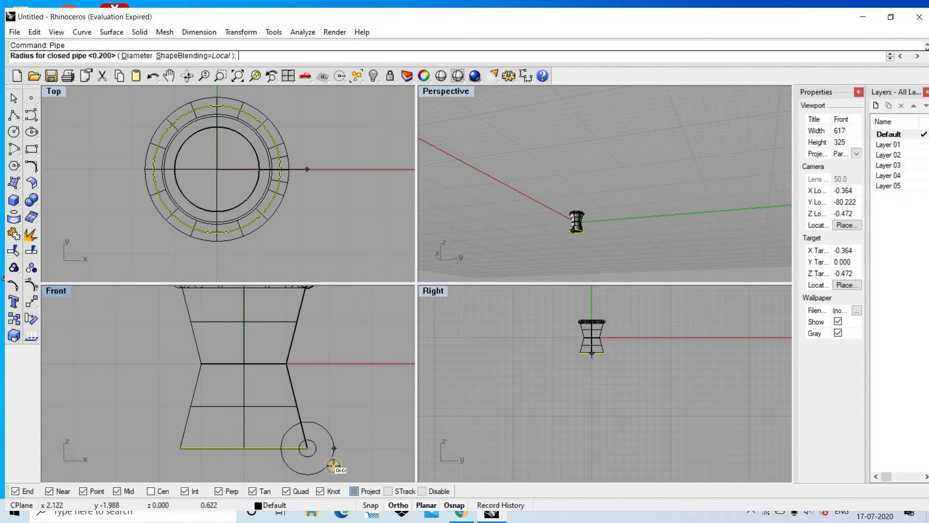
key(Return)
key(Return)
scroll(323, 365, down, 1)
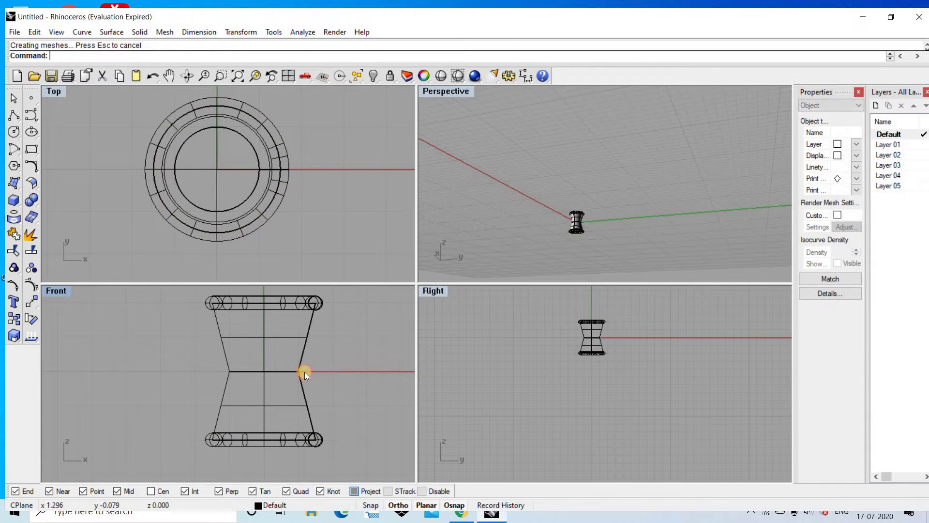
click(303, 371)
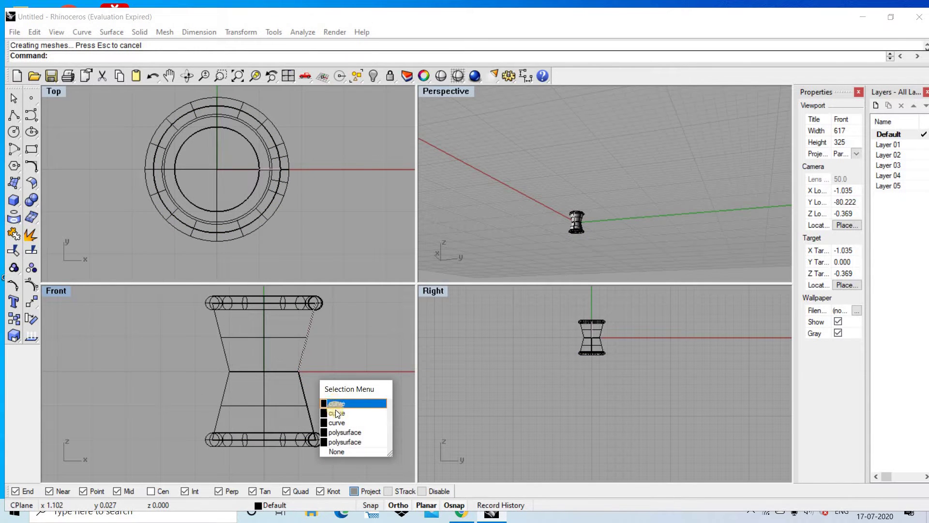
click(337, 413)
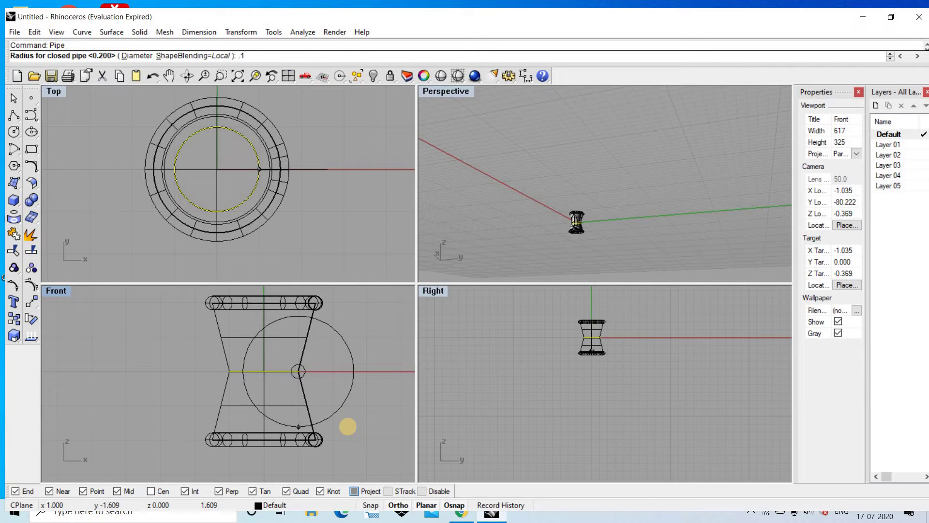
key(Return)
key(Return)
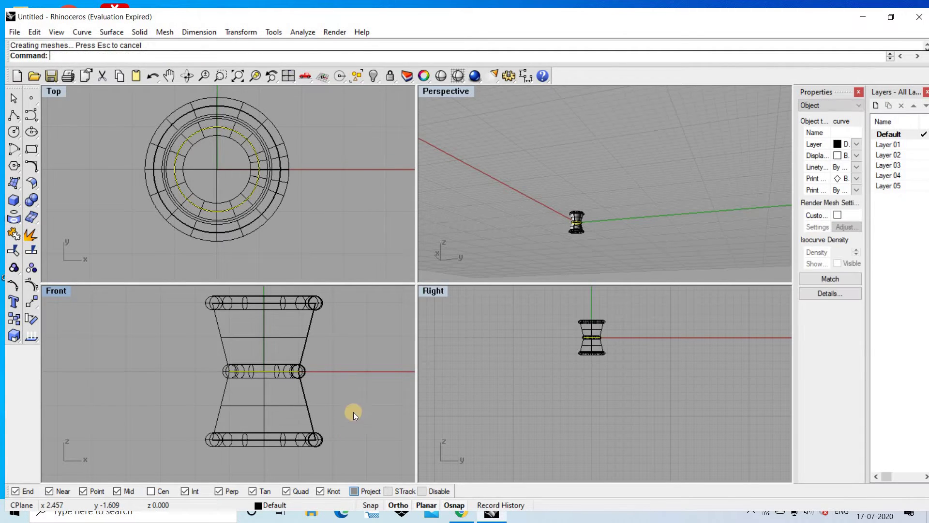
key(ctrl+m)
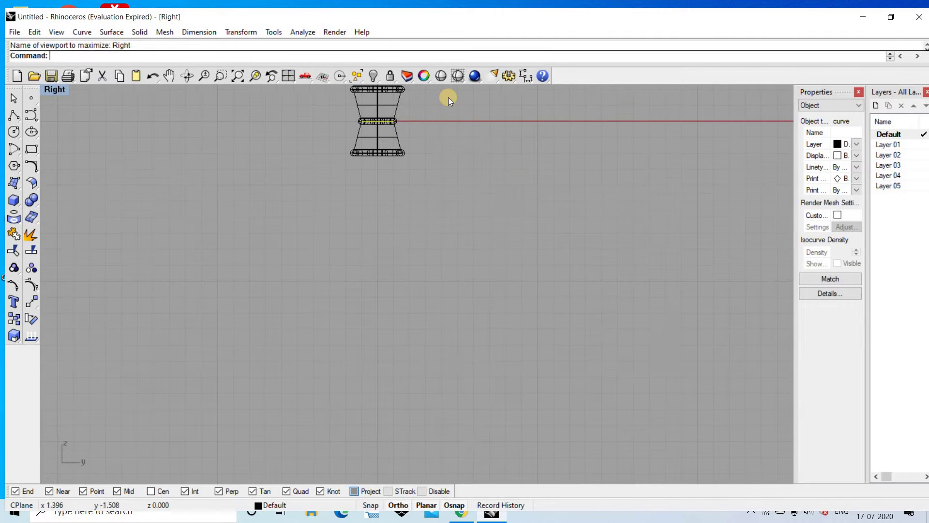
Maximise the Perspective view, shade it and orbit around the cup
key(ctrl+F4)
click(441, 76)
mouse_move(460, 236)
right_down()
mouse_move(472, 187)
mouse_move(454, 263)
mouse_move(403, 297)
mouse_move(408, 350)
mouse_move(438, 215)
mouse_move(402, 222)
right_up()
right_drag(431, 255, 439, 254)
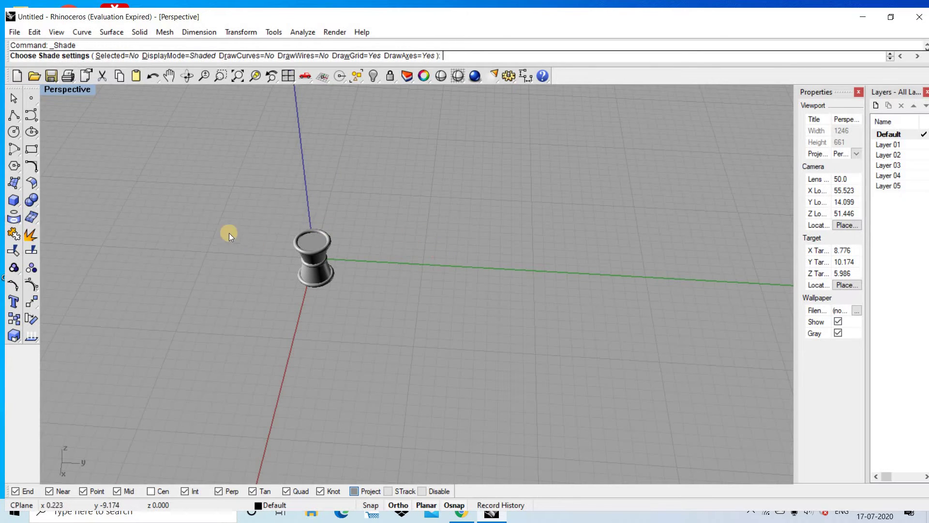
mouse_move(229, 233)
right_down()
mouse_move(326, 299)
mouse_move(240, 309)
mouse_move(253, 464)
mouse_move(274, 505)
right_up()
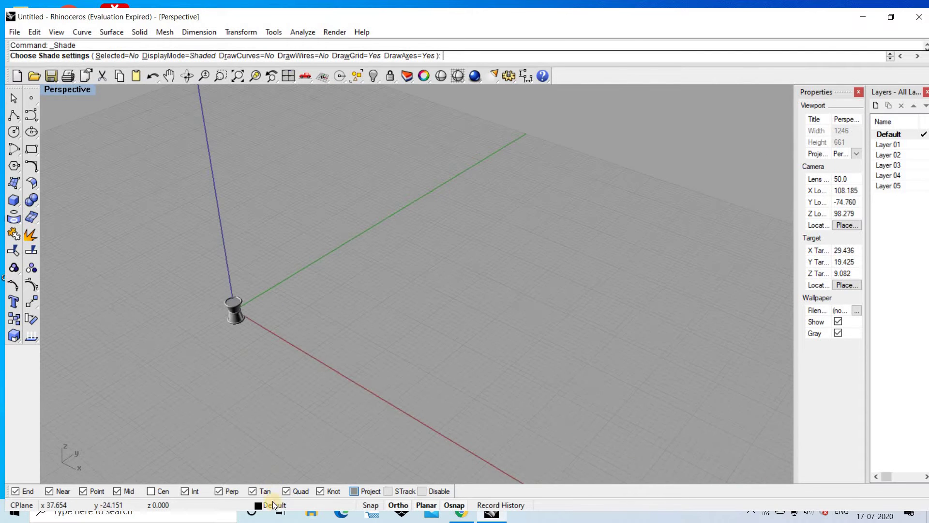
Set Layer 01's colour to Gold and move the whole cup onto Layer 01
click(275, 506)
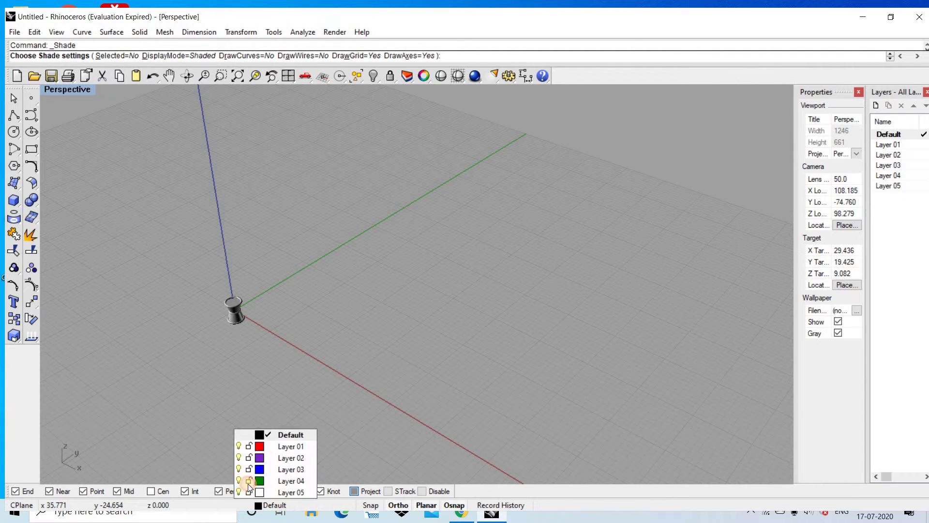
click(261, 447)
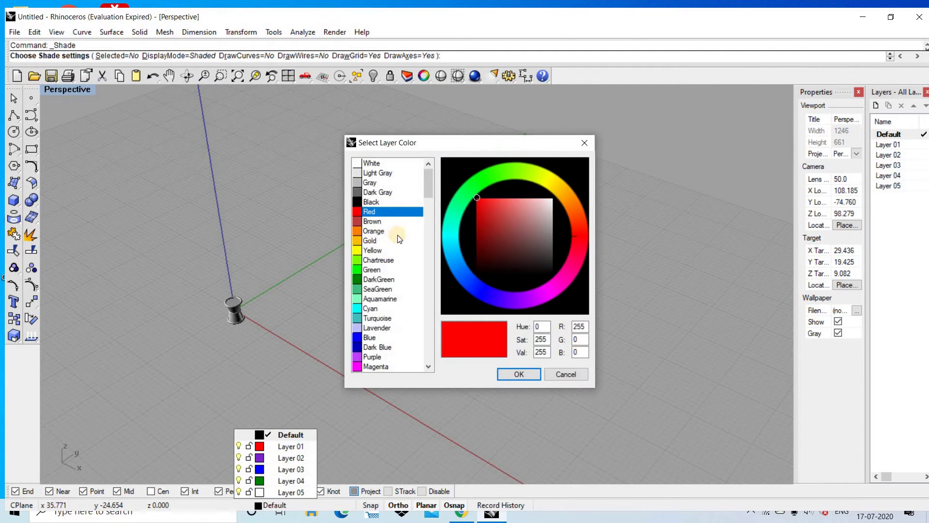
click(371, 241)
key(Return)
drag(319, 399, 190, 87)
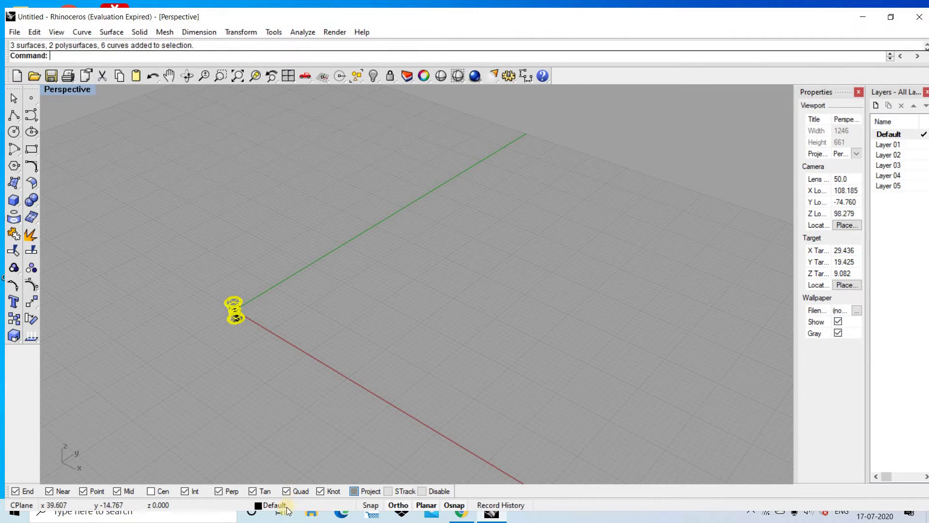
right_click(273, 446)
click(342, 467)
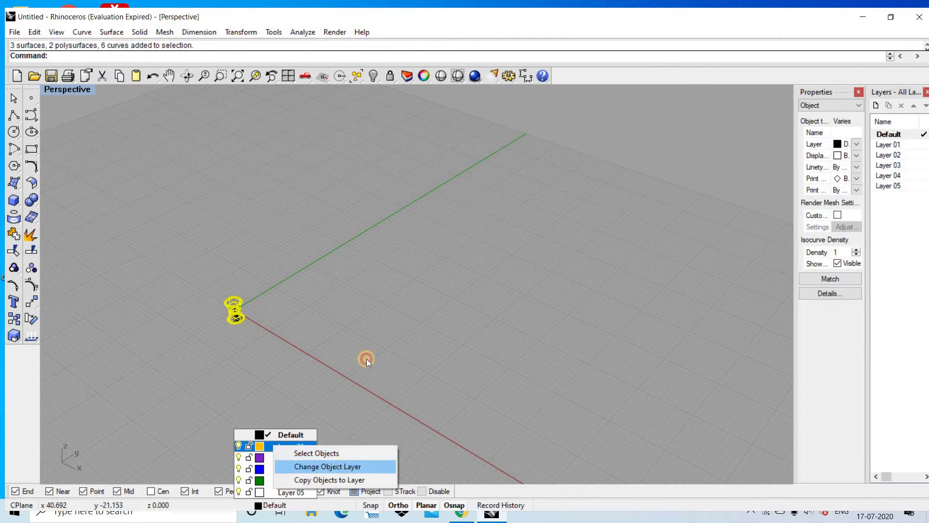
Preview the gold cup, zoom to extents, then select and hide it
right_click(395, 202)
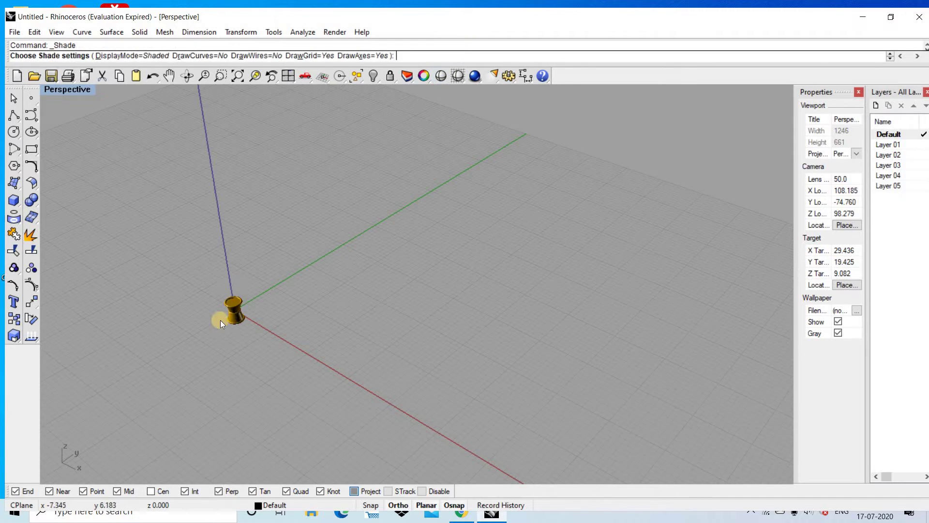
scroll(220, 320, up, 3)
right_drag(286, 280, 245, 82)
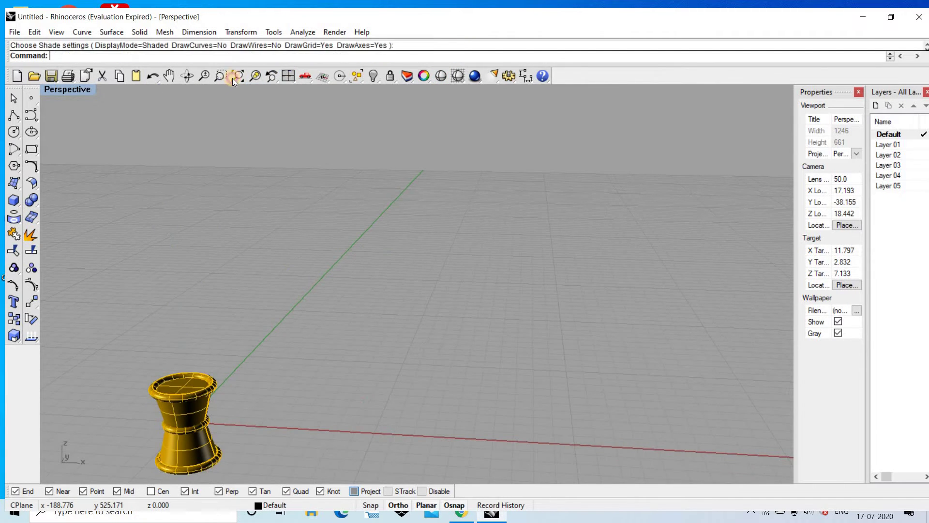
click(234, 77)
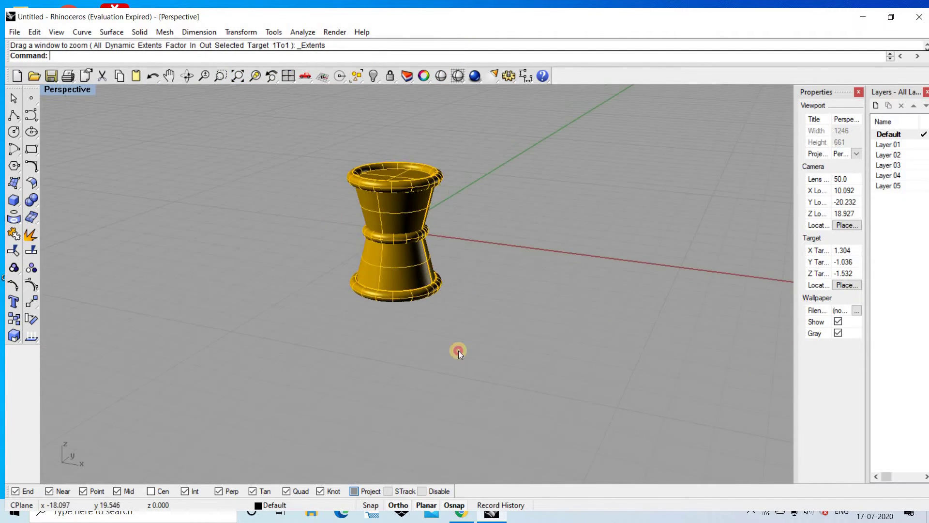
drag(276, 127, 555, 419)
key(ctrl+h)
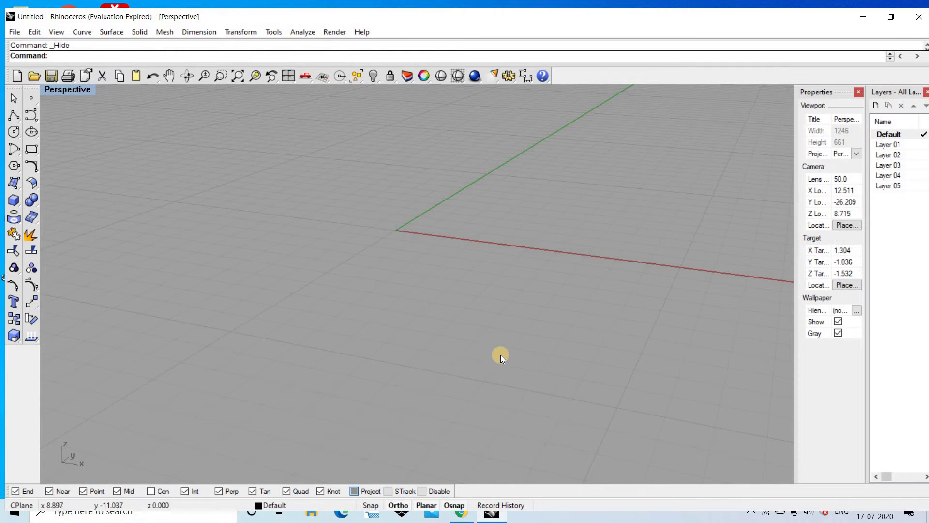
In the maximised Top view, draw a rectangle centred at the origin with length 21.5
key(ctrl+F1)
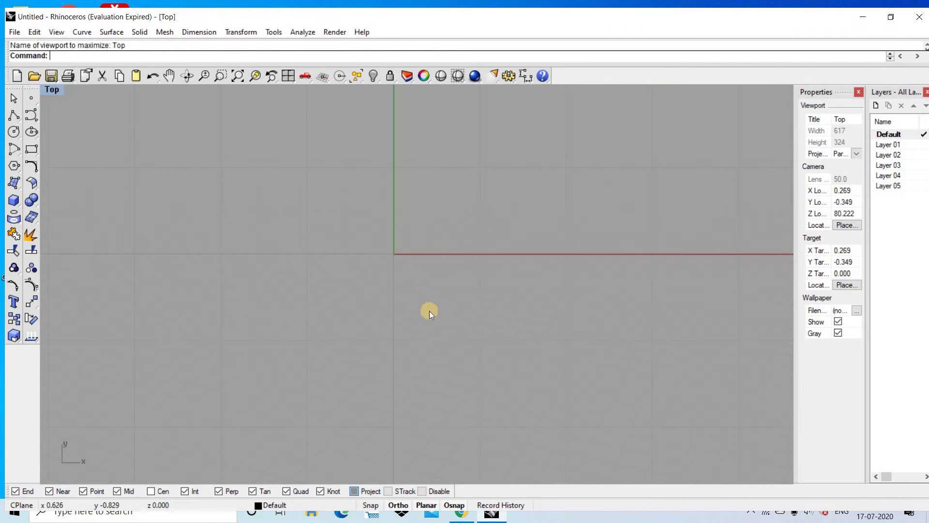
click(30, 149)
click(68, 164)
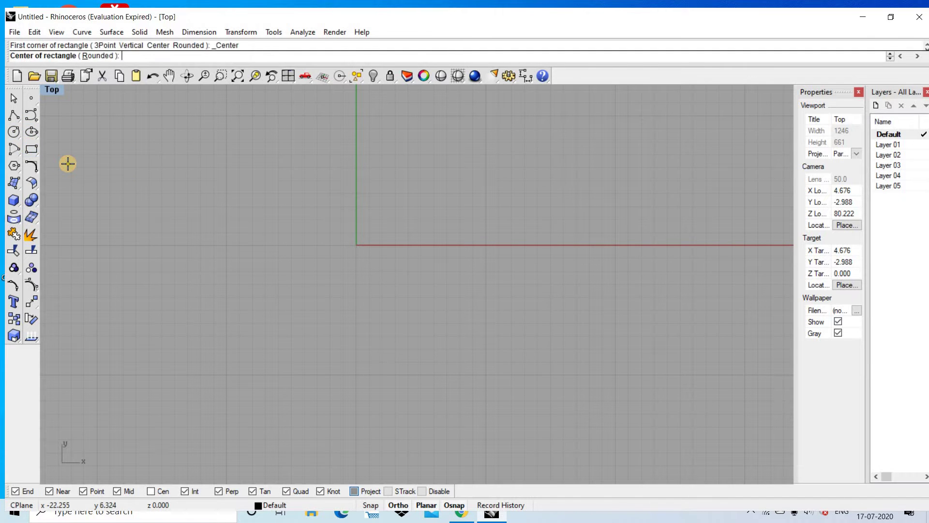
text(0)
key(Return)
text(21.5)
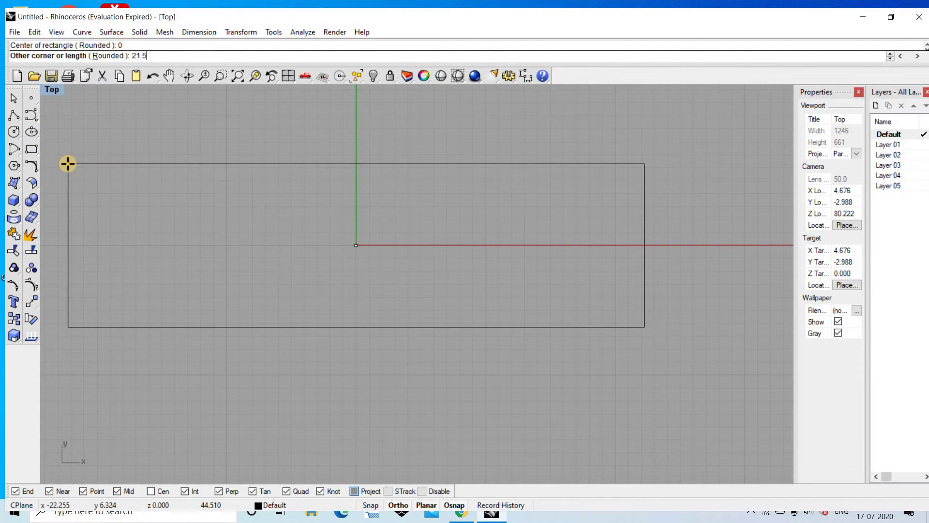
key(Return)
scroll(373, 164, down, 8)
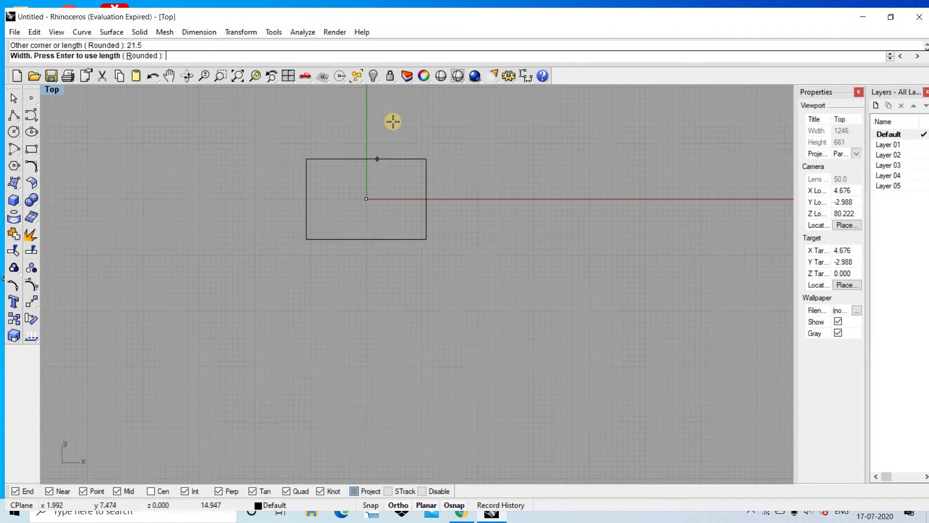
key(Return)
scroll(387, 184, up, 3)
scroll(370, 201, up, 3)
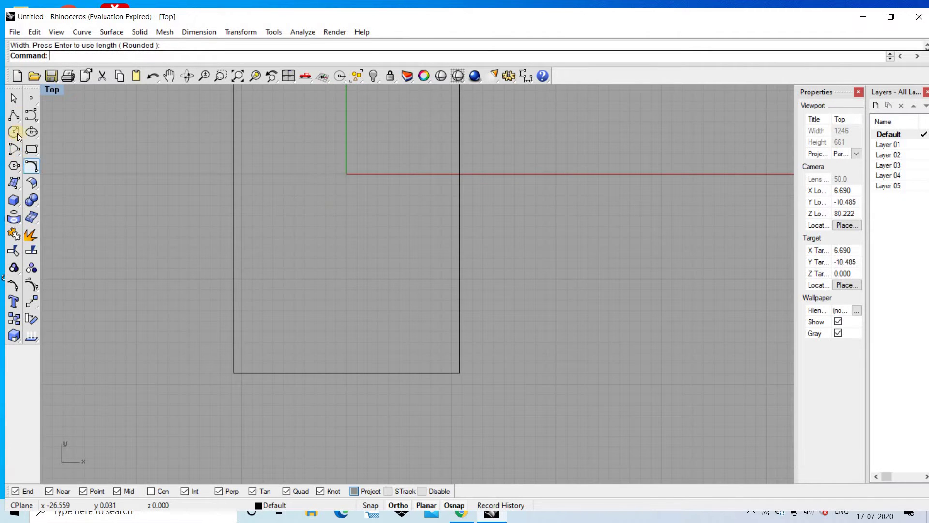
Draw a vertical line extending both ways from the origin, ending below the rectangle
click(13, 115)
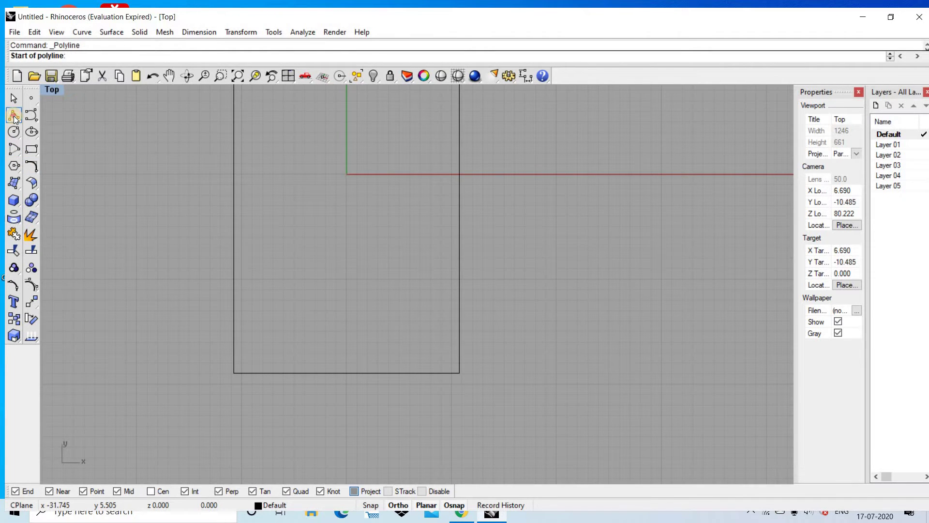
click(13, 115)
click(68, 135)
text(0)
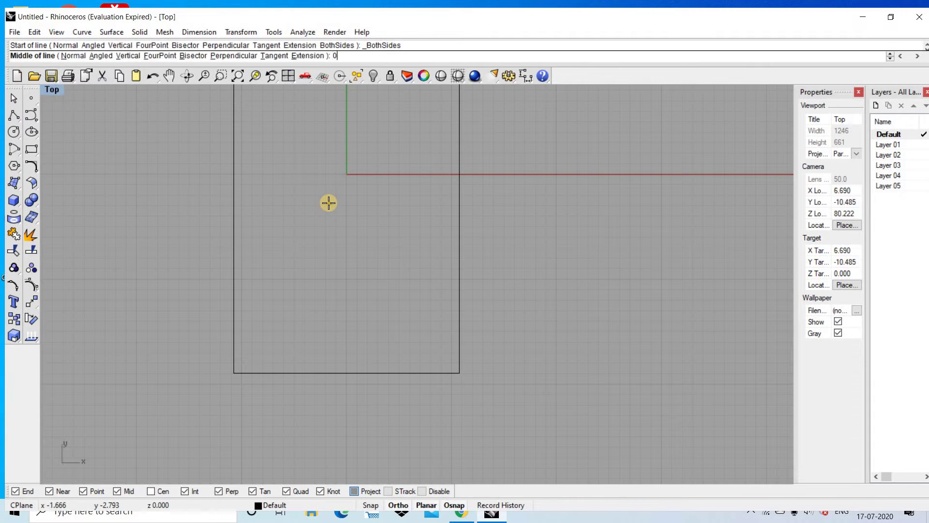
key(Return)
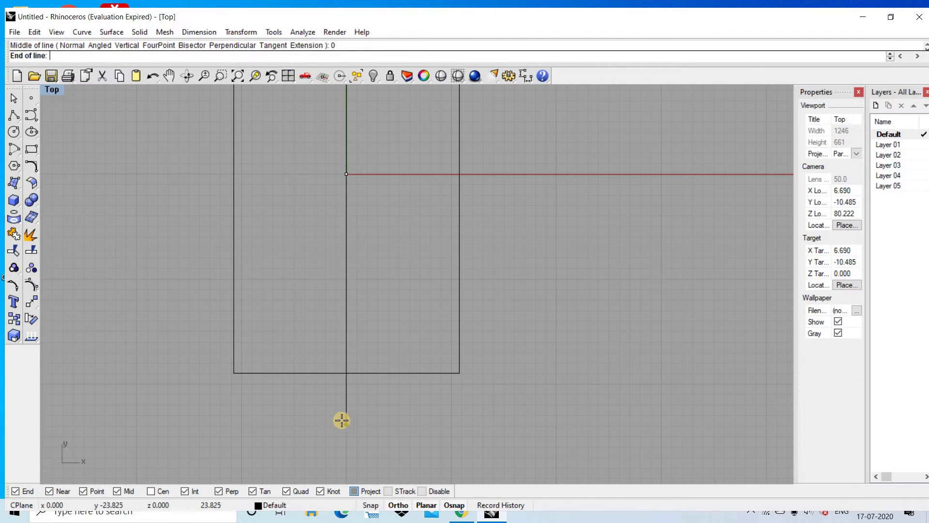
click(341, 420)
Draw a matching horizontal line centred on the origin across the rectangle
key(Return)
text(0)
key(Return)
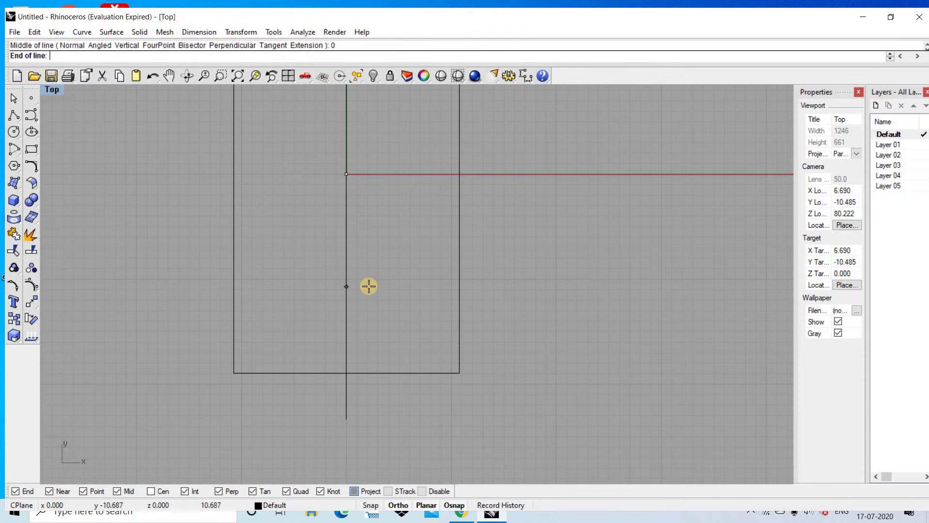
click(542, 188)
scroll(291, 213, up, 2)
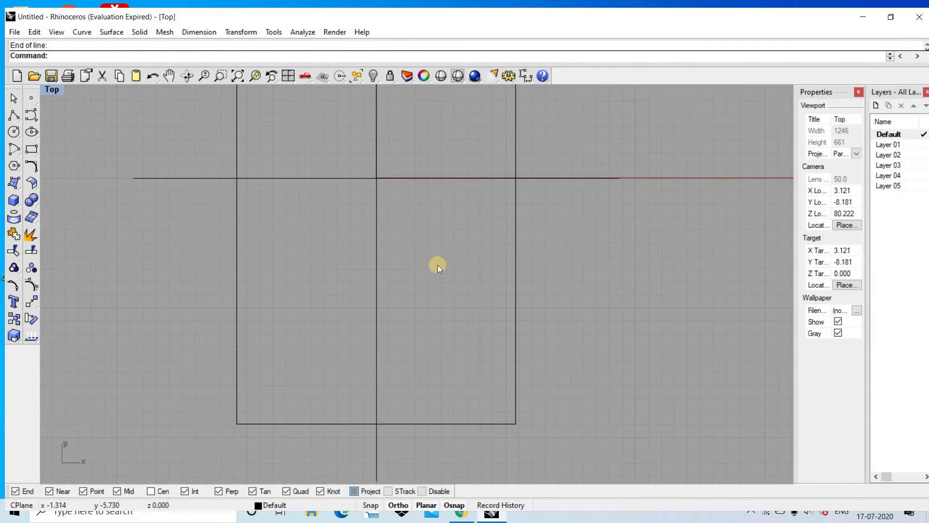
scroll(411, 231, up, 3)
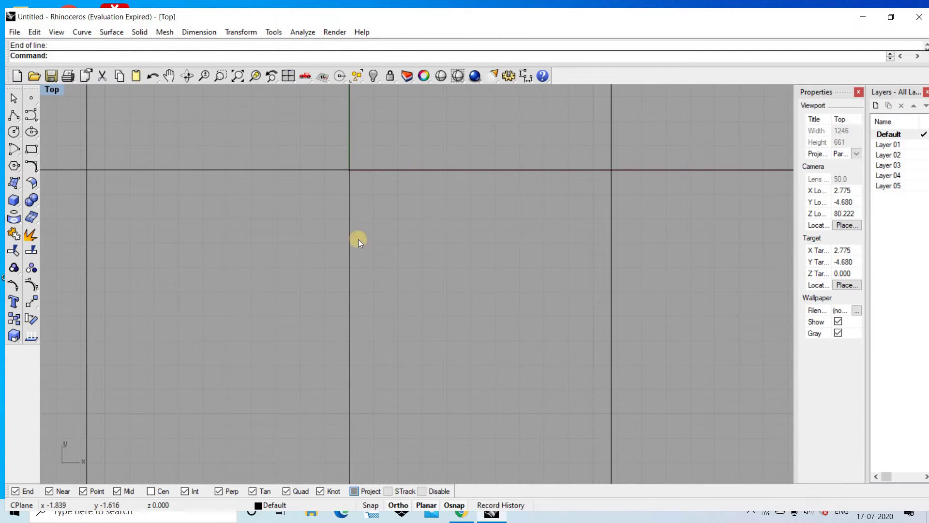
right_drag(358, 239, 388, 197)
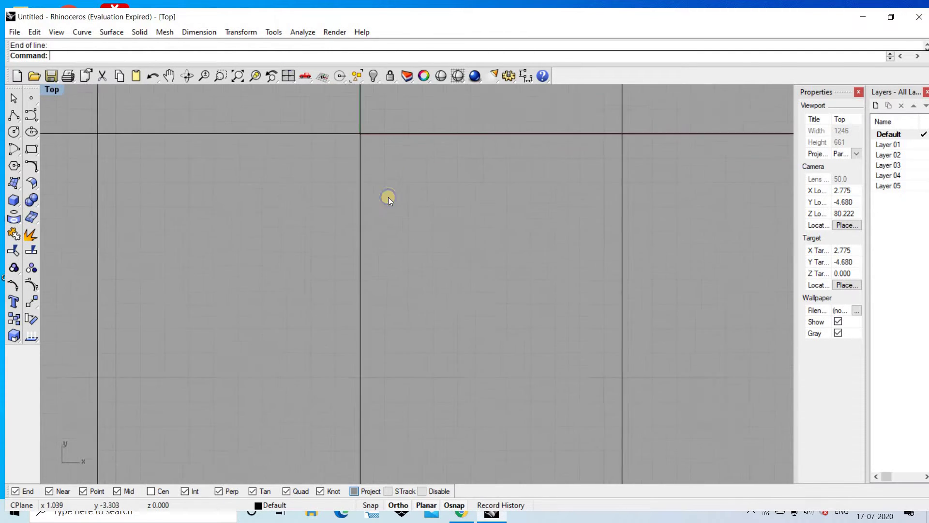
Draw a 1.5 × 1.5 square centred at the origin, then select it
click(32, 150)
click(68, 169)
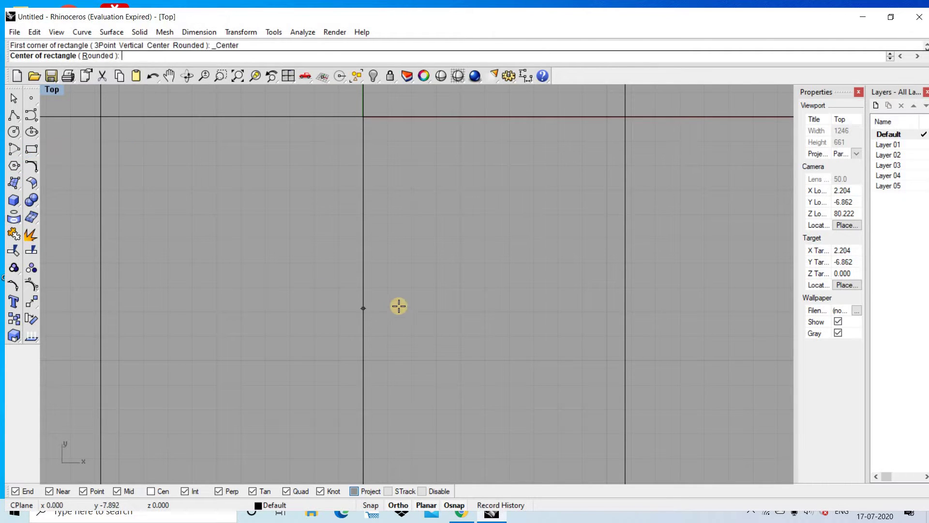
click(363, 287)
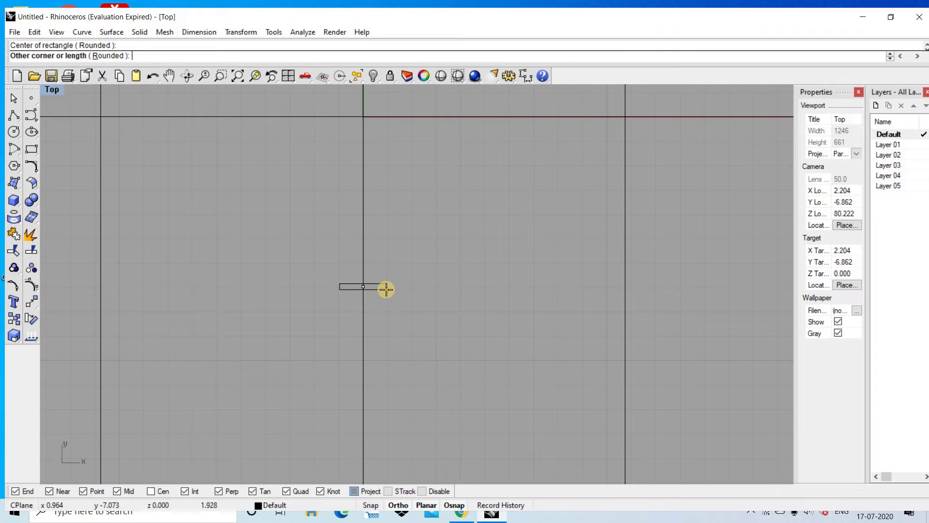
scroll(386, 290, up, 3)
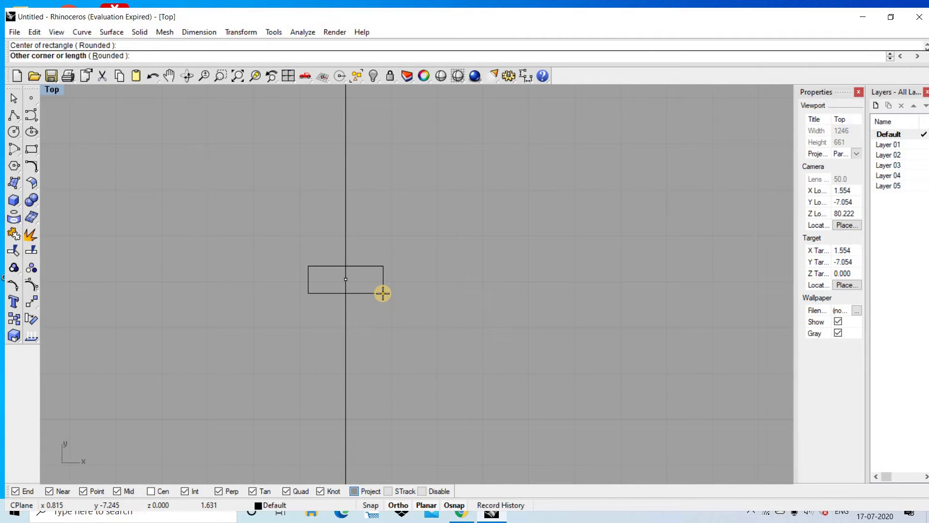
text(1.5)
key(Return)
text(1.)
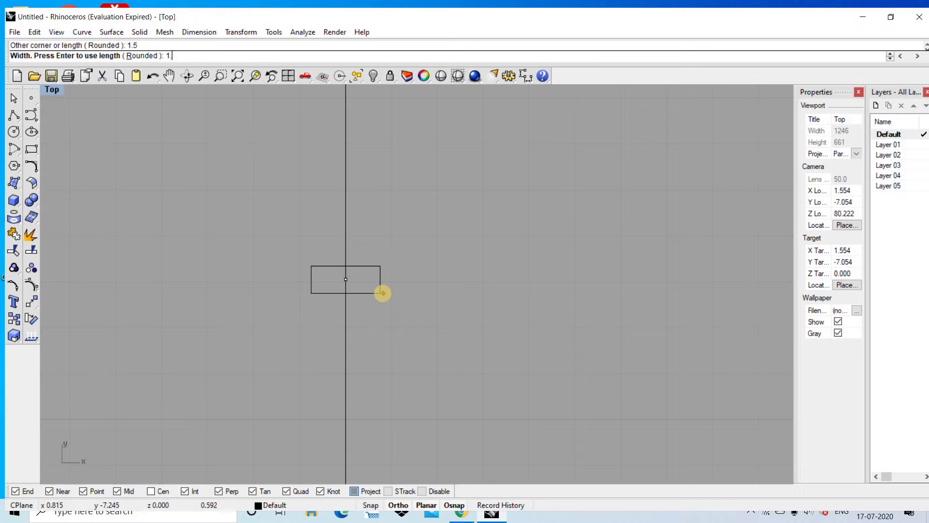
text(5)
key(Return)
scroll(380, 252, up, 2)
scroll(368, 231, down, 2)
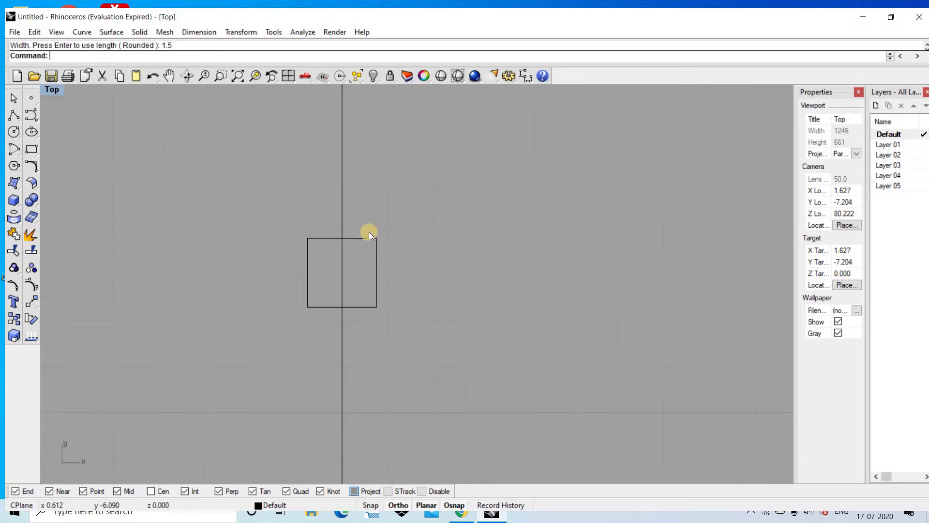
click(364, 237)
Rotate the square 45° about its lower-left corner into a diamond
click(31, 318)
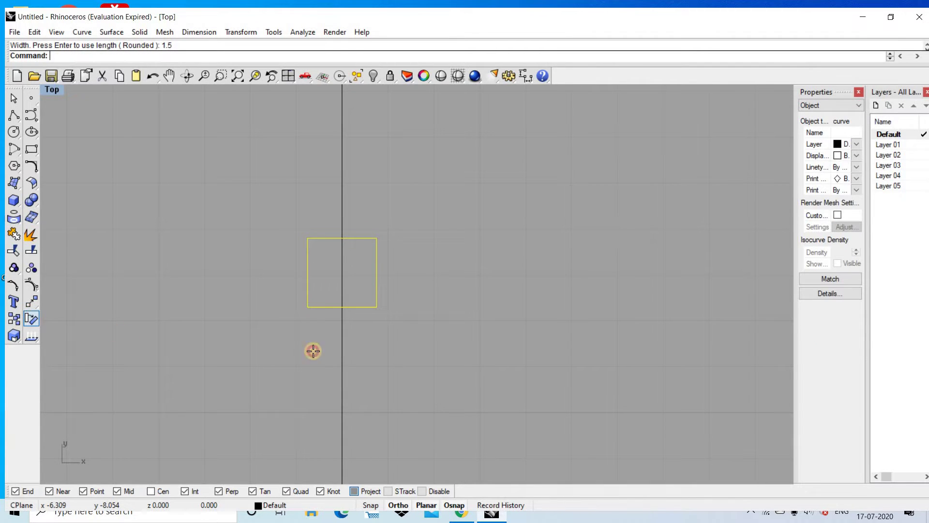
click(307, 307)
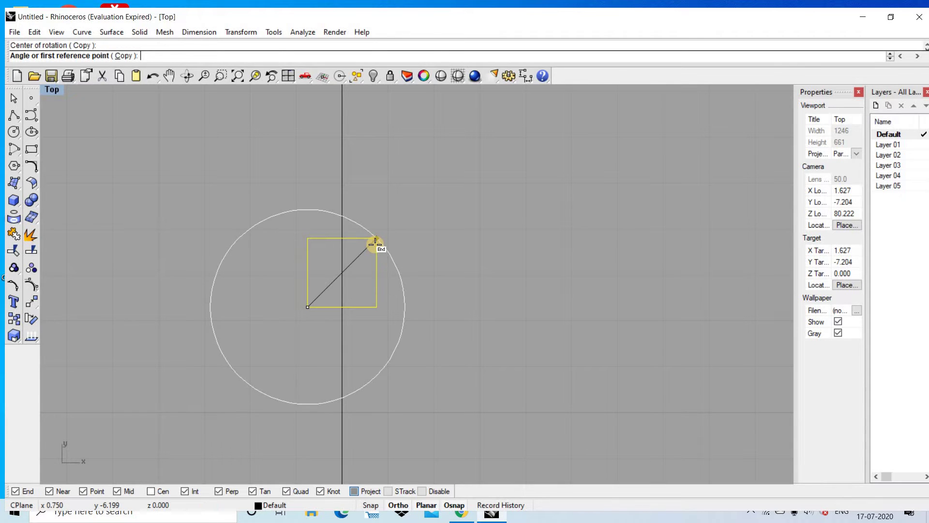
click(375, 242)
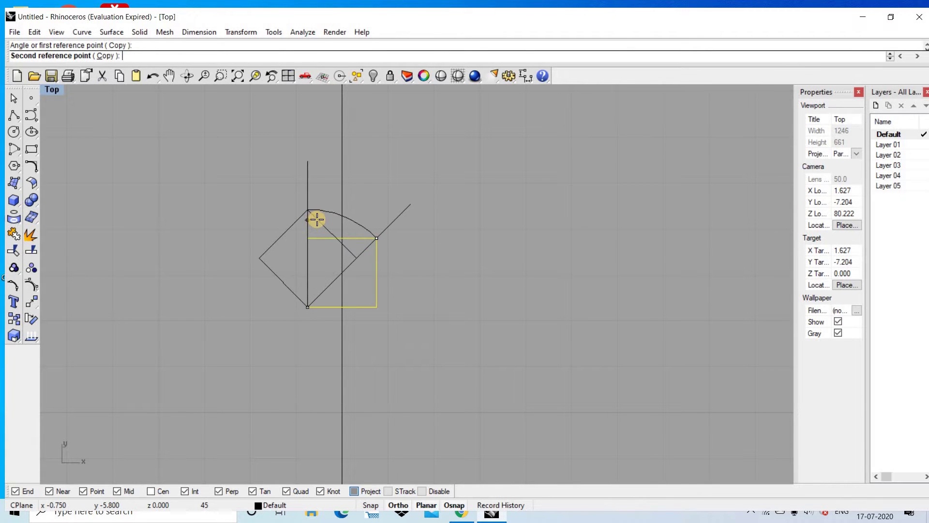
click(316, 219)
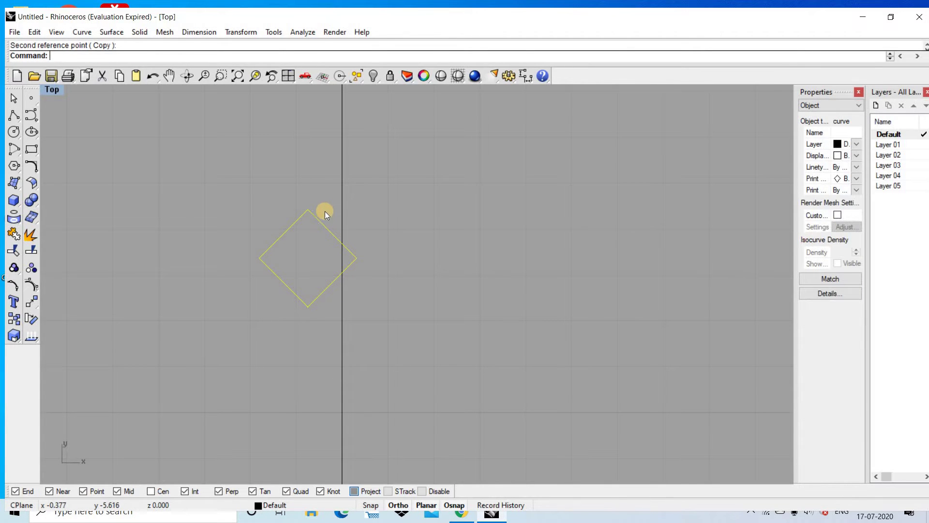
scroll(325, 211, up, 4)
Move the diamond by its top vertex onto the vertical axis line
click(31, 301)
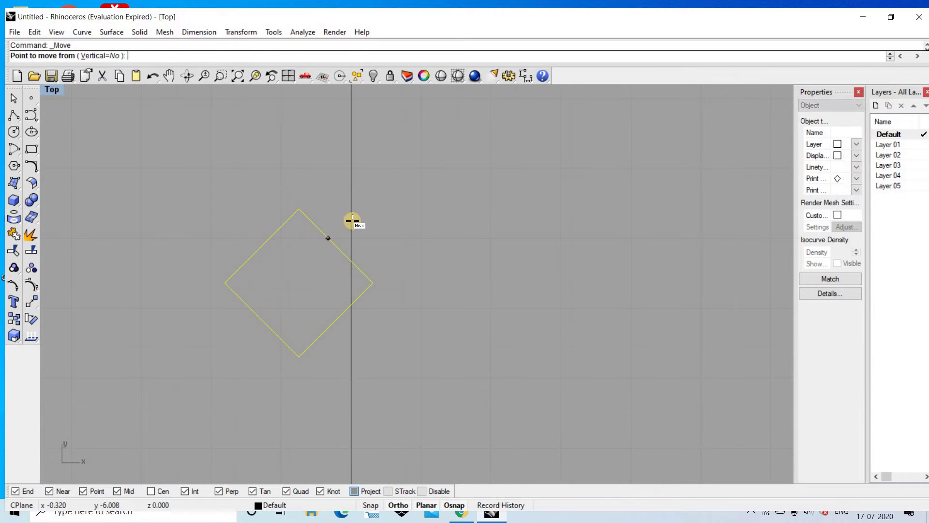
click(299, 210)
scroll(345, 253, down, 4)
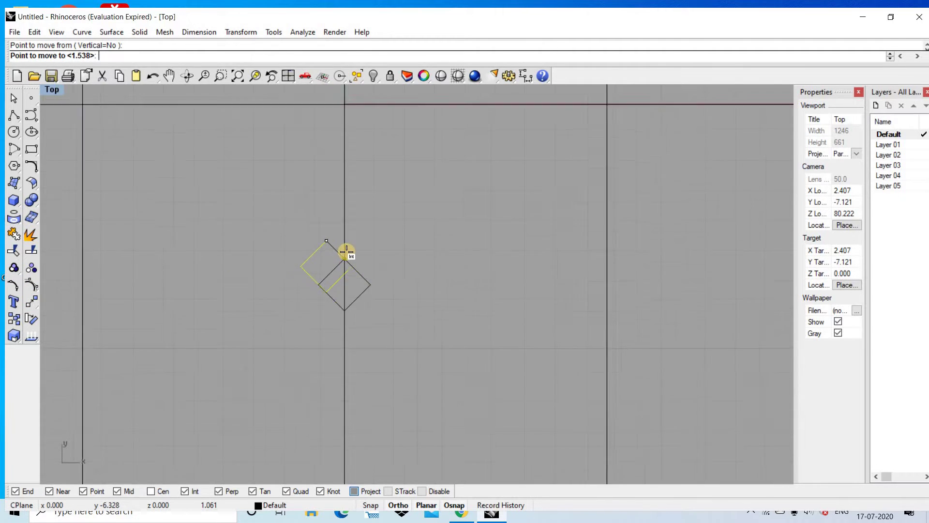
scroll(345, 251, down, 3)
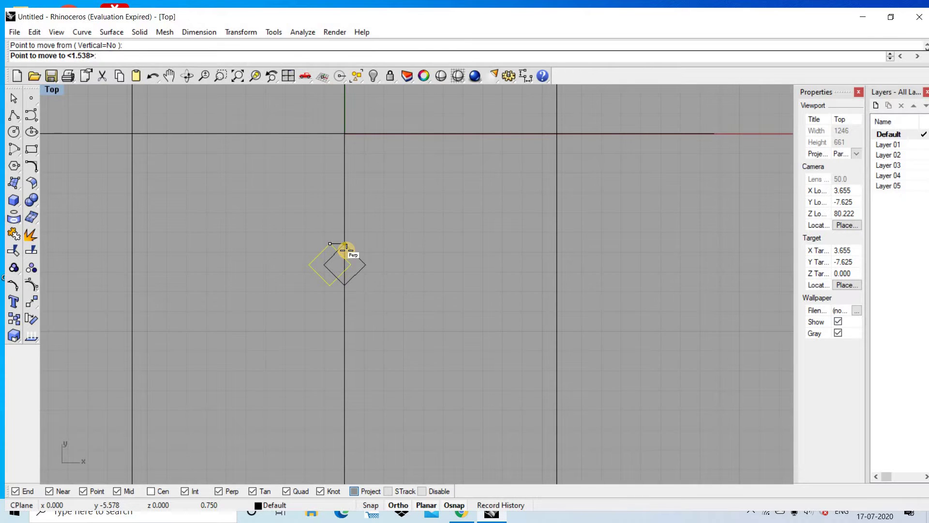
click(346, 249)
scroll(350, 243, up, 4)
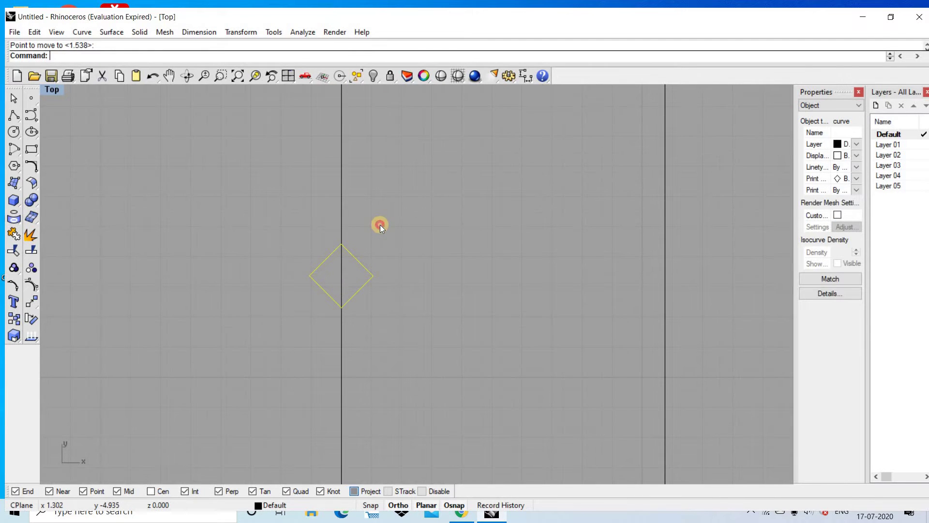
click(380, 224)
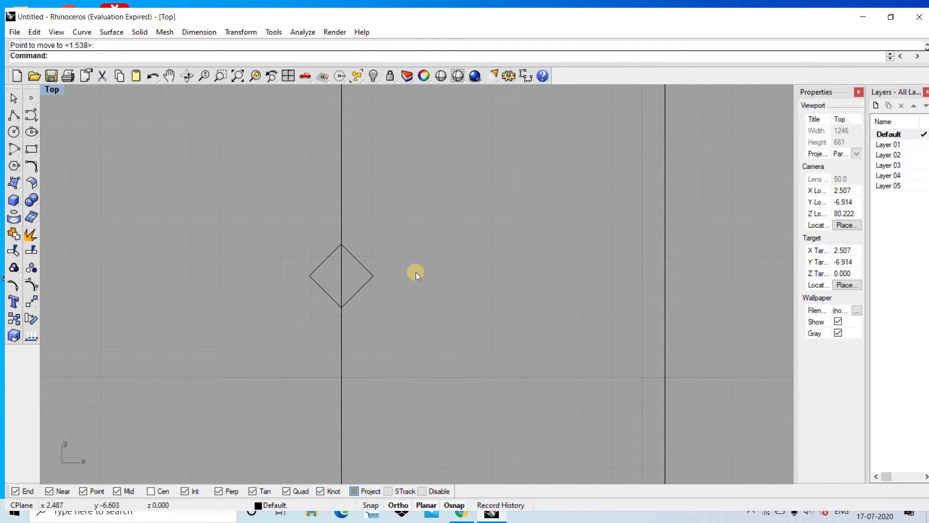
scroll(360, 269, up, 1)
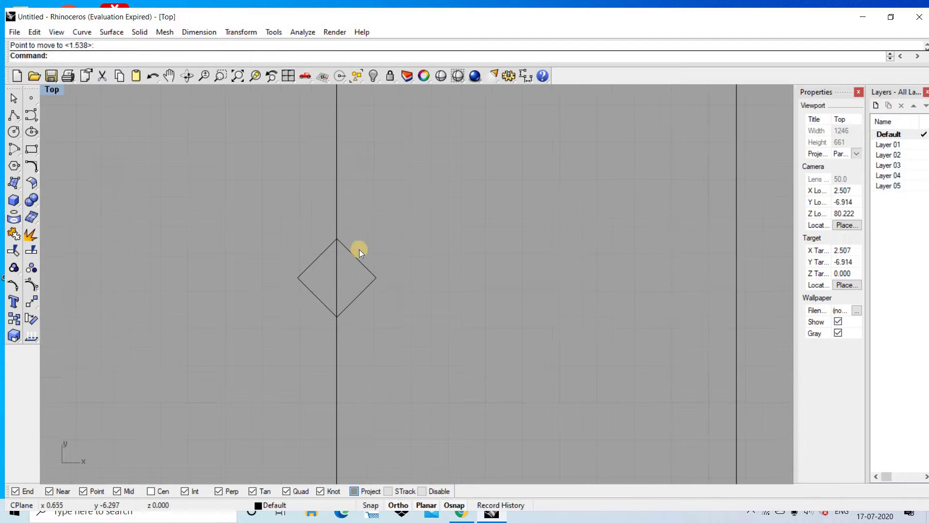
Explode the diamond and delete its two upper edges
click(31, 247)
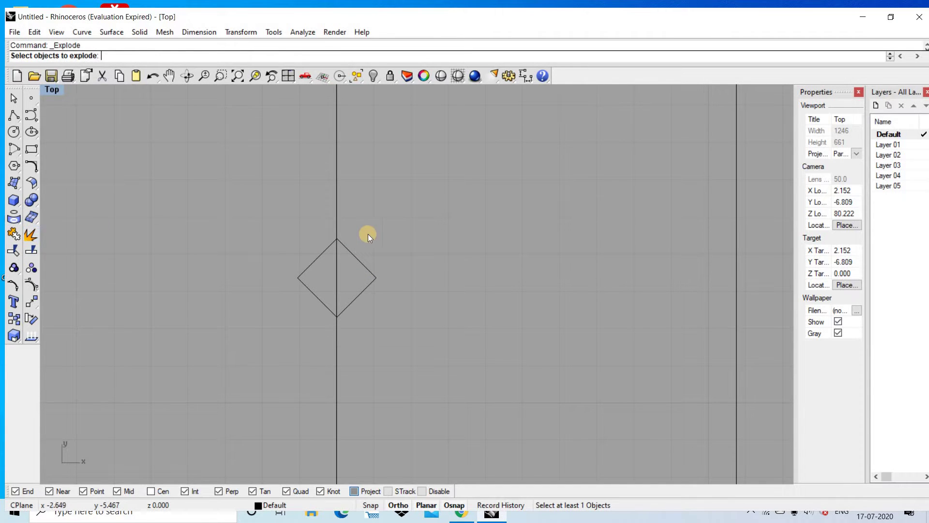
click(351, 251)
key(Return)
scroll(350, 248, up, 5)
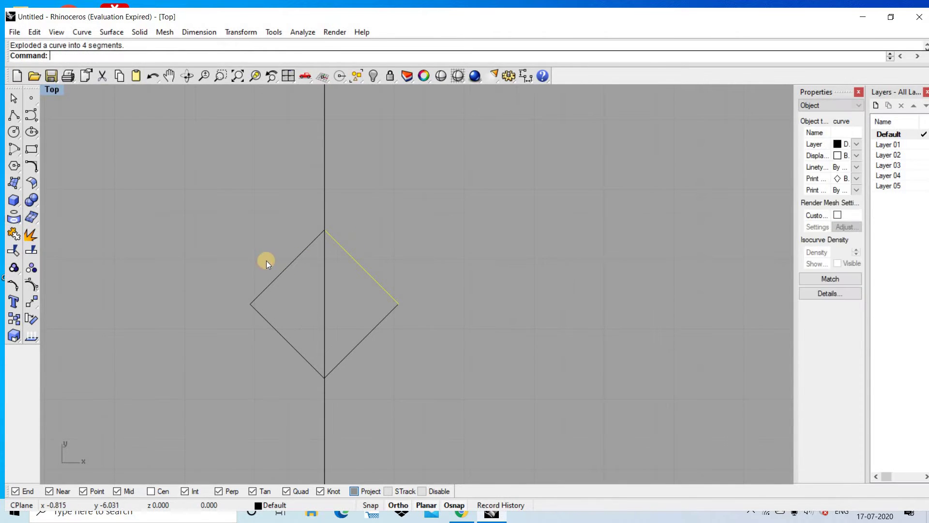
shift+click(273, 274)
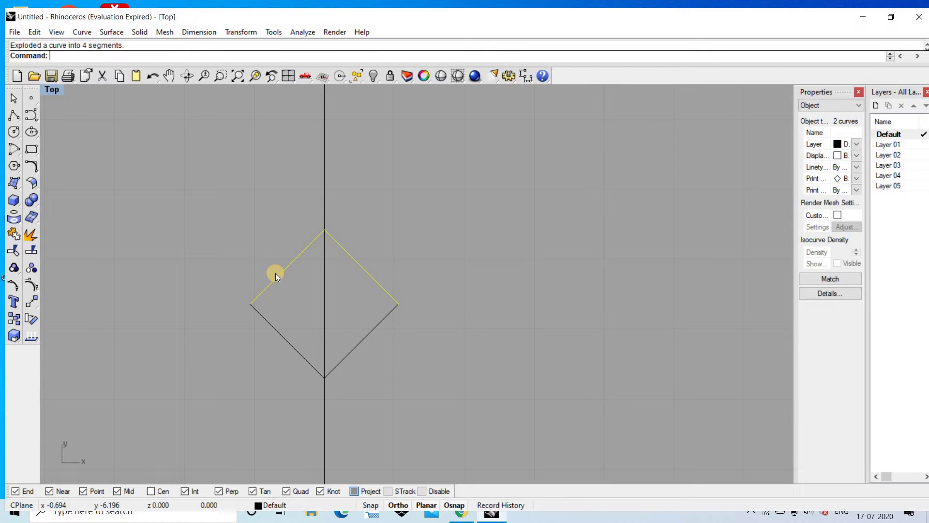
text(D)
key(Delete)
Join the two lower diagonal lines into one V-shaped curve
click(266, 318)
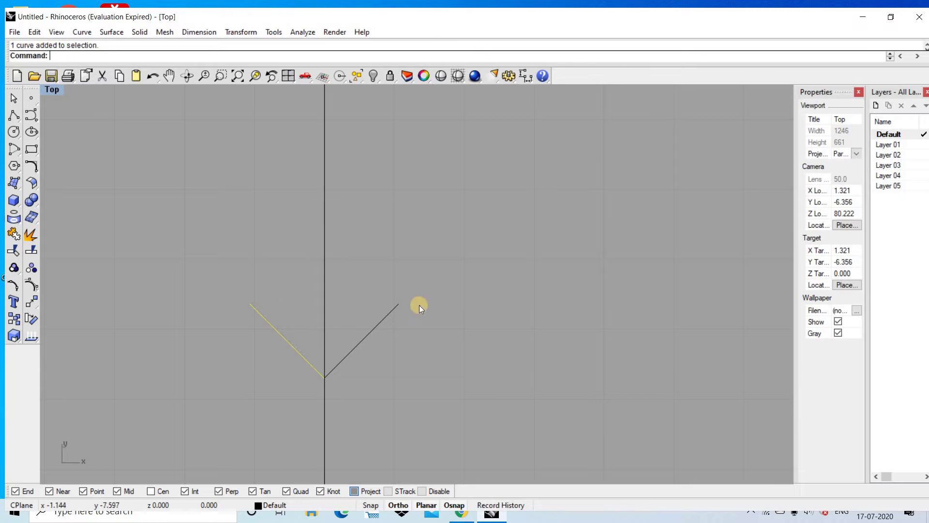
drag(443, 280, 371, 370)
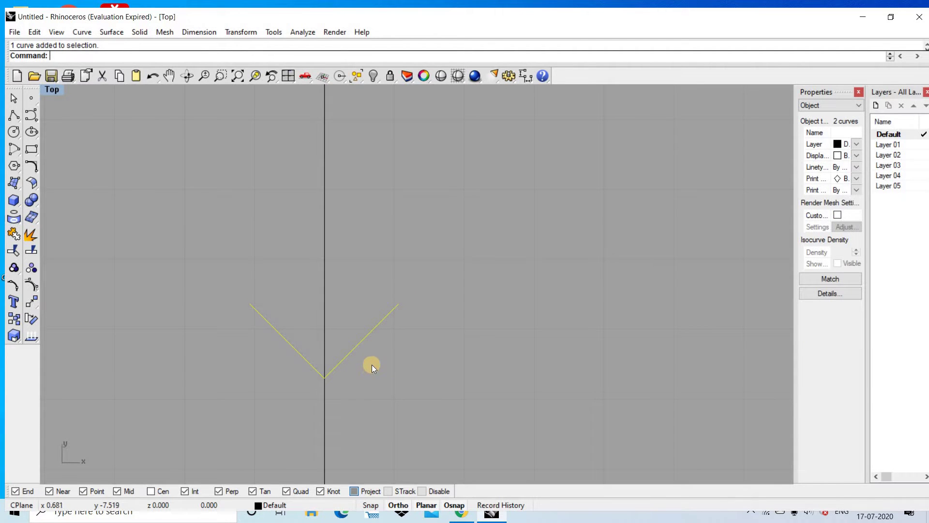
key(ctrl+j)
scroll(376, 309, down, 5)
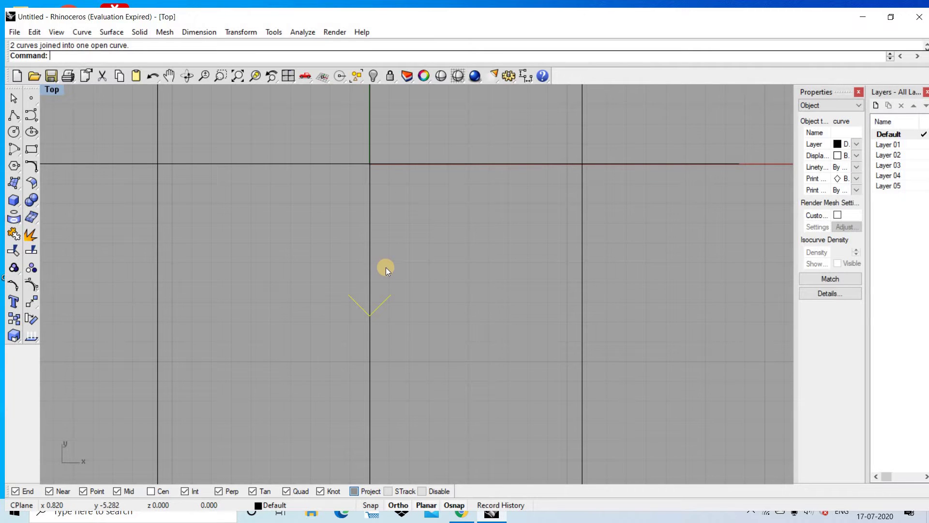
scroll(387, 254, up, 3)
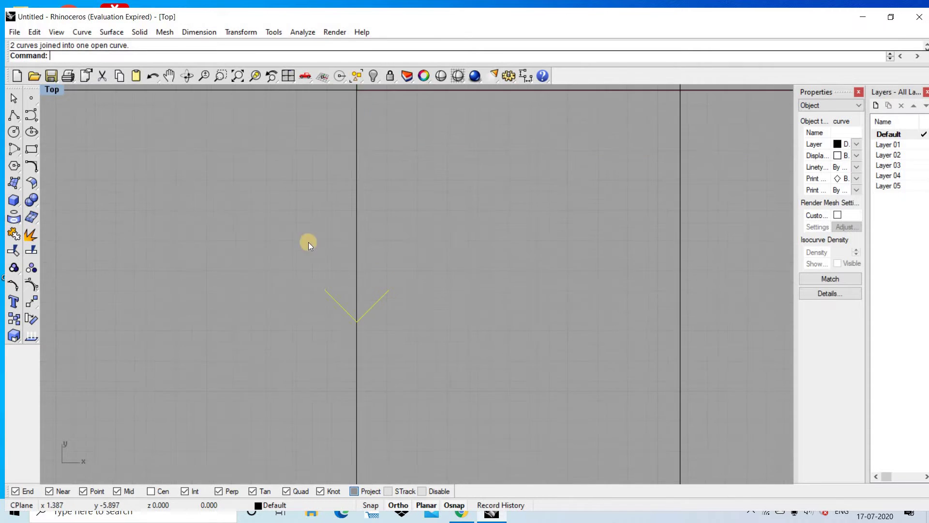
Draw a side arc rising from the V's right end using Start-End-Direction
click(13, 149)
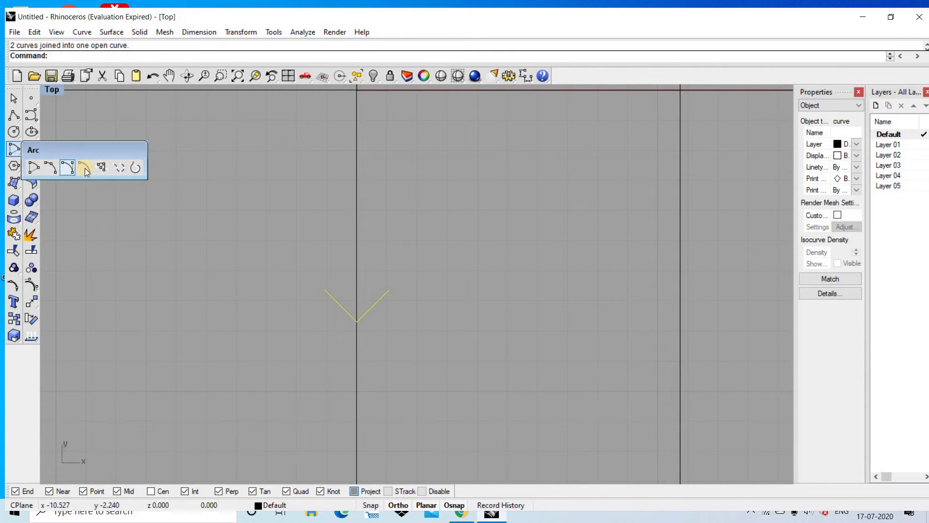
click(68, 169)
click(389, 290)
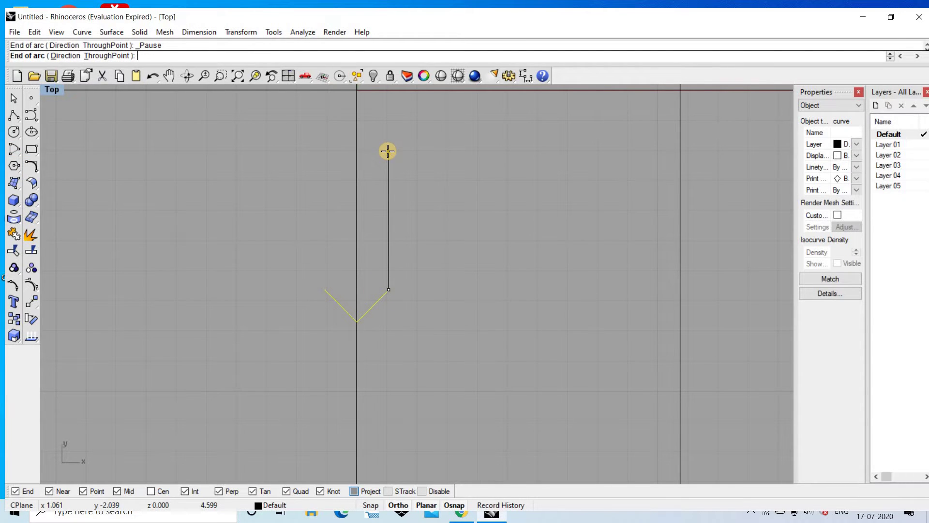
scroll(387, 151, up, 5)
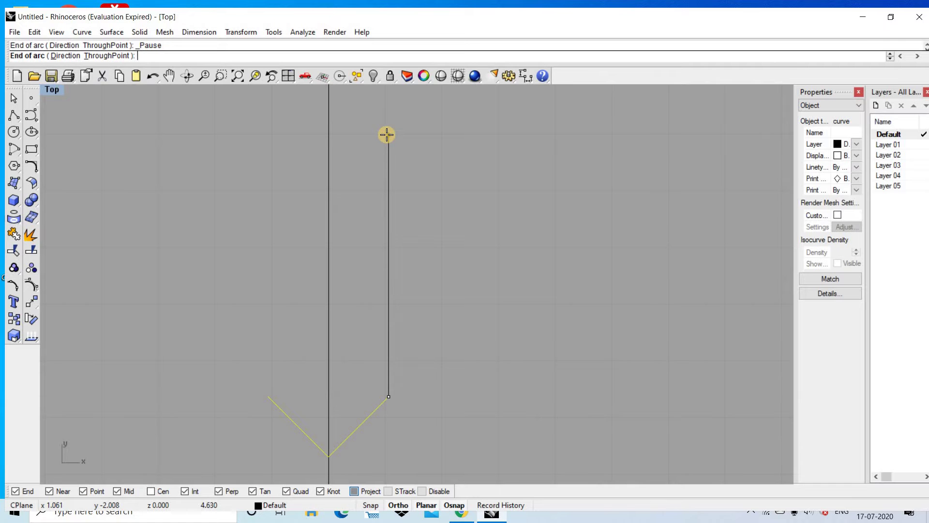
scroll(386, 135, down, 2)
scroll(385, 158, down, 2)
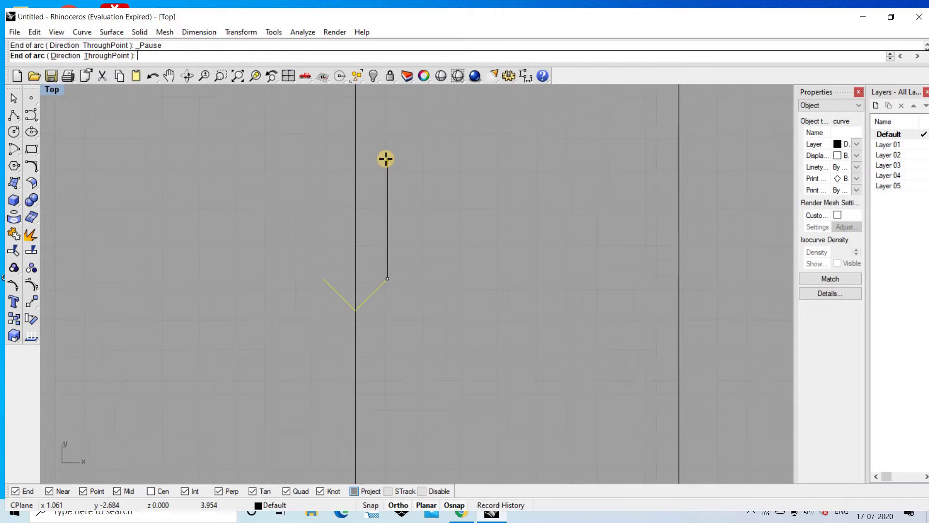
scroll(386, 156, down, 3)
scroll(386, 155, up, 4)
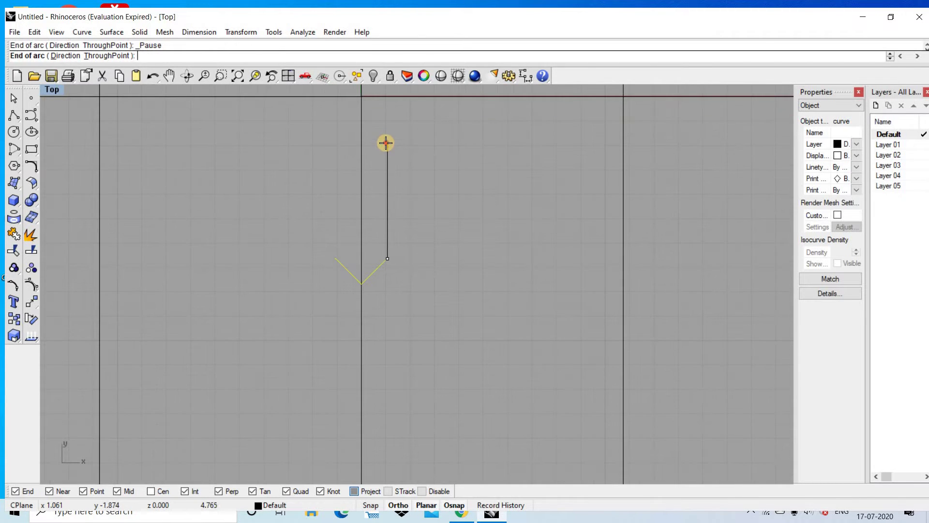
click(385, 143)
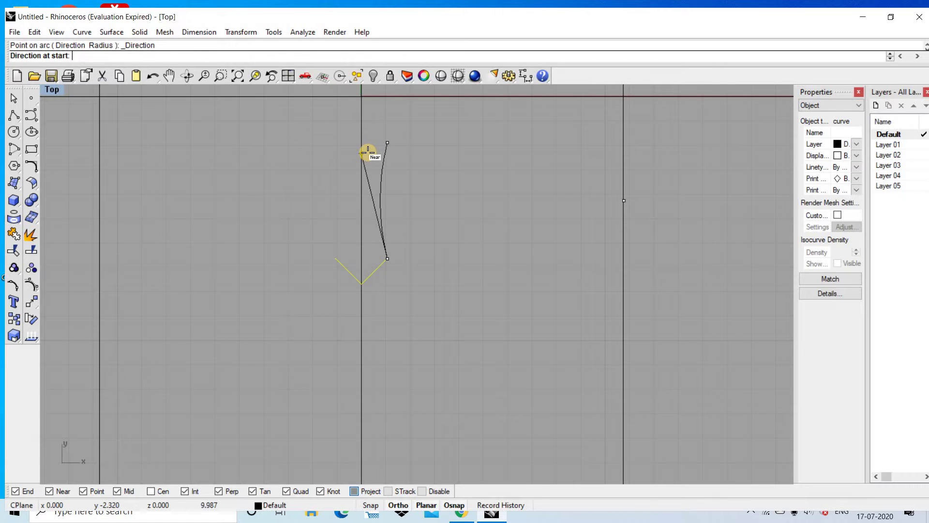
click(367, 153)
scroll(387, 165, up, 2)
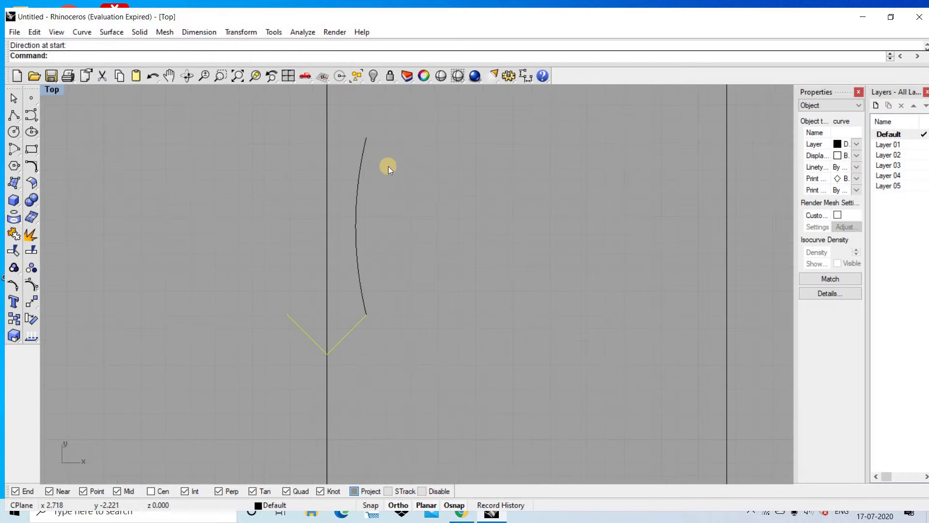
Add a small rounded cap arc from the side arc's top end, bent upward
click(368, 141)
scroll(368, 142, down, 1)
right_click(367, 144)
click(366, 143)
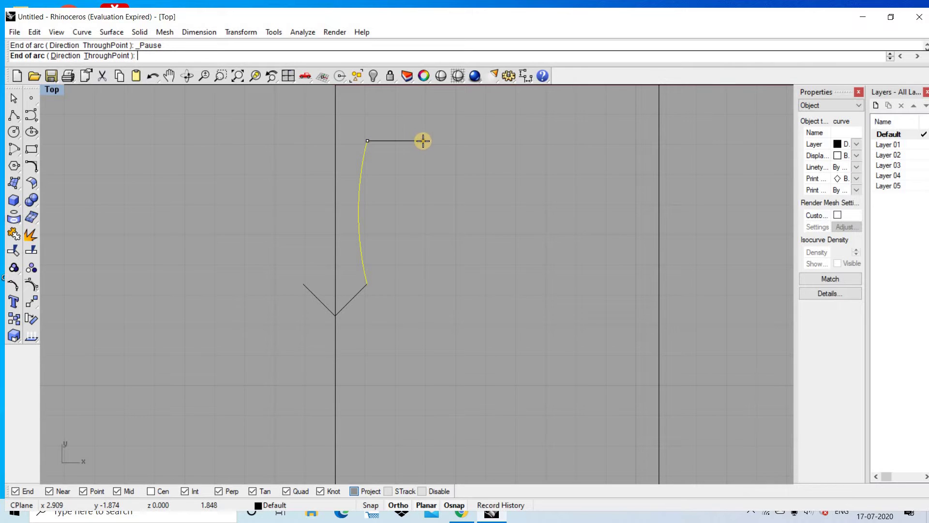
click(424, 140)
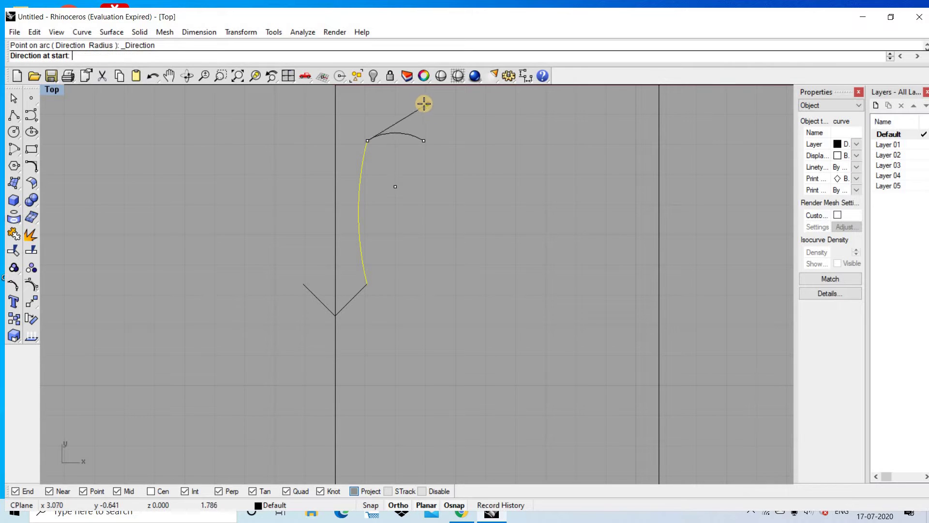
click(388, 101)
scroll(419, 144, up, 1)
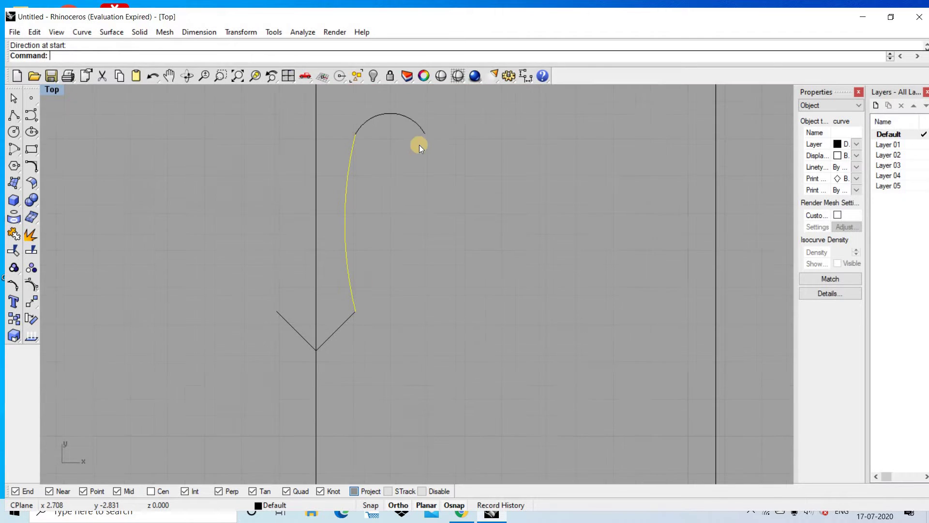
Draw a long arc descending from the cap's right end, shaped by start direction
right_click(419, 144)
click(421, 136)
scroll(421, 136, down, 2)
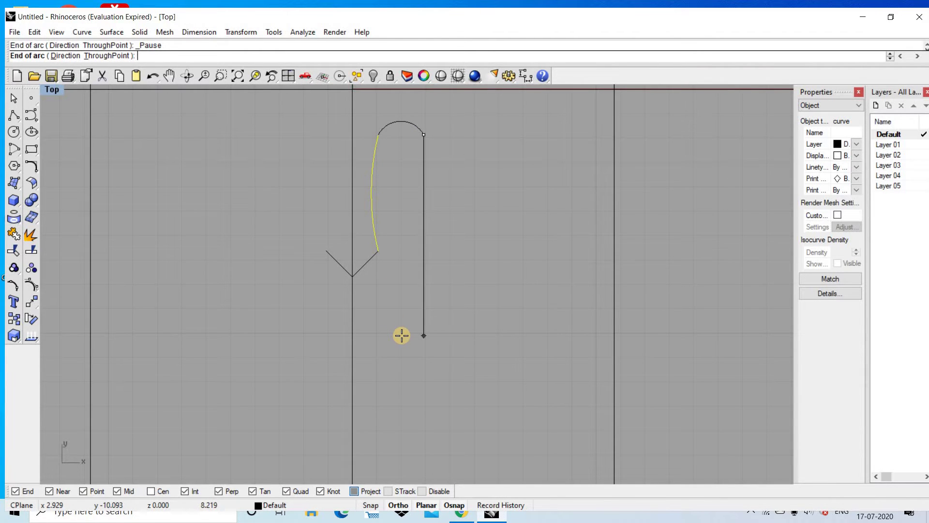
text(d)
key(Return)
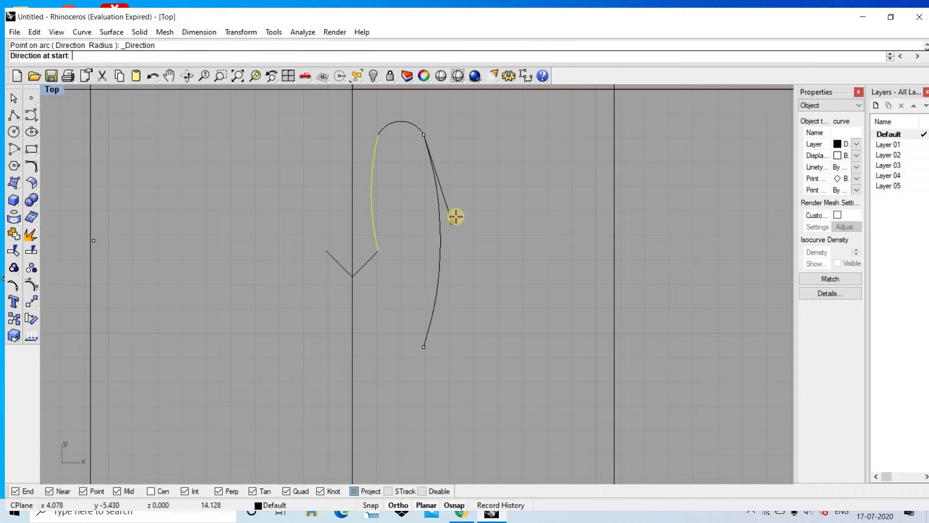
click(451, 220)
right_drag(423, 333, 398, 260)
Delete the long right arc, cancelling an accidental centre-based arc attempt
click(396, 237)
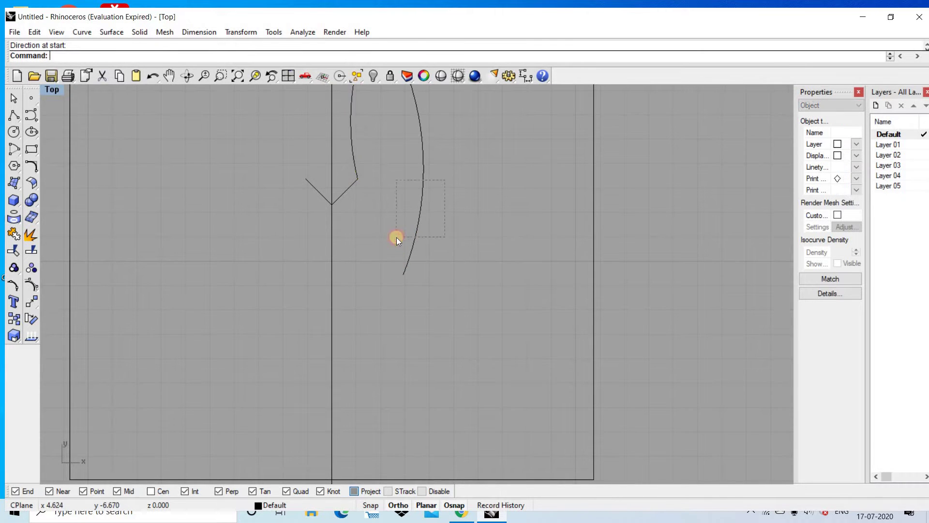
scroll(398, 262, down, 2)
click(400, 285)
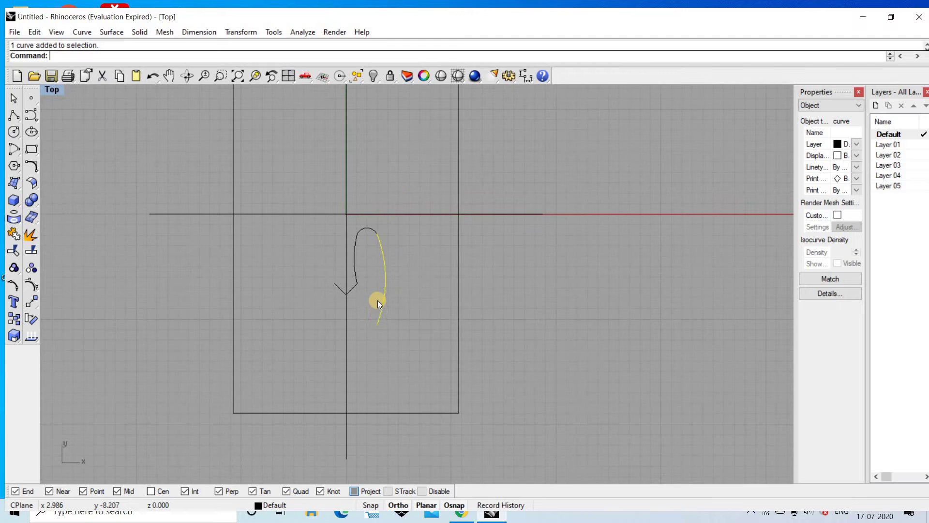
scroll(377, 300, up, 3)
key(Delete)
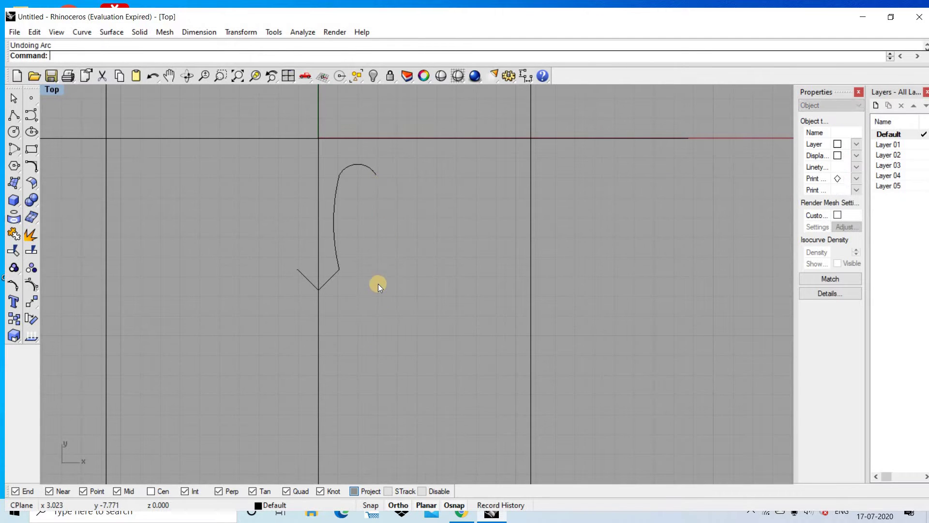
key(Return)
click(376, 176)
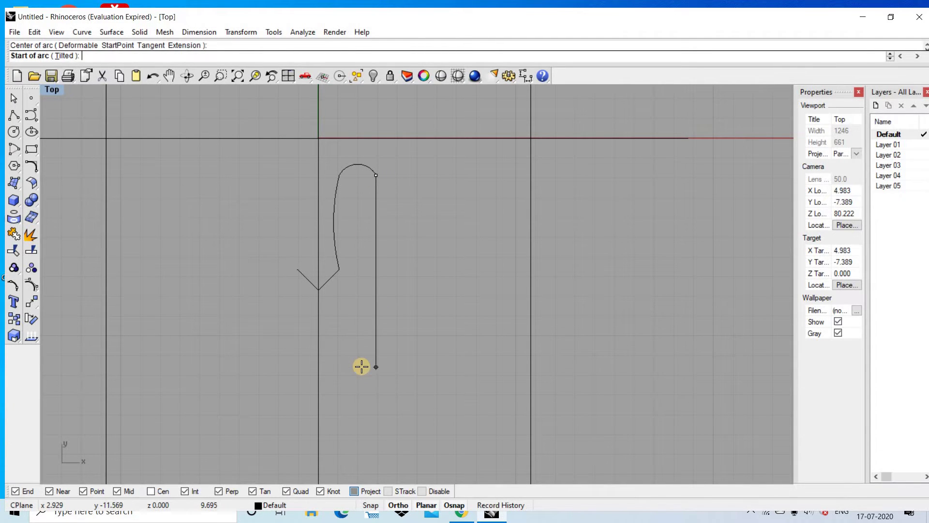
click(362, 369)
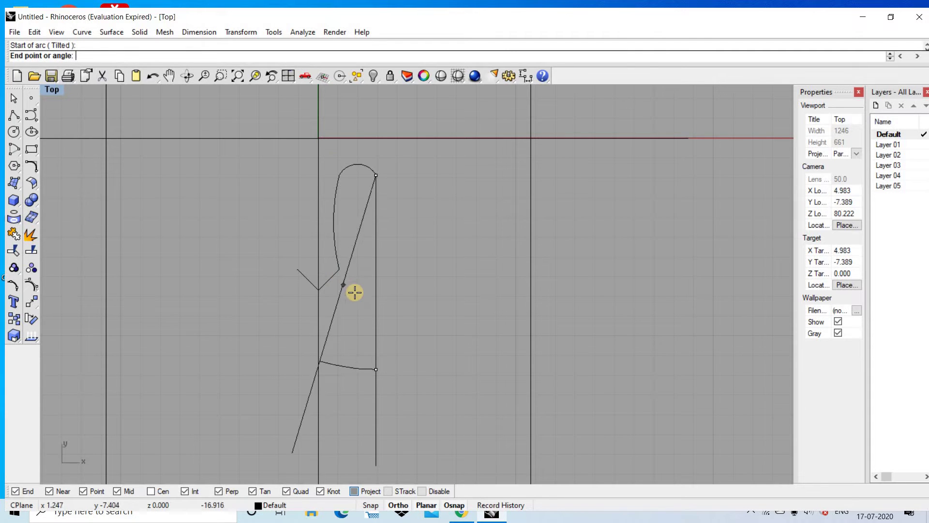
key(Escape)
Redraw the long arc from the cap's right end, bending it near the V tip
drag(10, 152, 104, 174)
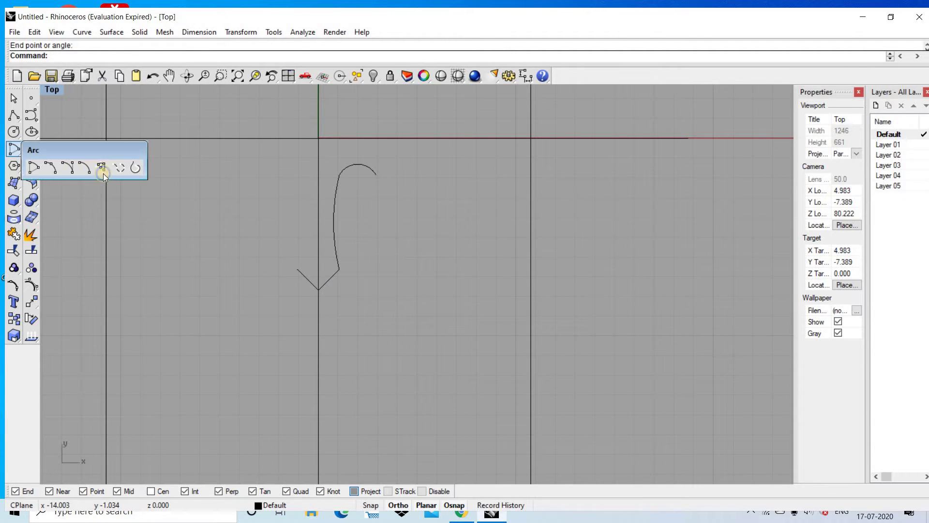
click(73, 170)
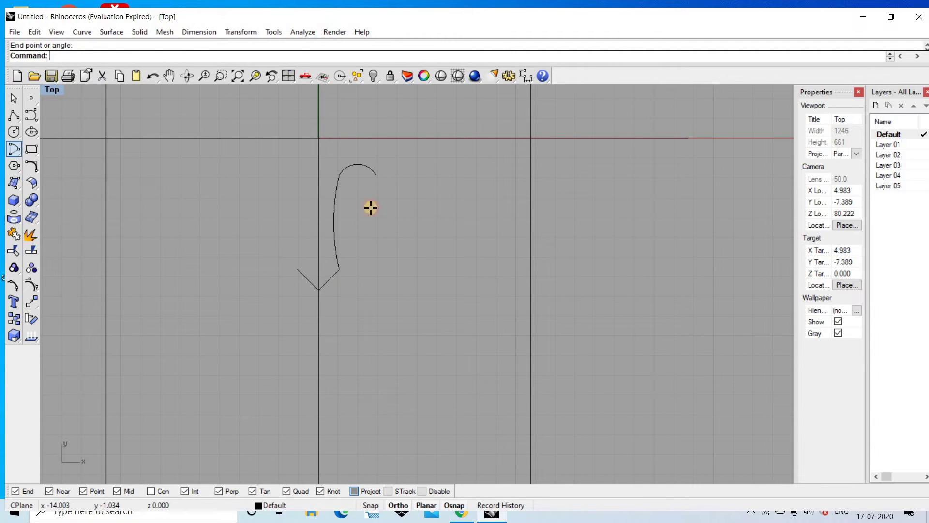
click(376, 175)
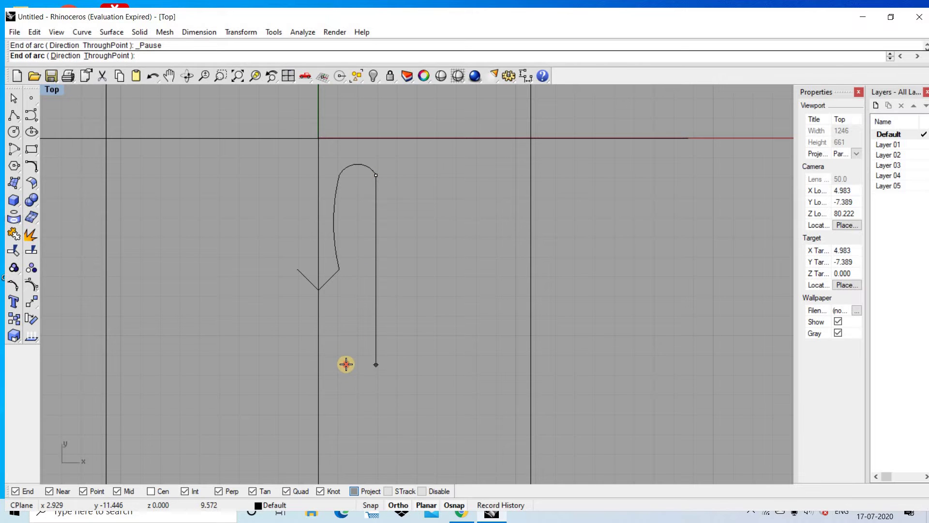
click(345, 363)
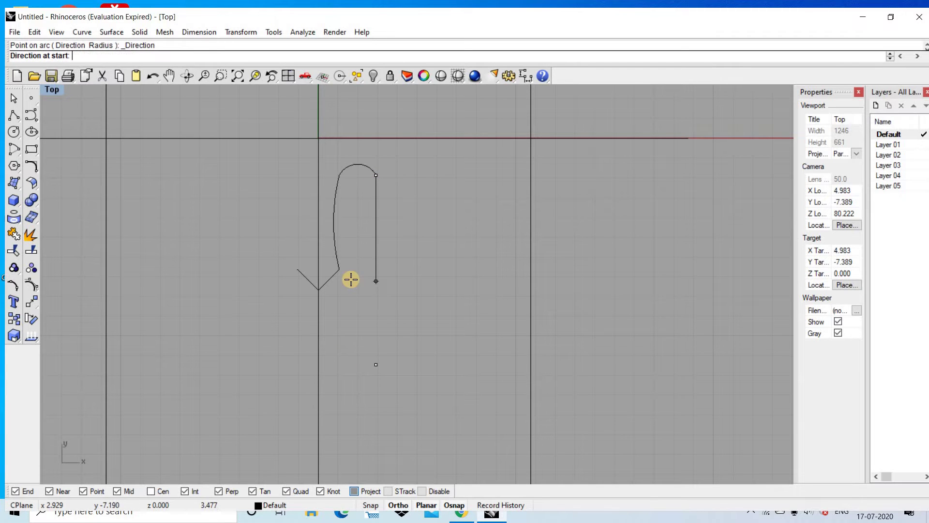
click(312, 271)
scroll(373, 236, up, 4)
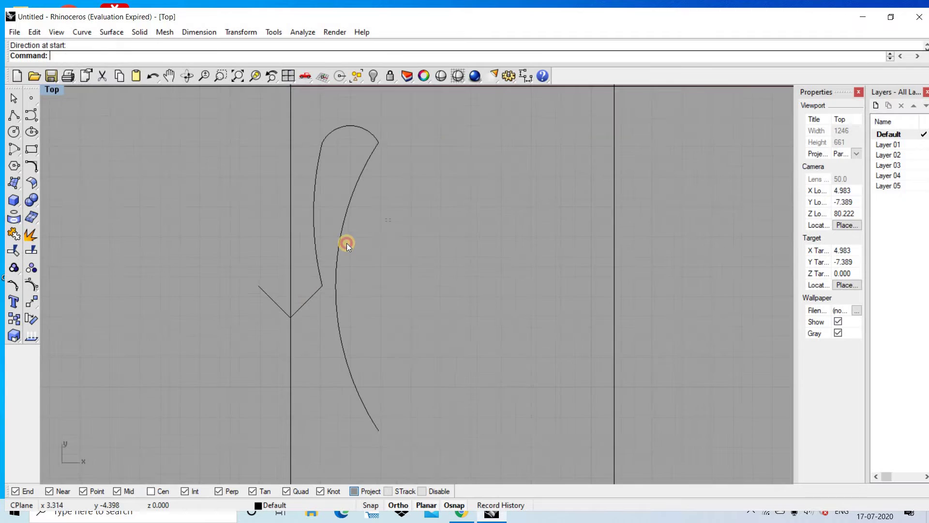
Join the side, cap and right arcs into one open curve
click(386, 144)
shift+click(287, 186)
click(415, 131)
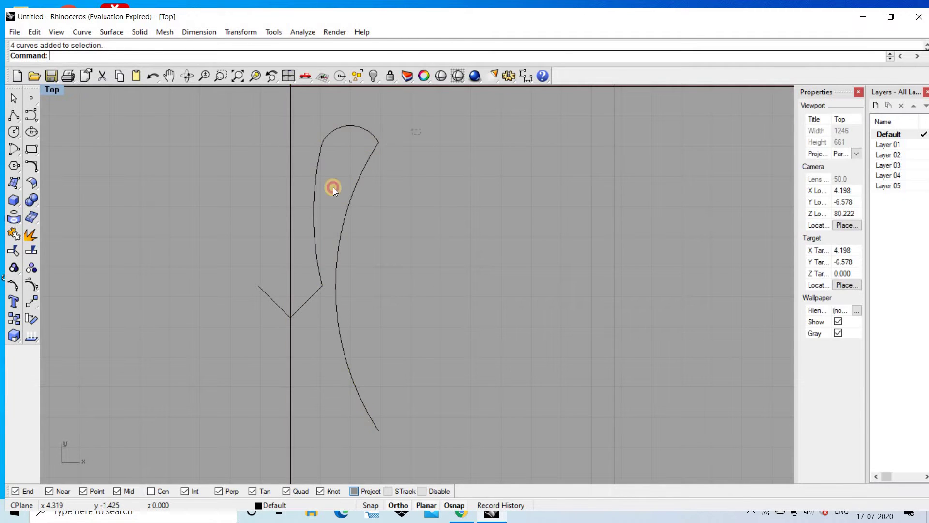
drag(333, 187, 311, 208)
key(ctrl+j)
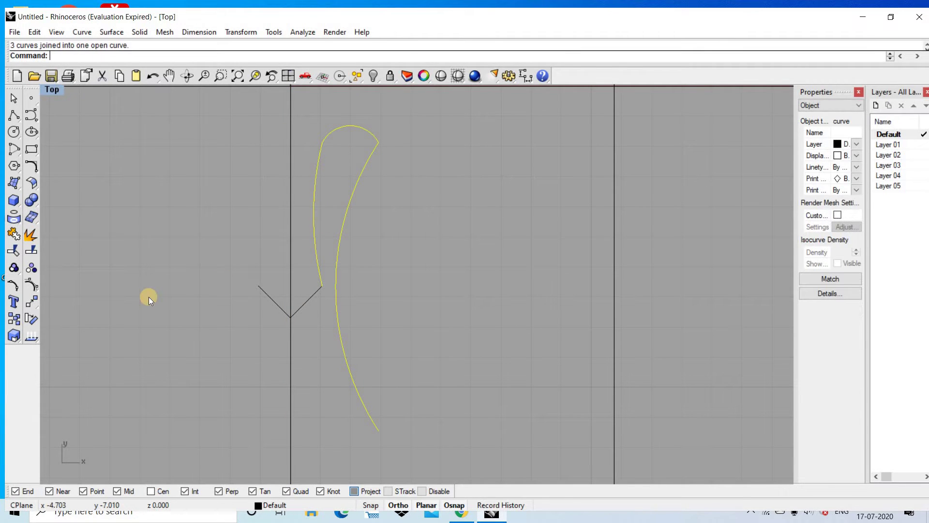
Rebuild the prong curve to 13 points at degree 3, checking the preview first
text(Rebuild)
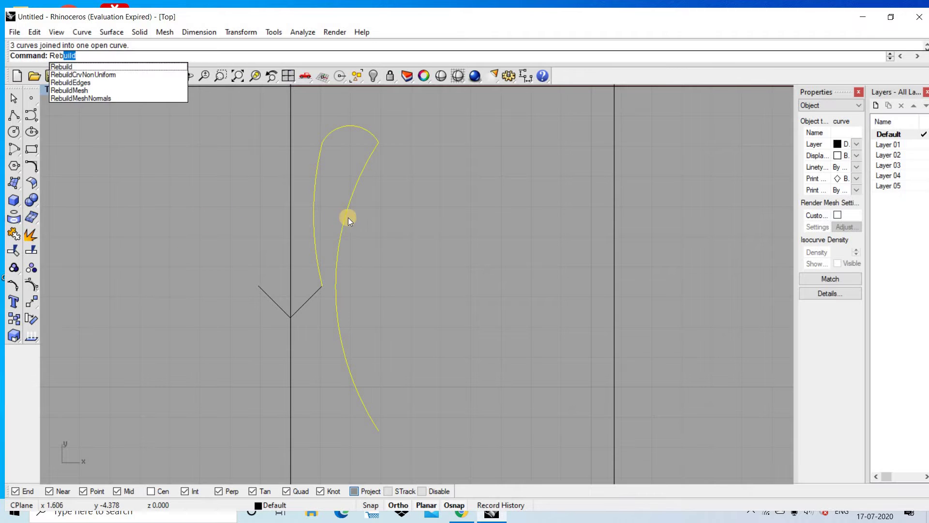
key(Return)
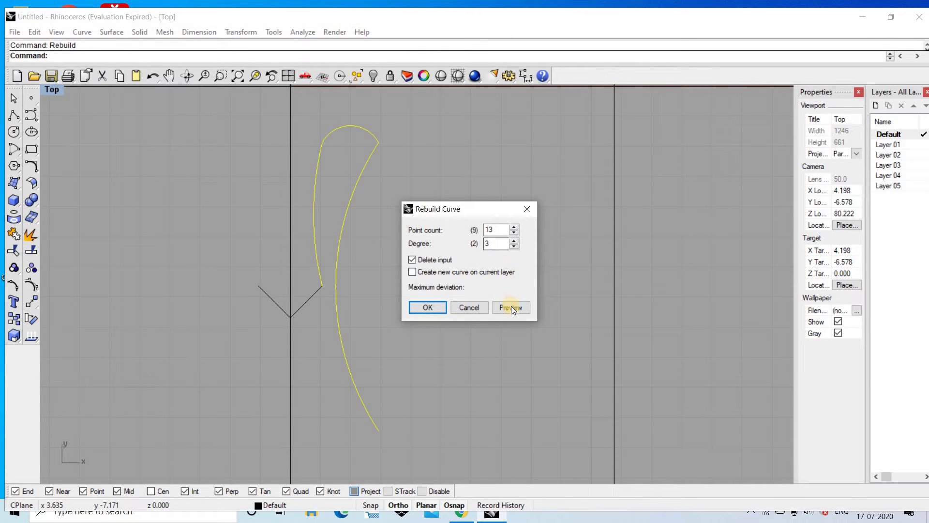
click(511, 308)
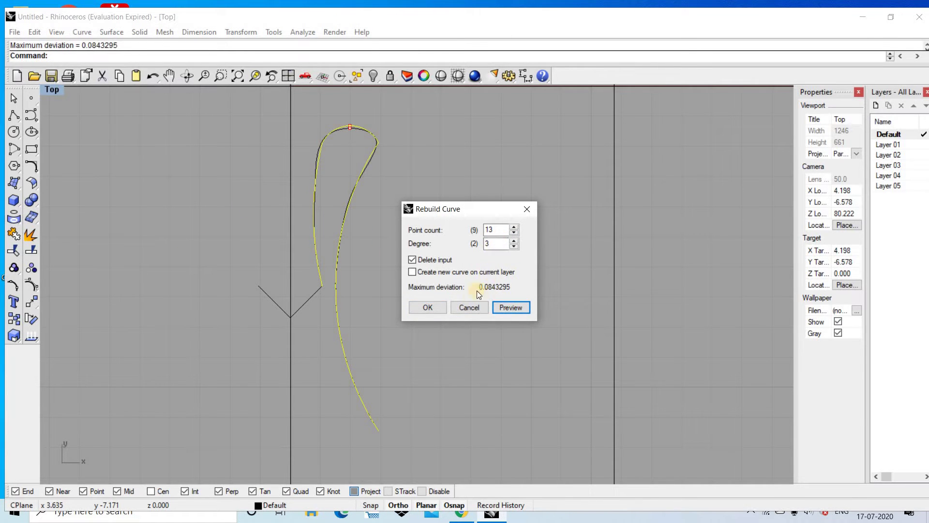
double_click(500, 229)
text(12)
click(512, 307)
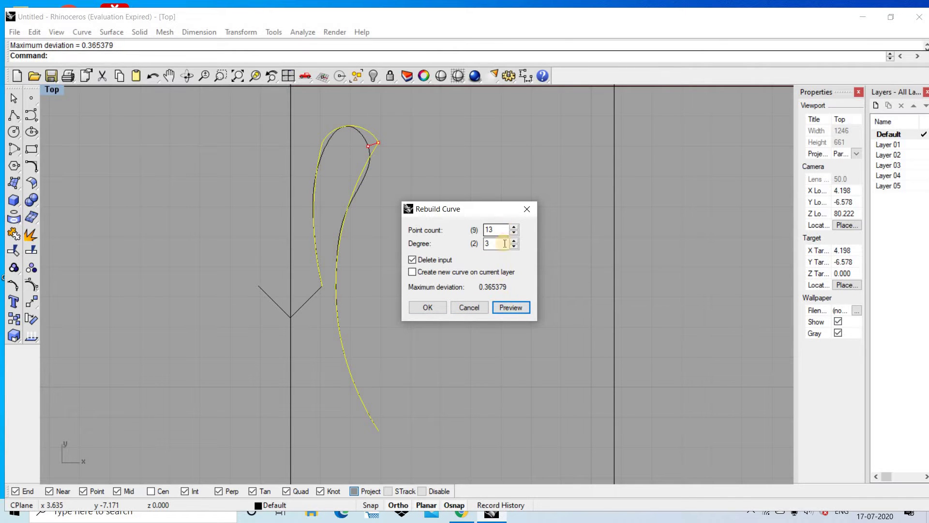
click(506, 306)
click(435, 306)
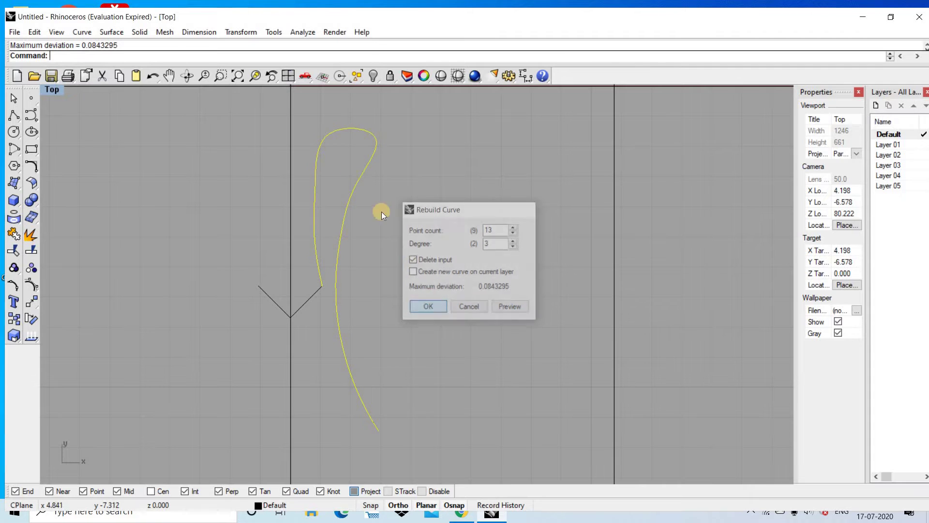
Show the rebuilt curve's control points and select the lower-right points, cancelling the move
click(31, 289)
right_drag(326, 225, 303, 147)
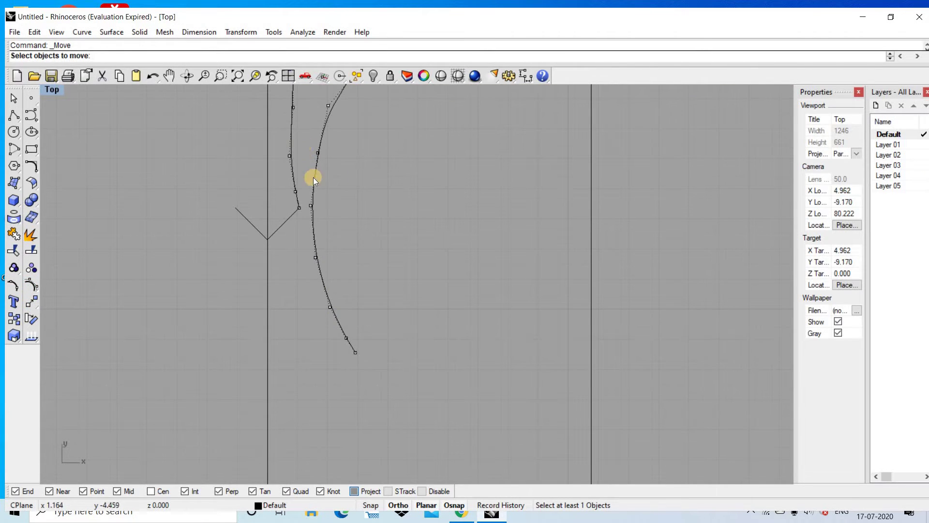
right_drag(333, 213, 353, 203)
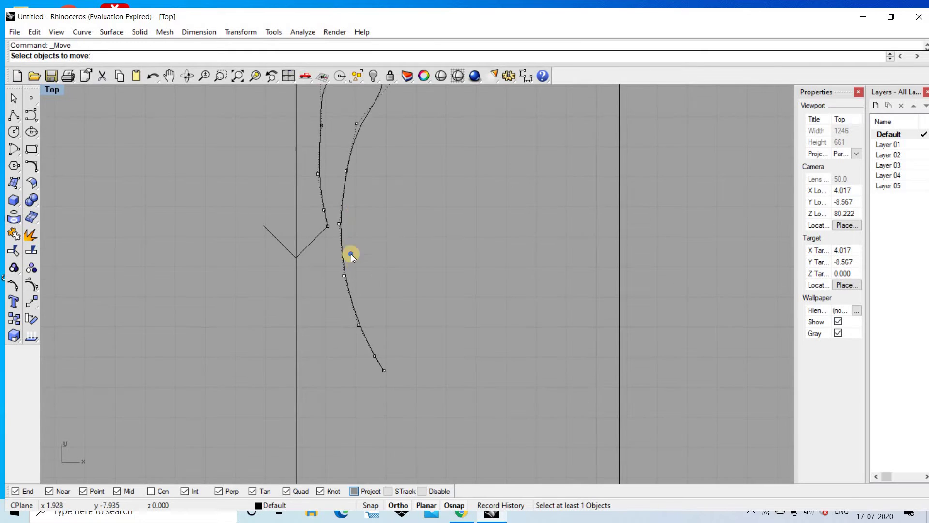
scroll(379, 232, down, 3)
scroll(368, 237, up, 1)
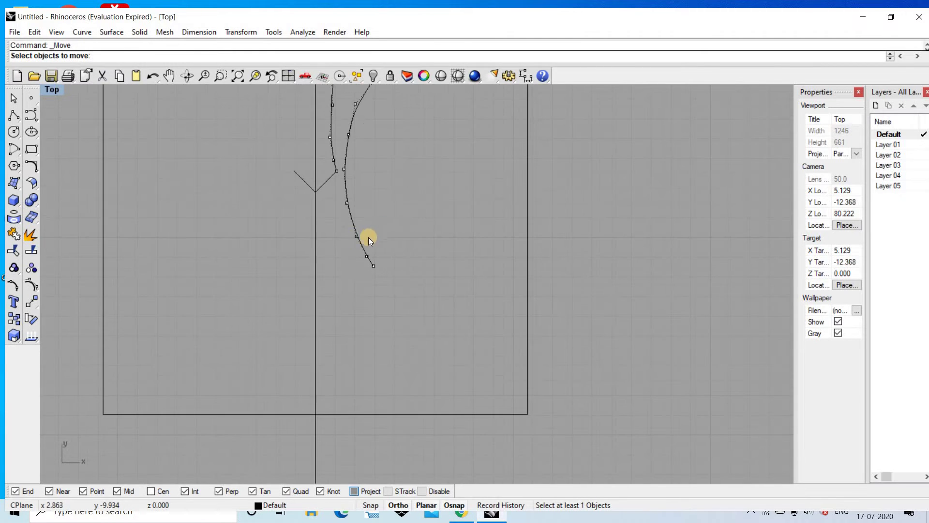
drag(342, 137, 400, 281)
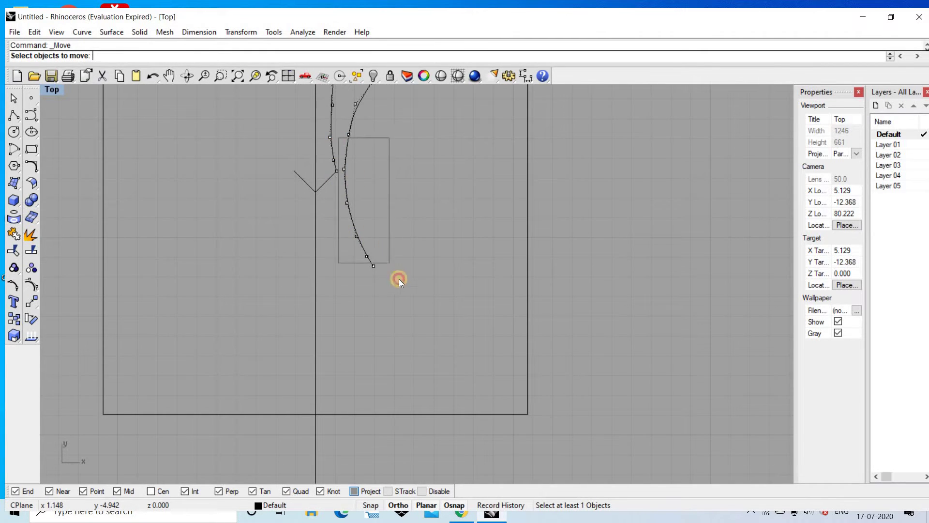
key(Return)
right_click(401, 272)
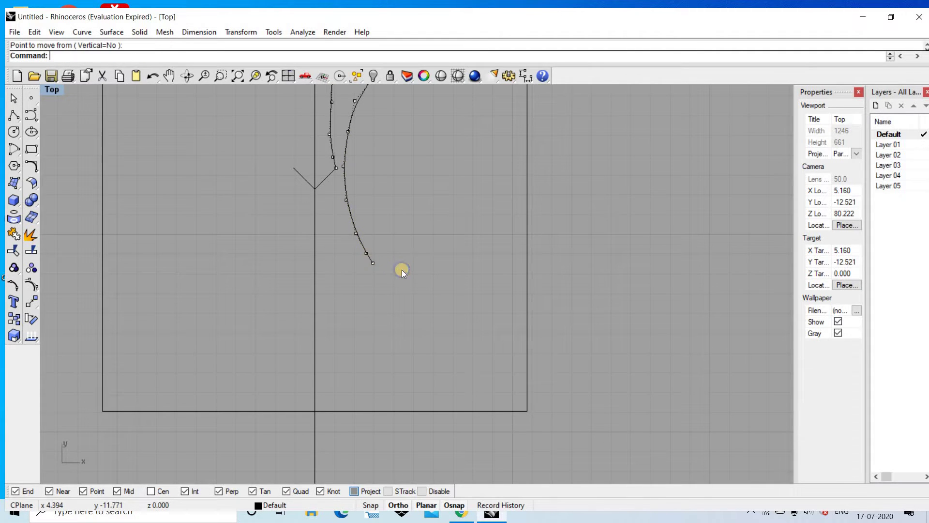
Bring the curve's top into view and reposition two control points on its left side
scroll(321, 184, down, 3)
right_drag(367, 178, 346, 251)
scroll(358, 131, up, 1)
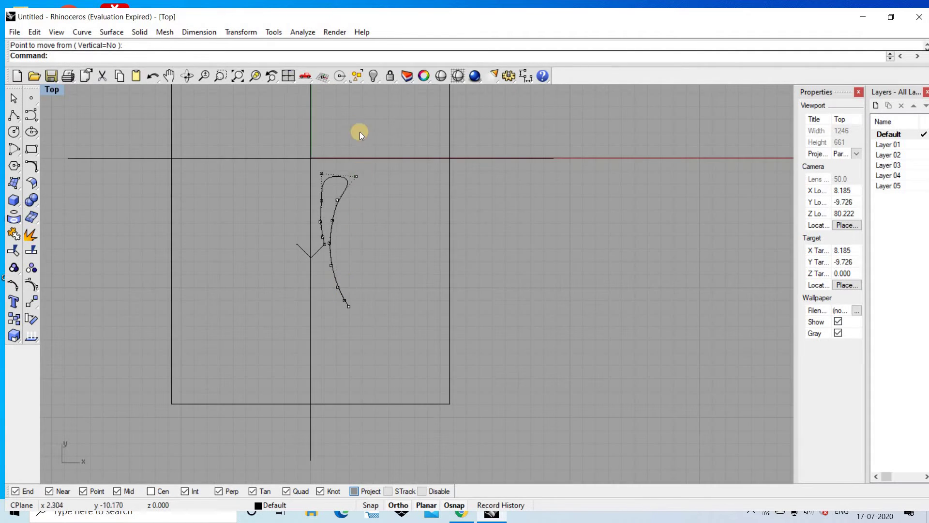
scroll(327, 177, up, 2)
scroll(327, 177, up, 3)
scroll(309, 216, up, 1)
drag(309, 210, 342, 315)
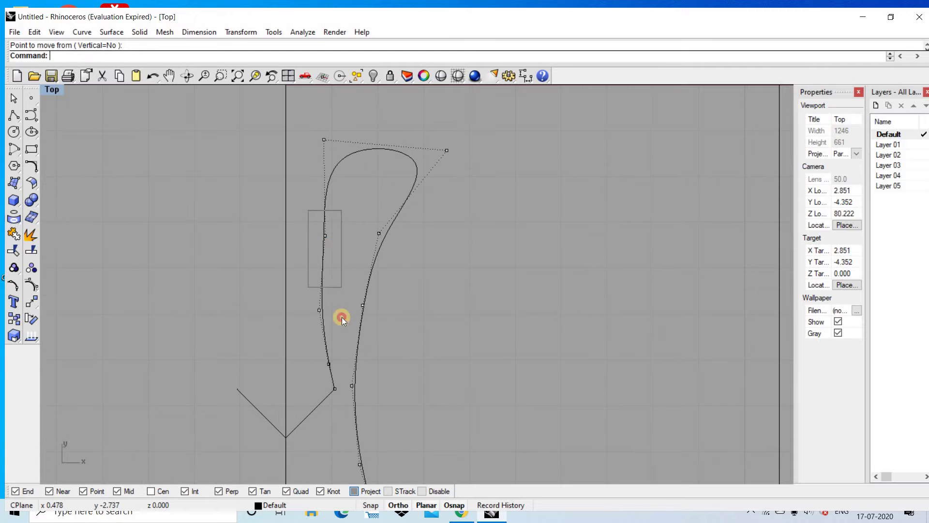
click(31, 301)
click(612, 309)
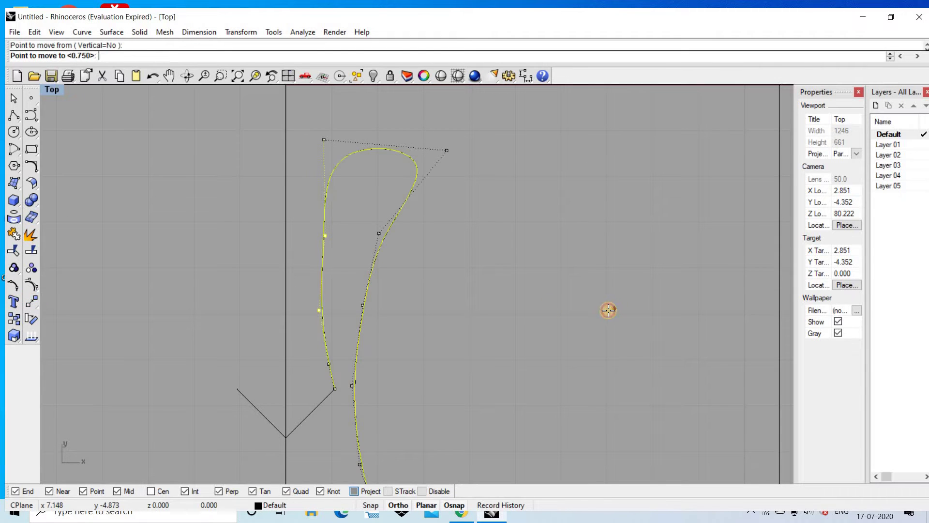
click(608, 312)
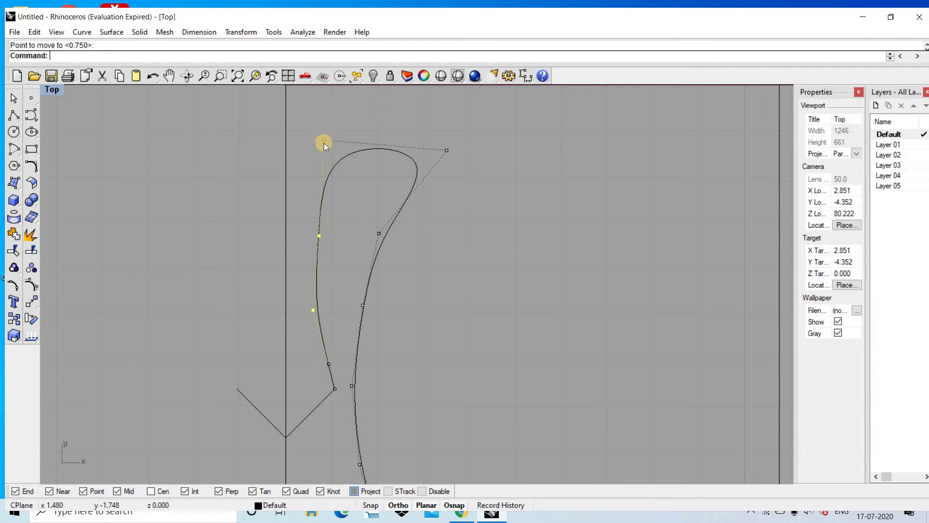
Nudge the top control point upward and push a left-side point slightly further left
drag(340, 188, 304, 126)
key(Return)
click(361, 206)
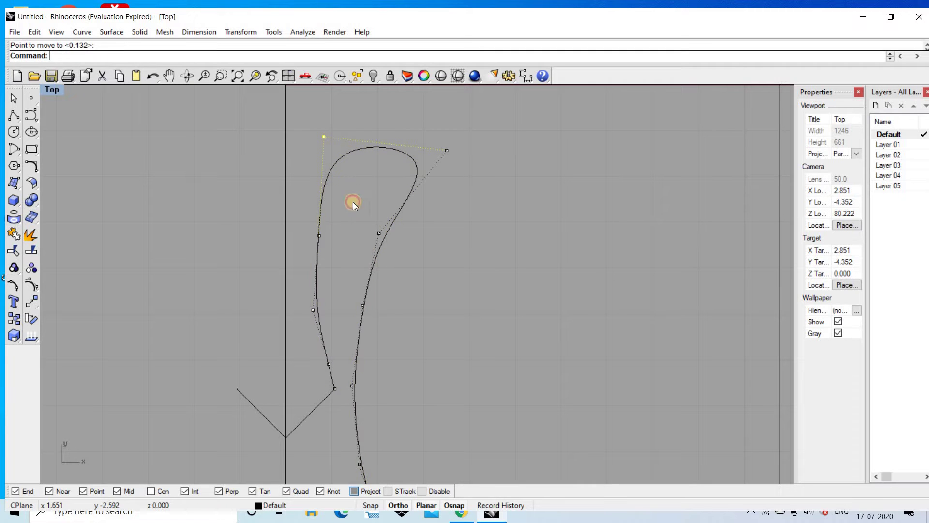
click(319, 236)
key(Return)
click(334, 263)
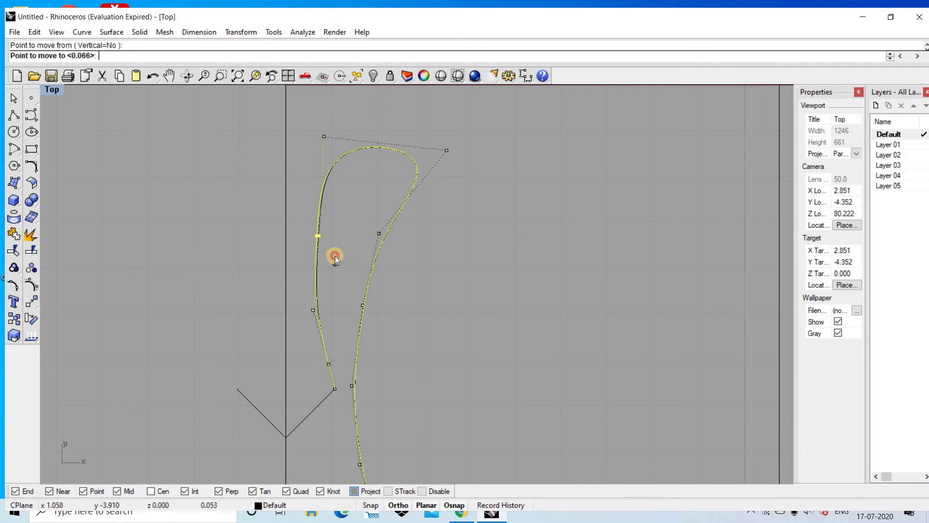
click(333, 255)
Shift the control points along the curve's right side slightly to the right
scroll(364, 207, down, 4)
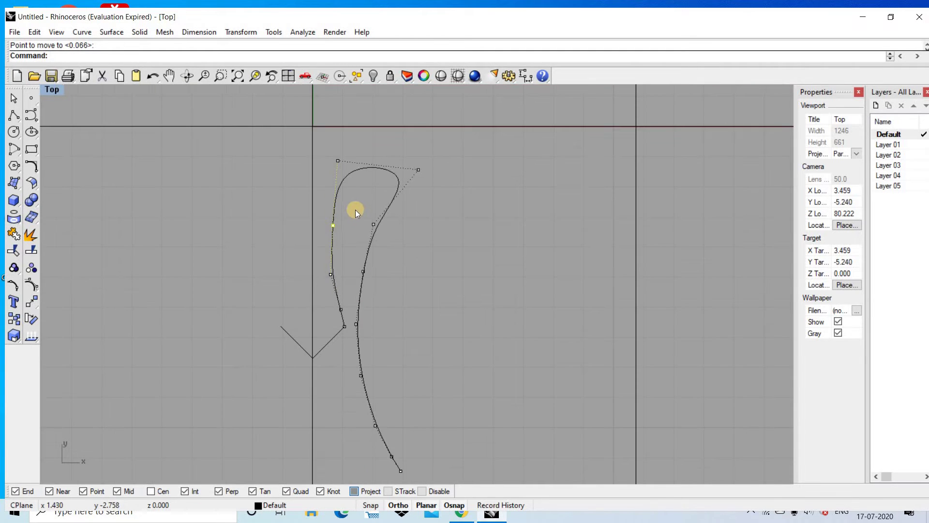
drag(355, 210, 442, 477)
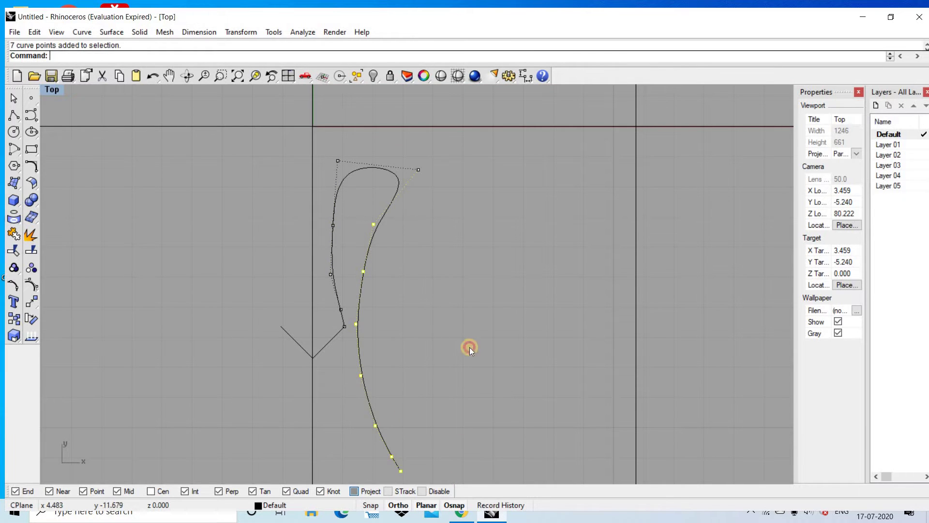
key(Return)
click(447, 292)
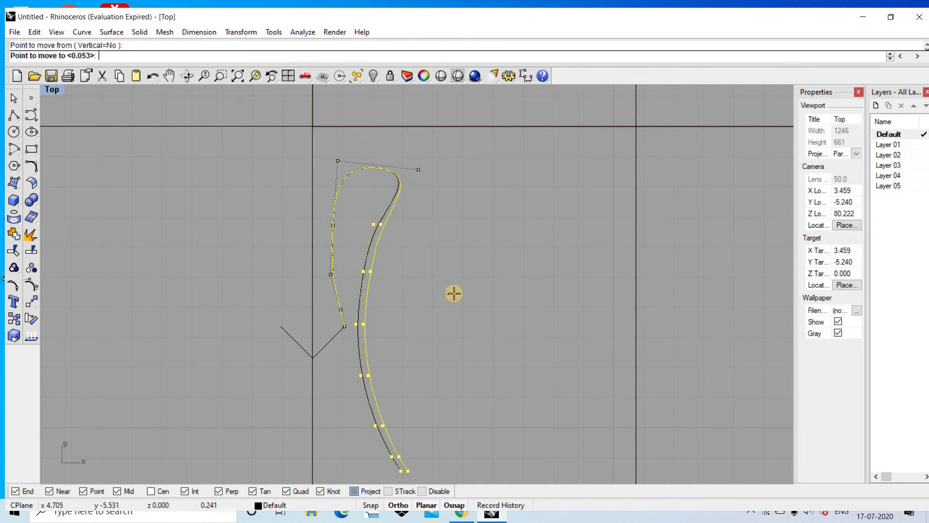
click(454, 293)
scroll(382, 194, up, 2)
scroll(339, 217, up, 2)
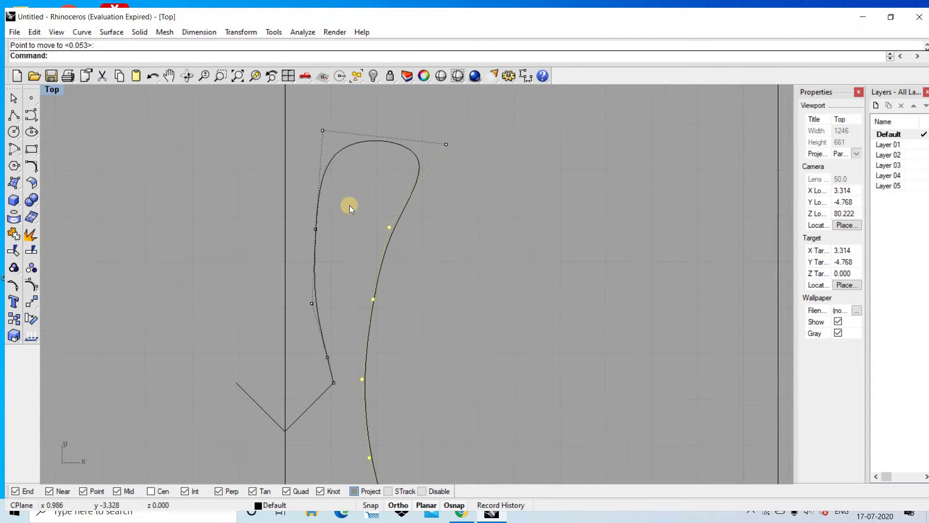
Move the top-left and top-right control points to reshape the prong's tip
click(323, 130)
key(Return)
click(494, 164)
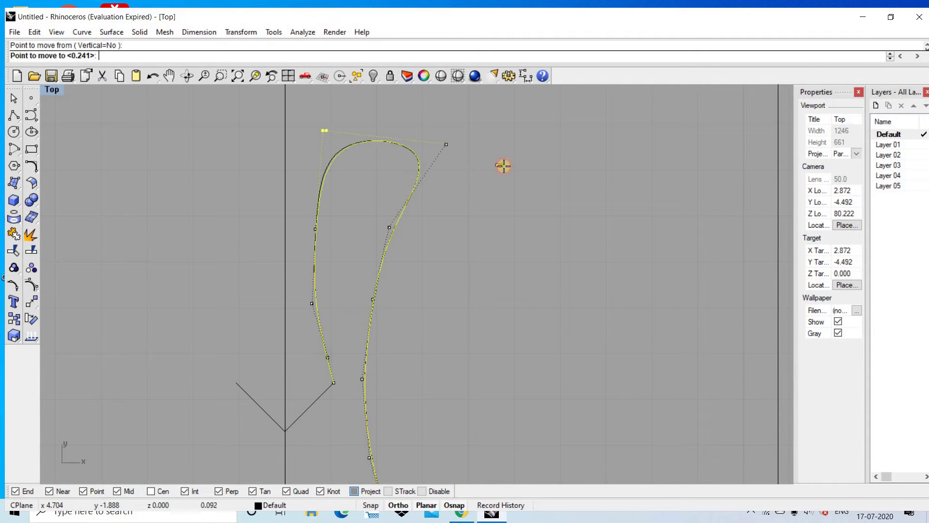
key(Return)
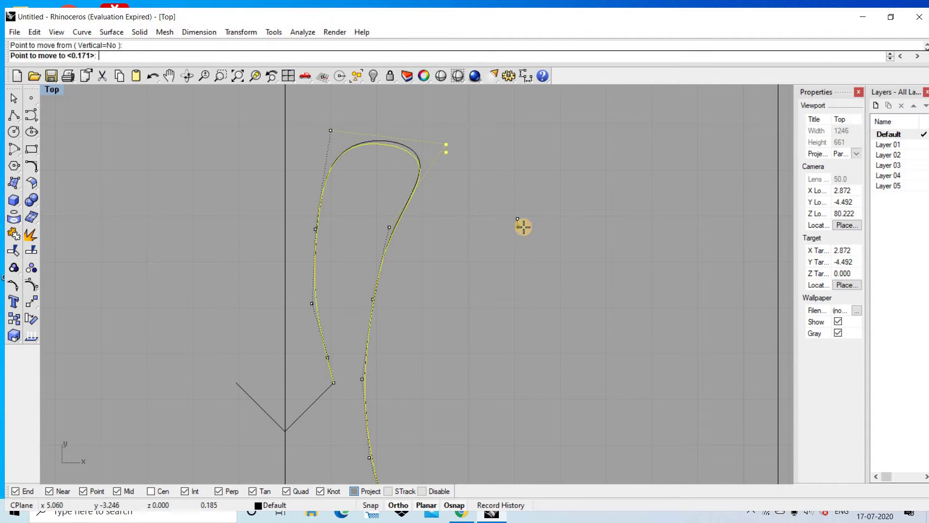
click(402, 140)
scroll(363, 130, up, 1)
Pull the top-left control point upward and relocate another point on the curve
click(341, 198)
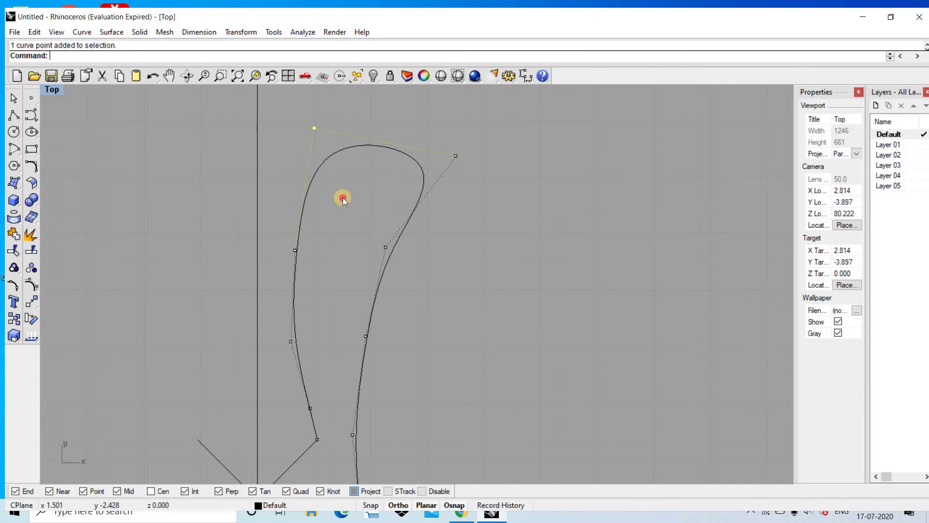
right_drag(331, 169, 328, 159)
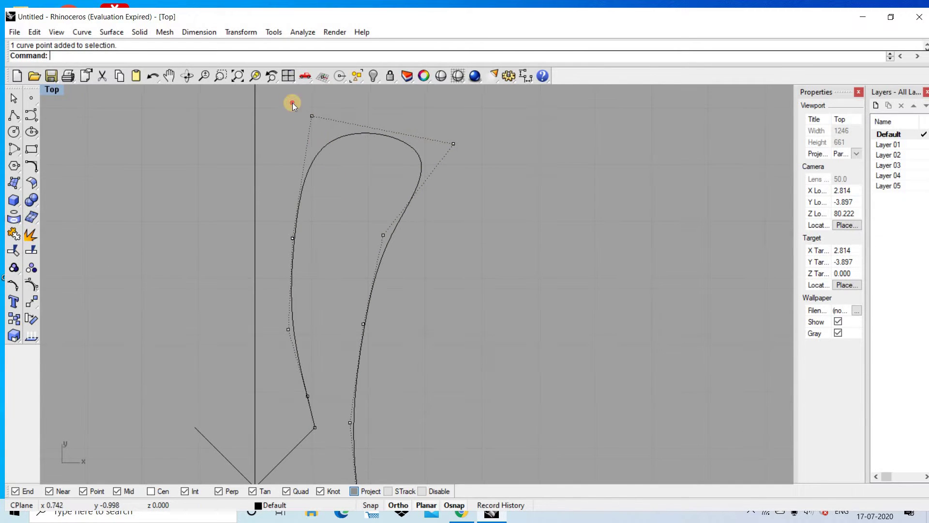
key(Return)
drag(331, 185, 331, 178)
click(331, 178)
right_drag(353, 211, 342, 175)
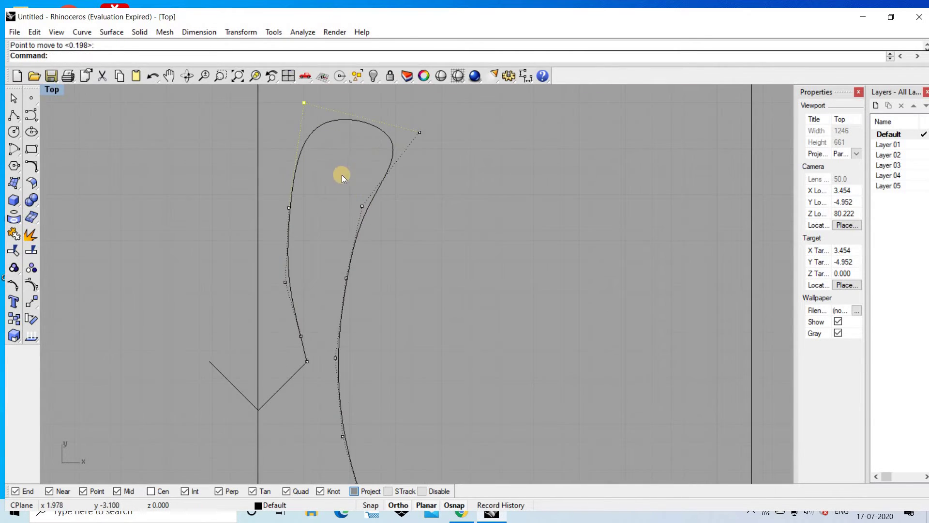
click(358, 205)
key(Return)
click(389, 249)
Select the right-side control points and begin moving them
scroll(387, 238, down, 3)
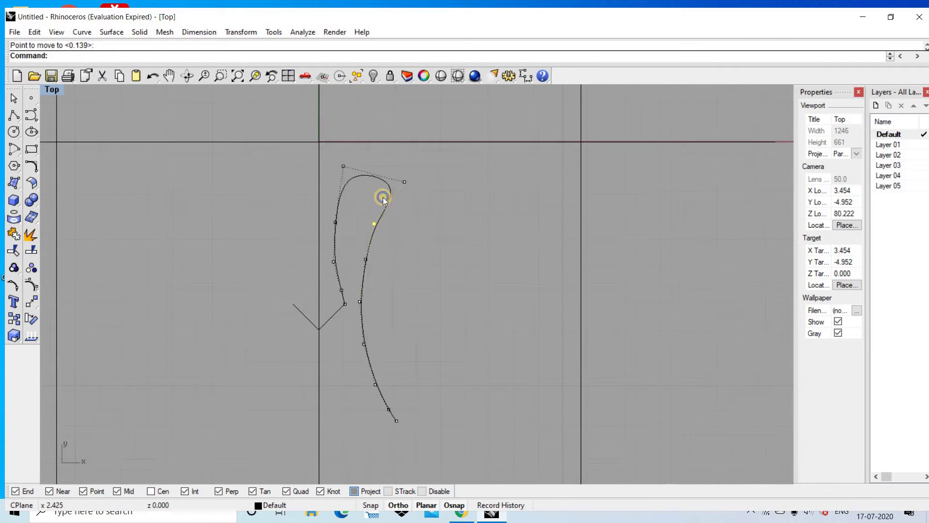
right_drag(382, 197, 359, 154)
drag(360, 125, 438, 367)
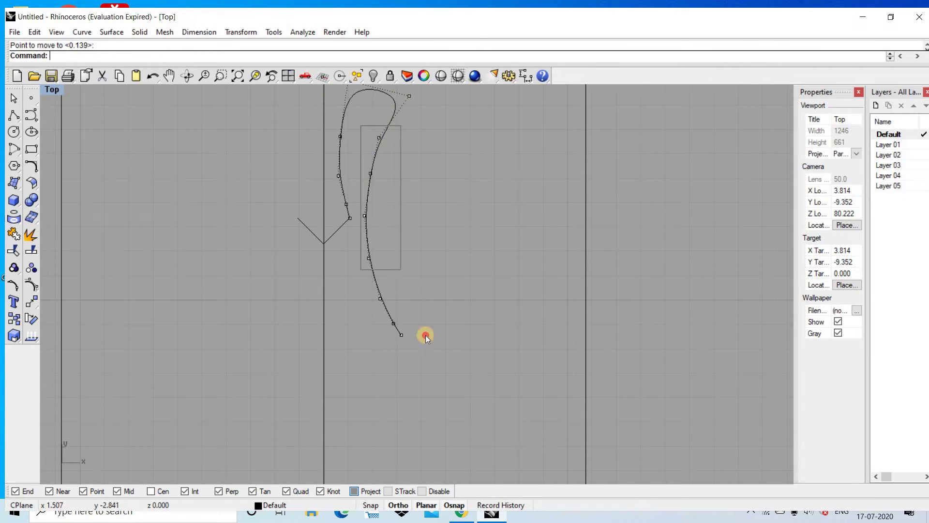
key(Return)
click(442, 368)
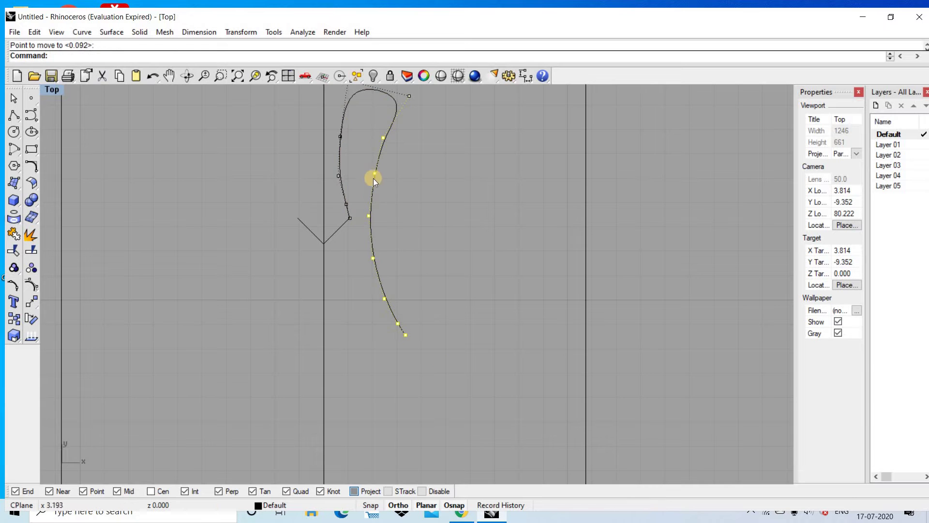
Shift two left-side control points slightly to the left
scroll(340, 160, up, 2)
scroll(334, 164, up, 3)
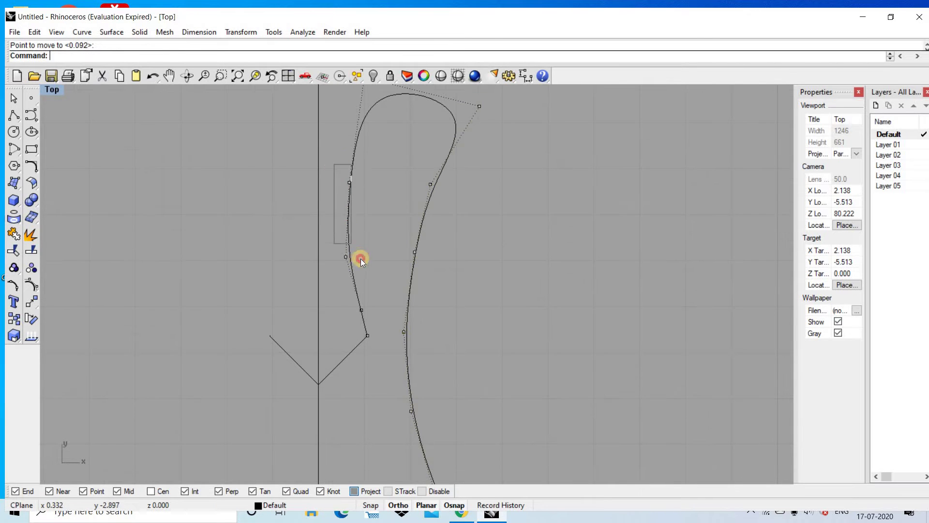
drag(361, 258, 363, 257)
key(Return)
click(379, 245)
click(377, 245)
Try moving two more left-side points, then cancel to keep the original shape
scroll(376, 228, down, 1)
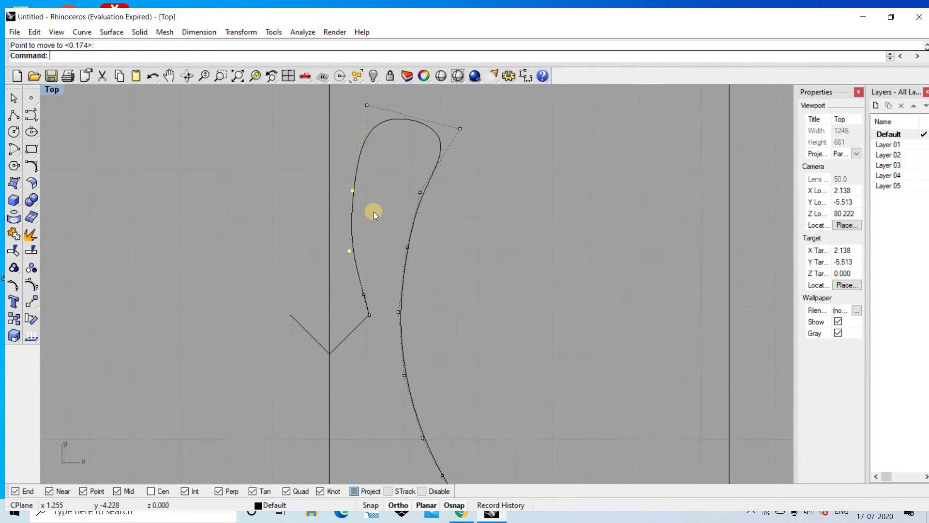
scroll(364, 190, down, 1)
scroll(373, 194, up, 1)
scroll(340, 178, up, 2)
drag(339, 178, 381, 230)
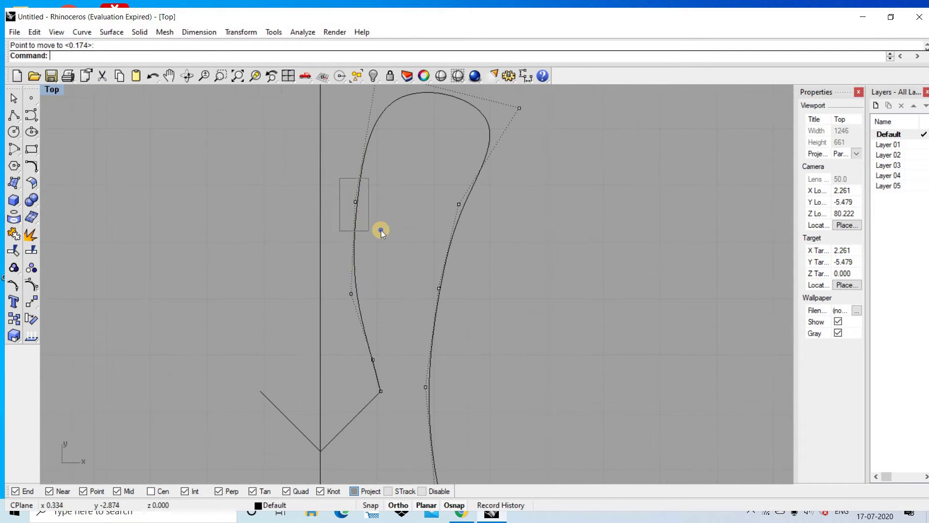
key(Return)
click(381, 230)
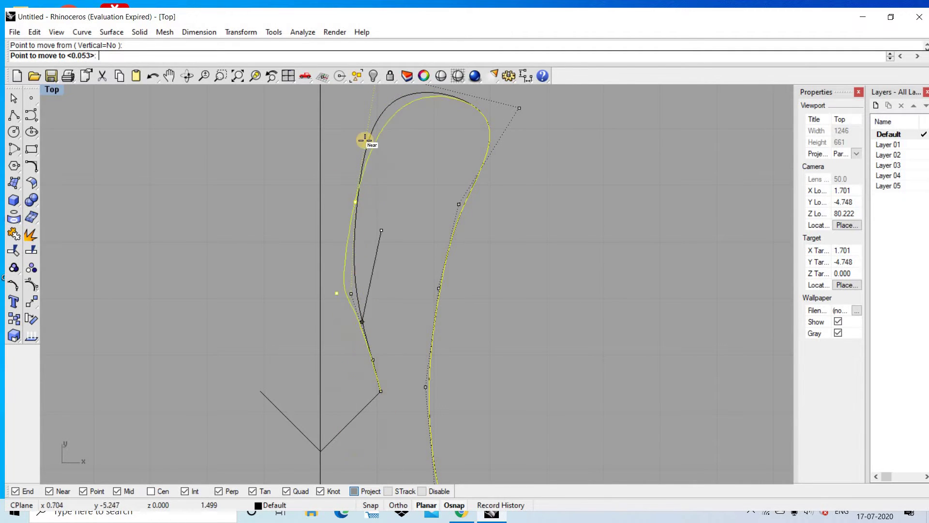
key(Escape)
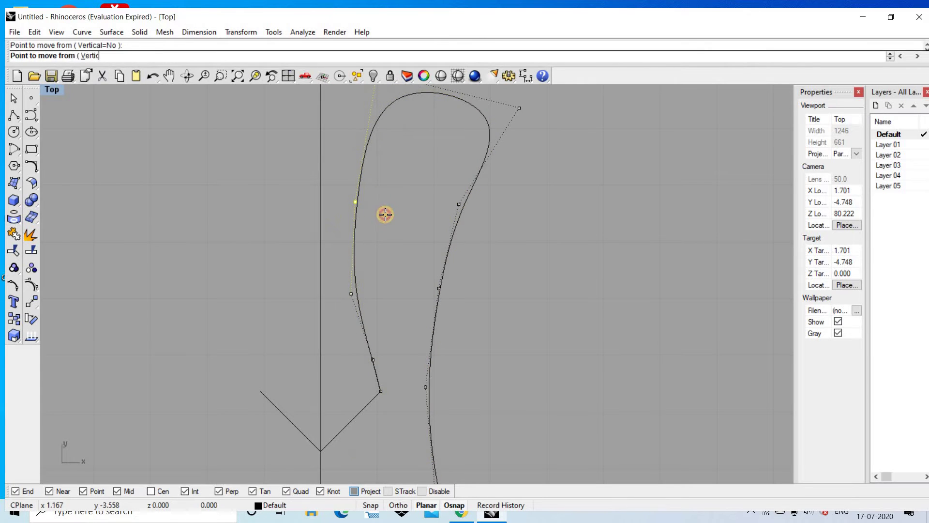
Raise the two top control points, lifting the top-right one higher for a rounder hook
scroll(401, 172, down, 3)
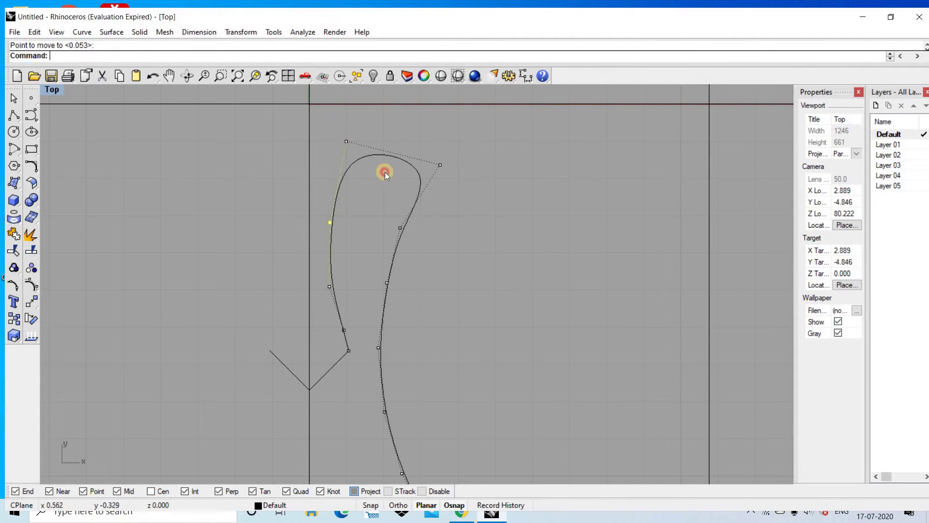
mouse_move(385, 172)
mouse_down()
mouse_move(522, 158)
mouse_move(458, 164)
mouse_up()
scroll(355, 117, up, 3)
drag(402, 223, 472, 297)
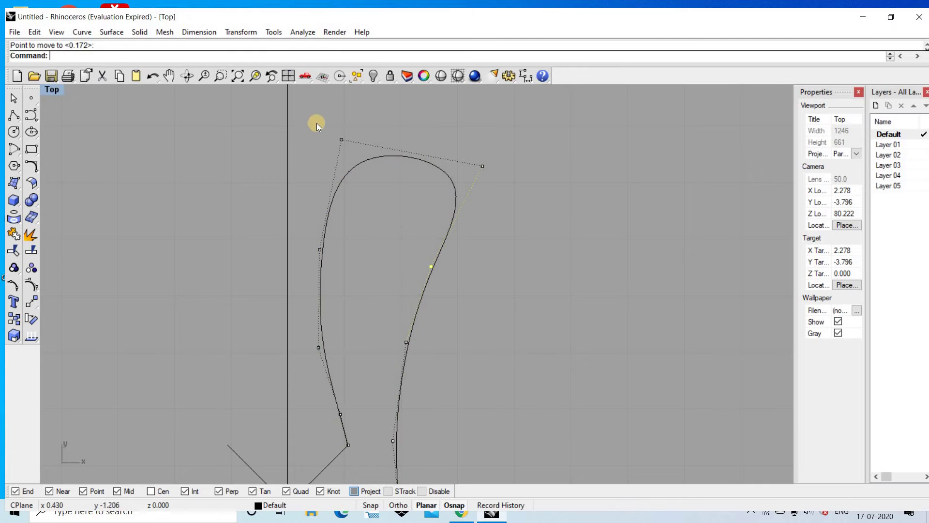
click(341, 139)
right_drag(305, 268, 321, 216)
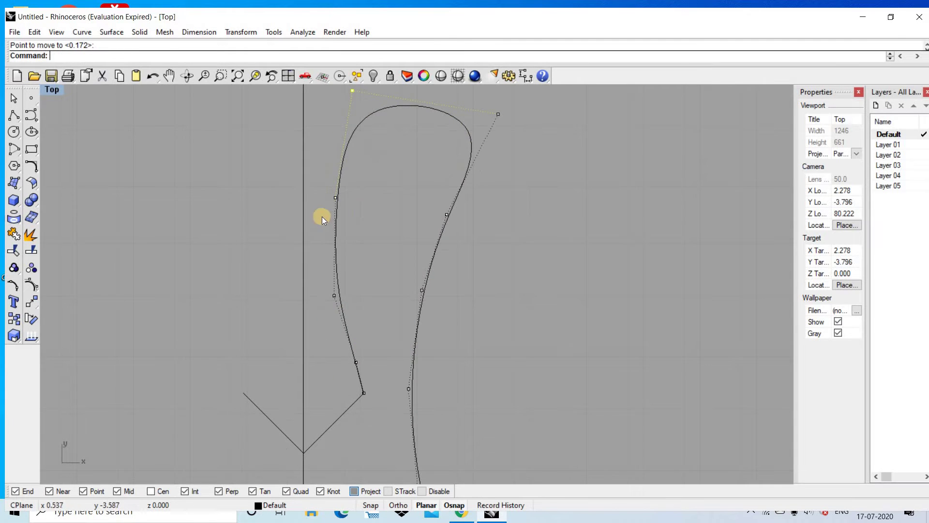
Adjust two left-side control points once more, then hide the curve's control points
drag(325, 180, 370, 302)
right_click(370, 302)
click(369, 302)
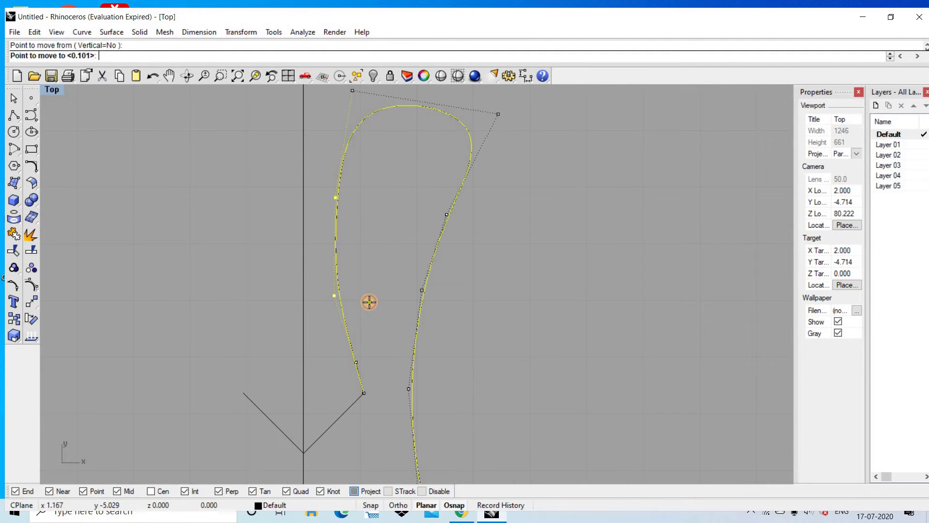
click(371, 289)
scroll(387, 206, down, 2)
scroll(393, 256, down, 4)
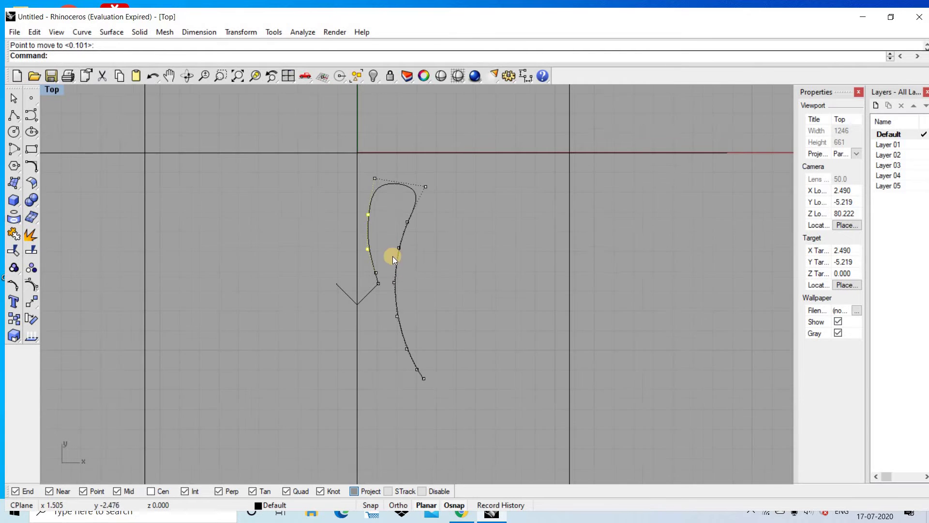
key(Escape)
scroll(402, 247, down, 3)
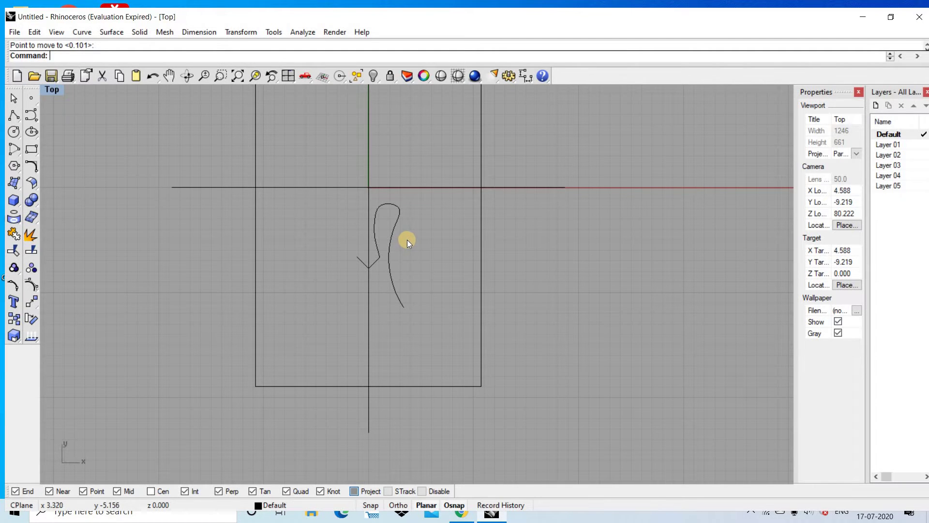
Draw a horizontal Line BothSides centred on the centre axis
scroll(425, 226, down, 3)
scroll(368, 276, up, 4)
scroll(439, 281, up, 2)
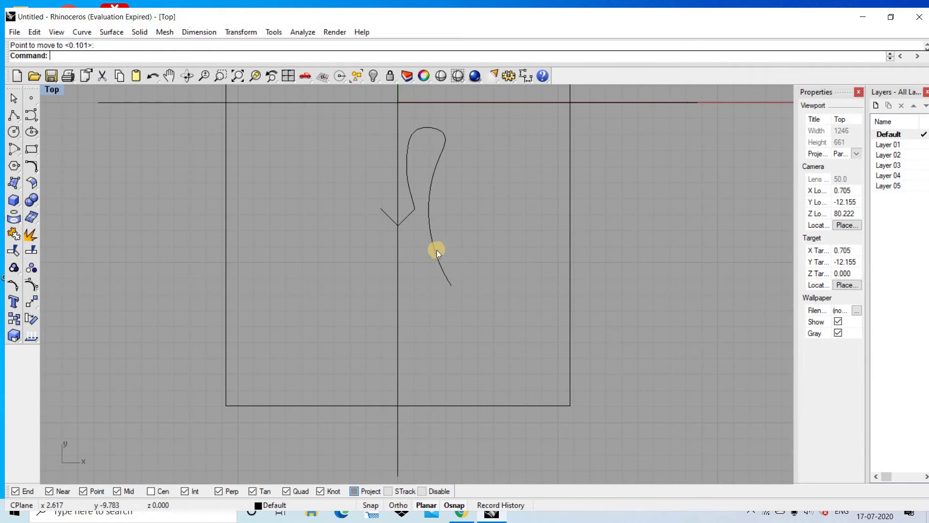
scroll(436, 250, up, 2)
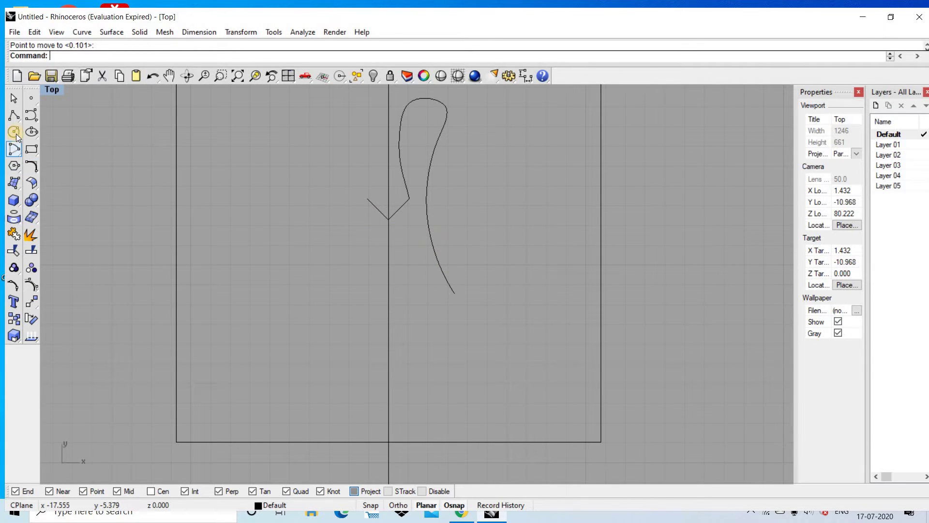
click(24, 122)
click(73, 133)
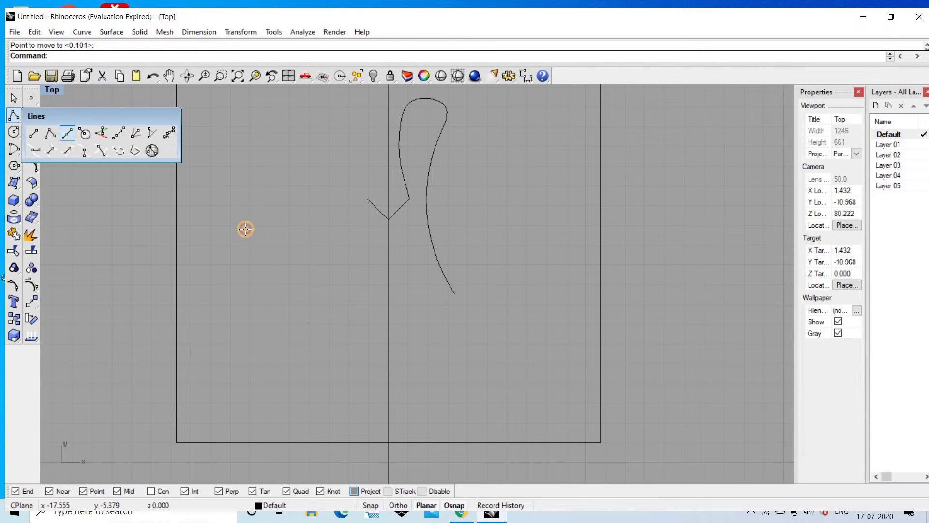
scroll(388, 274, up, 2)
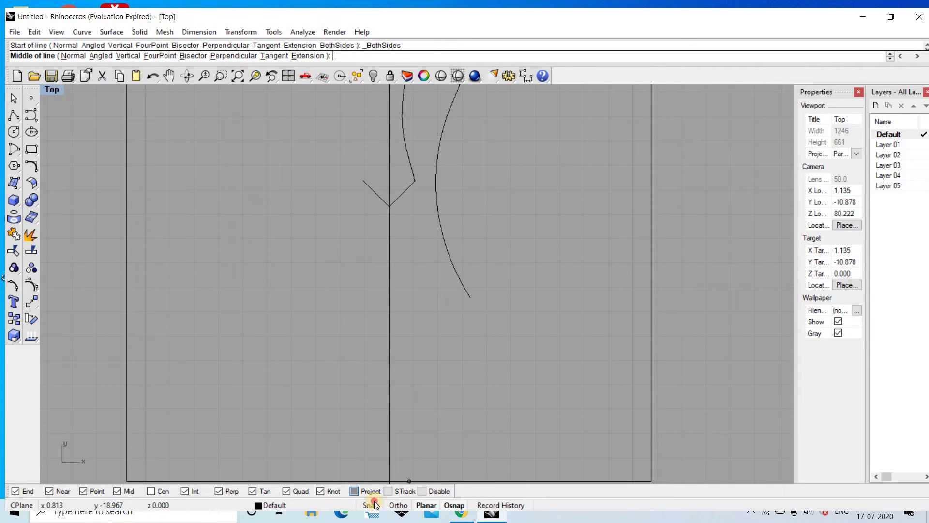
scroll(396, 264, up, 2)
click(387, 263)
click(537, 262)
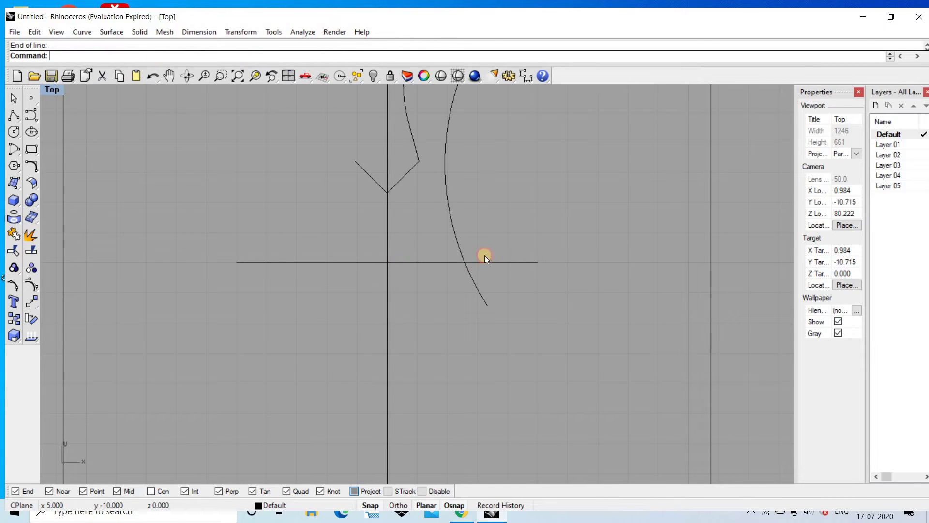
Trim away the curve's tail below the horizontal line
drag(440, 289, 441, 285)
text(trim)
key(Return)
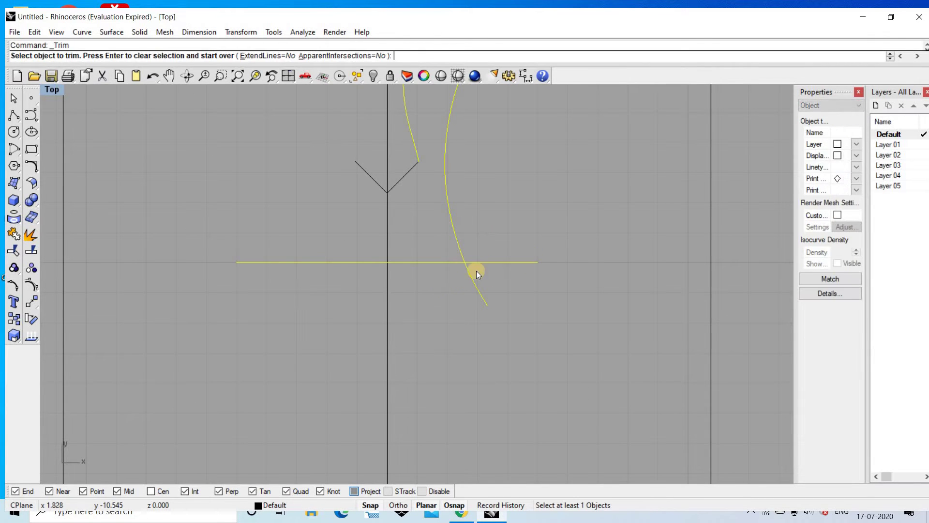
click(461, 306)
key(Return)
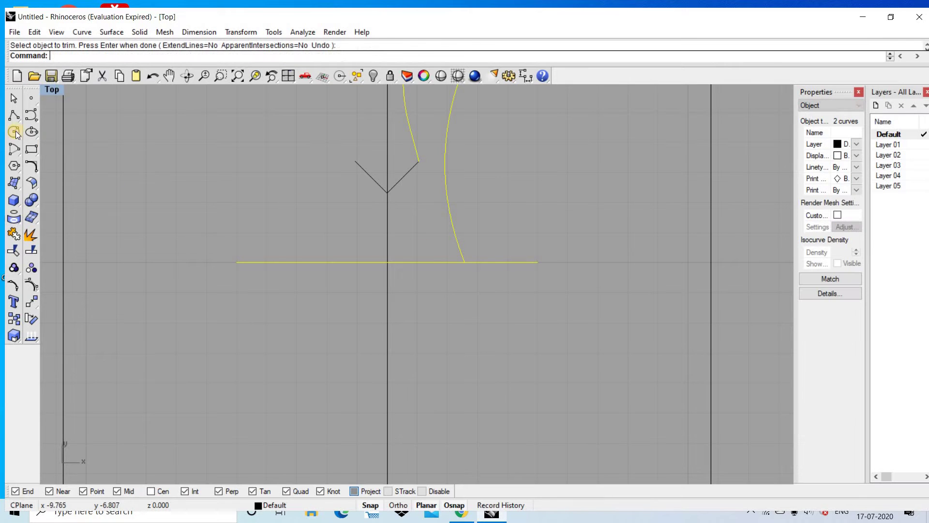
Start an Arc Start-End-Direction at the curve-line intersection, then abandon it
click(17, 152)
click(74, 174)
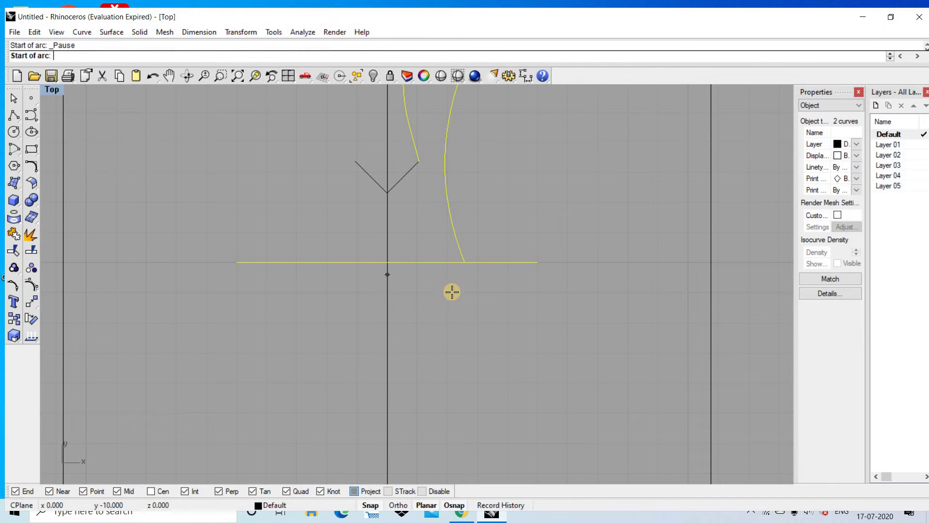
scroll(464, 267, up, 2)
click(464, 263)
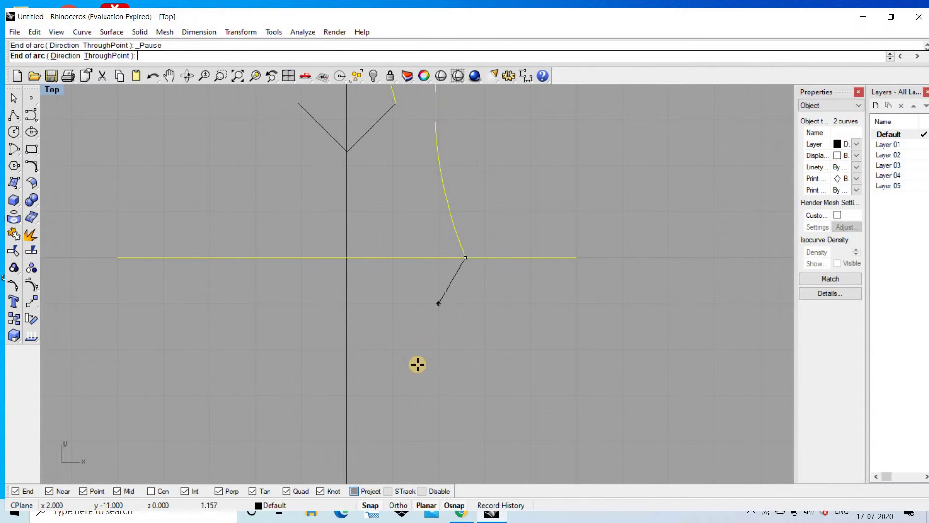
scroll(419, 368, down, 3)
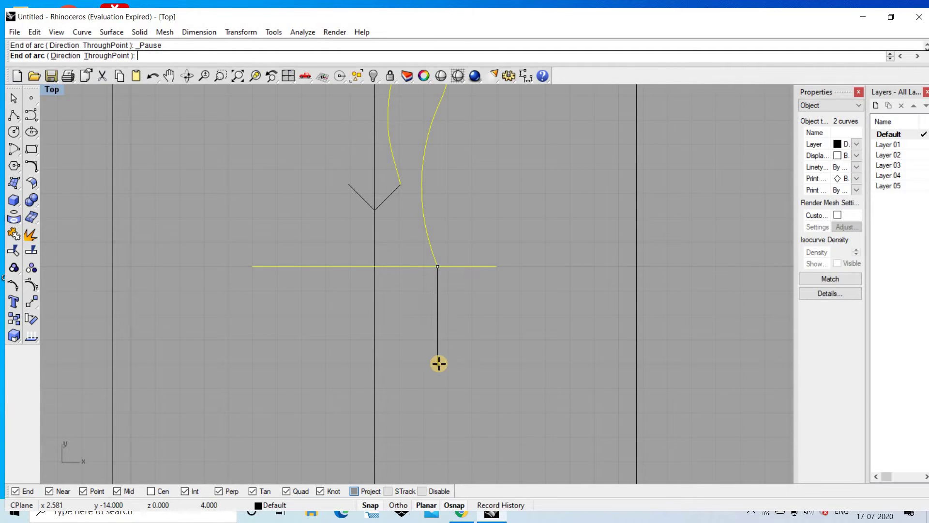
click(438, 363)
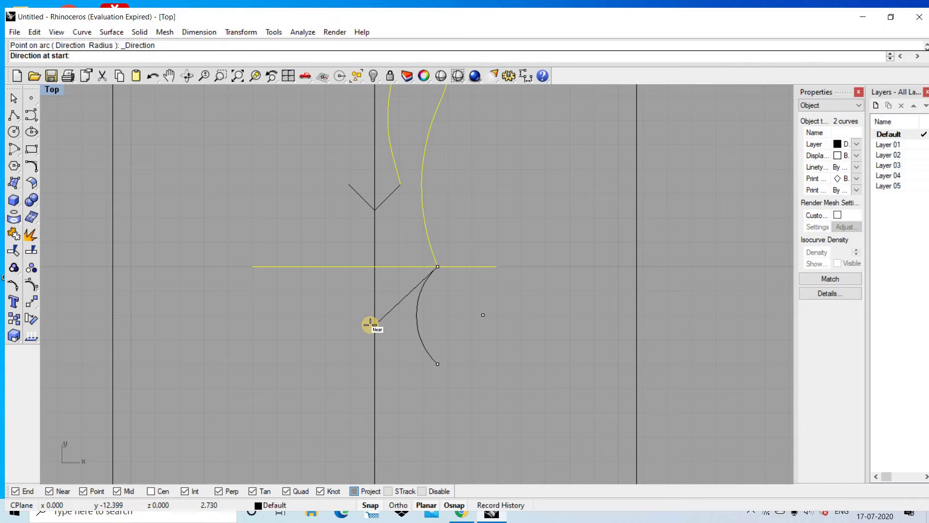
key(Escape)
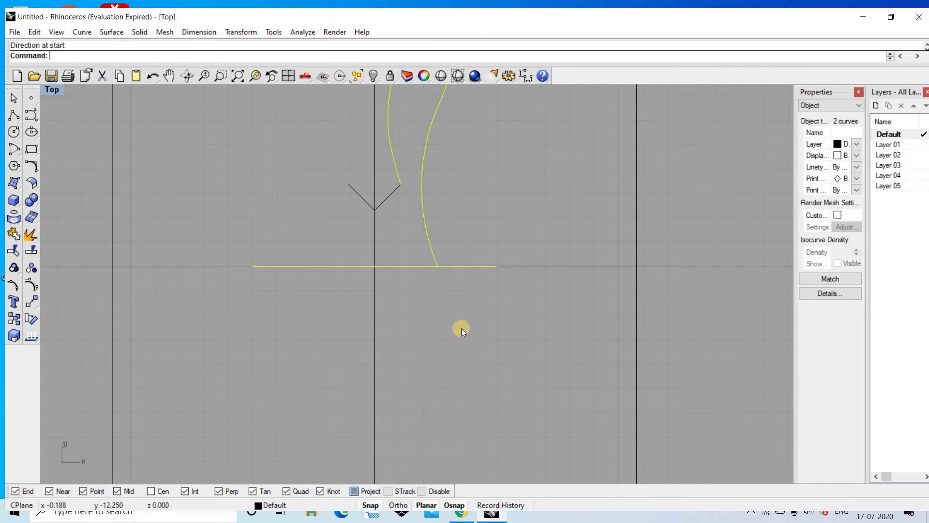
Retry the arc from a start point on the line, then discard it
right_click(444, 287)
scroll(439, 274, up, 2)
click(448, 266)
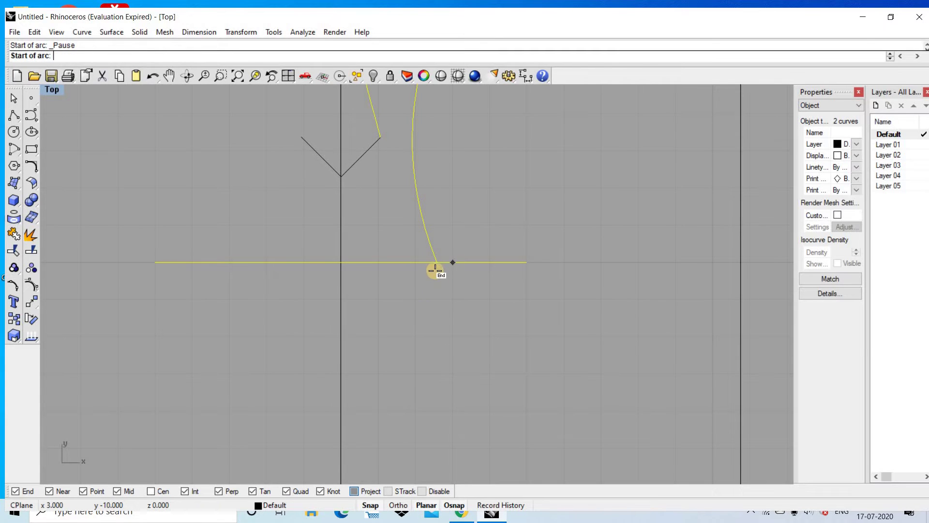
scroll(437, 265, up, 2)
scroll(358, 359, down, 2)
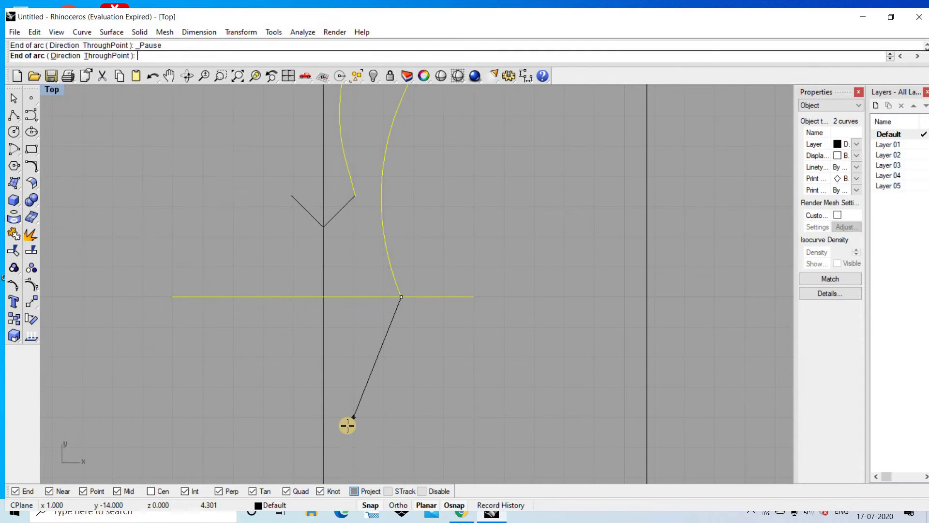
click(347, 424)
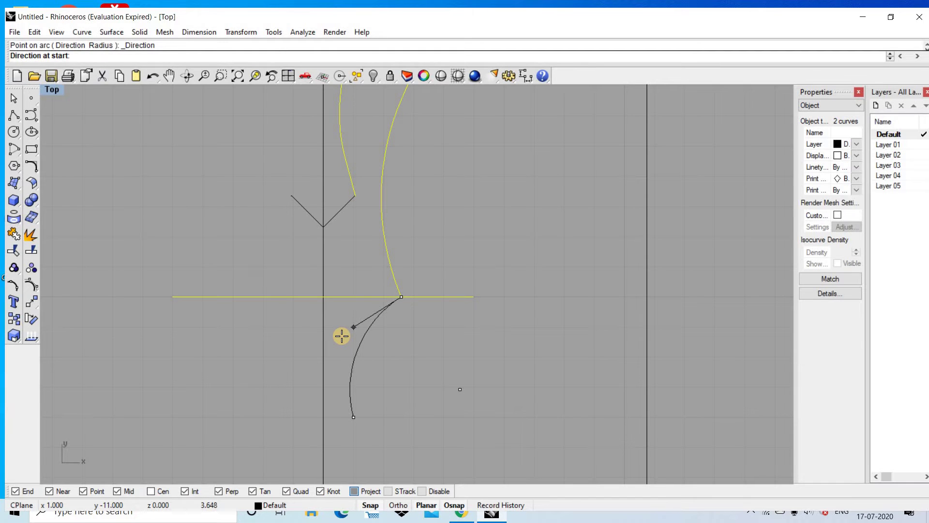
key(Escape)
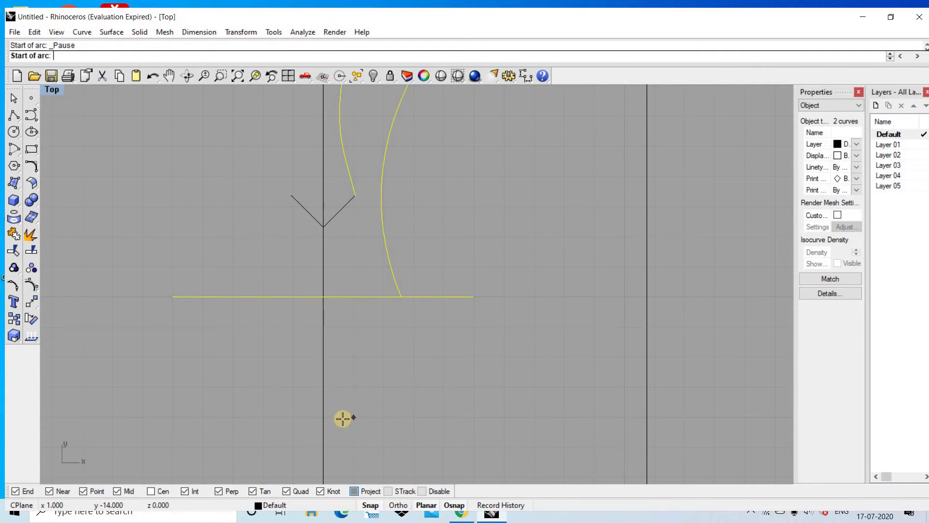
With grid Snap off, draw the arc from the intersection down-left with a start direction
scroll(346, 418, up, 2)
click(370, 504)
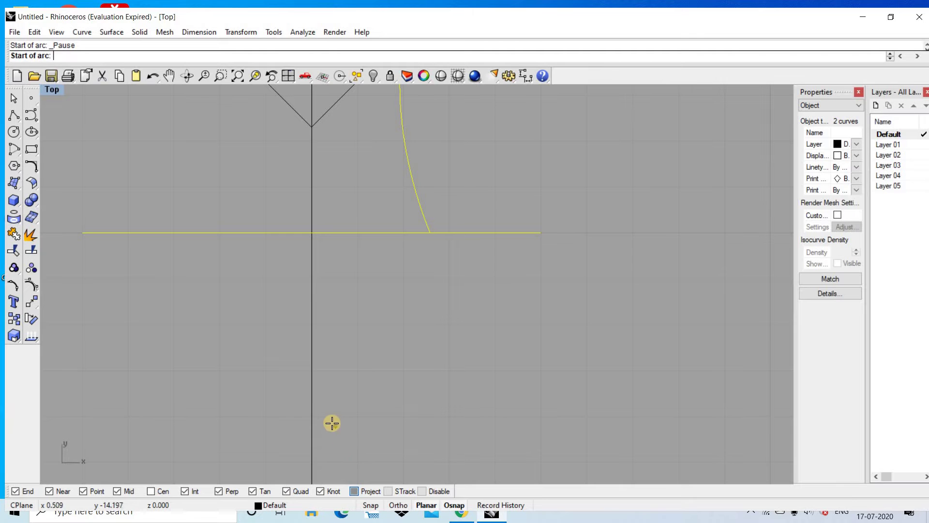
click(427, 238)
scroll(330, 438, up, 1)
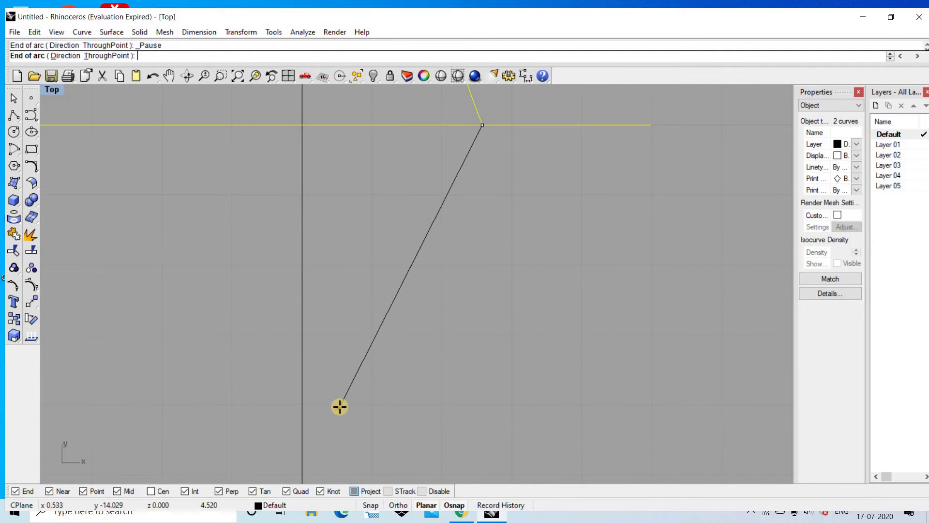
scroll(340, 416, down, 2)
scroll(339, 408, up, 1)
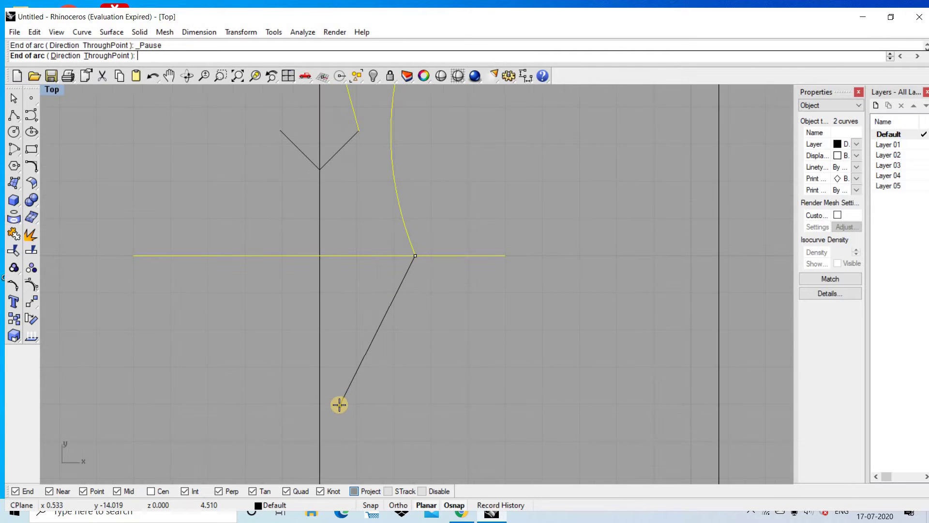
click(340, 405)
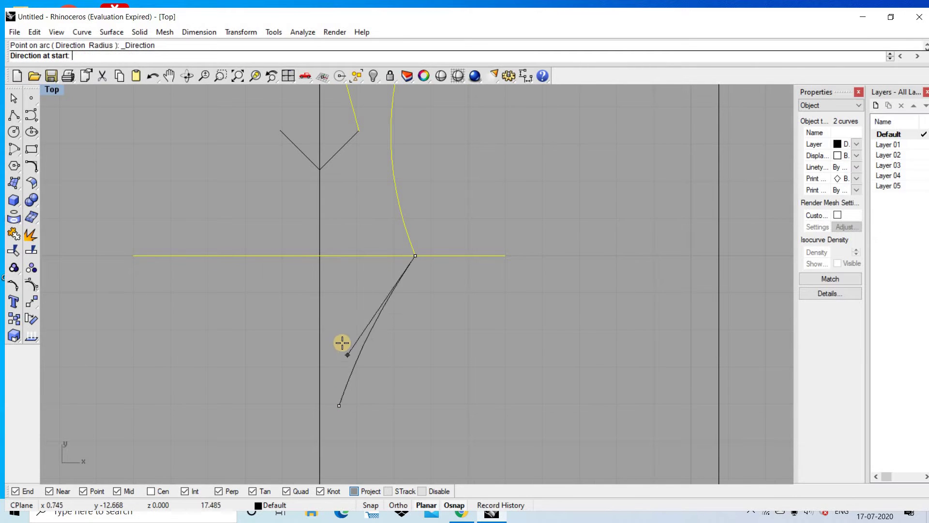
click(330, 306)
scroll(409, 270, down, 3)
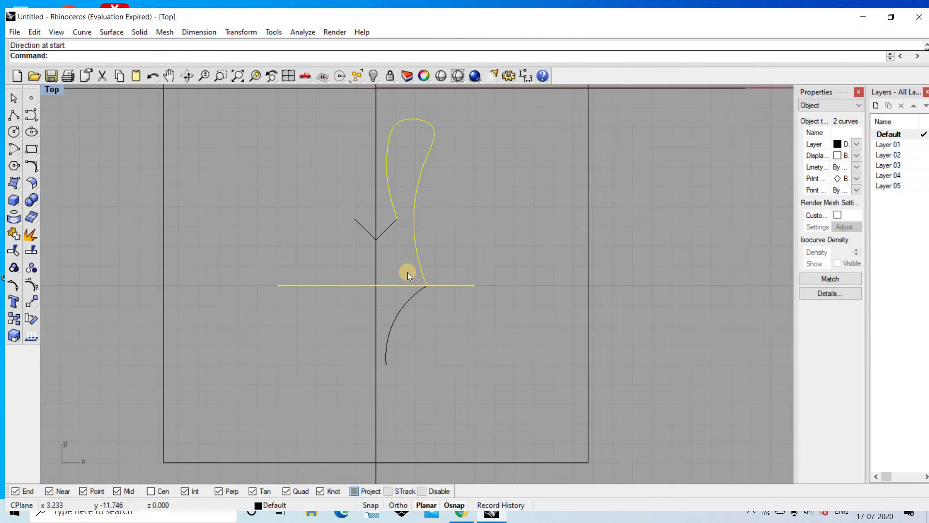
scroll(406, 272, up, 1)
Delete the horizontal helper line and join the curve, arc and V lines
click(393, 288)
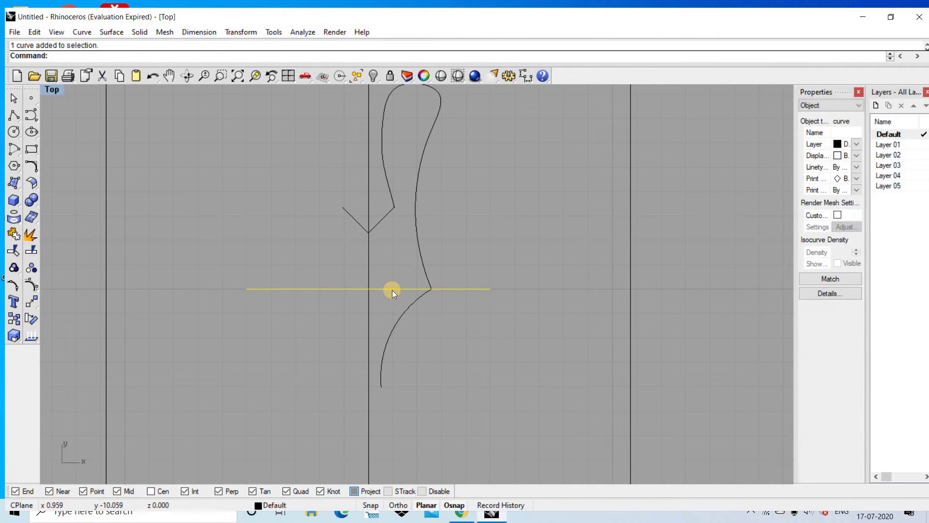
key(Delete)
click(400, 344)
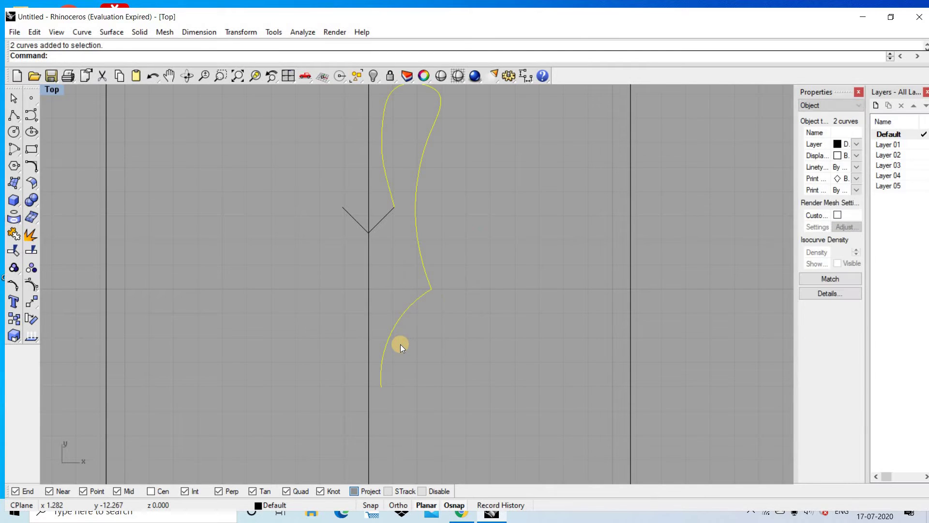
shift+click(382, 217)
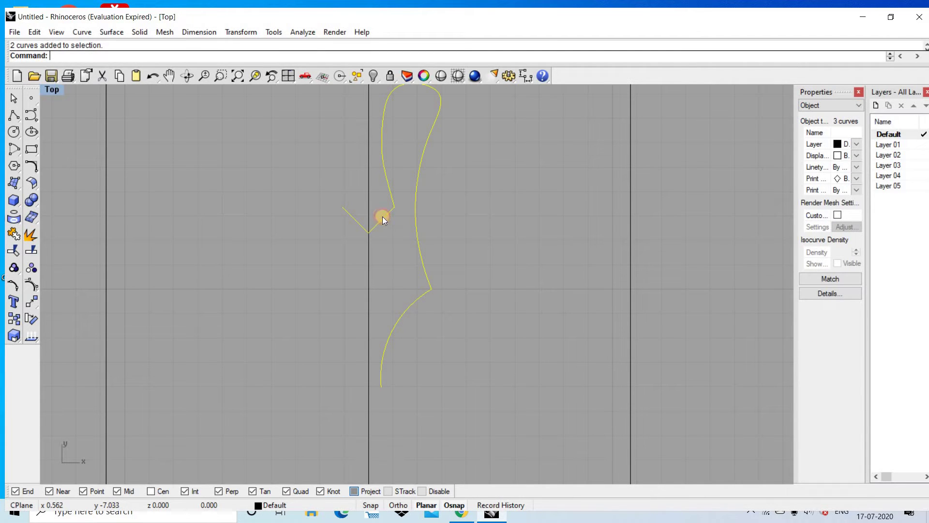
key(ctrl+j)
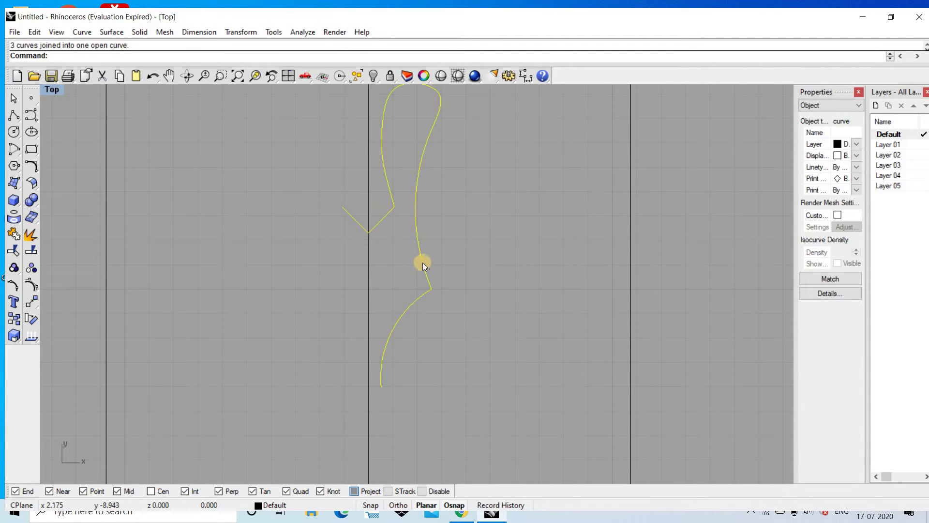
Clear the selection and reselect the joined open curve
scroll(433, 290, up, 1)
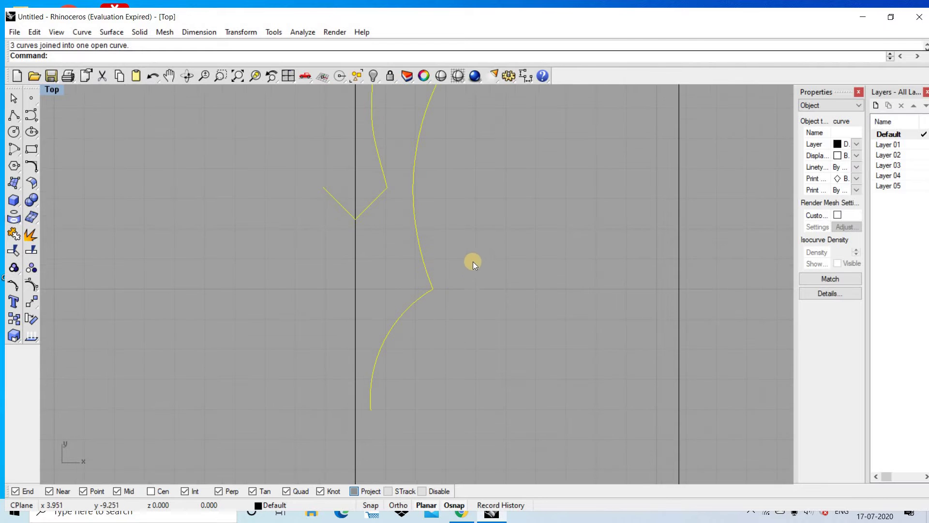
scroll(473, 262, up, 1)
scroll(437, 242, up, 1)
key(Escape)
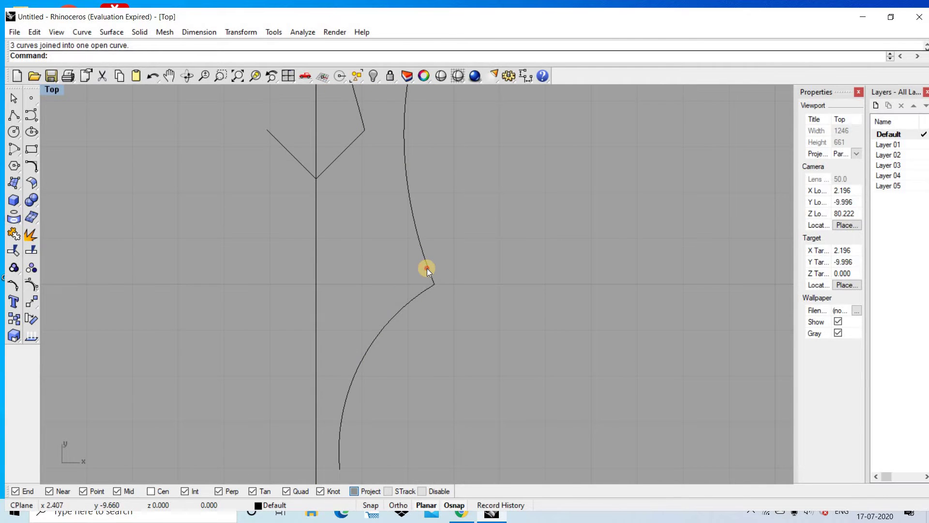
click(427, 268)
scroll(435, 210, down, 3)
scroll(434, 210, down, 4)
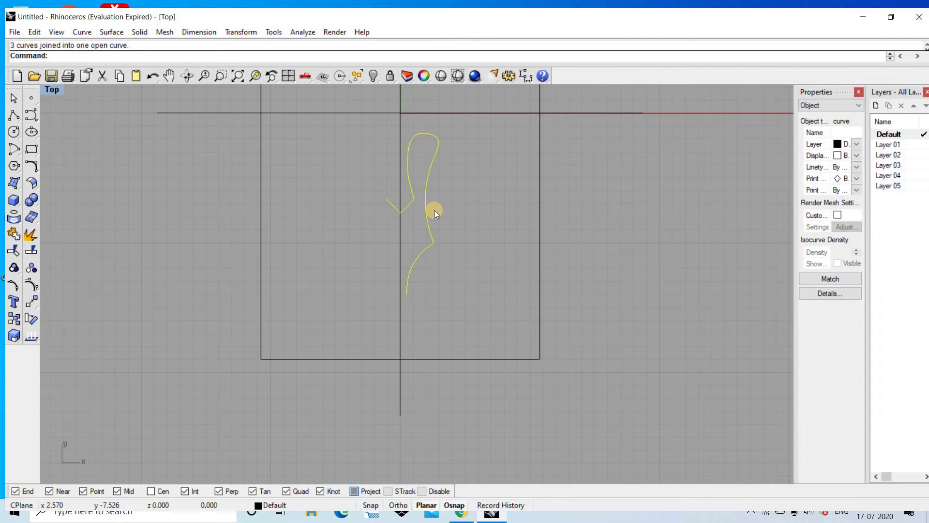
text(Off)
Try an offset of the joined curve, then undo it
key(Return)
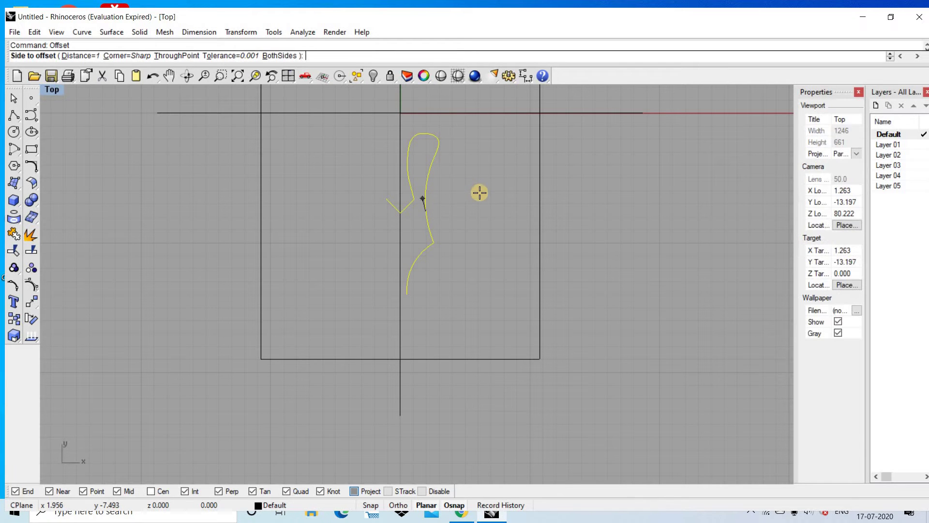
click(479, 192)
scroll(495, 165, up, 1)
key(Escape)
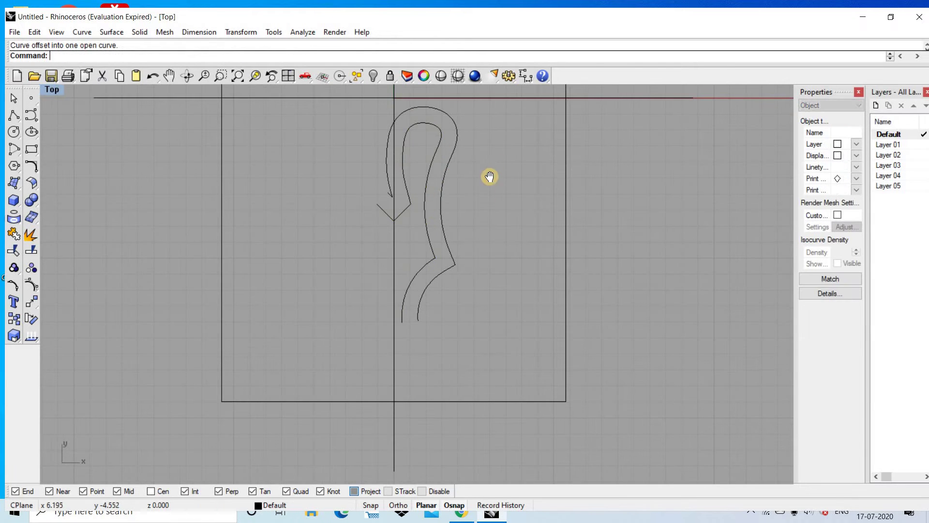
scroll(466, 208, up, 1)
scroll(466, 208, up, 1)
right_drag(455, 170, 444, 215)
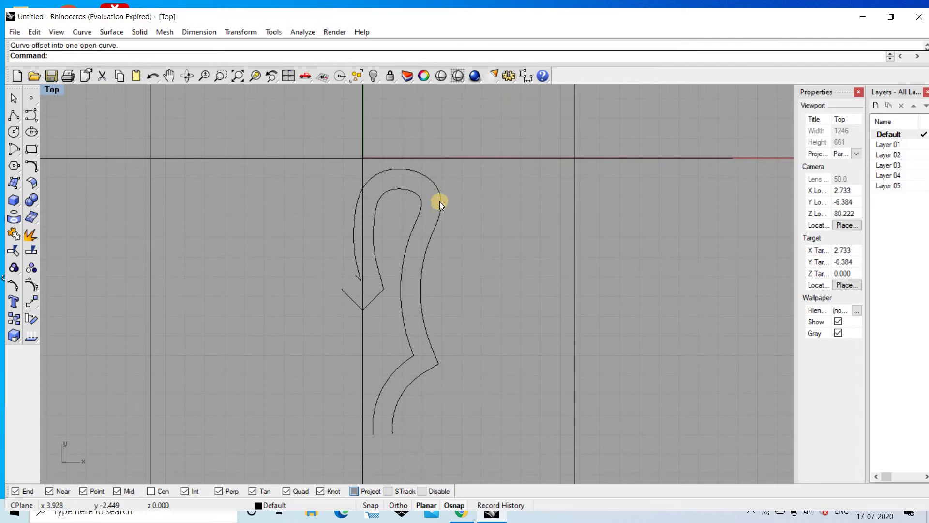
scroll(397, 182, up, 1)
scroll(396, 171, up, 1)
click(398, 166)
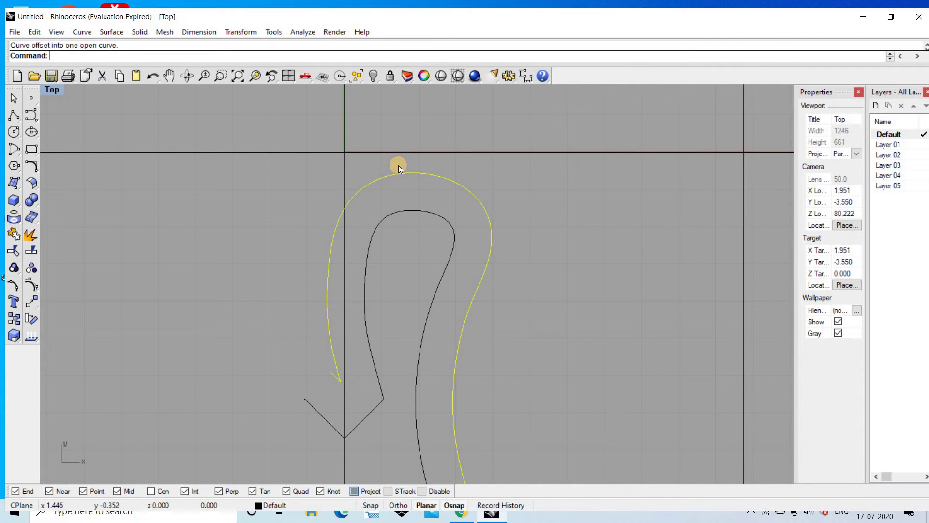
scroll(398, 165, up, 1)
key(ctrl+z)
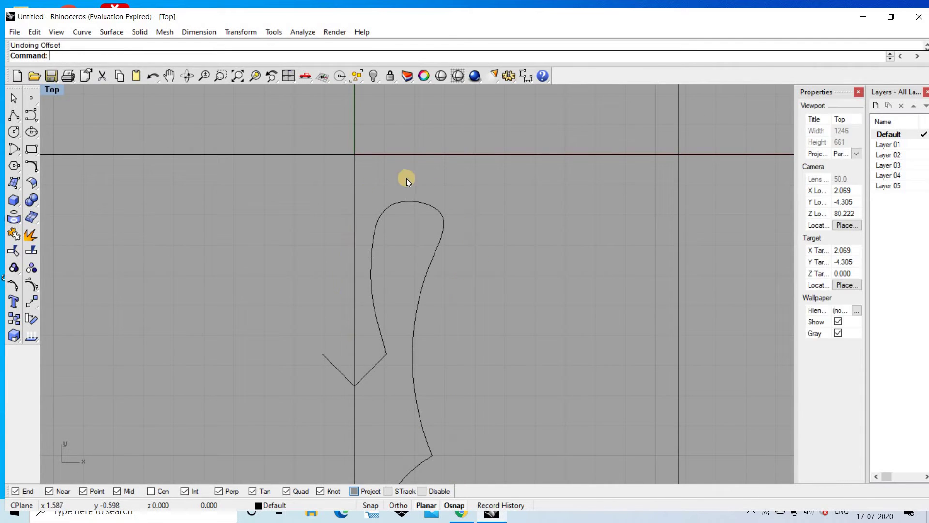
Reshape the gallery curve's top by moving its top-left and right control points
drag(423, 176, 398, 236)
text(Off)
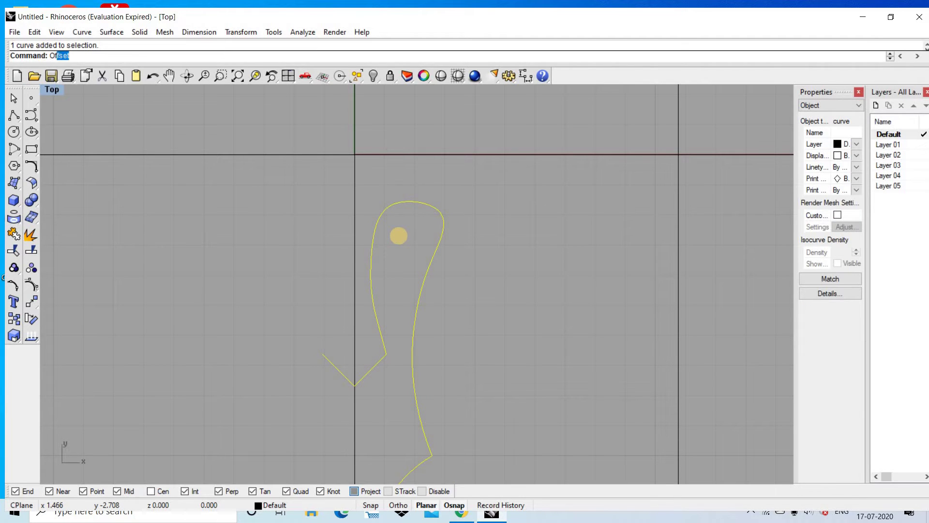
key(Escape)
key(Escape)
click(374, 236)
click(30, 309)
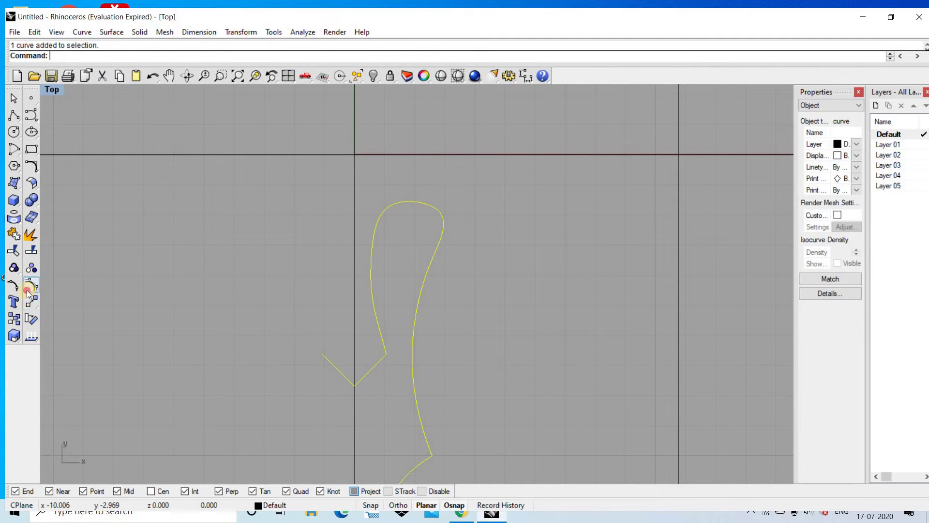
scroll(363, 209, up, 1)
key(Return)
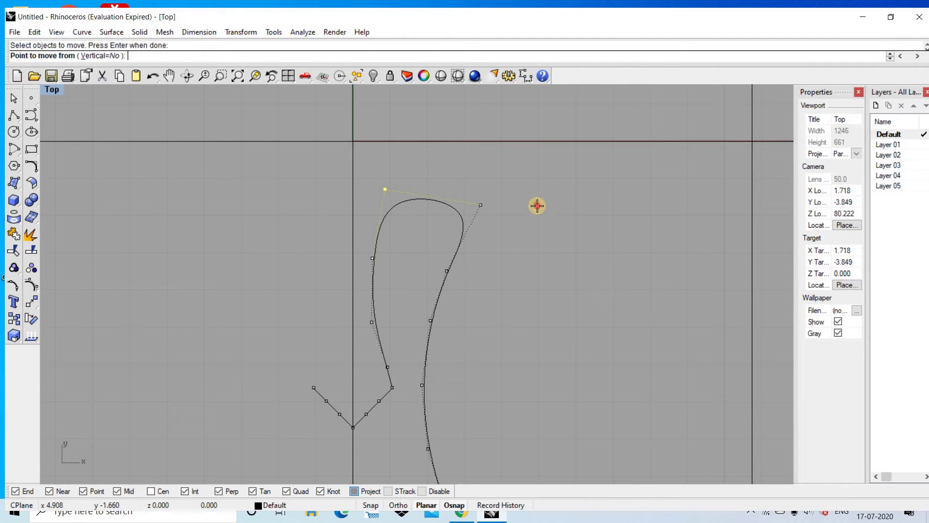
click(536, 204)
click(481, 205)
key(Return)
click(543, 234)
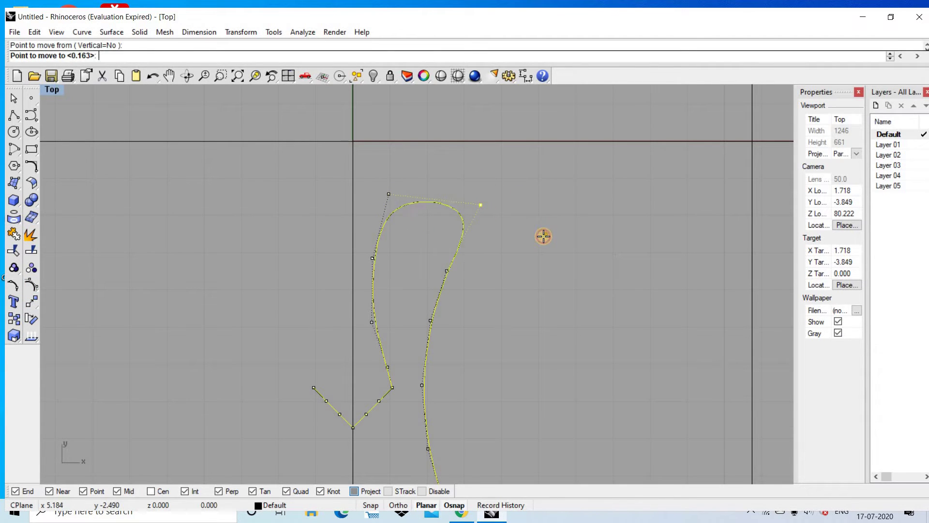
click(445, 220)
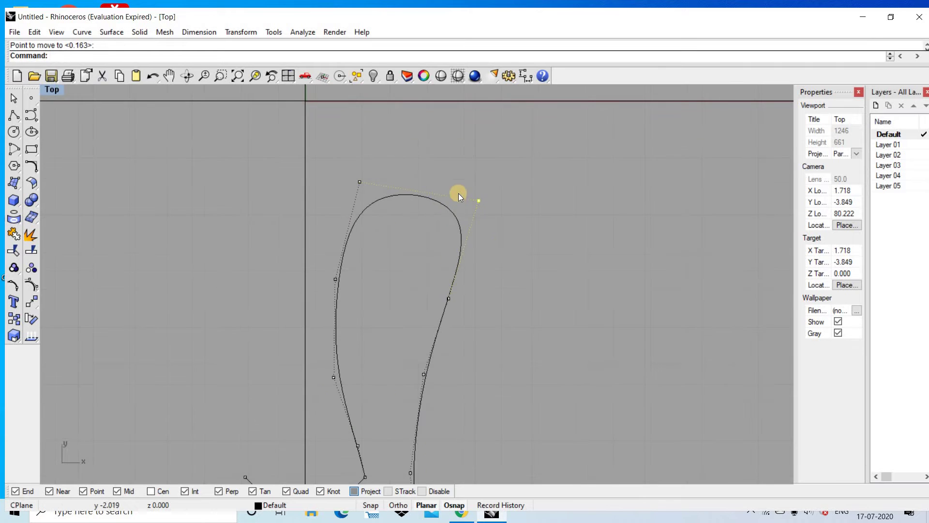
key(Escape)
Offset the reshaped curve at a distance of 1.5
scroll(464, 194, down, 2)
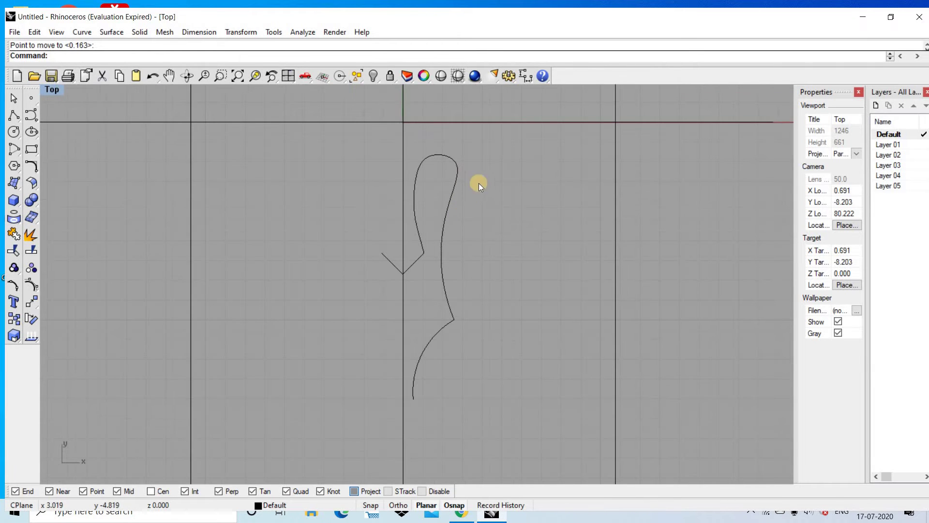
click(432, 229)
scroll(435, 252, down, 1)
right_drag(446, 280, 483, 376)
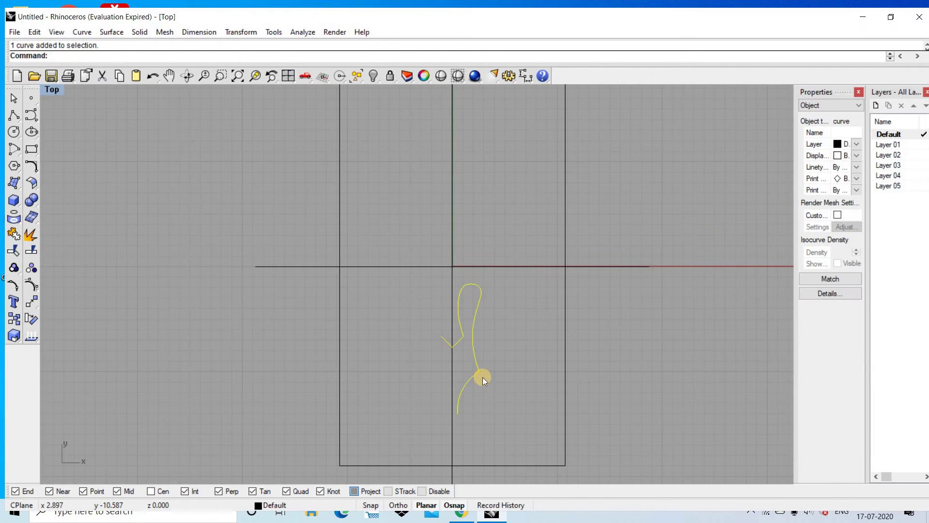
text(Offset)
key(Return)
scroll(493, 314, up, 2)
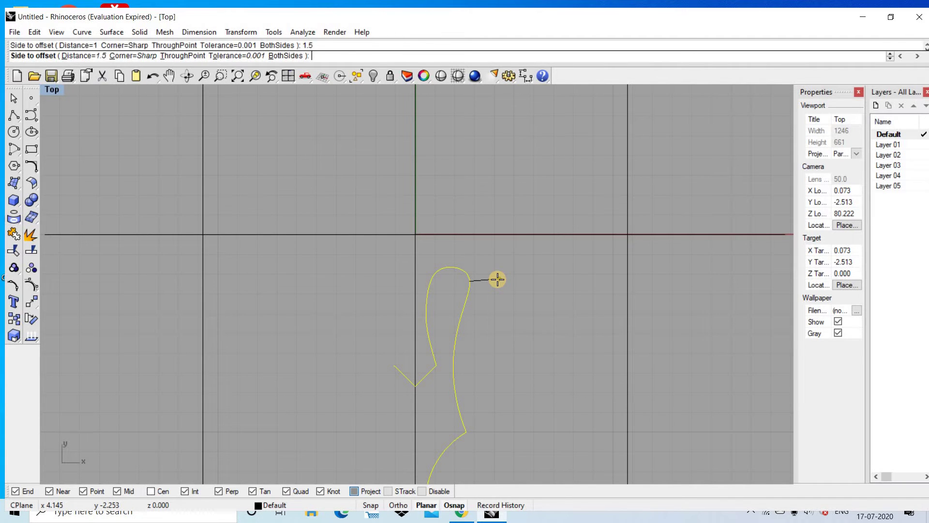
key(Return)
Select and delete the stray diagonal segment
scroll(498, 285, down, 1)
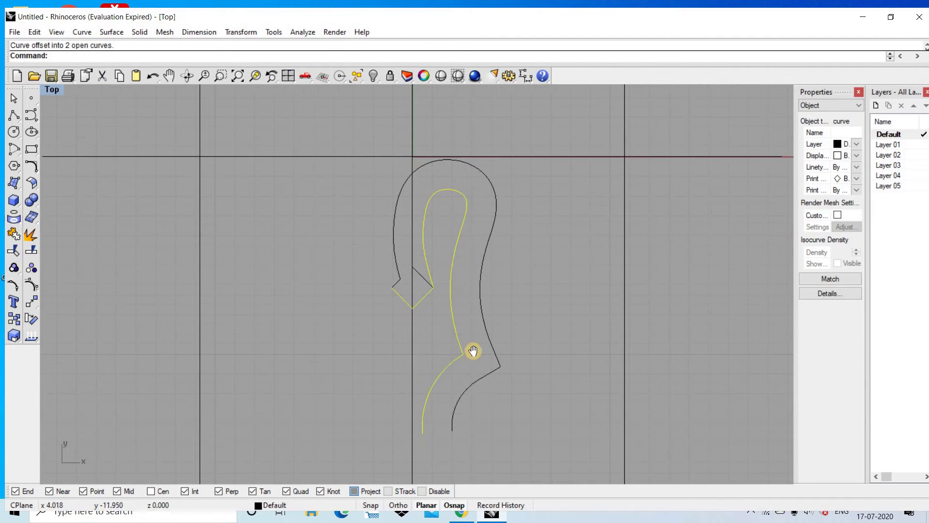
click(529, 309)
scroll(450, 212, up, 2)
scroll(399, 264, up, 1)
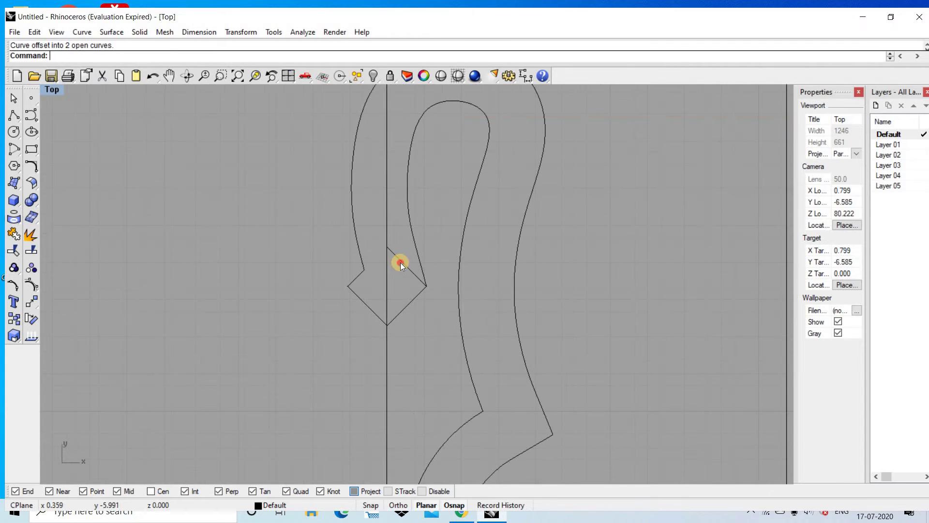
click(400, 262)
key(Return)
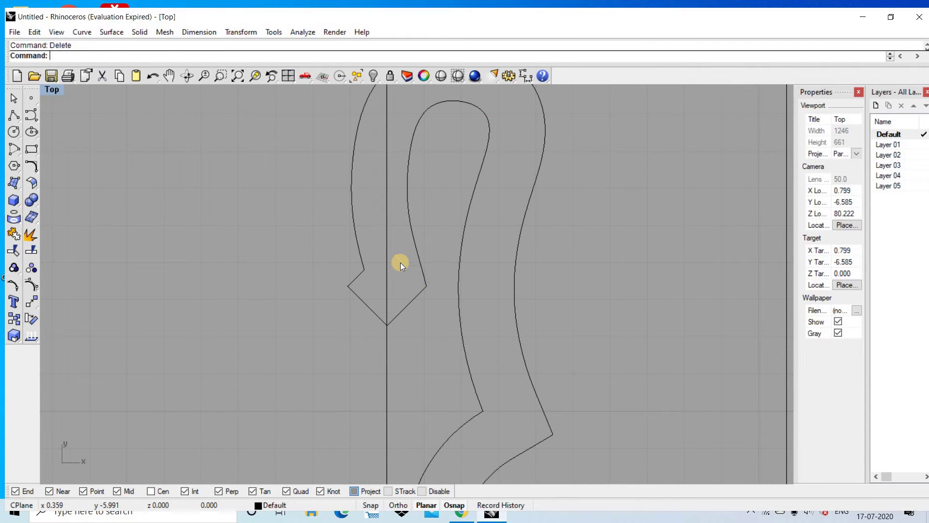
scroll(362, 247, down, 2)
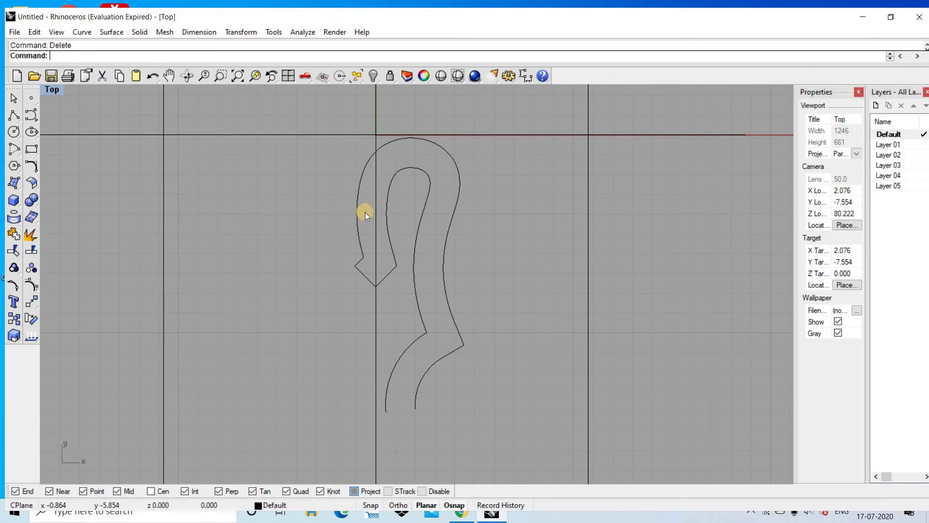
Trim the outer curve and the V's left arm back to the centre axis, then select both curves
scroll(442, 148, down, 2)
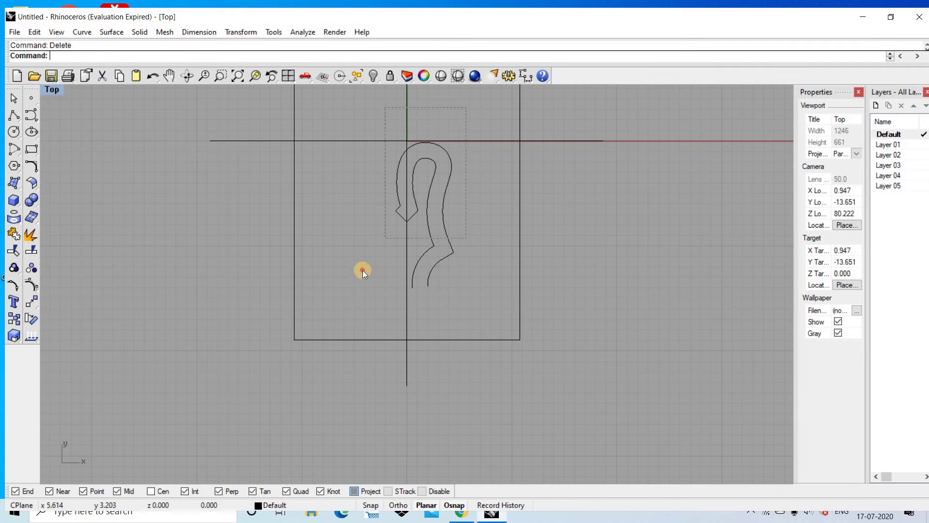
key(ctrl+a)
text(trim)
key(Return)
scroll(401, 187, up, 2)
scroll(389, 130, up, 1)
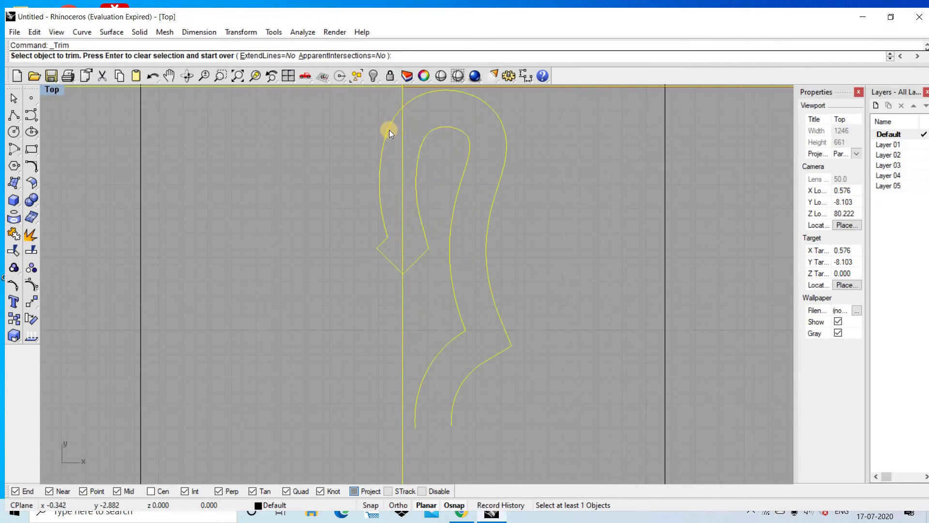
click(389, 130)
scroll(384, 258, up, 1)
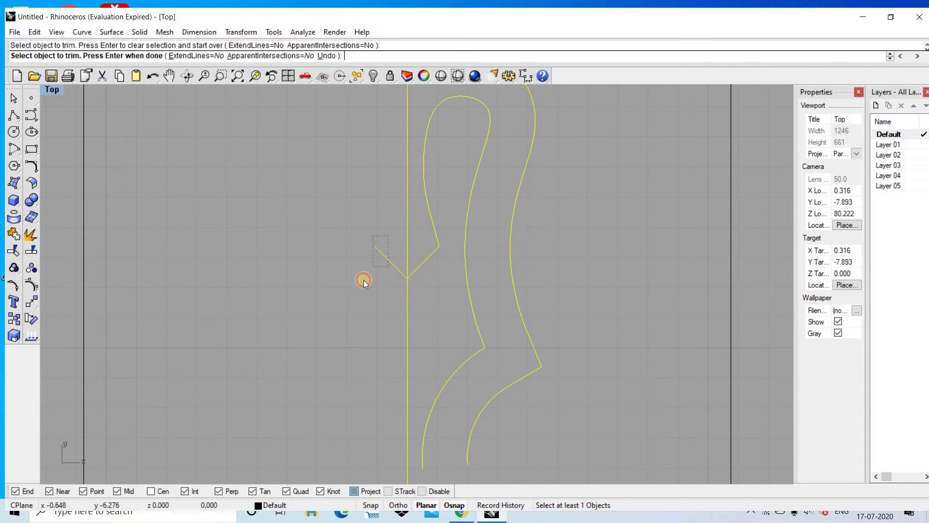
click(396, 268)
scroll(411, 264, down, 5)
key(Return)
scroll(448, 246, up, 1)
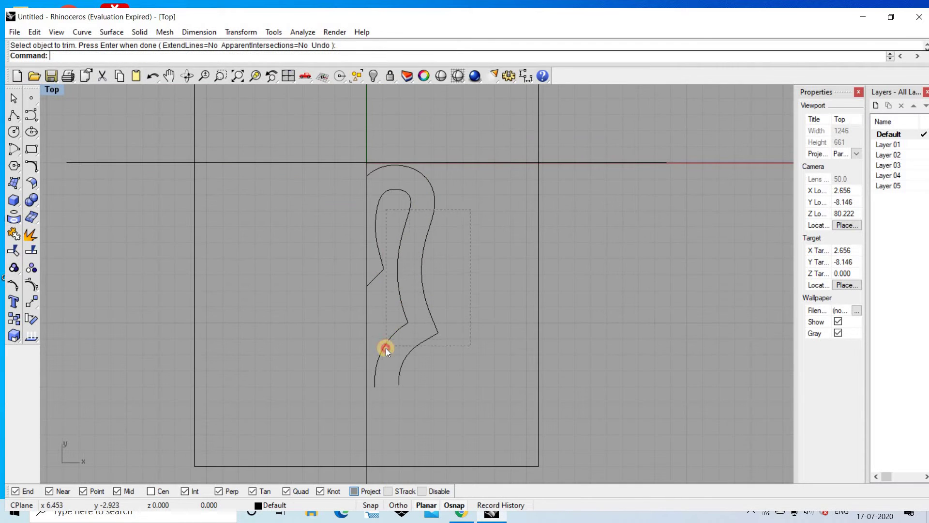
drag(386, 348, 386, 348)
Try joining the two curves, then mirror them across the vertical axis from origin 0
key(ctrl+j)
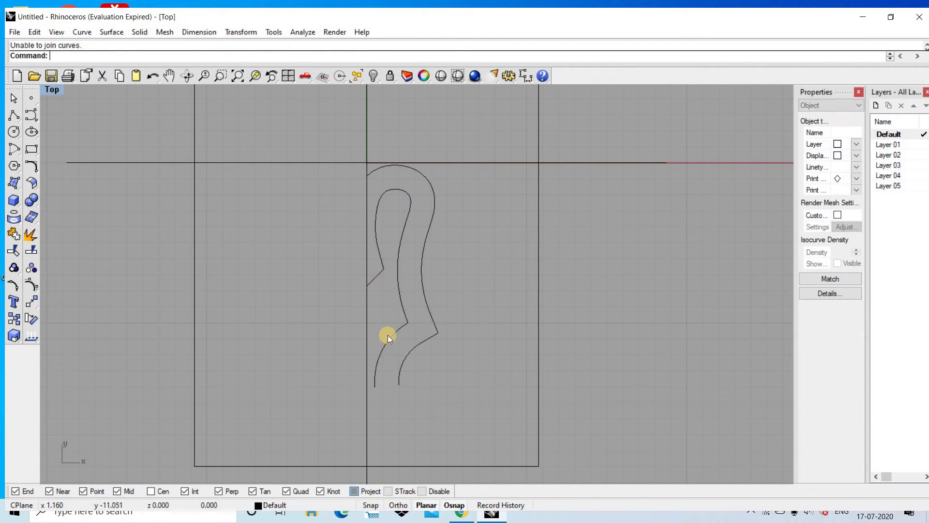
text(Mirror)
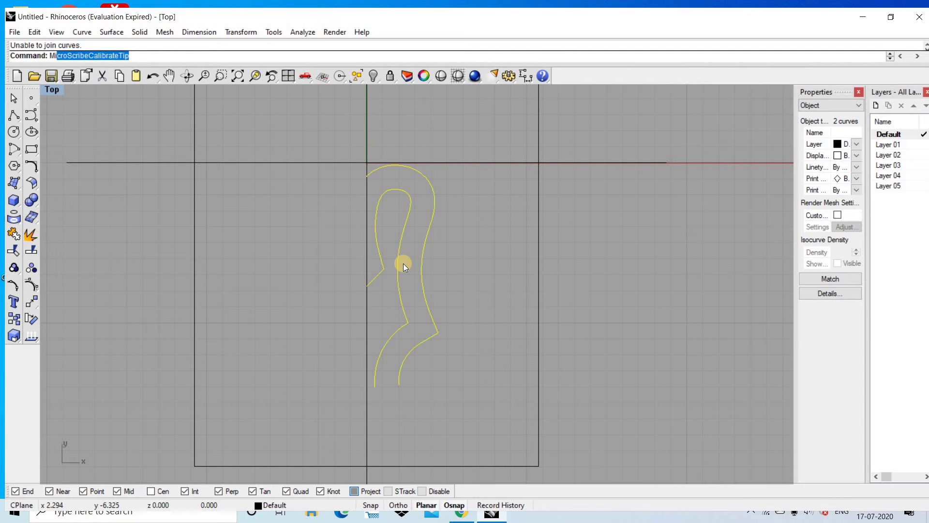
key(Return)
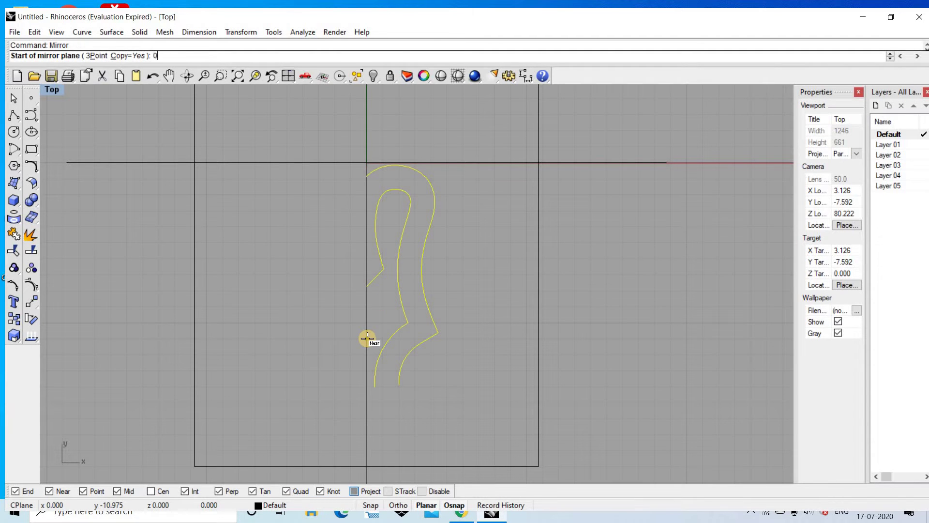
key(Return)
click(370, 326)
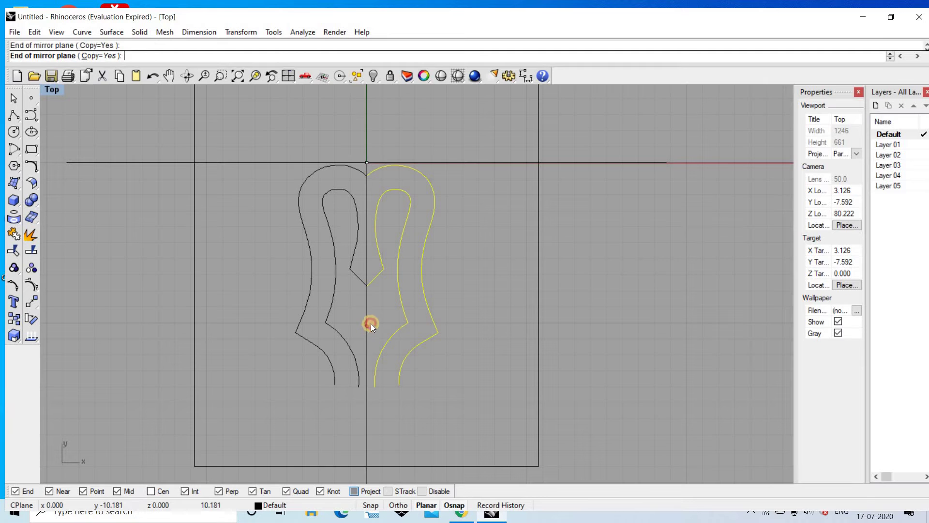
click(544, 225)
Undo the first mirror and mirror the half-outline across the vertical axis again
scroll(369, 219, up, 3)
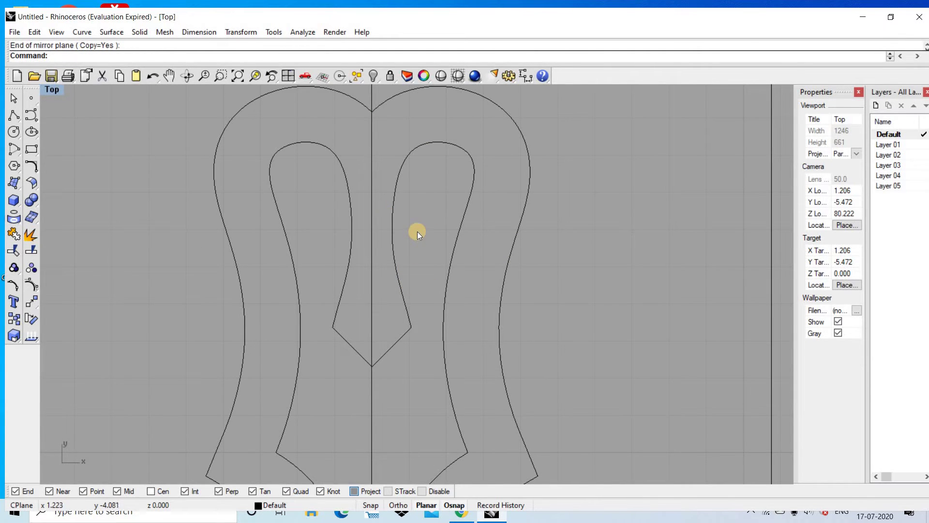
key(ctrl+z)
scroll(420, 216, down, 3)
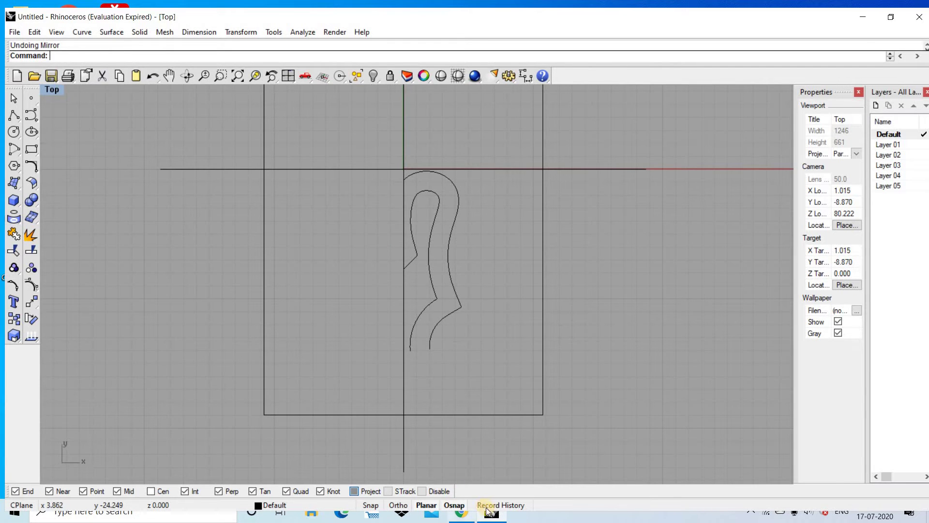
scroll(459, 237, down, 2)
scroll(408, 292, up, 2)
click(406, 295)
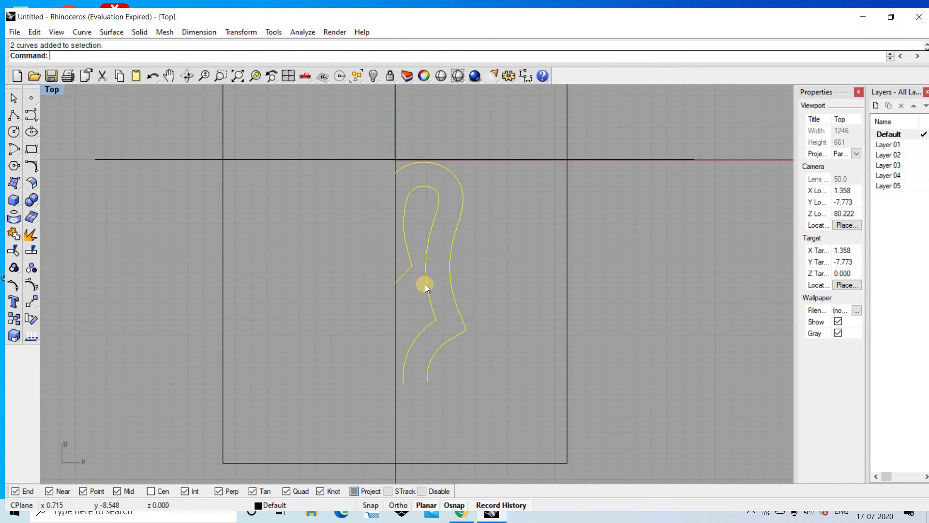
key(Return)
text(0)
key(Return)
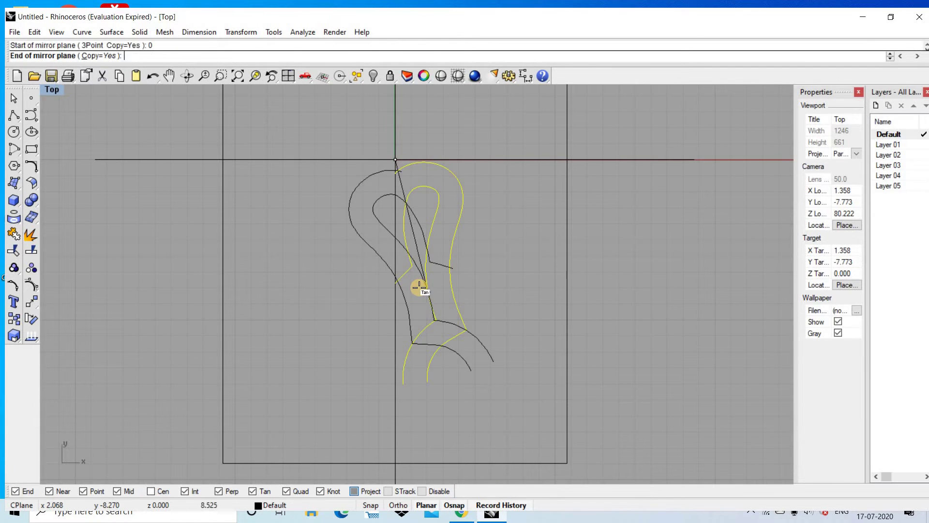
click(397, 304)
scroll(403, 254, up, 1)
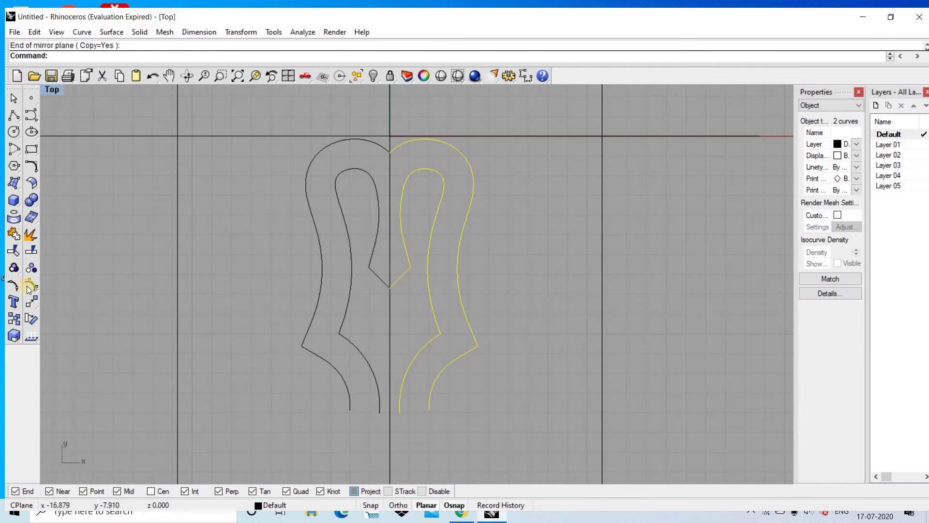
key(Escape)
click(31, 301)
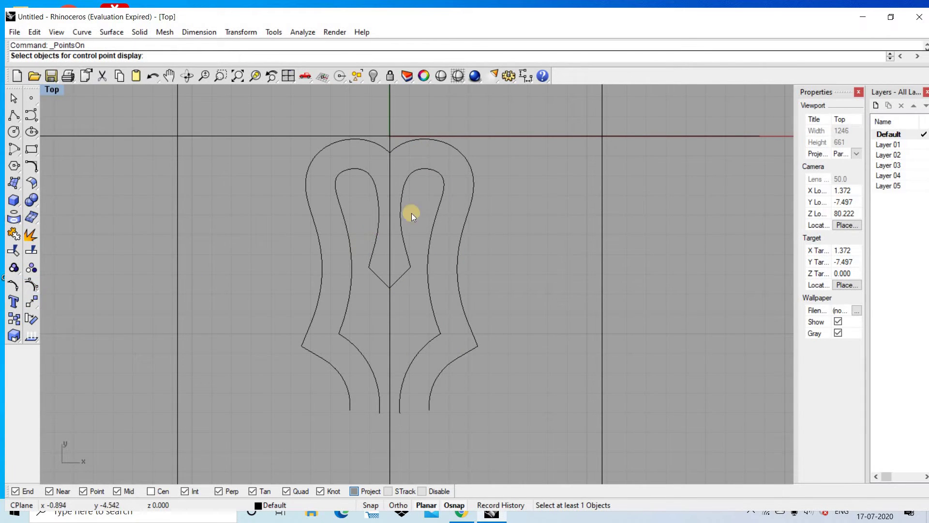
Show the right inner curve's control points and nudge its two left-side points slightly
scroll(412, 213, up, 3)
click(430, 212)
key(Return)
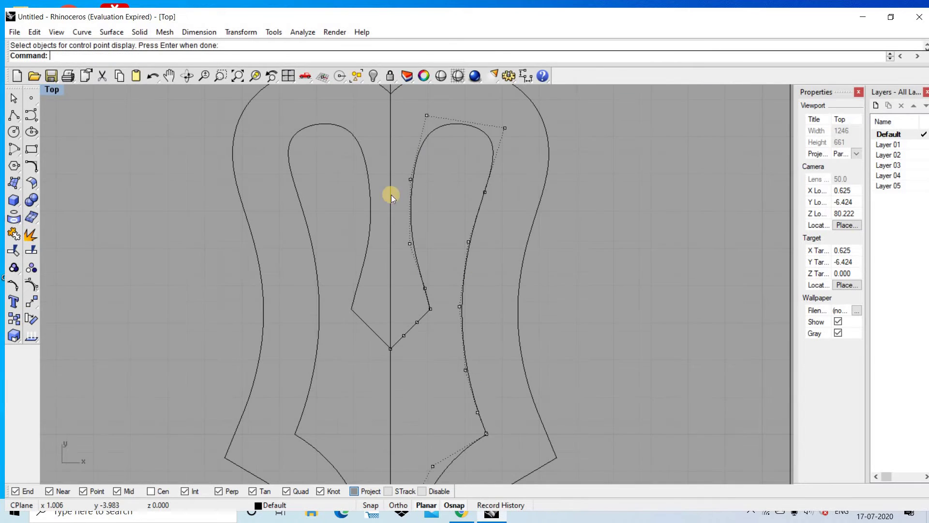
click(32, 301)
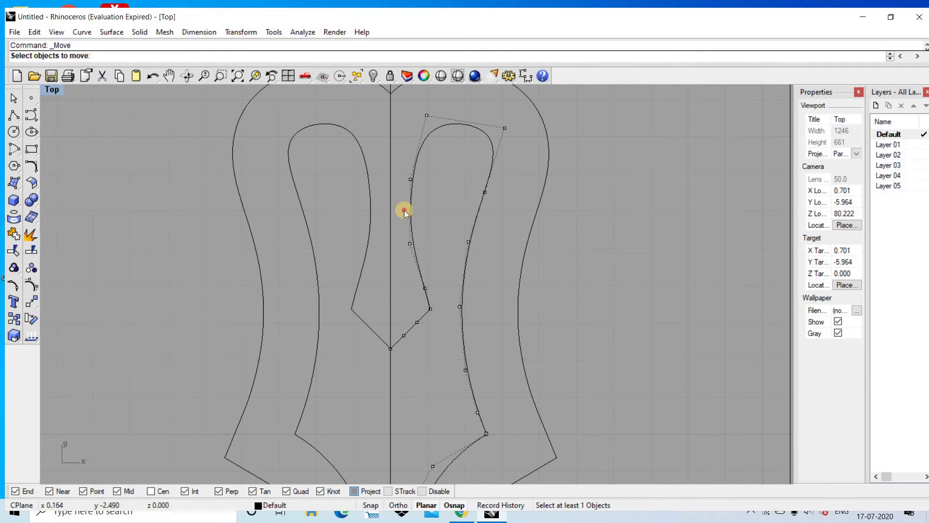
drag(425, 205, 405, 199)
key(Return)
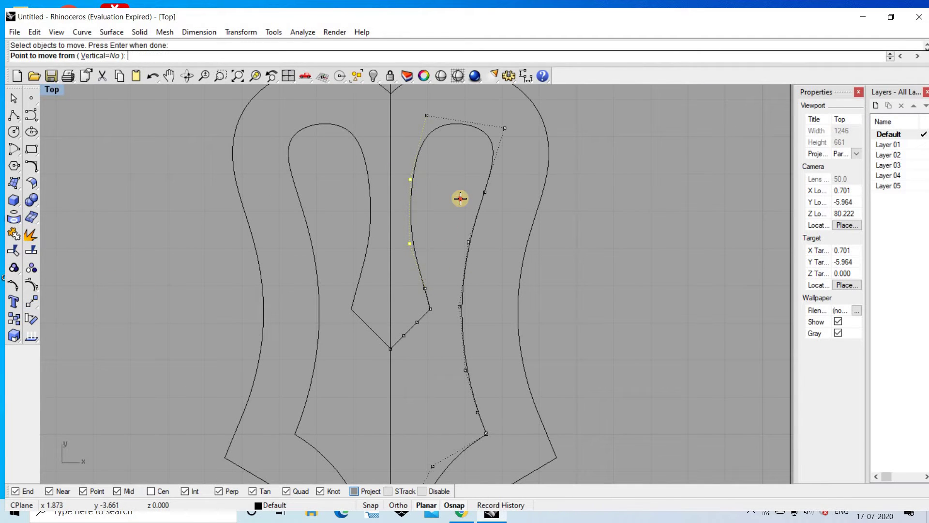
click(460, 198)
click(463, 200)
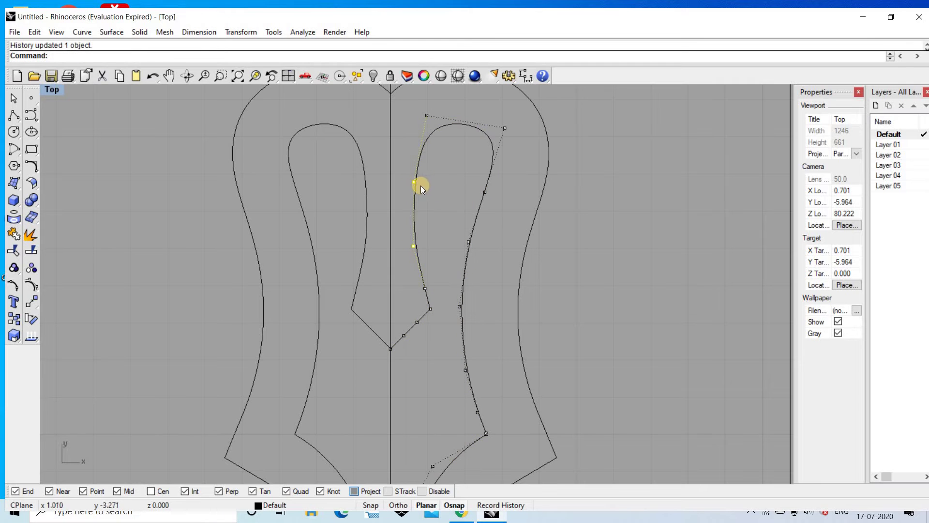
Nudge the curve's top-right control point slightly down and left
scroll(433, 118, up, 3)
key(Return)
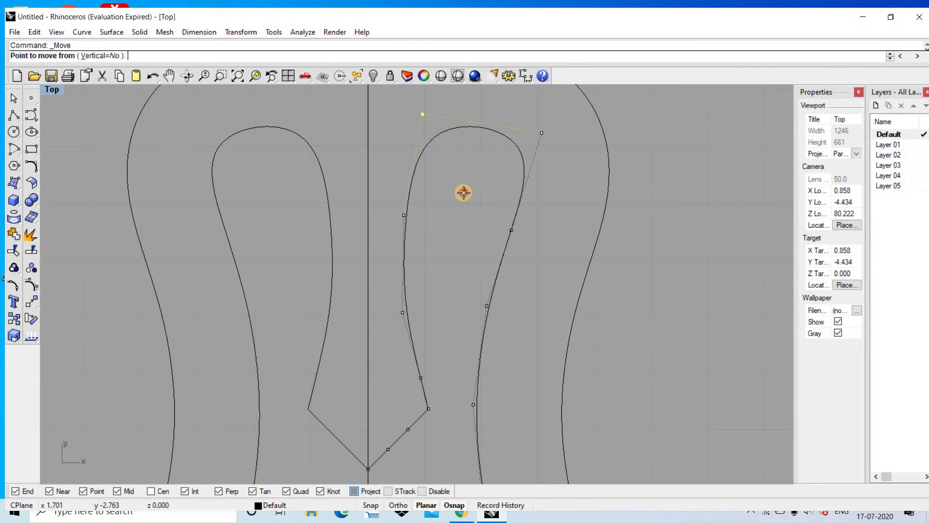
click(462, 191)
drag(535, 93, 554, 177)
key(Return)
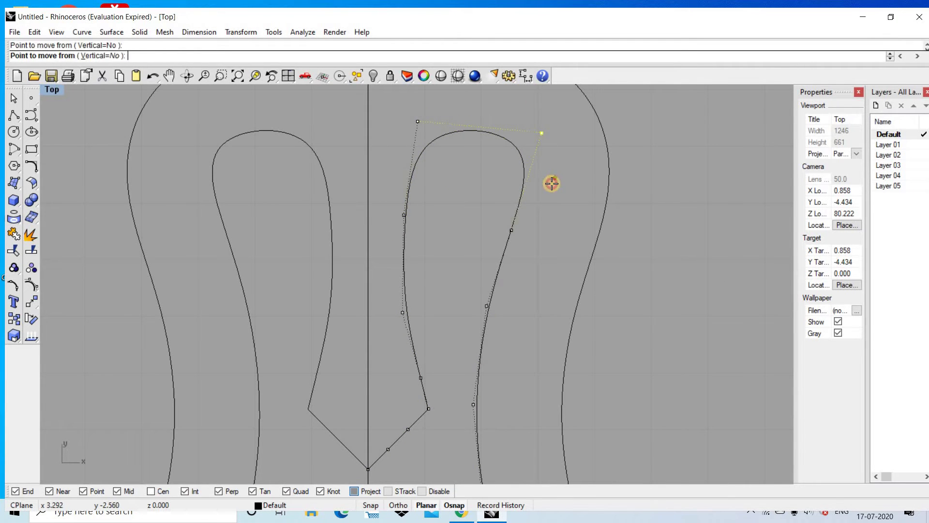
click(554, 183)
click(550, 190)
scroll(482, 156, down, 3)
scroll(513, 137, up, 3)
drag(512, 136, 534, 190)
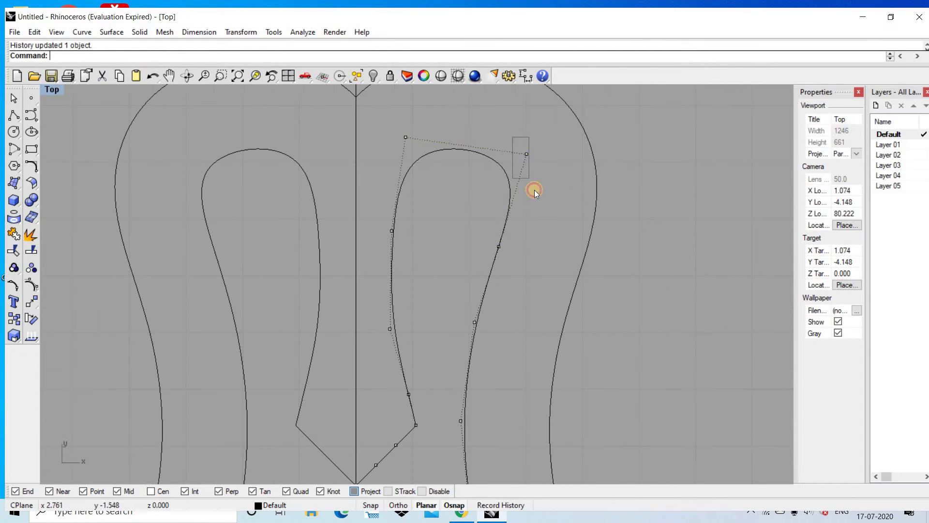
key(Return)
click(497, 181)
Nudge the top-left control point, then shift the two left-side points slightly right
drag(398, 113, 439, 183)
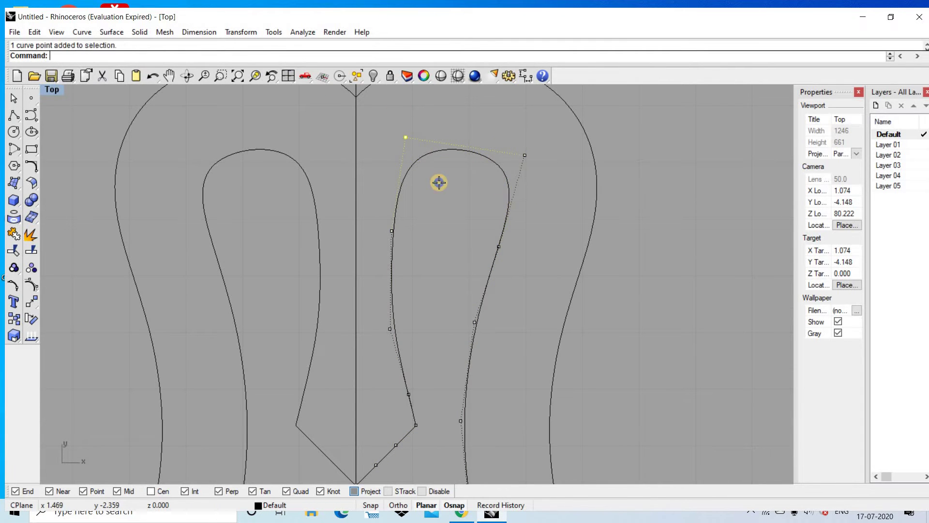
key(Return)
click(402, 242)
click(407, 244)
drag(381, 212, 420, 354)
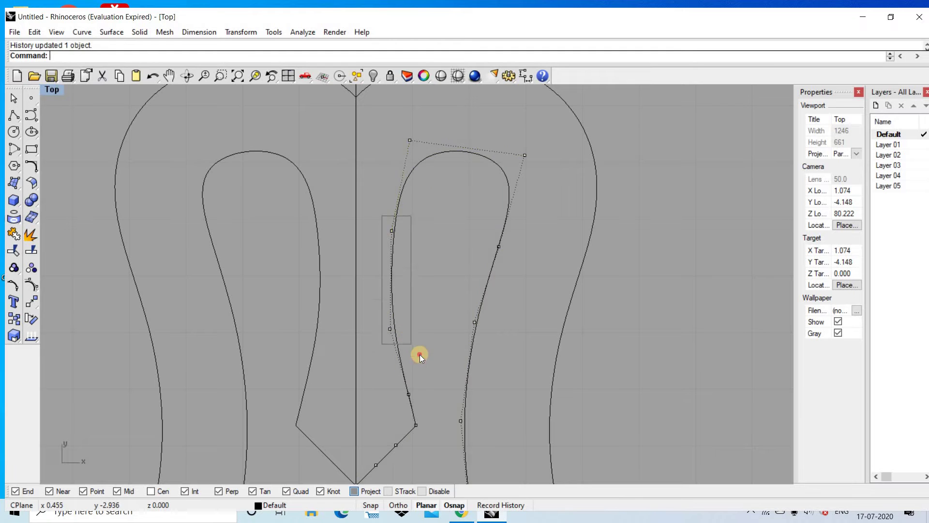
key(Return)
click(421, 353)
click(407, 325)
scroll(407, 325, down, 5)
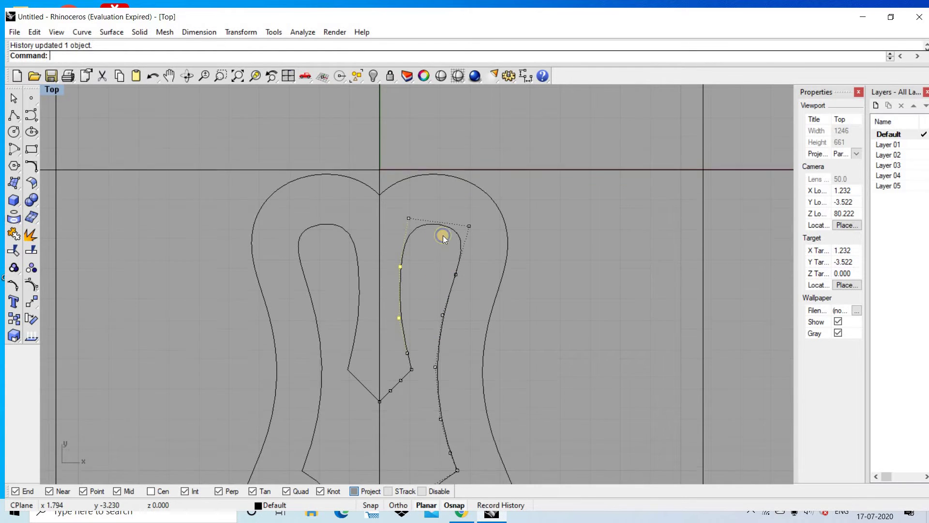
Clear the point selection and undo the last control-point move
key(Escape)
key(Escape)
scroll(451, 358, down, 3)
scroll(443, 295, down, 2)
scroll(443, 295, up, 3)
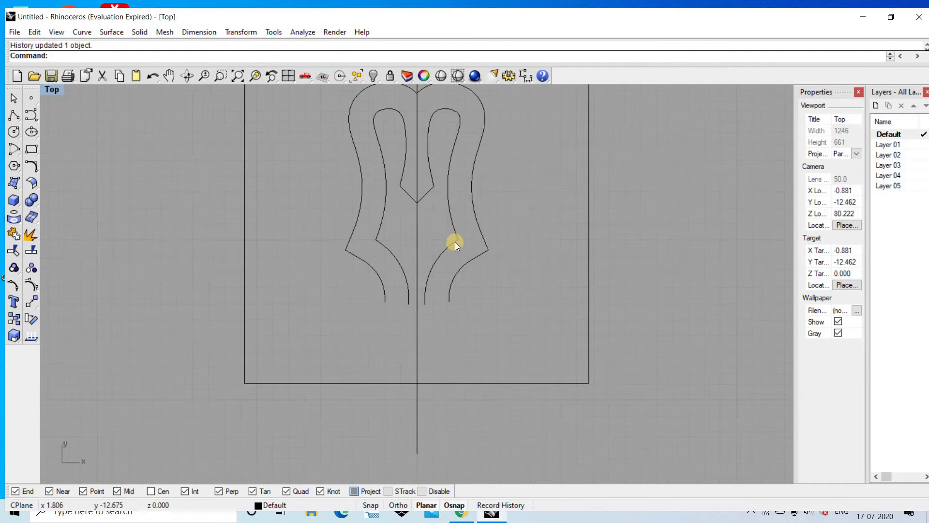
scroll(454, 242, up, 4)
scroll(474, 223, down, 5)
scroll(451, 243, up, 2)
scroll(460, 247, up, 1)
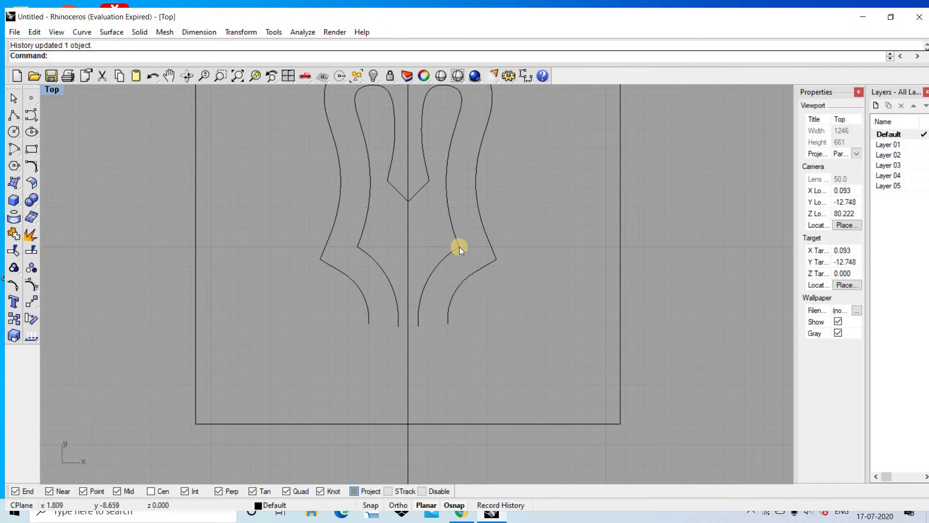
scroll(459, 247, up, 1)
key(ctrl+z)
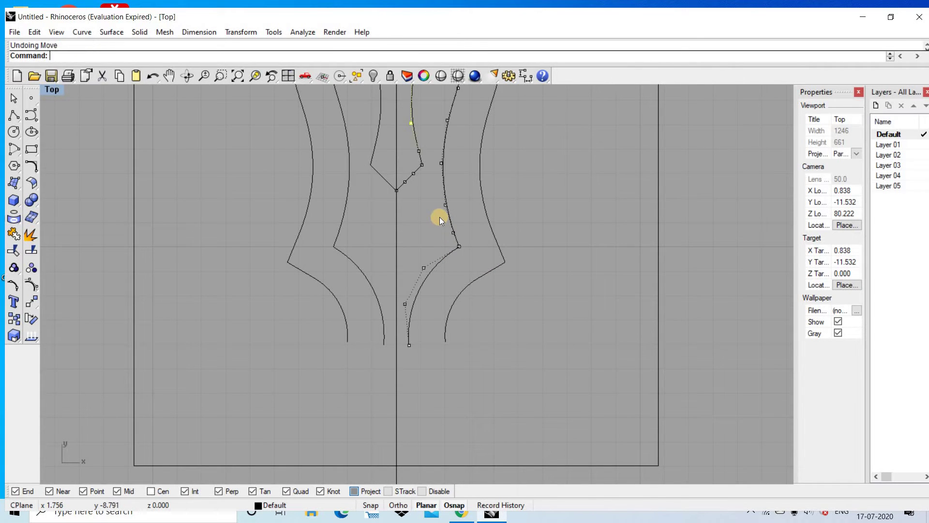
Move the right inner curve's lower corner point to a slightly shifted position
scroll(454, 242, down, 3)
scroll(491, 223, up, 4)
scroll(451, 223, down, 2)
scroll(450, 223, up, 2)
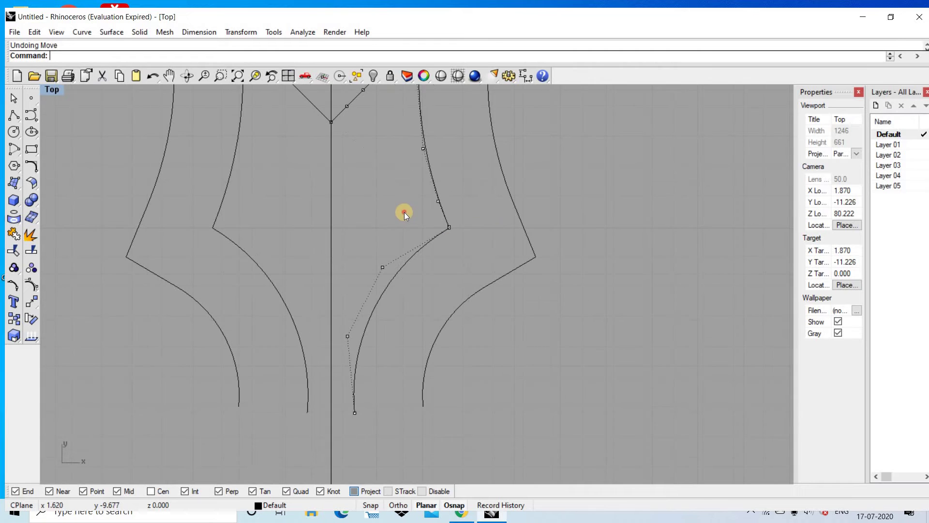
drag(404, 213, 479, 251)
click(37, 308)
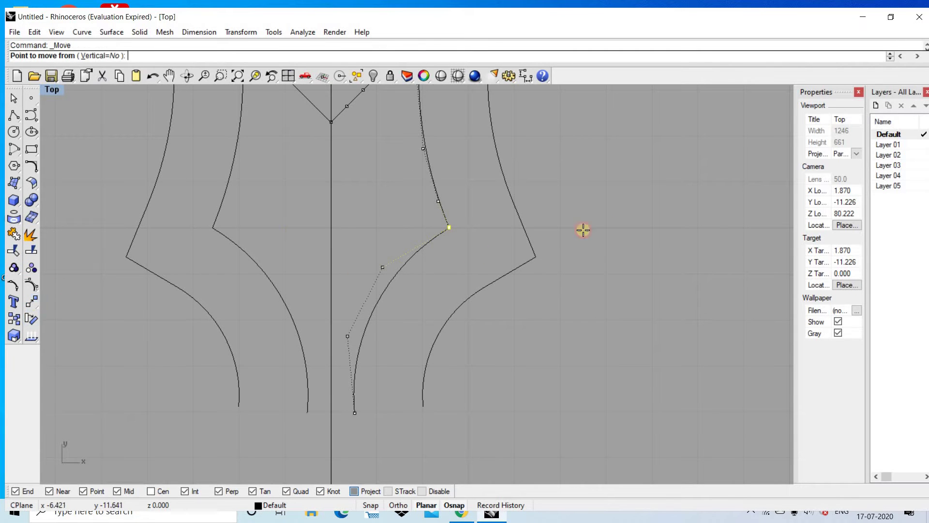
click(613, 228)
click(570, 209)
scroll(479, 204, down, 3)
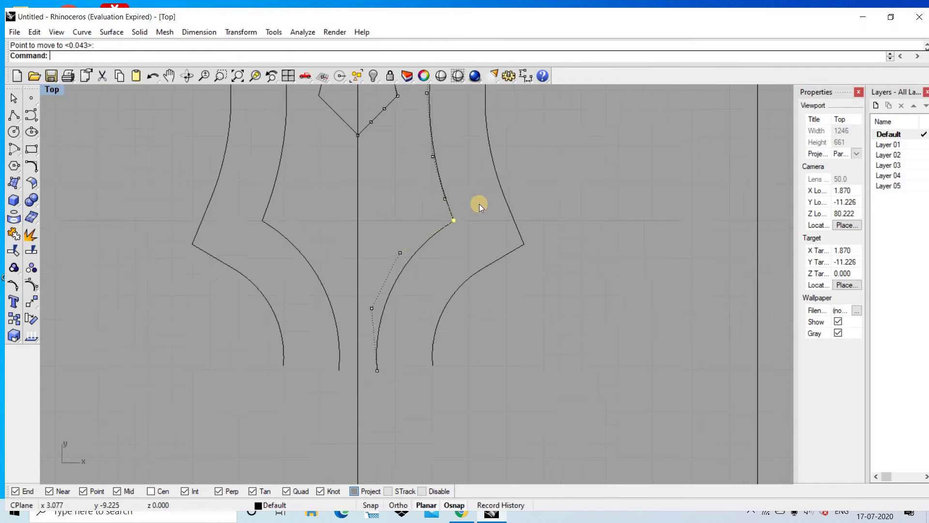
scroll(428, 230, down, 5)
scroll(463, 174, down, 3)
scroll(391, 277, up, 1)
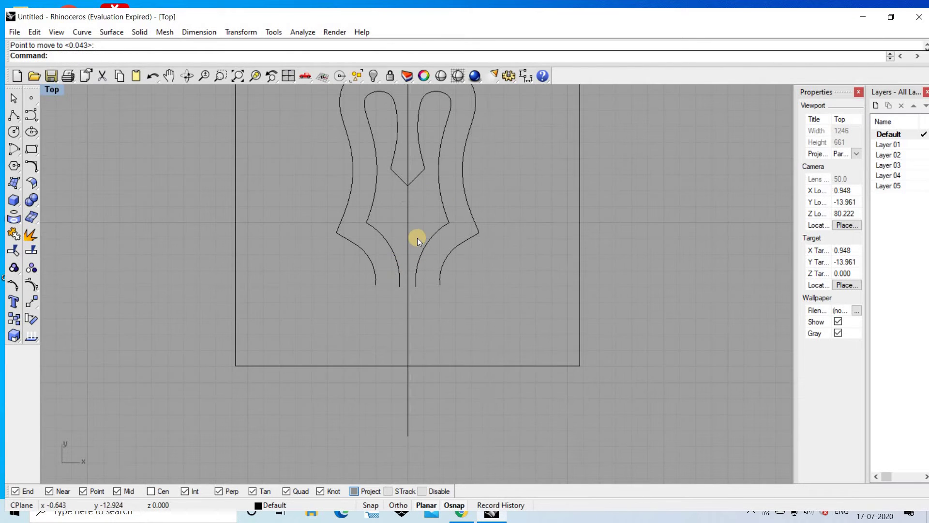
scroll(425, 271, down, 2)
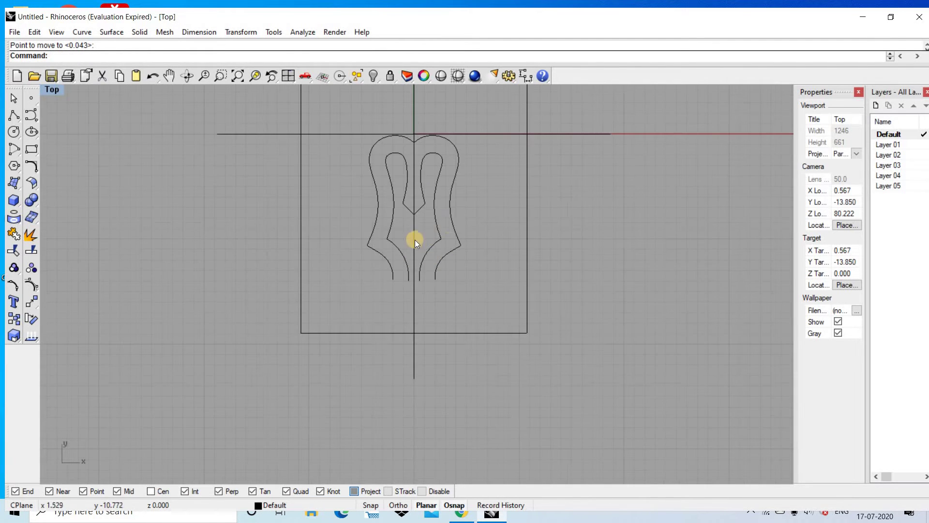
scroll(436, 276, up, 2)
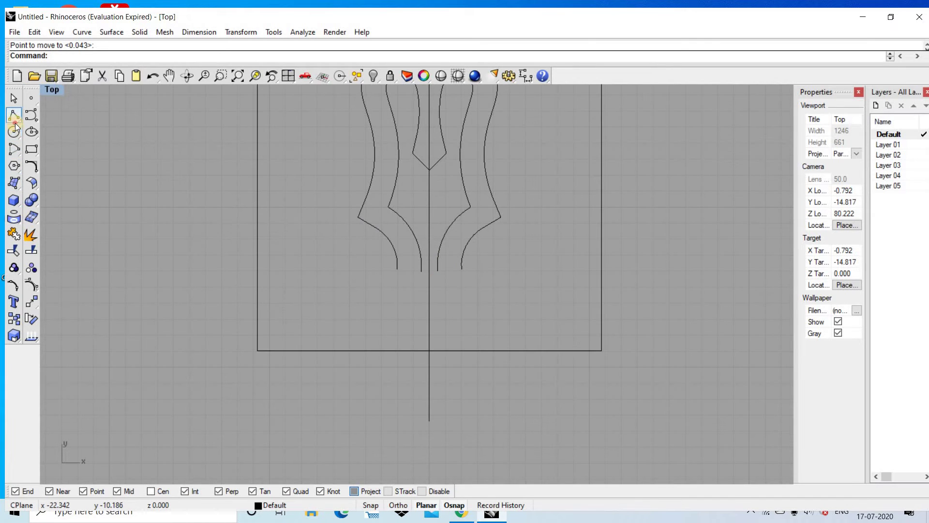
Draw two short straight lines closing the bottom ends of both gallery legs
click(14, 115)
scroll(394, 280, up, 2)
click(389, 260)
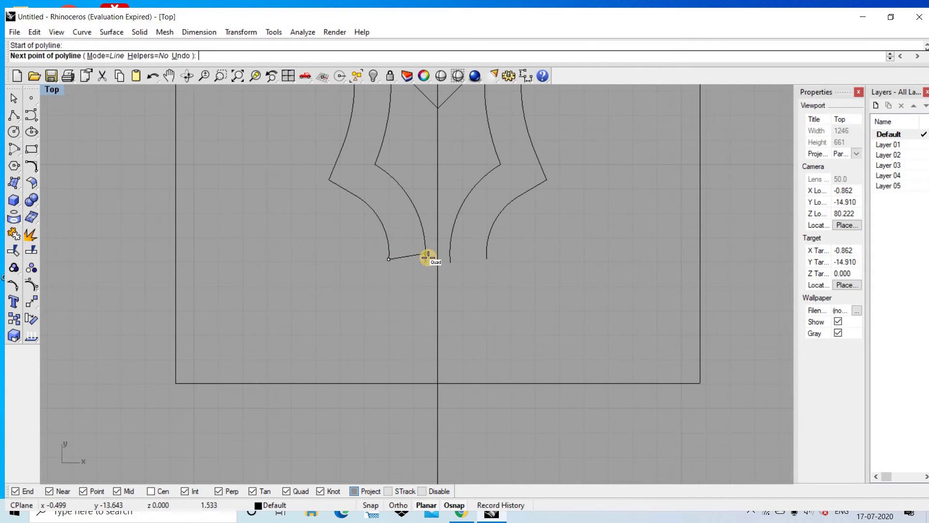
scroll(427, 262, up, 2)
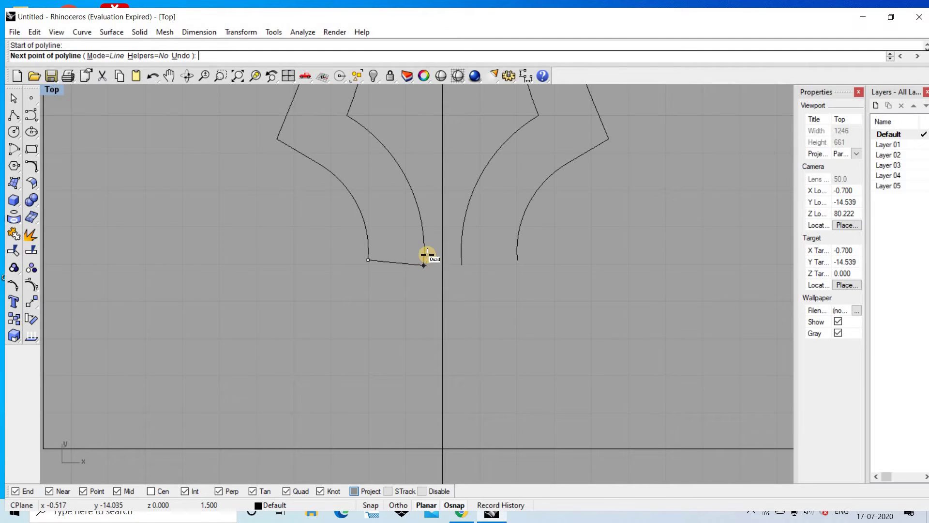
click(425, 258)
key(Return)
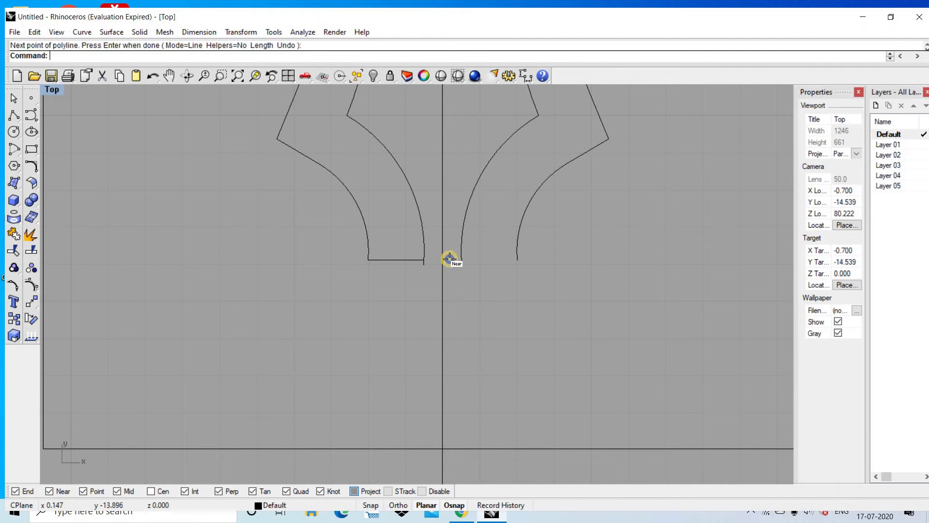
key(Return)
scroll(464, 259, up, 3)
click(562, 259)
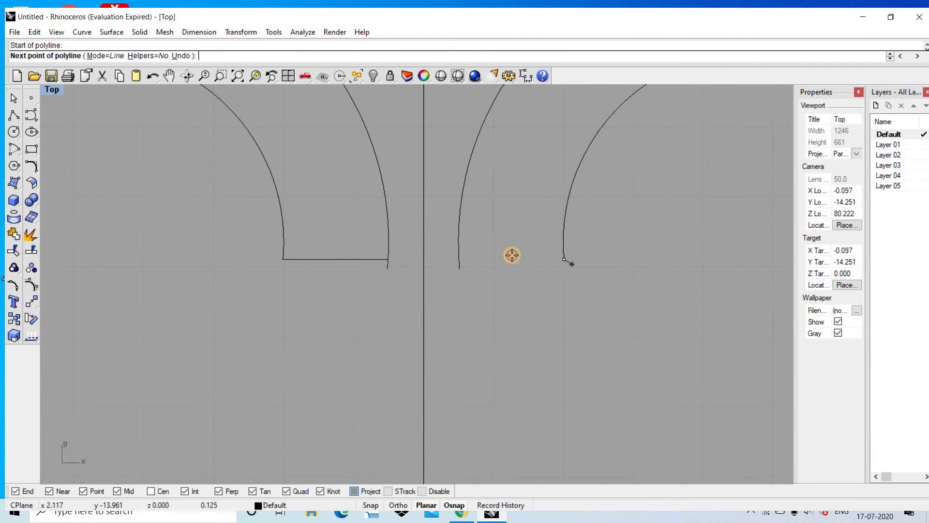
click(459, 252)
key(Return)
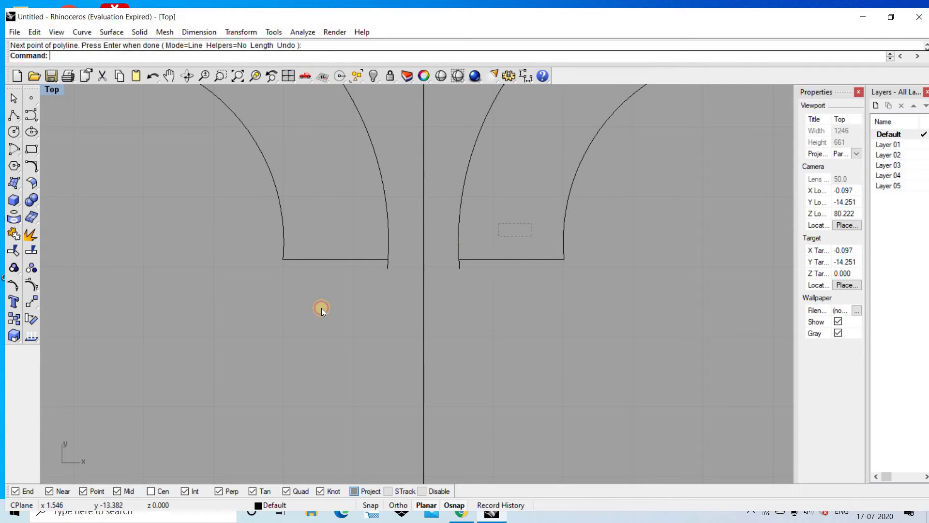
Trim away the overhanging arc ends beyond the new closing lines
key(ctrl+a)
text(trim)
key(Return)
scroll(400, 244, up, 2)
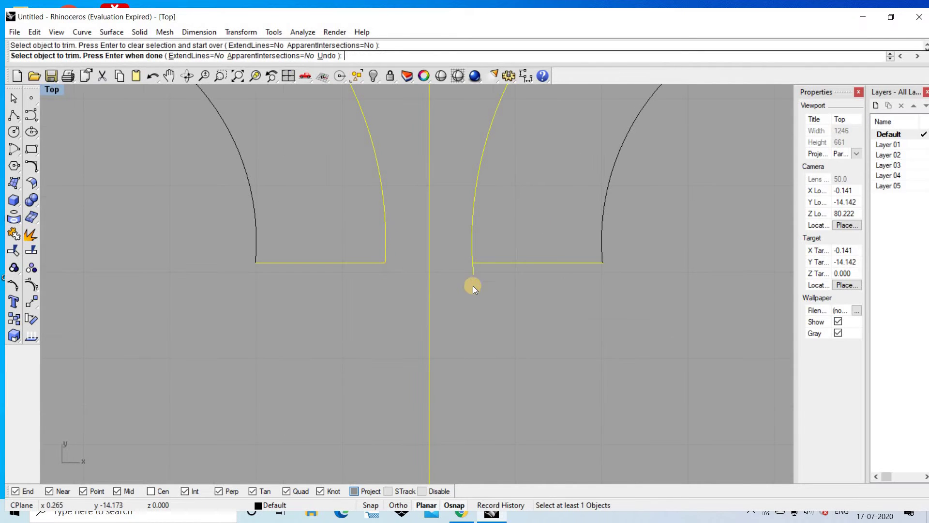
key(Return)
scroll(474, 274, down, 2)
key(Escape)
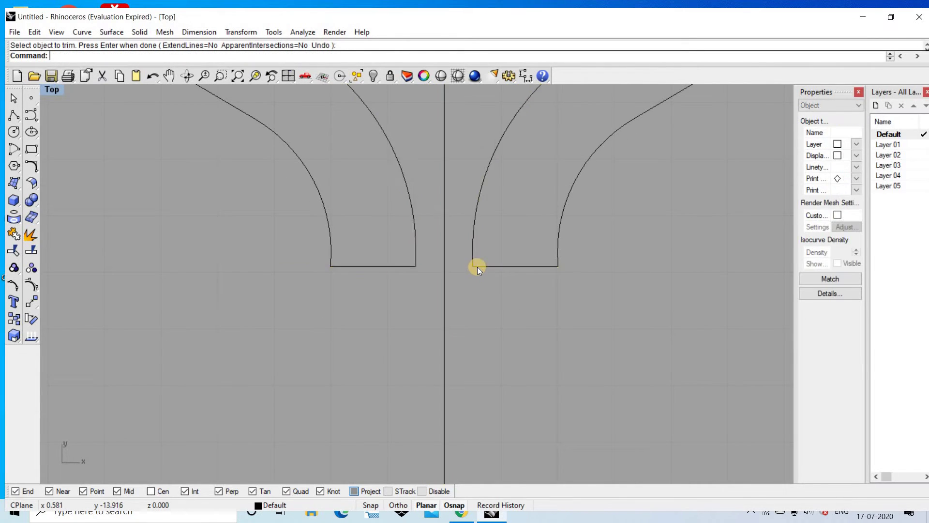
Select all six outline curves and join them into one closed curve
scroll(474, 275, down, 3)
scroll(474, 278, down, 4)
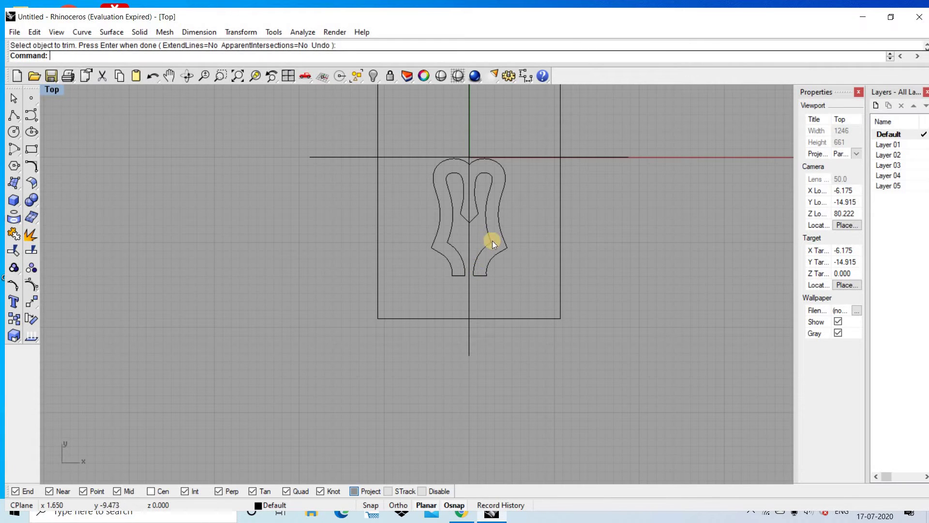
drag(475, 281, 476, 282)
scroll(445, 259, up, 1)
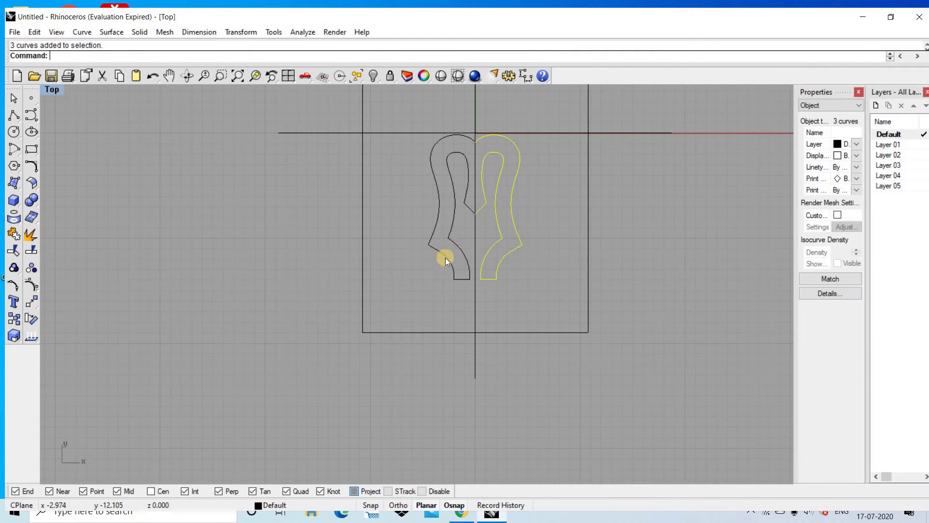
scroll(459, 226, up, 2)
scroll(406, 301, up, 4)
drag(405, 301, 479, 313)
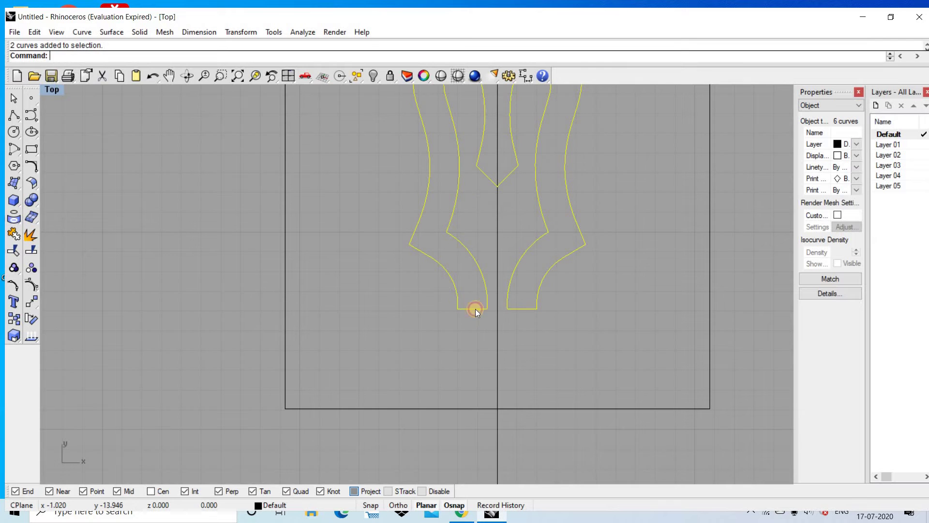
scroll(474, 300, down, 2)
key(ctrl+j)
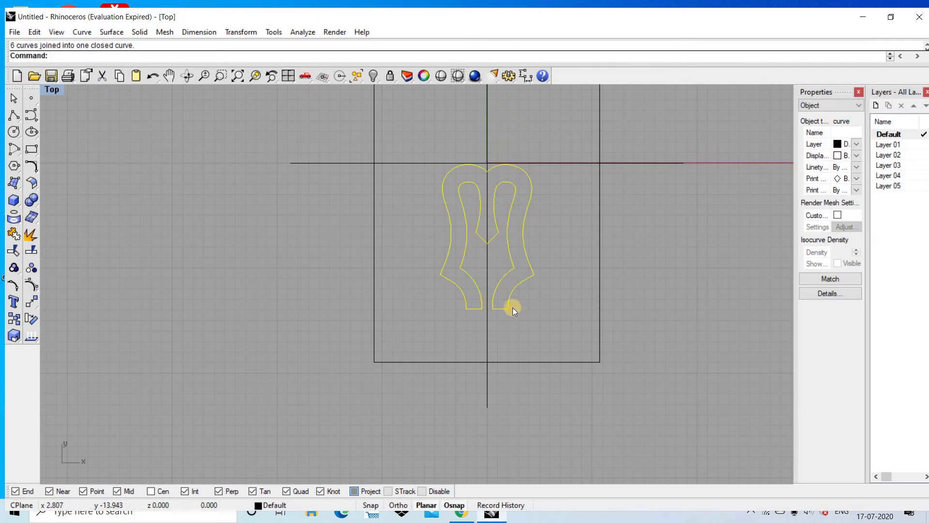
click(510, 306)
scroll(510, 285, down, 2)
scroll(509, 277, up, 2)
Restore the four-view layout and turn the closed gallery outline into a PlanarSrf surface
right_drag(505, 280, 560, 269)
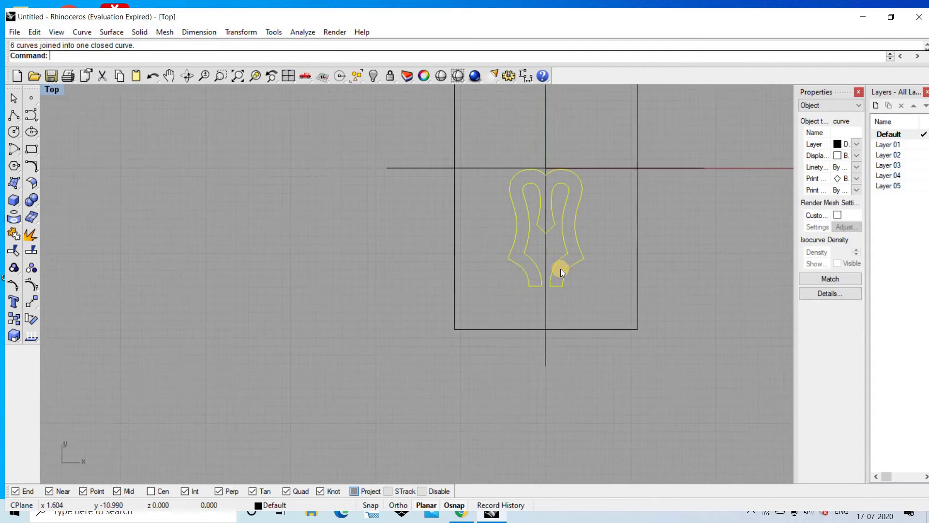
scroll(560, 269, down, 3)
key(ctrl+m)
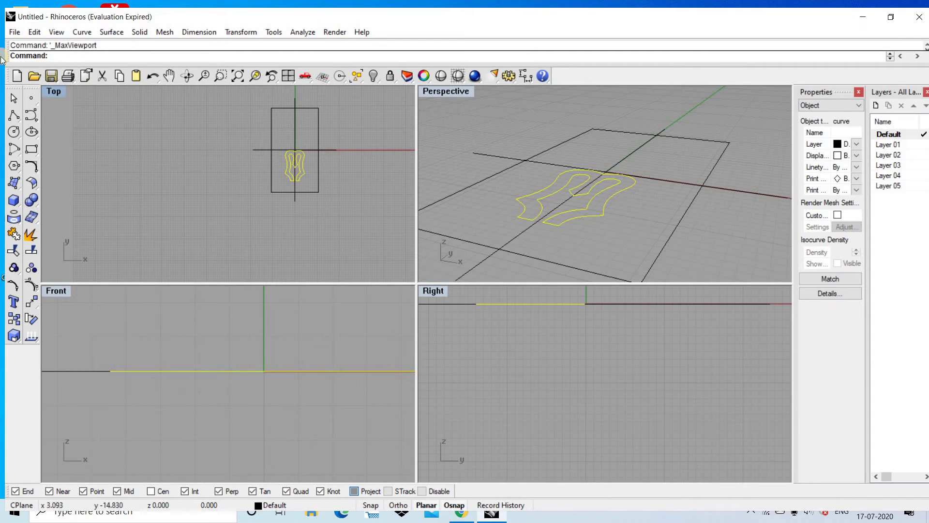
text(PlaceHole)
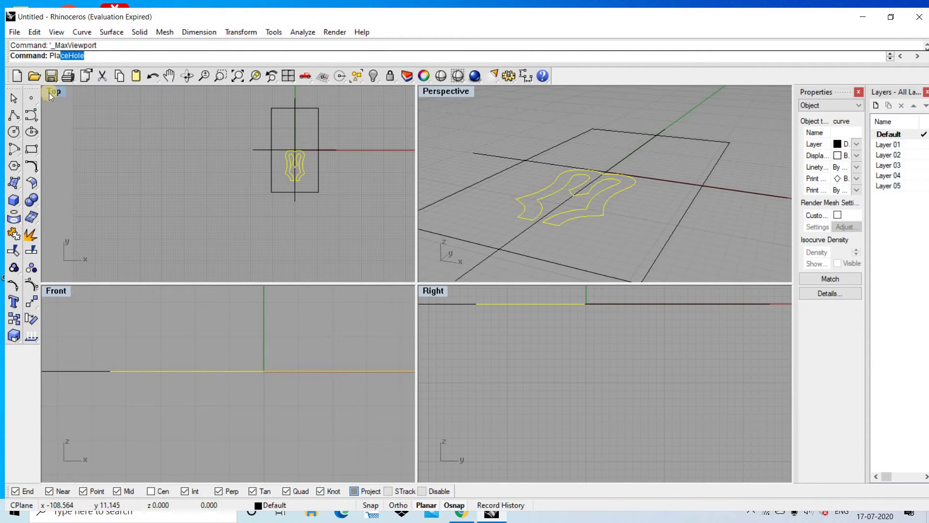
click(89, 98)
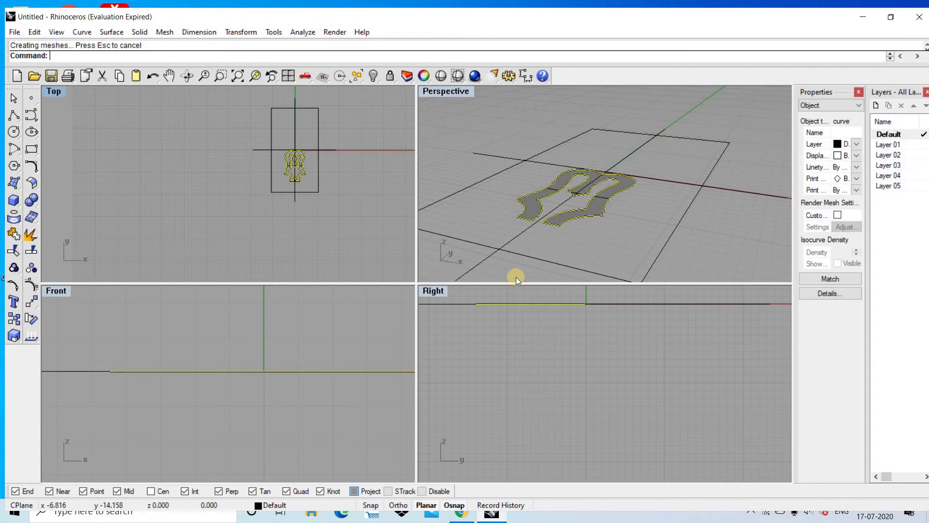
mouse_move(585, 210)
right_down()
mouse_move(544, 224)
mouse_move(575, 192)
mouse_move(557, 206)
mouse_move(506, 209)
mouse_move(543, 214)
mouse_move(584, 242)
mouse_move(605, 183)
right_up()
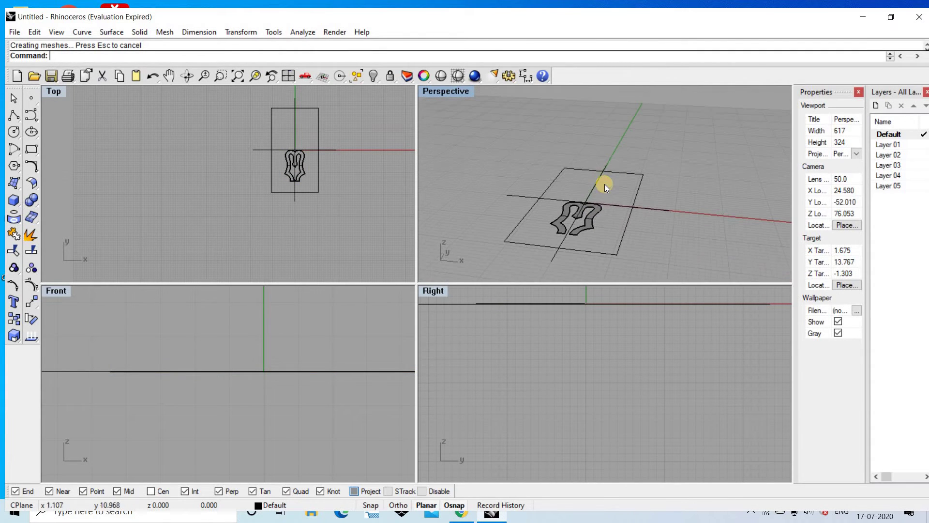
mouse_move(625, 201)
right_down()
mouse_move(595, 164)
mouse_move(598, 238)
mouse_move(551, 142)
mouse_move(575, 197)
mouse_move(675, 217)
right_up()
click(576, 197)
text(Of)
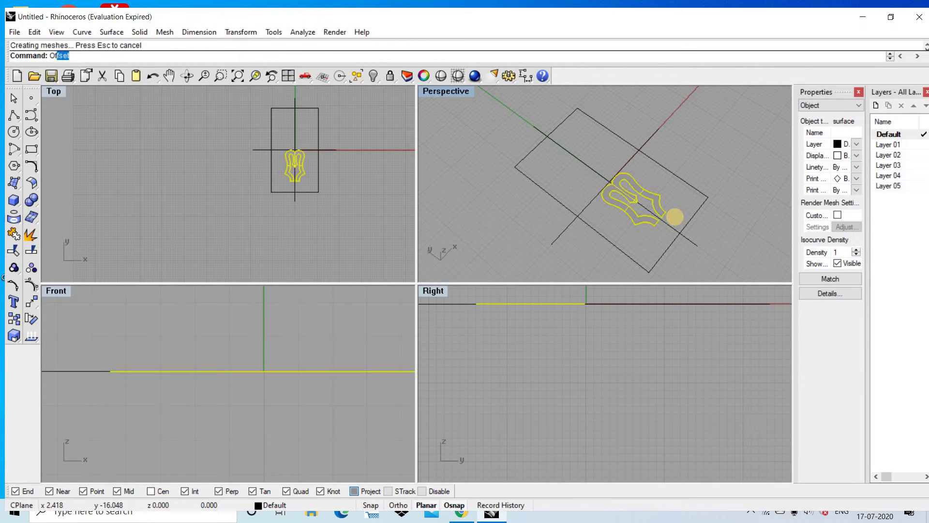
Offset the gallery surface downward as a solid, 2 units thick
key(Return)
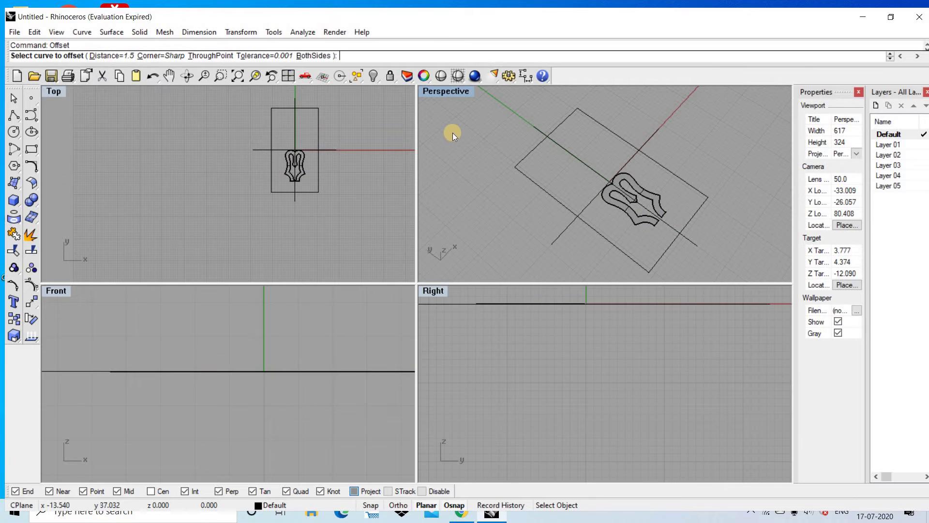
text(of)
key(Escape)
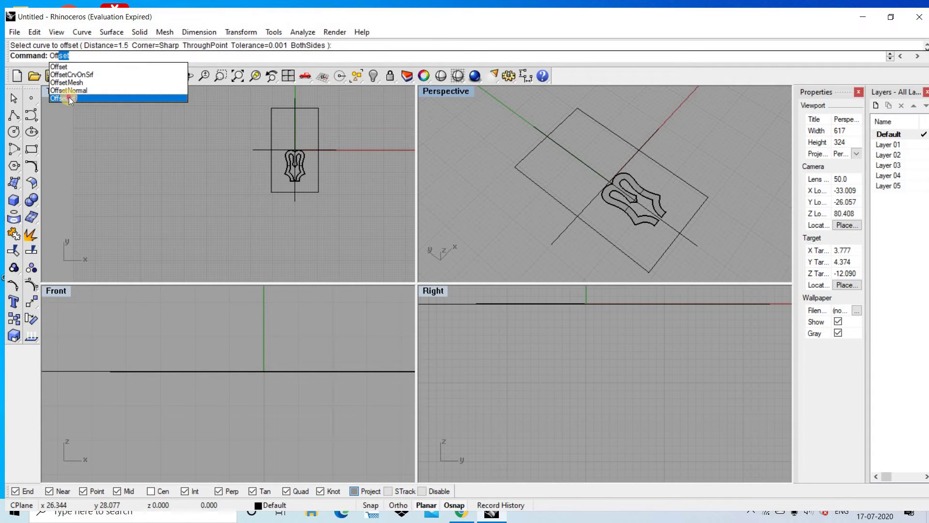
click(69, 97)
right_drag(551, 221, 665, 193)
scroll(640, 187, up, 3)
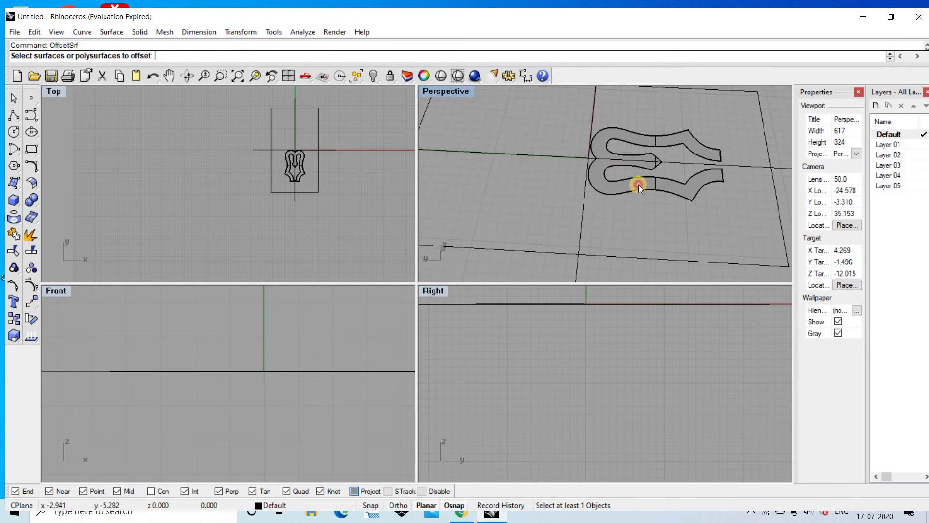
click(638, 185)
key(Return)
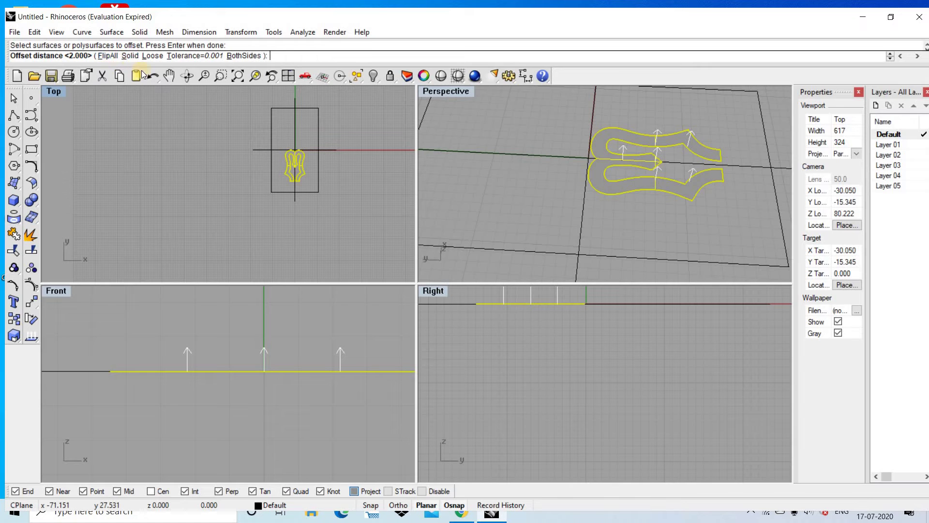
click(108, 62)
click(131, 56)
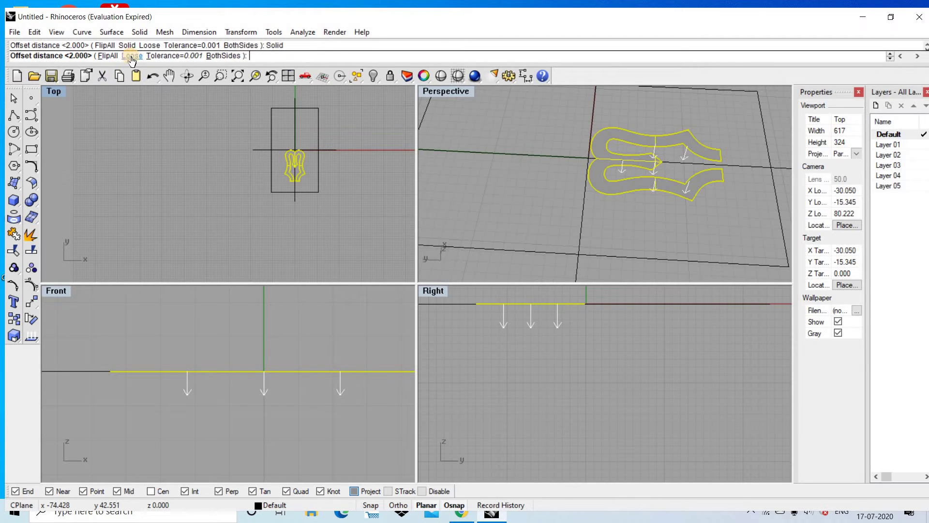
click(548, 176)
Shade the Perspective view and orbit to view the solid from above
scroll(627, 192, down, 2)
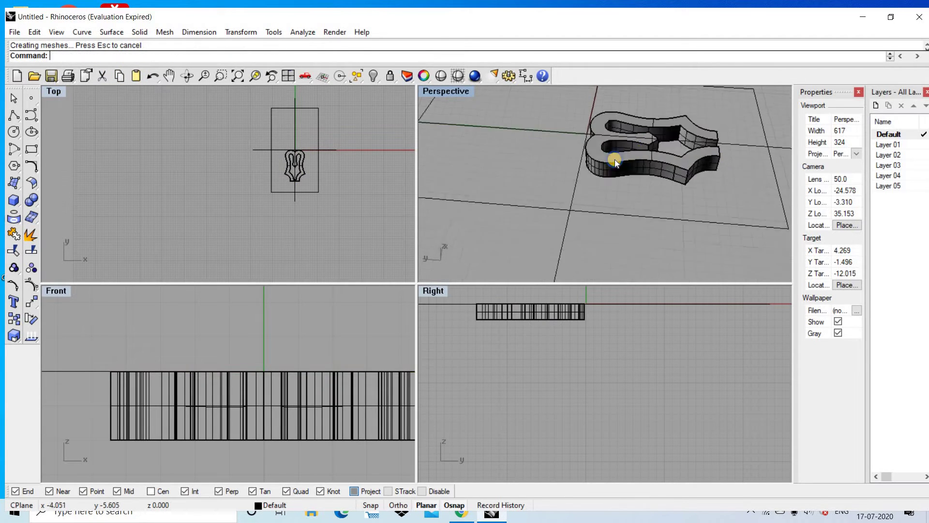
scroll(615, 158, down, 3)
click(440, 76)
mouse_move(574, 172)
right_down()
mouse_move(619, 213)
mouse_move(635, 165)
mouse_move(680, 146)
mouse_move(668, 172)
mouse_move(655, 152)
mouse_move(673, 158)
mouse_move(667, 149)
right_up()
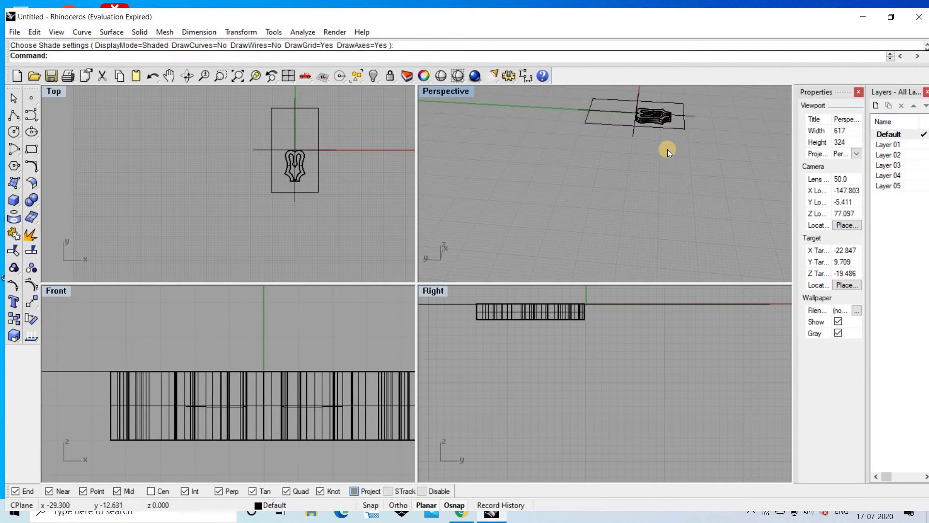
In a maximized Front view, draw a circle at the origin with radius 21.5
key(ctrl+F2)
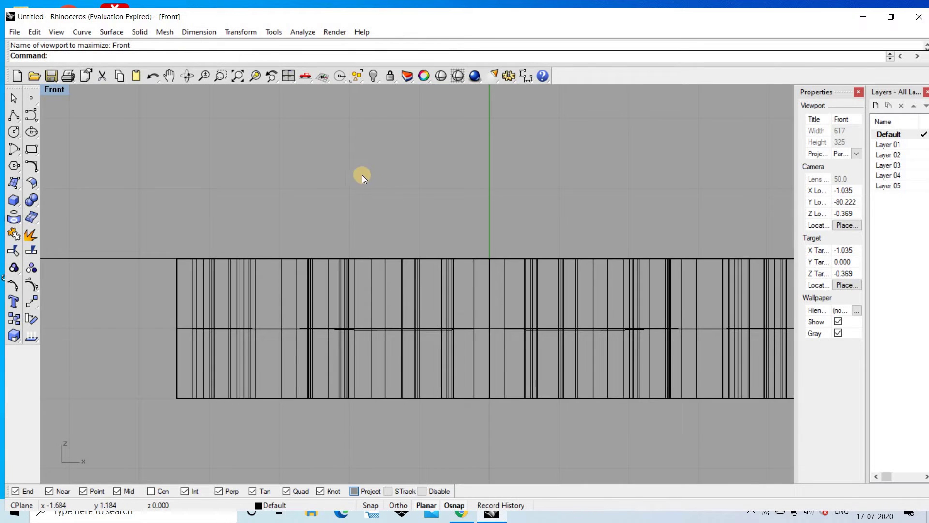
click(14, 132)
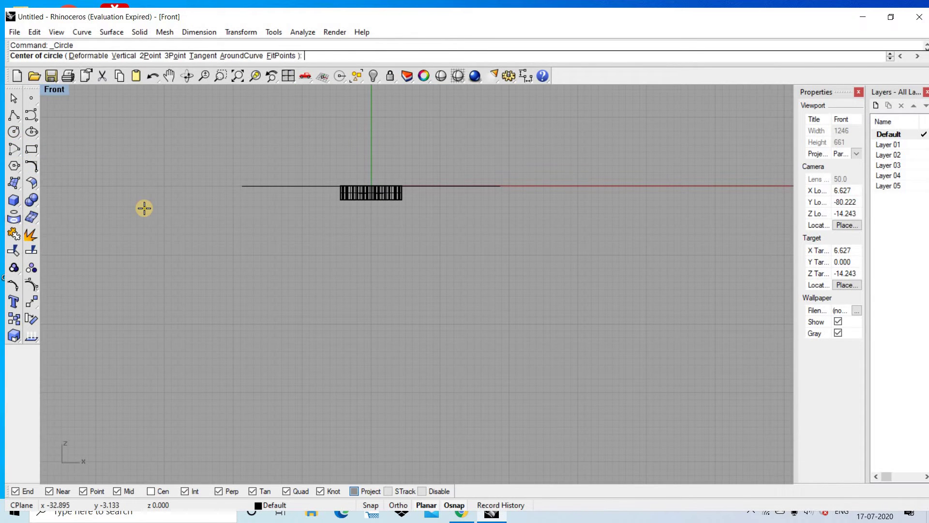
text(0)
key(Return)
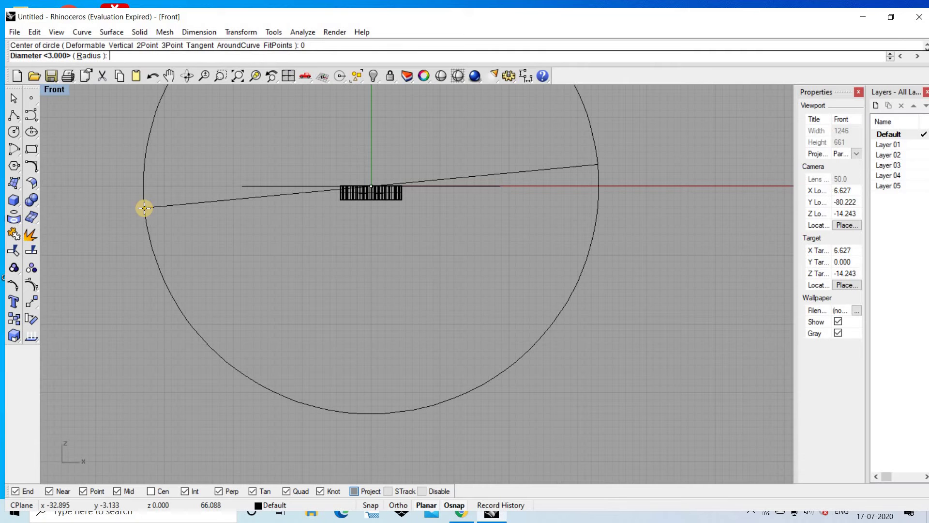
text(21.5)
key(Return)
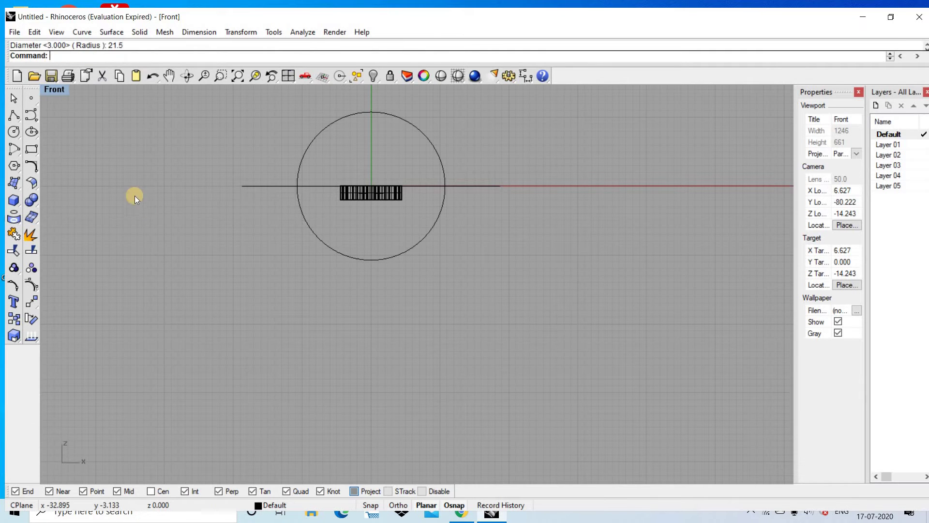
scroll(407, 157, up, 4)
Offset the circle 2 units inward to form a concentric inner circle
click(450, 144)
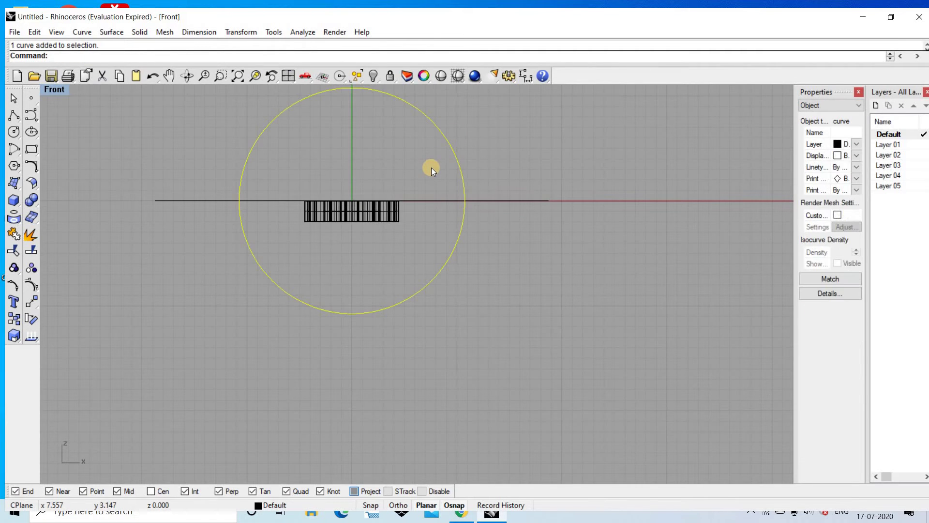
text(Off)
key(Escape)
key(Escape)
click(405, 177)
key(Escape)
key(Escape)
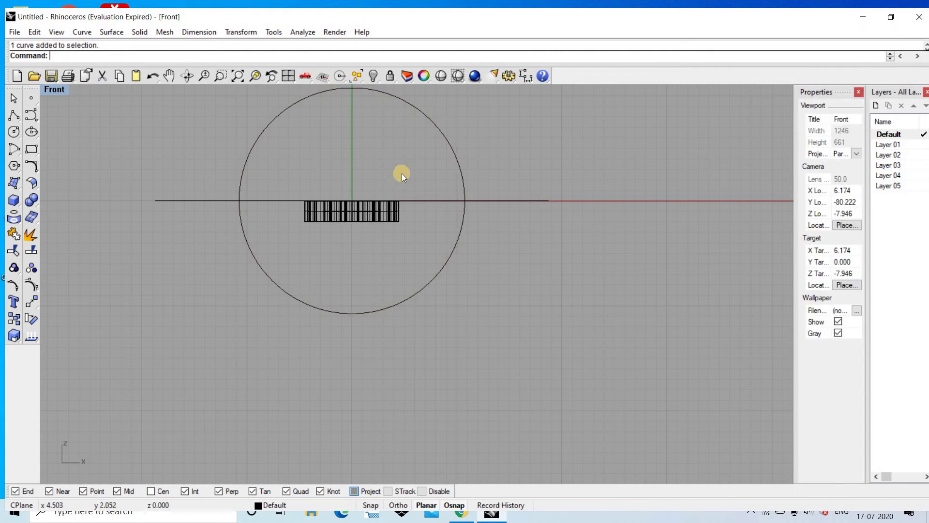
click(447, 152)
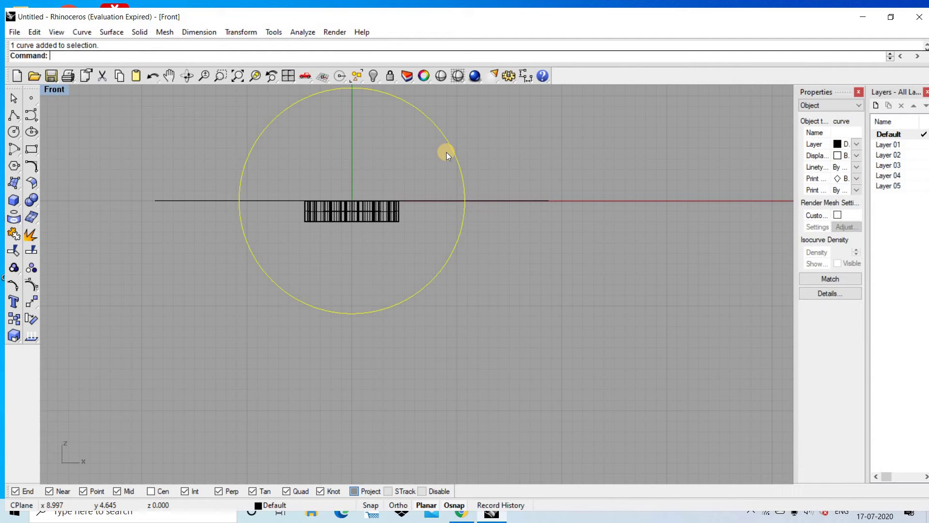
right_click(419, 158)
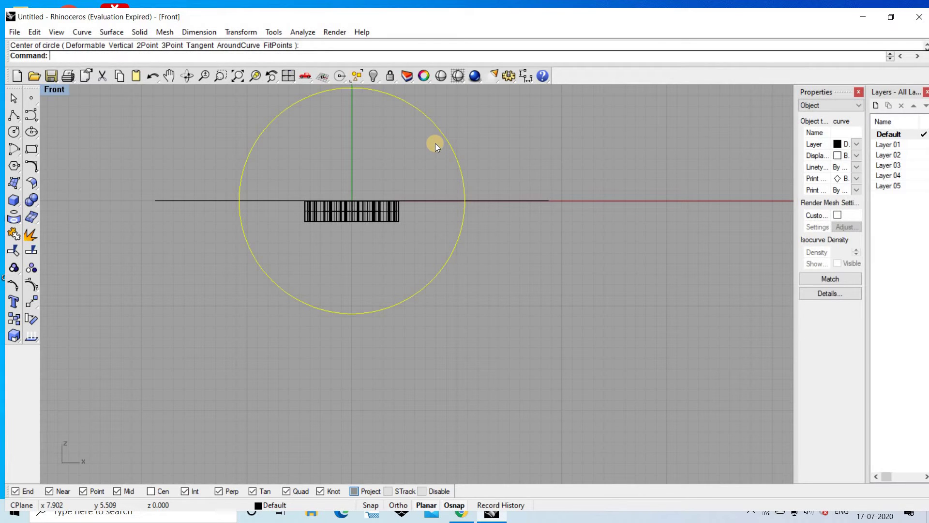
text(Of)
key(Return)
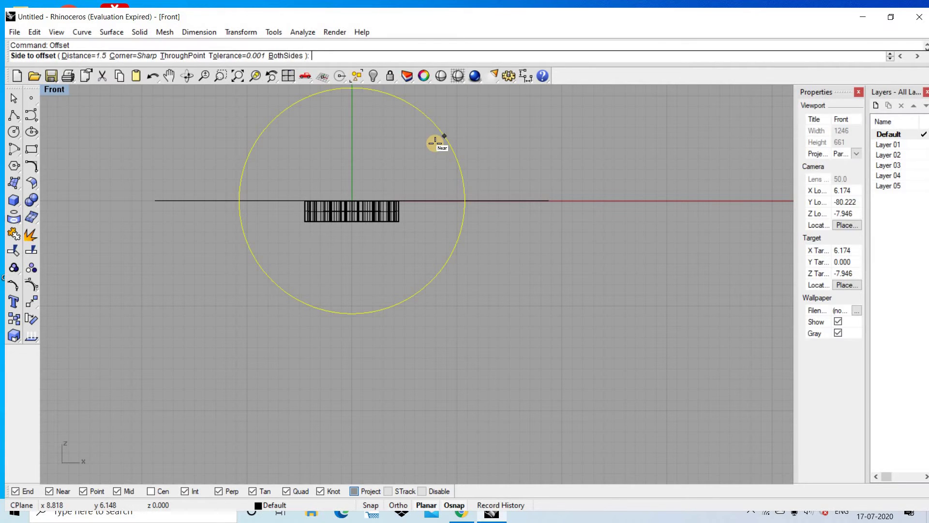
click(371, 162)
click(499, 102)
mouse_move(456, 135)
right_down()
mouse_move(441, 205)
mouse_move(627, 154)
mouse_move(287, 193)
mouse_move(363, 182)
mouse_move(389, 152)
mouse_move(286, 196)
mouse_move(332, 187)
right_up()
Switch through maximized Perspective, Front and Top views
key(ctrl+F3)
key(ctrl+F2)
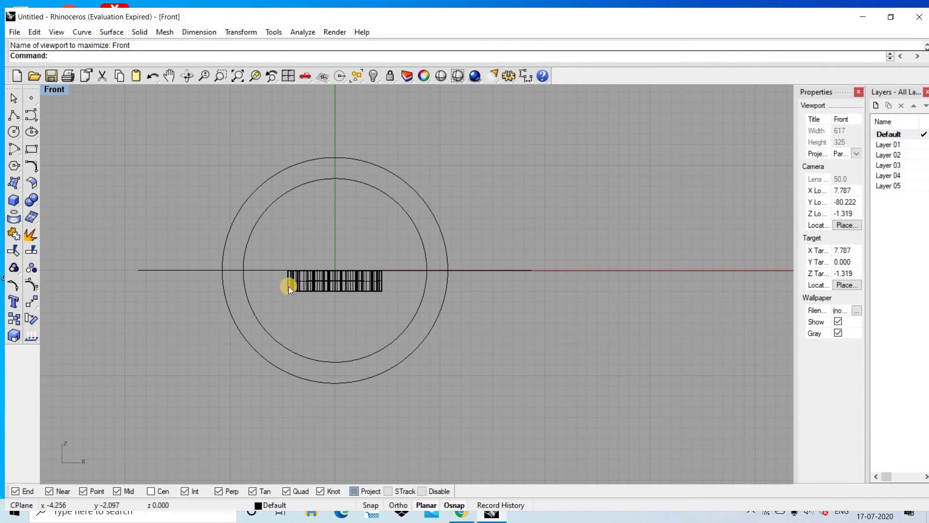
key(ctrl+F1)
Select the gallery solid and outline, then rotate them 90 degrees about the origin
scroll(596, 229, up, 5)
drag(375, 138, 587, 431)
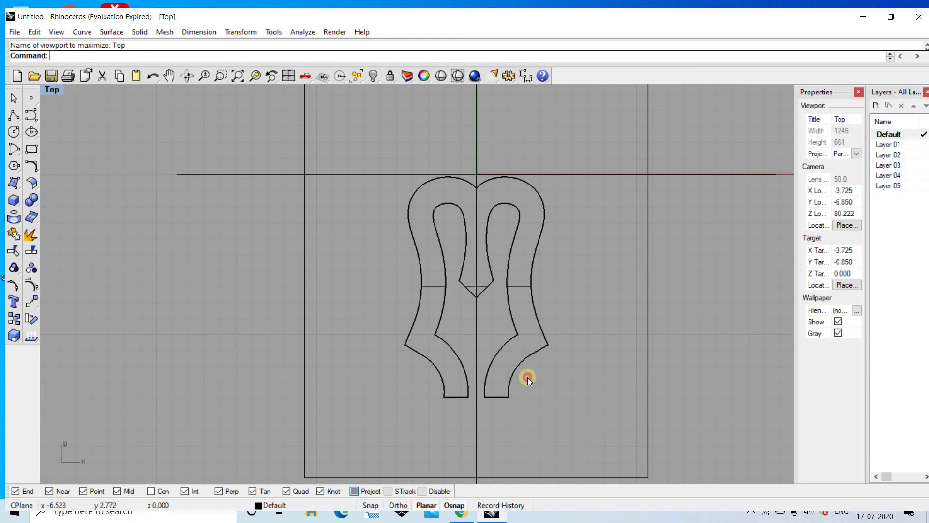
click(32, 319)
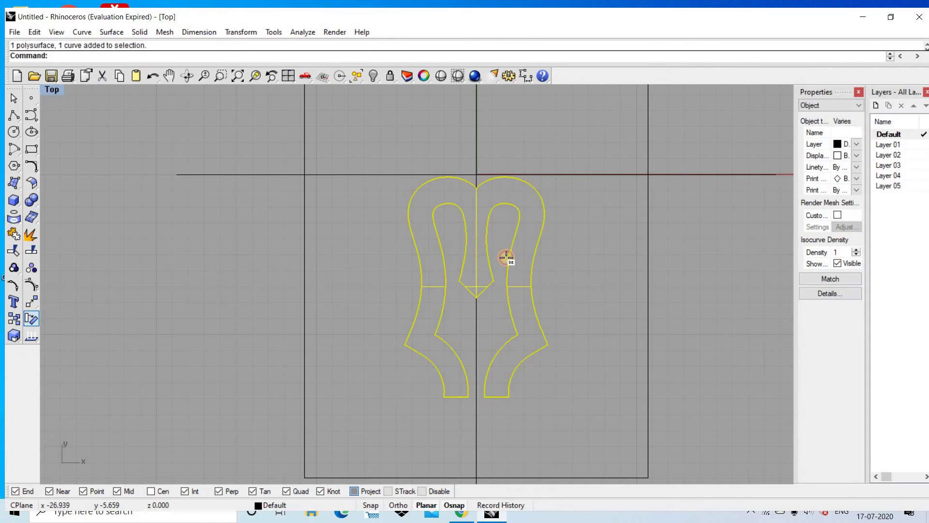
click(476, 188)
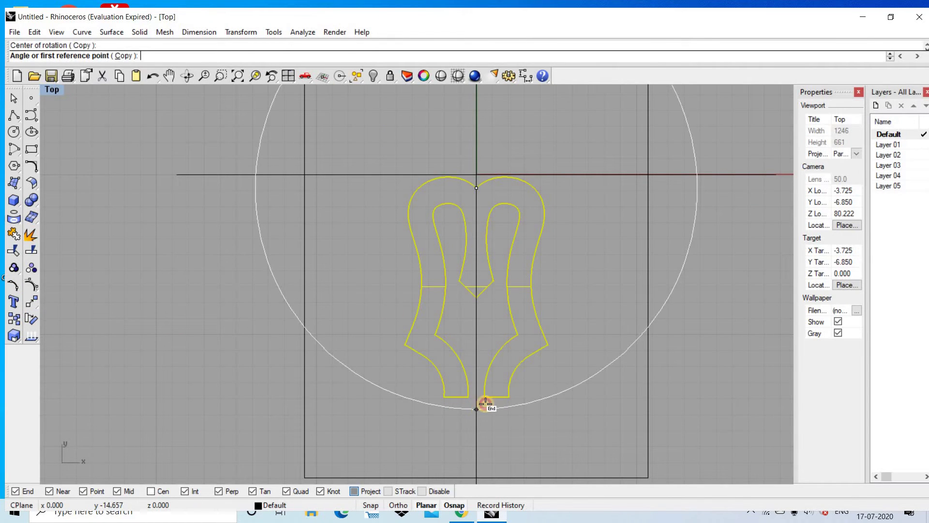
click(477, 408)
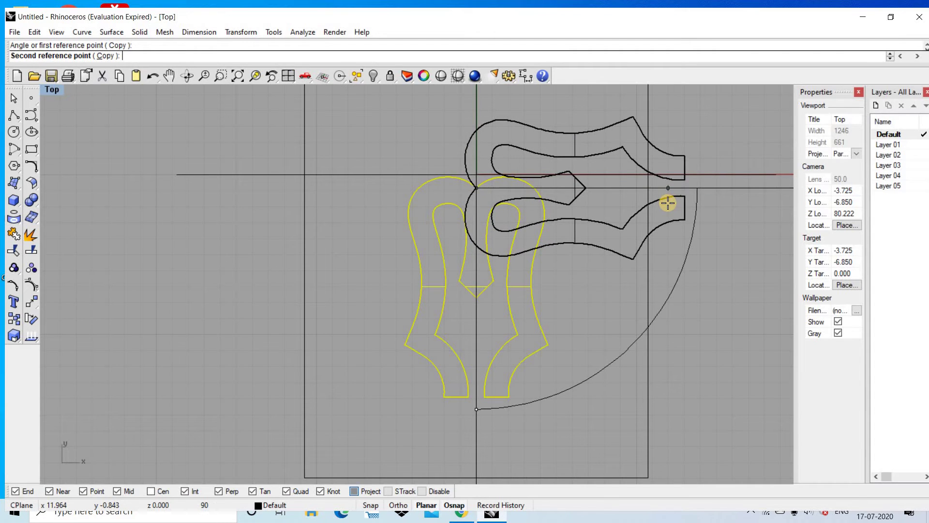
click(669, 194)
Undo and redo the 90-degree rotation so the curves lie horizontal, pointing right
scroll(514, 177, up, 1)
right_drag(513, 178, 467, 209)
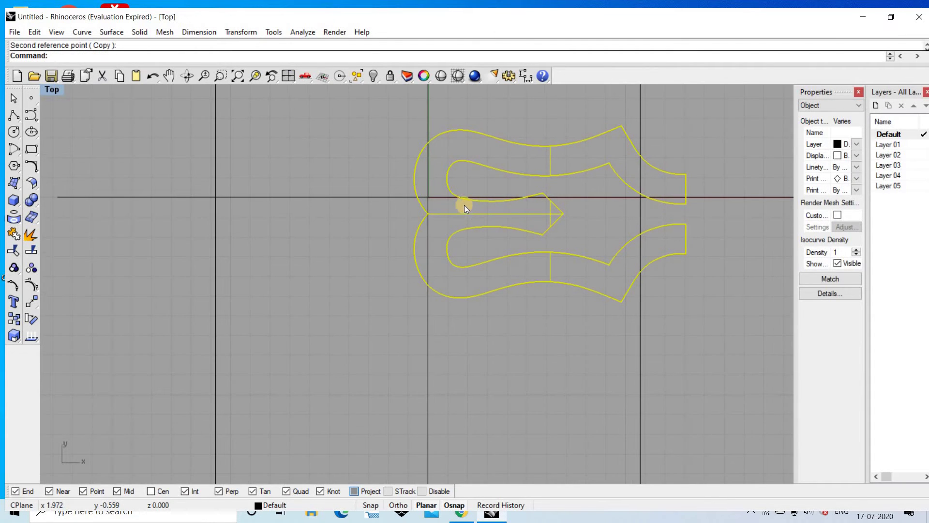
key(ctrl+z)
key(Return)
key(Return)
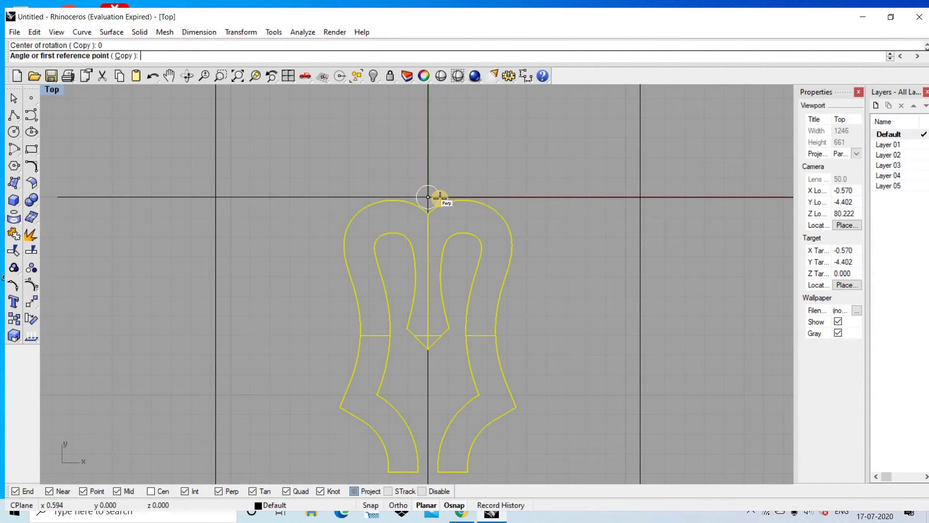
scroll(432, 162, down, 2)
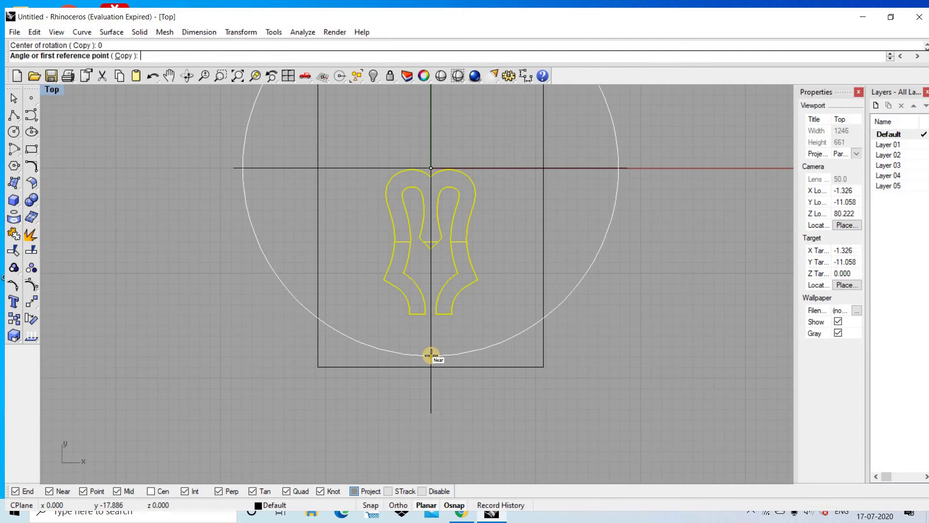
click(430, 354)
click(628, 180)
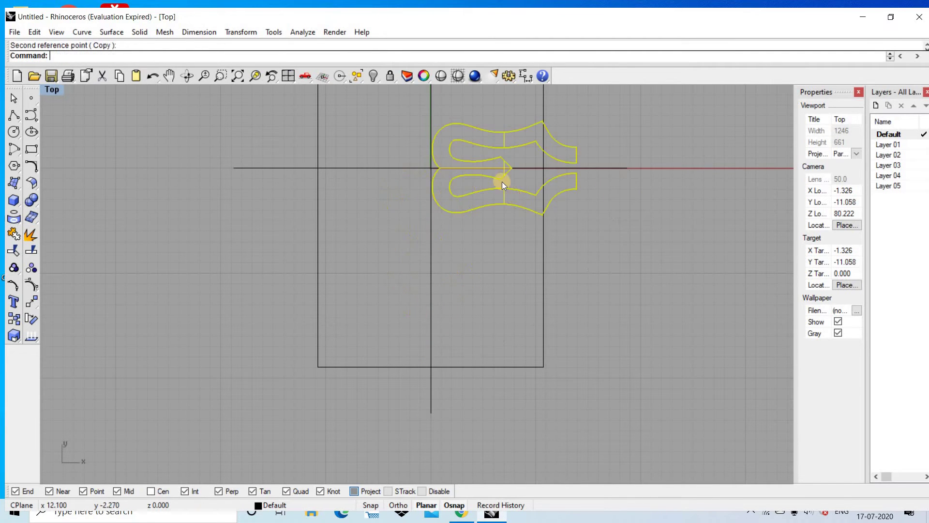
scroll(489, 171, up, 2)
scroll(409, 219, up, 2)
scroll(488, 133, up, 2)
key(Escape)
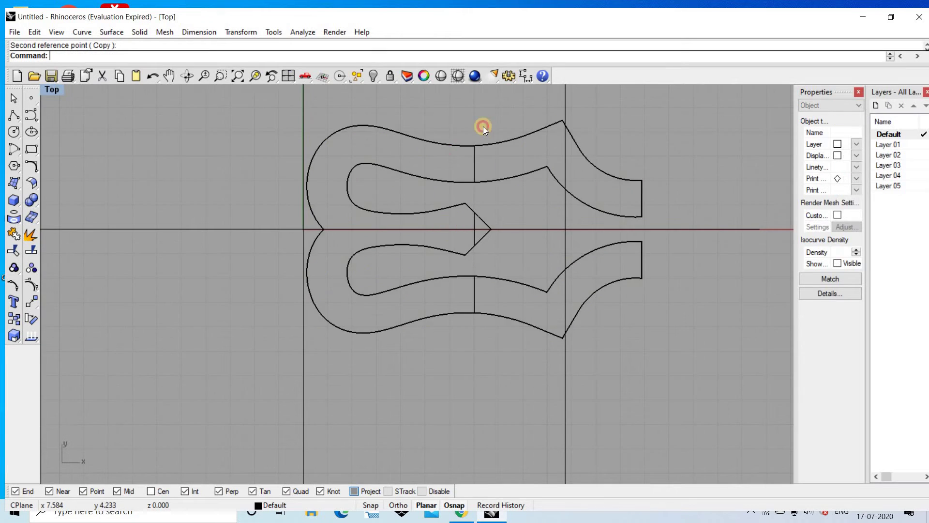
scroll(483, 127, down, 3)
Orbit and zoom the full-size Perspective view around the gallery piece and ring circle
key(ctrl+Tab)
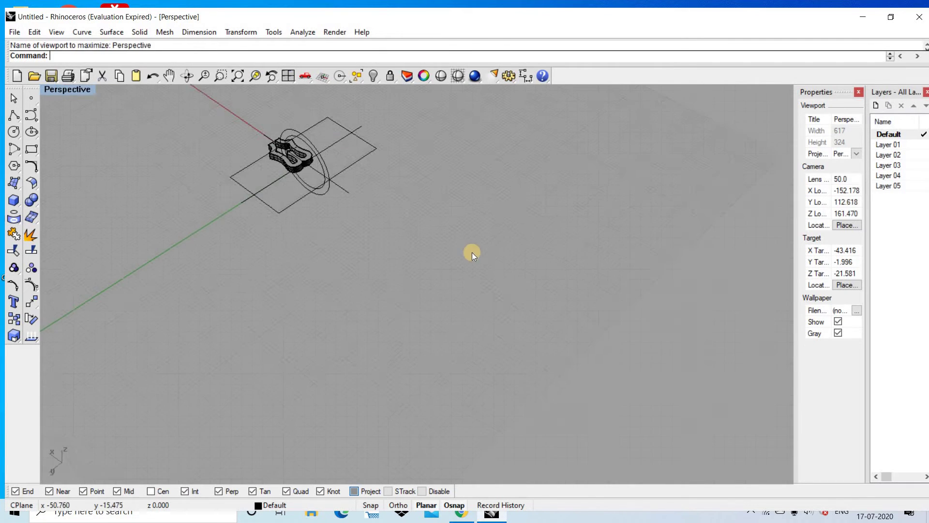
mouse_move(472, 252)
right_down()
mouse_move(280, 214)
mouse_move(331, 182)
mouse_move(272, 179)
mouse_move(252, 125)
right_up()
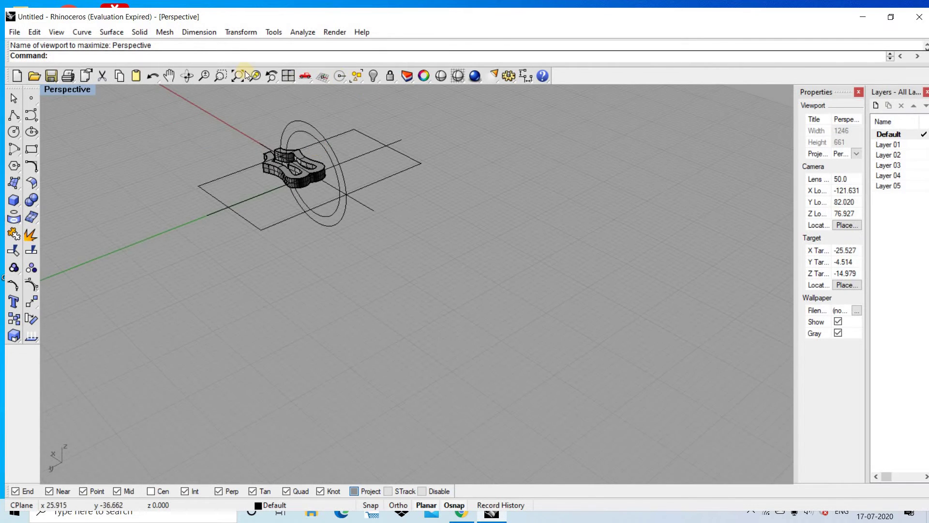
click(236, 75)
right_drag(637, 255, 472, 280)
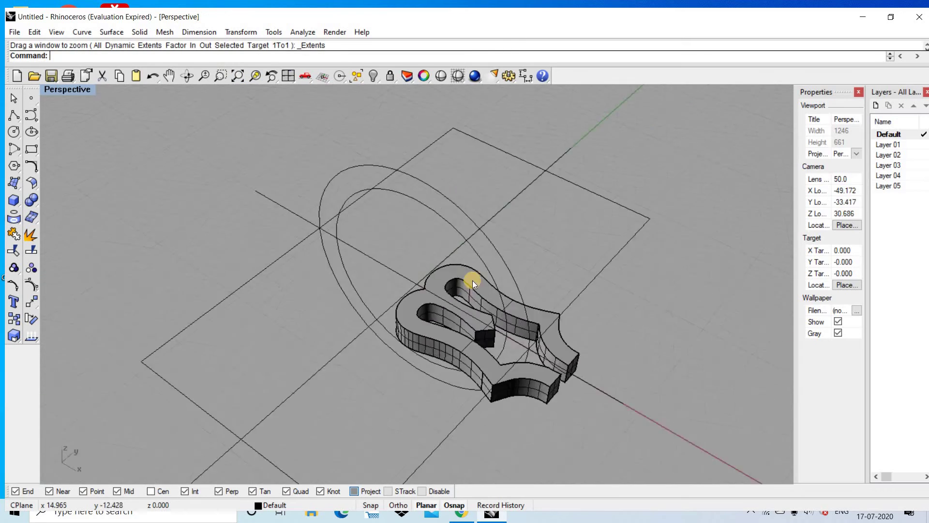
scroll(542, 261, up, 5)
scroll(542, 261, down, 5)
scroll(543, 387, up, 5)
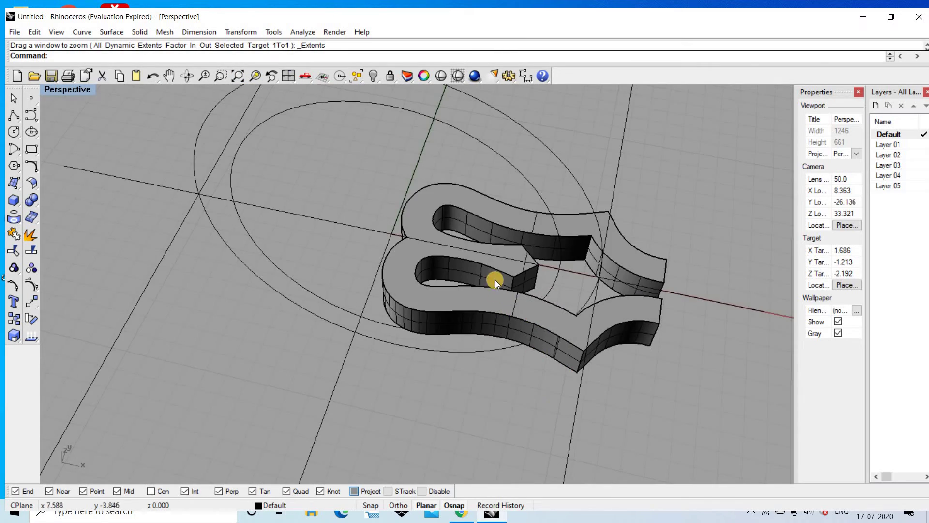
scroll(493, 280, down, 3)
mouse_move(481, 245)
right_down()
mouse_move(508, 196)
mouse_move(465, 268)
mouse_move(551, 193)
mouse_move(582, 207)
mouse_move(563, 237)
mouse_move(574, 246)
right_up()
click(508, 196)
click(582, 207)
text(Flo)
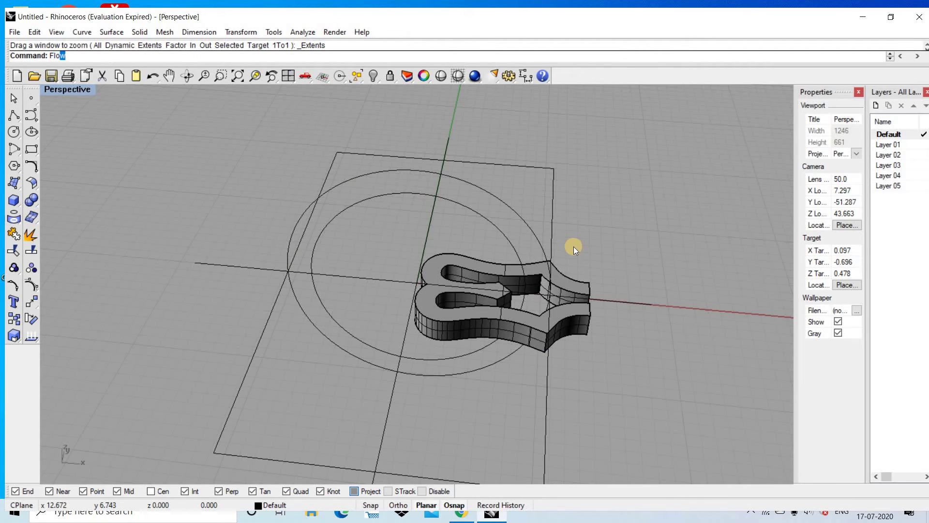
Flow the gallery solid from the x-axis base line onto the ring circle
key(Return)
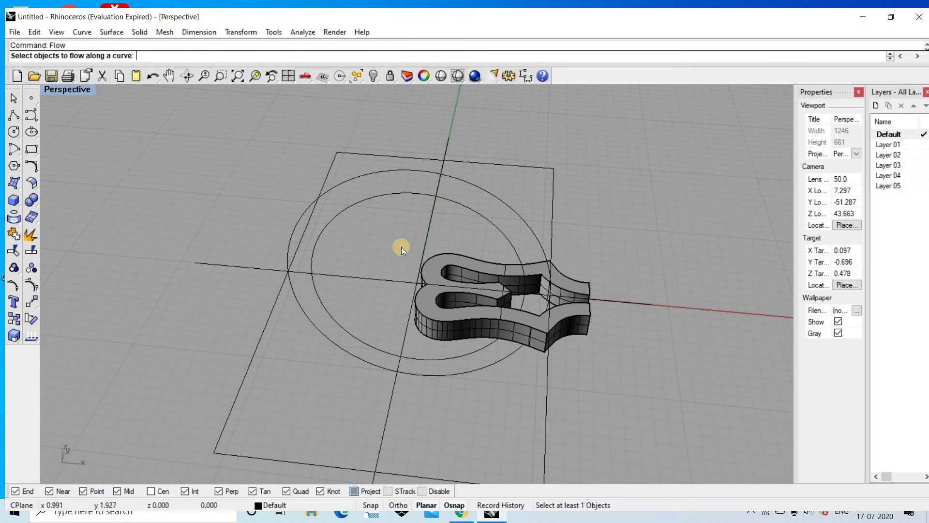
drag(612, 385, 623, 387)
key(Return)
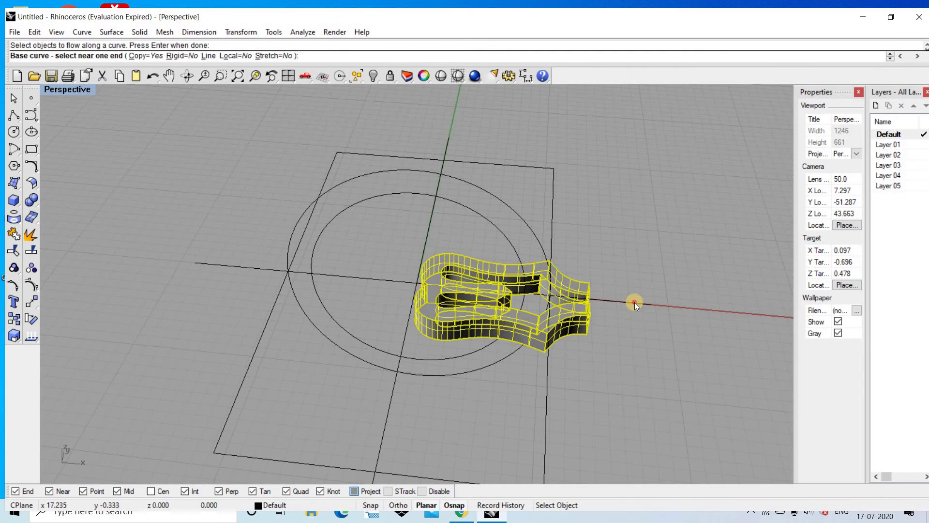
click(635, 302)
mouse_move(635, 302)
right_down()
mouse_move(533, 331)
mouse_move(593, 313)
mouse_move(620, 167)
right_up()
click(531, 333)
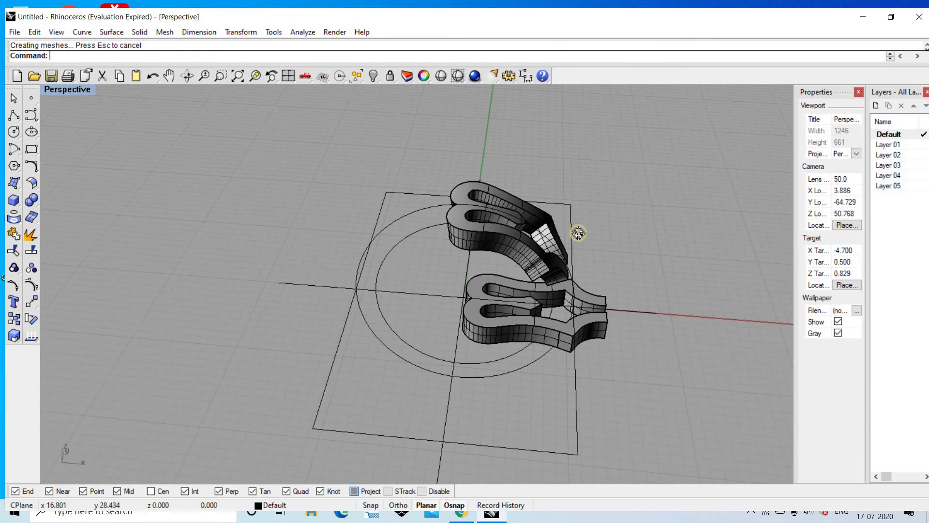
Inspect the flowed copy, undo it, and maximize the Top view
mouse_move(578, 233)
right_down()
mouse_move(545, 202)
mouse_move(527, 208)
right_up()
key(ctrl+z)
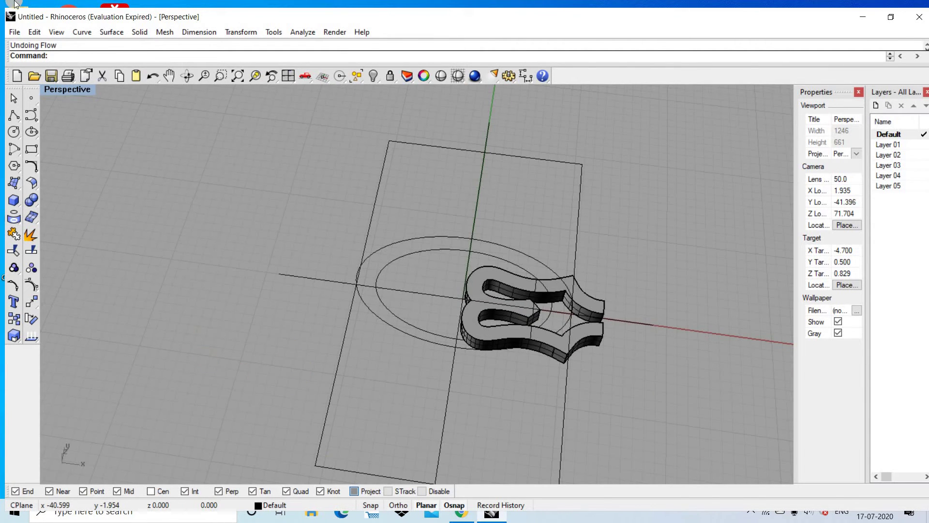
scroll(490, 306, up, 2)
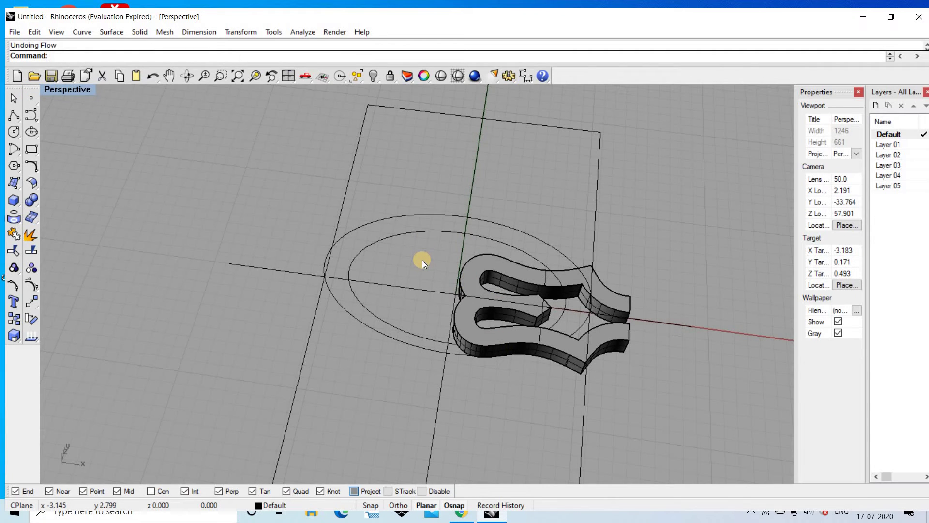
key(ctrl+F1)
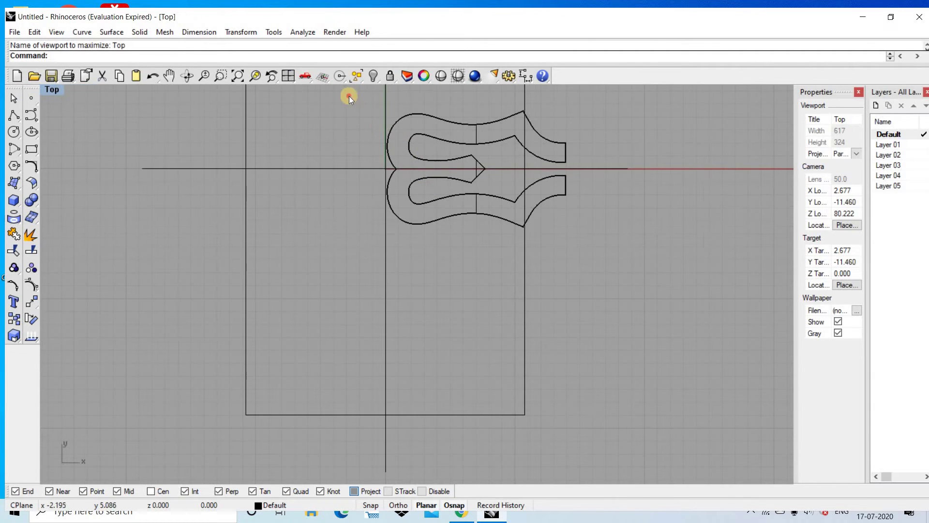
Window-select the gallery solid and outline curve, then nudge them slightly right along x
drag(349, 97, 645, 293)
scroll(433, 189, up, 2)
scroll(469, 186, up, 2)
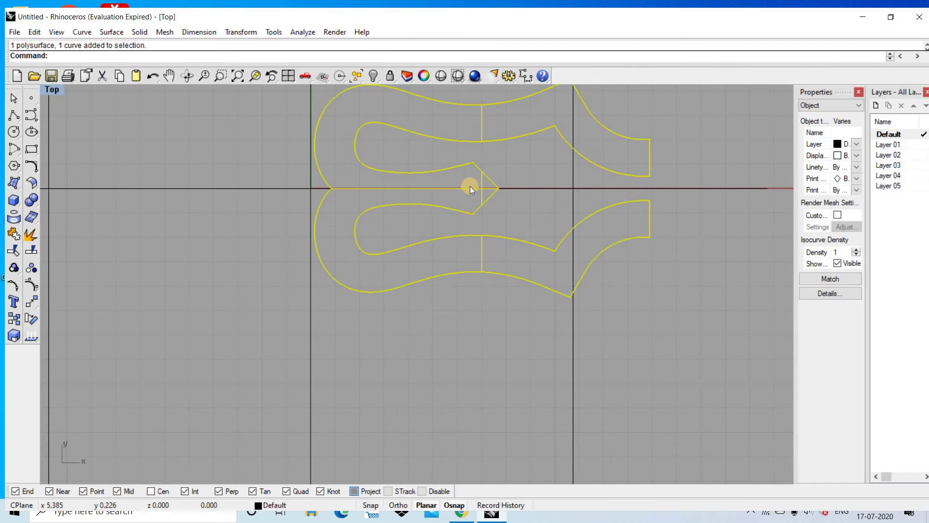
drag(500, 184, 507, 188)
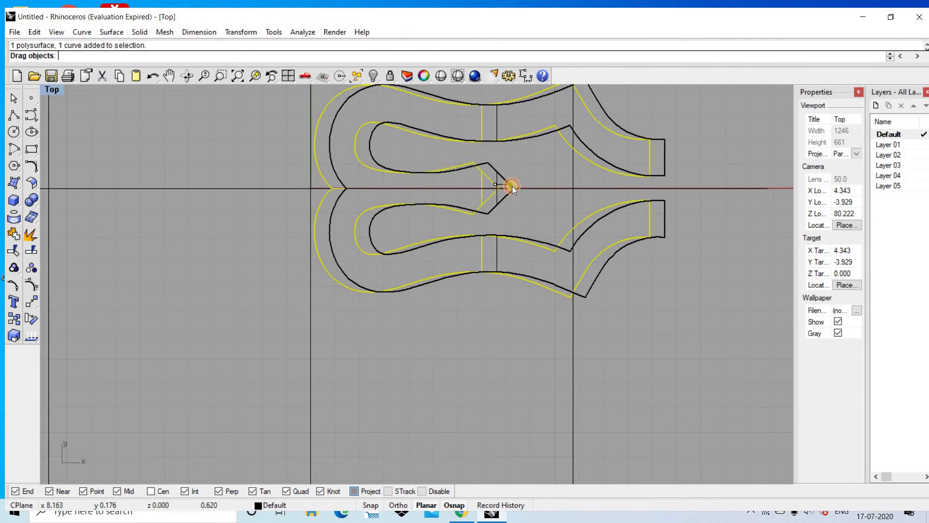
drag(508, 187, 504, 192)
scroll(500, 192, down, 3)
Flow the gallery piece again from the x-axis line onto the ring circle
key(ctrl+F4)
text(Flo)
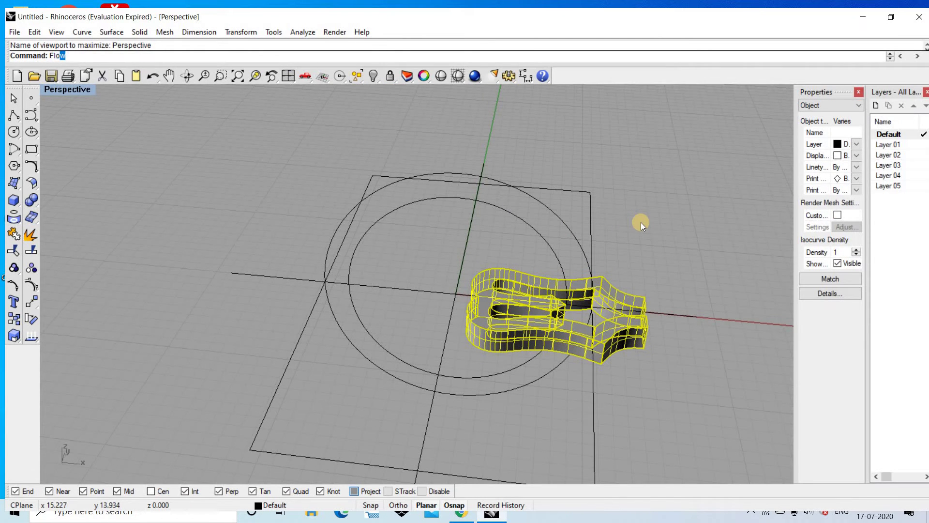
key(Return)
mouse_move(584, 262)
right_down()
mouse_move(548, 309)
mouse_move(548, 253)
mouse_move(627, 276)
right_up()
scroll(674, 321, up, 2)
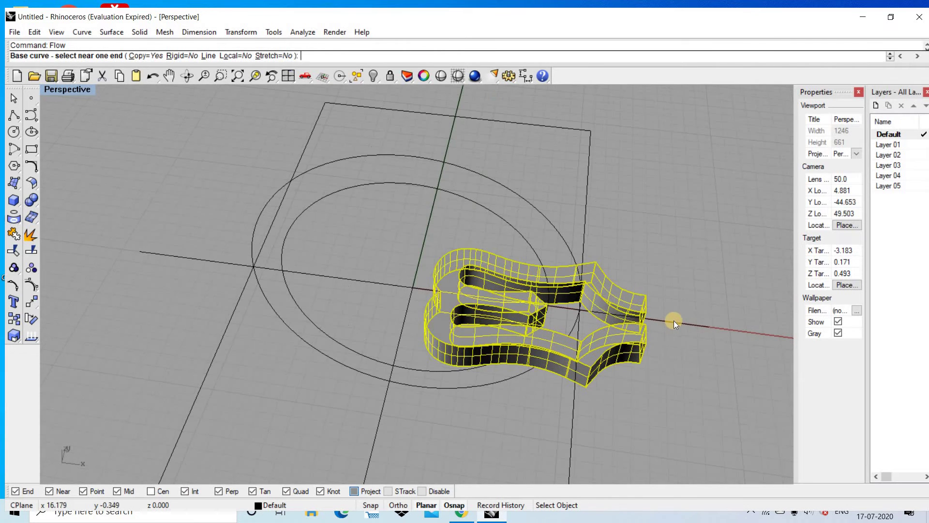
click(582, 299)
scroll(579, 301, up, 1)
scroll(579, 300, up, 3)
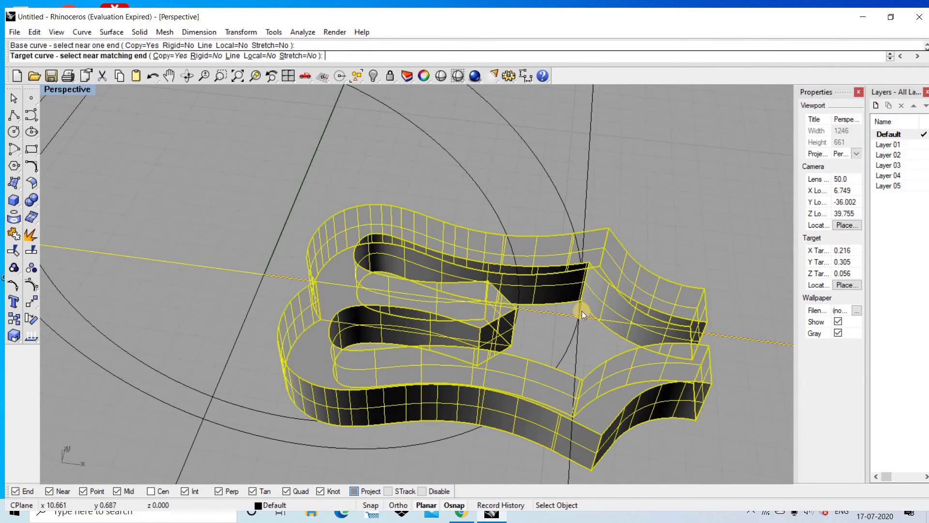
scroll(577, 245, up, 1)
click(577, 245)
scroll(568, 237, down, 2)
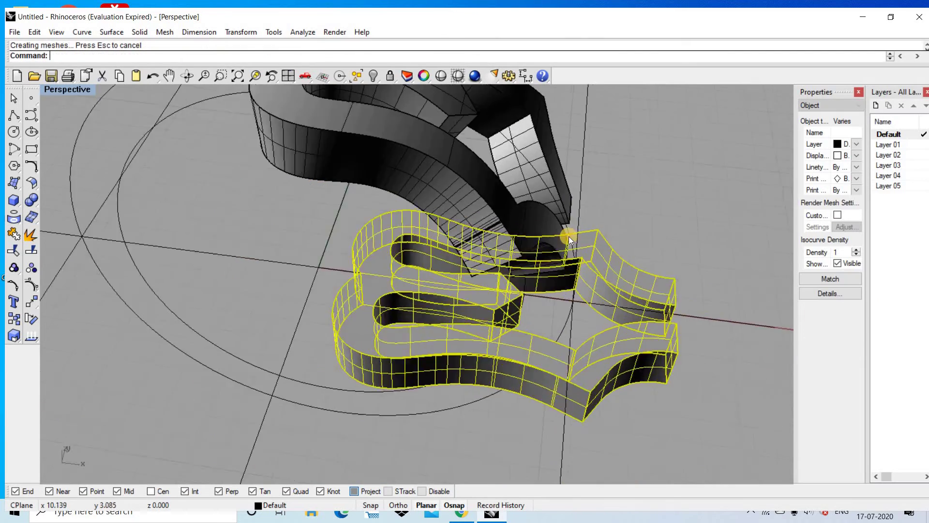
scroll(598, 259, down, 2)
scroll(525, 257, down, 2)
right_drag(492, 142, 497, 211)
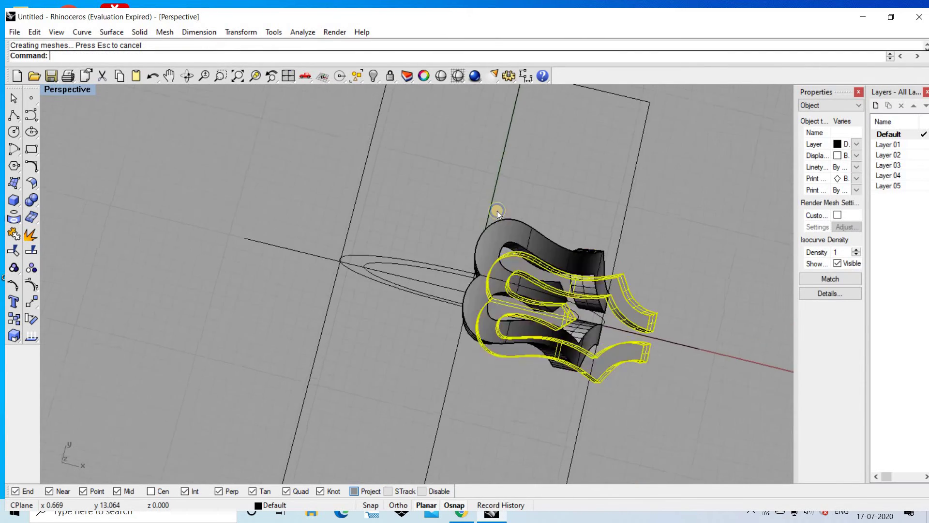
Check the flowed result in Top view, then undo the flow
key(ctrl+F1)
scroll(420, 180, up, 4)
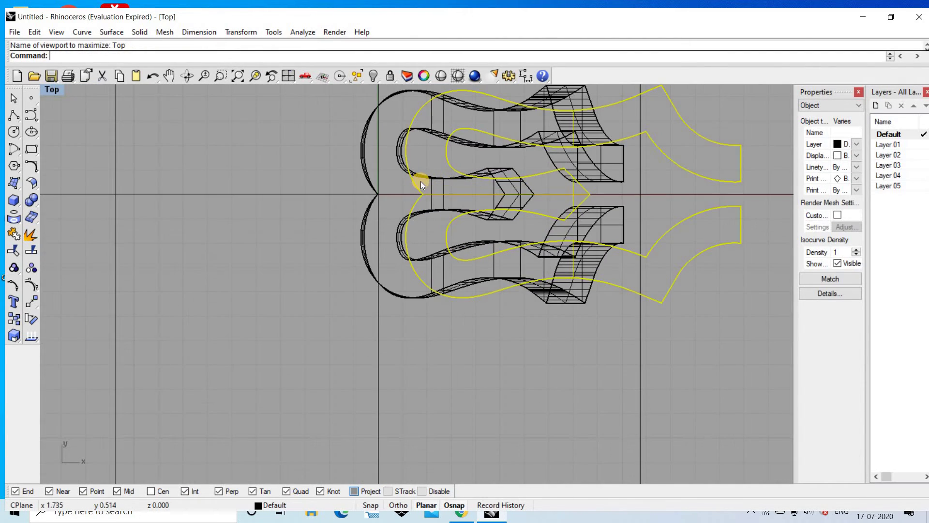
scroll(417, 188, down, 3)
key(ctrl+z)
scroll(498, 184, up, 1)
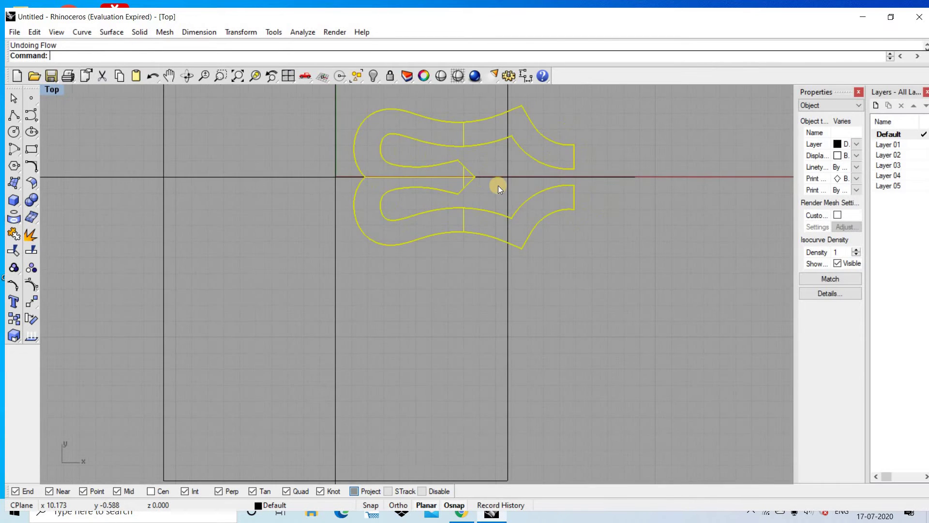
key(ctrl+F3)
Reselect the gallery solid and curve in Top view and drag them further right
click(520, 280)
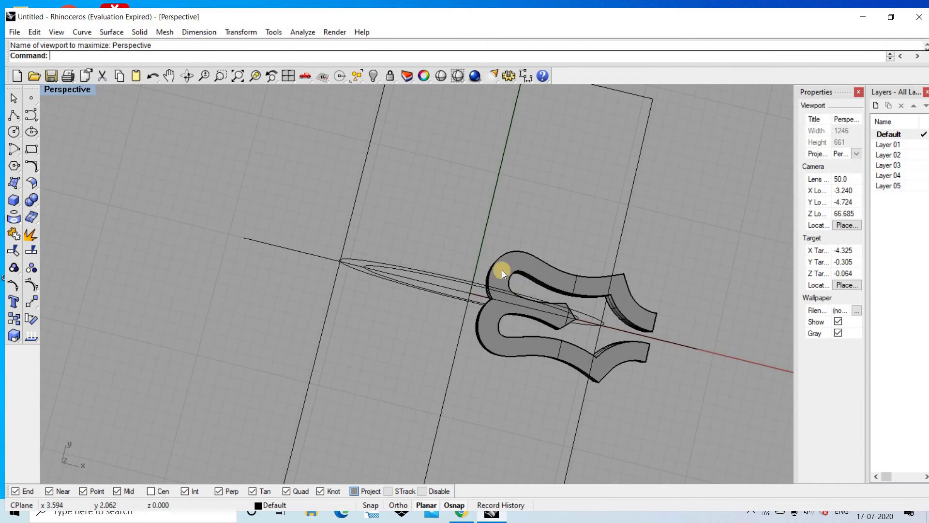
key(ctrl+F1)
scroll(340, 145, down, 2)
scroll(358, 174, up, 1)
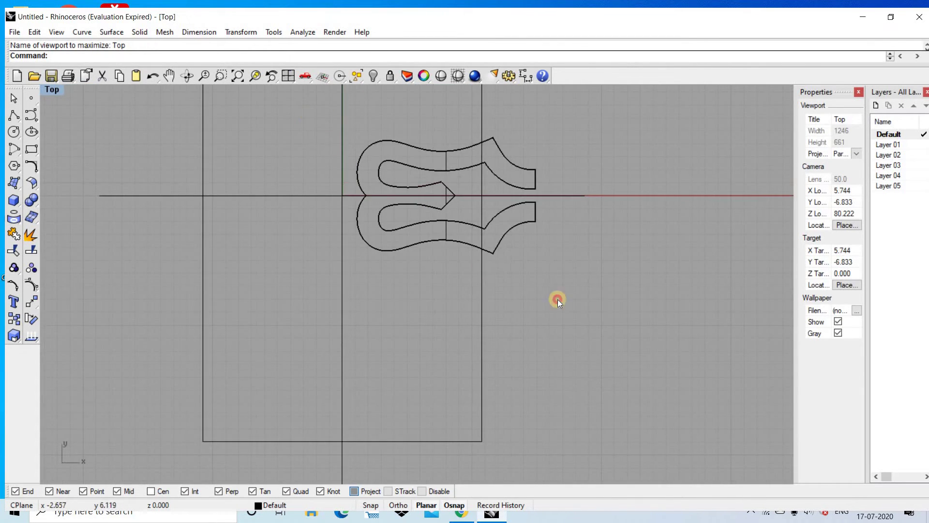
drag(557, 299, 509, 217)
scroll(404, 186, up, 3)
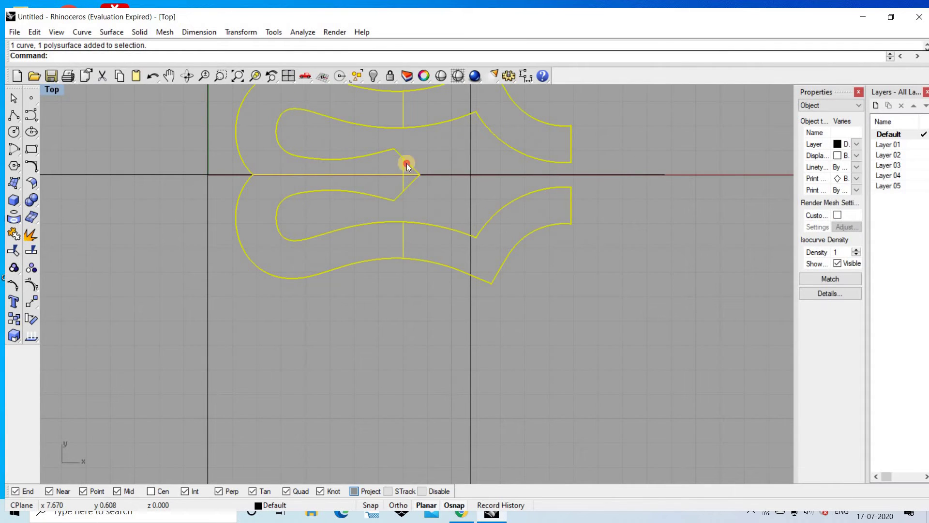
click(424, 164)
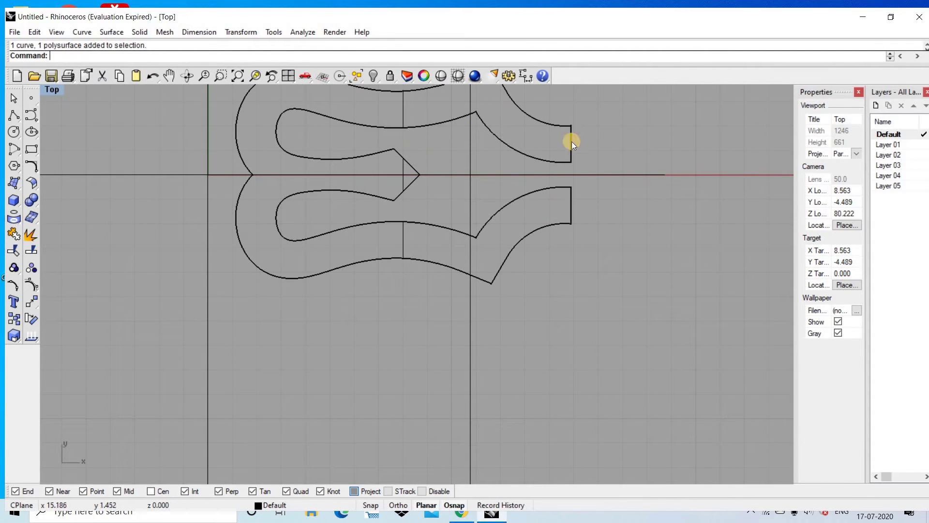
drag(562, 158, 562, 160)
mouse_move(389, 172)
mouse_down()
mouse_move(408, 174)
mouse_move(396, 172)
mouse_up()
scroll(616, 288, down, 3)
Run Flow on the gallery piece from the straight base line onto the ring circle
key(ctrl+F4)
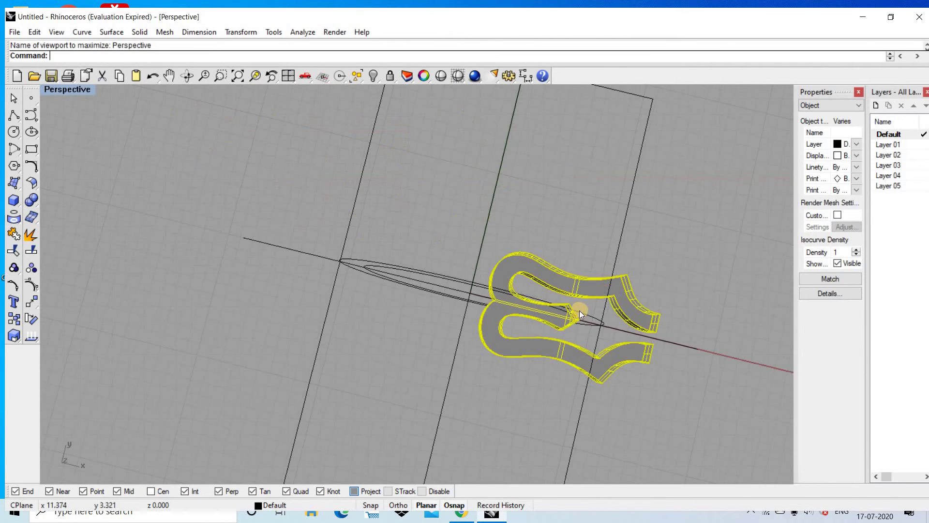
key(Escape)
text(F)
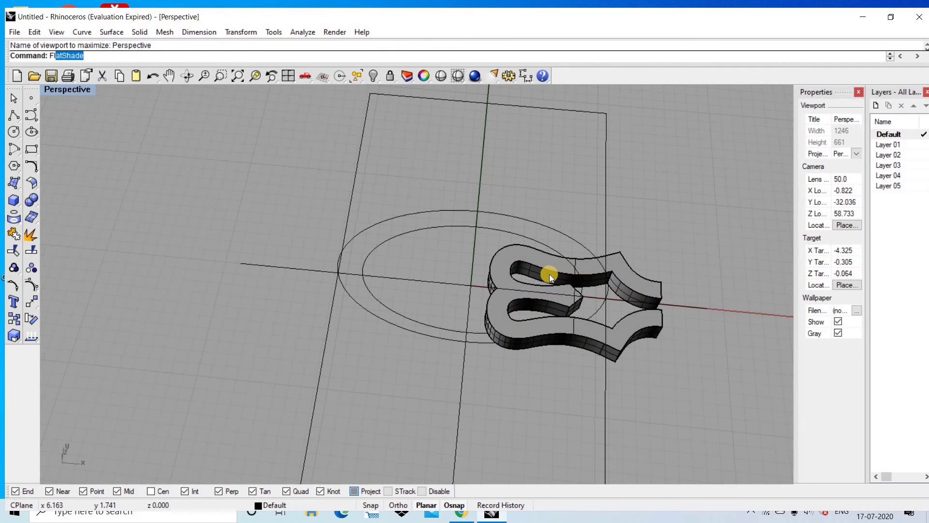
text(low)
key(Return)
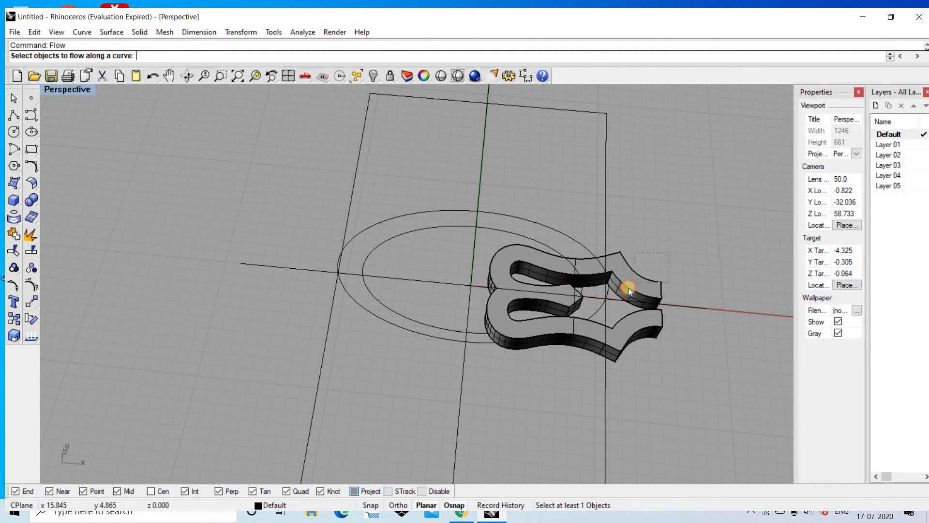
click(628, 287)
key(Return)
scroll(605, 302, up, 3)
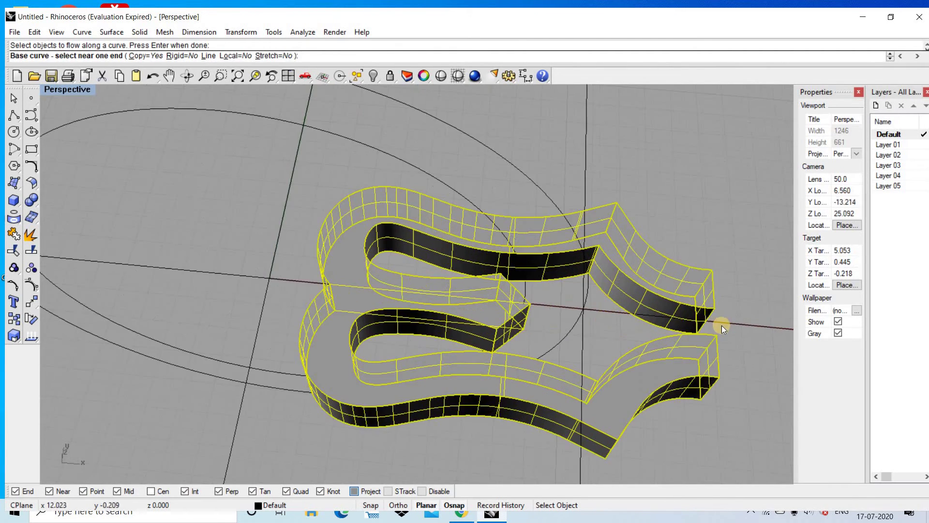
scroll(721, 325, up, 2)
scroll(731, 321, down, 3)
click(721, 313)
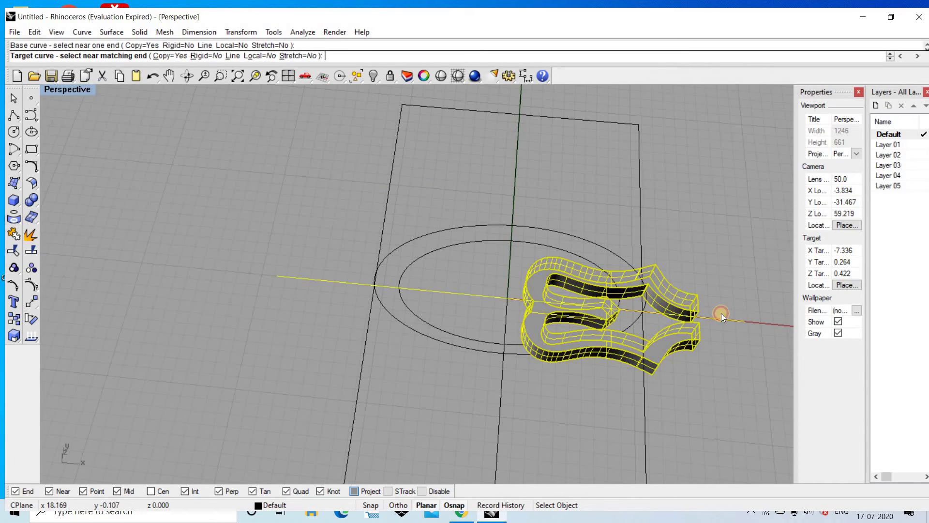
scroll(590, 302, up, 2)
scroll(612, 312, up, 2)
click(614, 314)
Inspect the bent piece in the Top and Perspective views, then undo the bend
scroll(615, 295, down, 3)
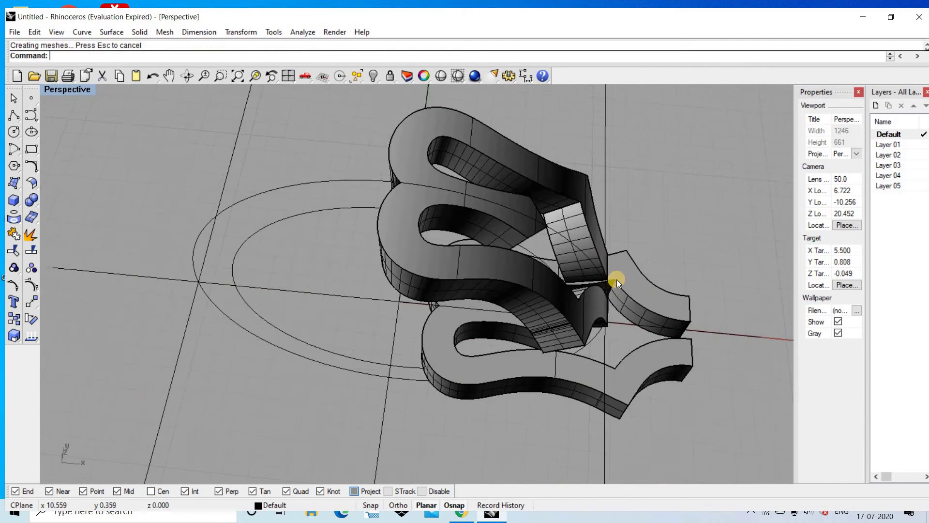
right_drag(616, 280, 744, 243)
key(ctrl+F1)
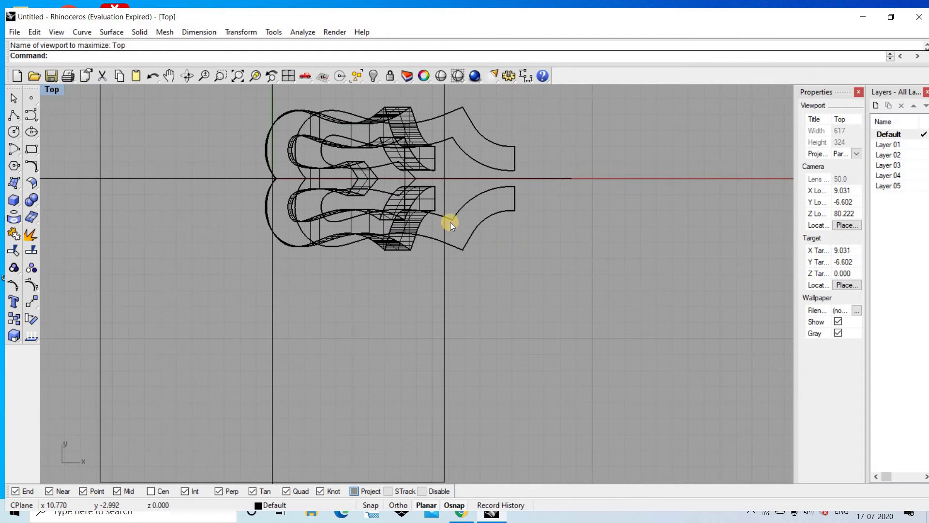
right_drag(507, 283, 517, 255)
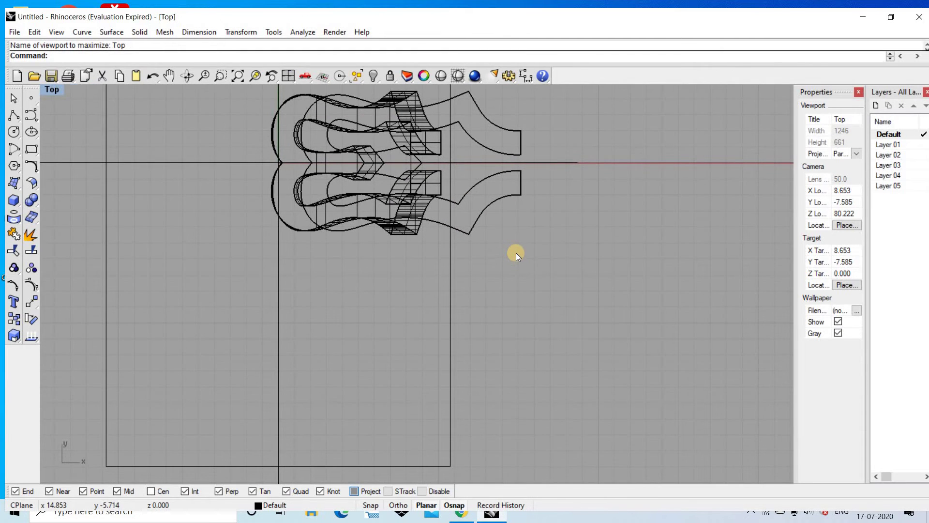
key(ctrl+F3)
scroll(519, 216, down, 3)
right_drag(548, 219, 556, 247)
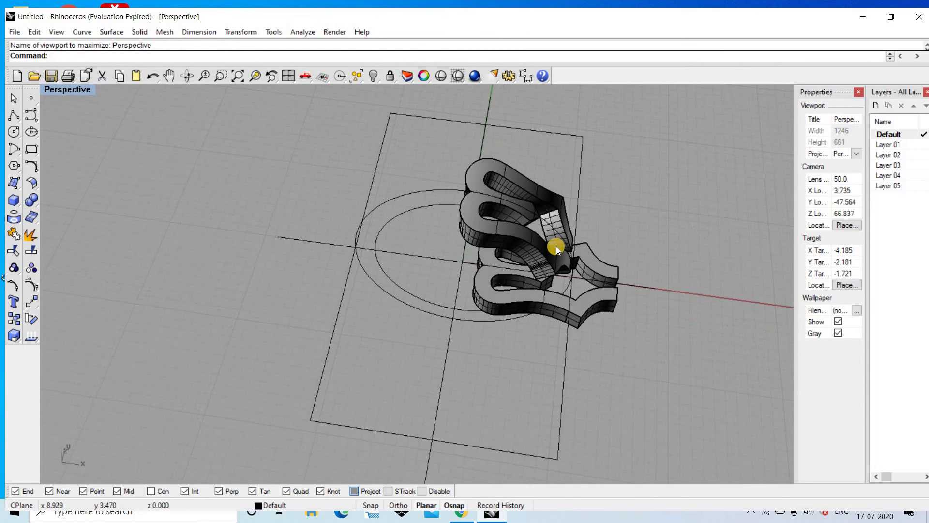
key(ctrl+z)
mouse_move(467, 266)
right_down()
mouse_move(469, 247)
mouse_move(398, 189)
right_up()
Reveal the hidden stone setting with Show Selected by window-selecting it, then maximize Front view
key(ctrl+shift+h)
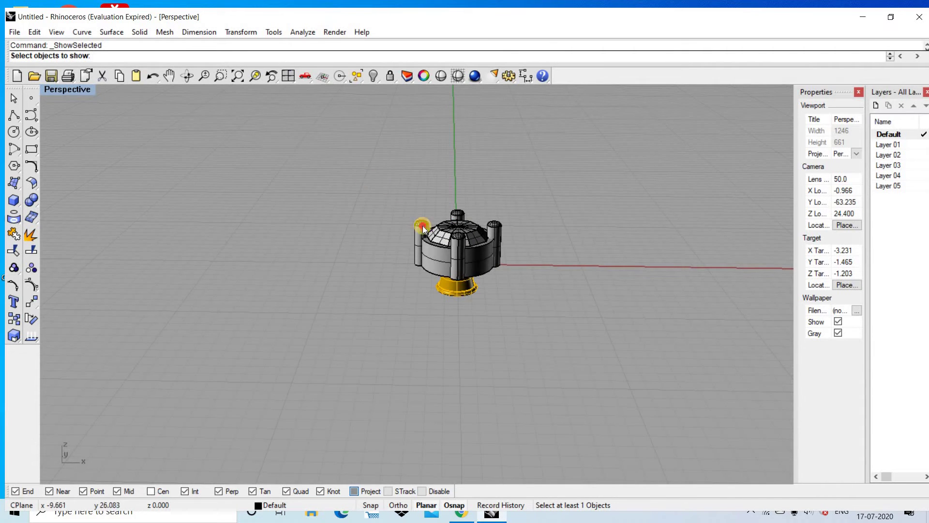
drag(365, 179, 561, 288)
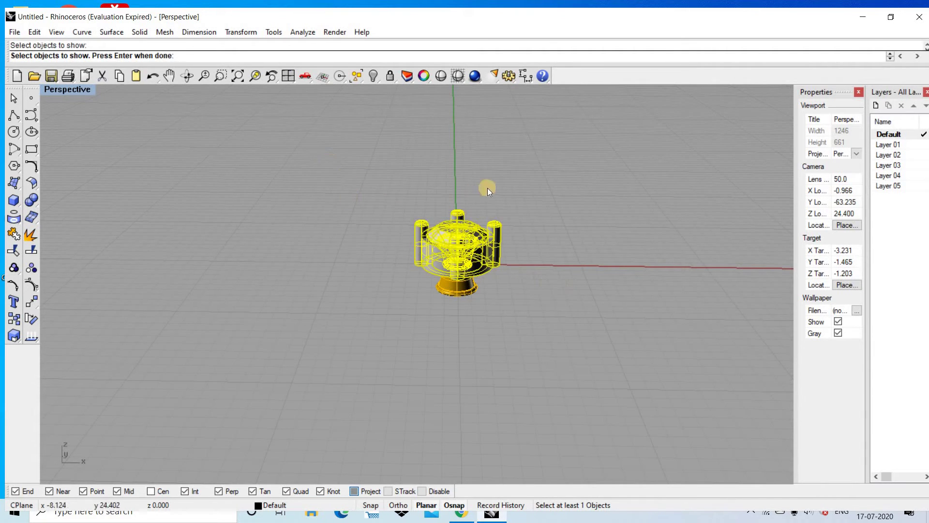
key(Return)
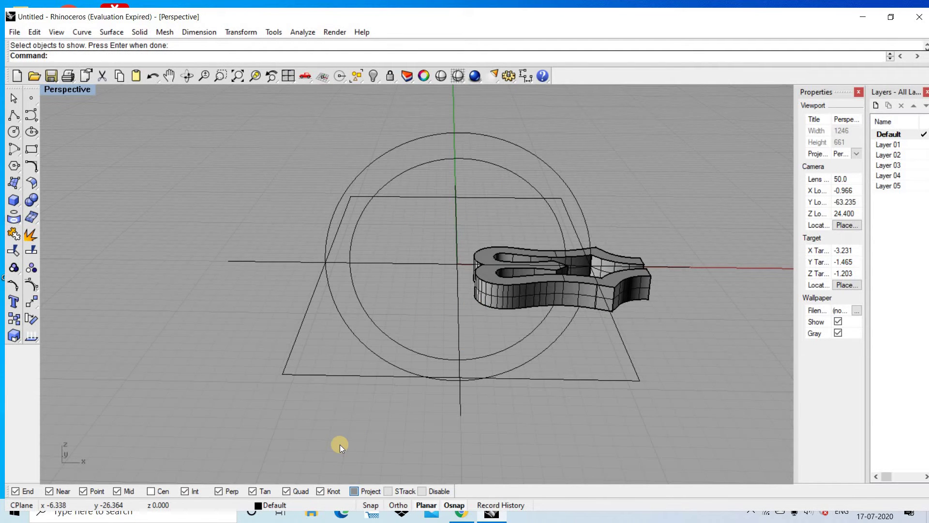
click(286, 504)
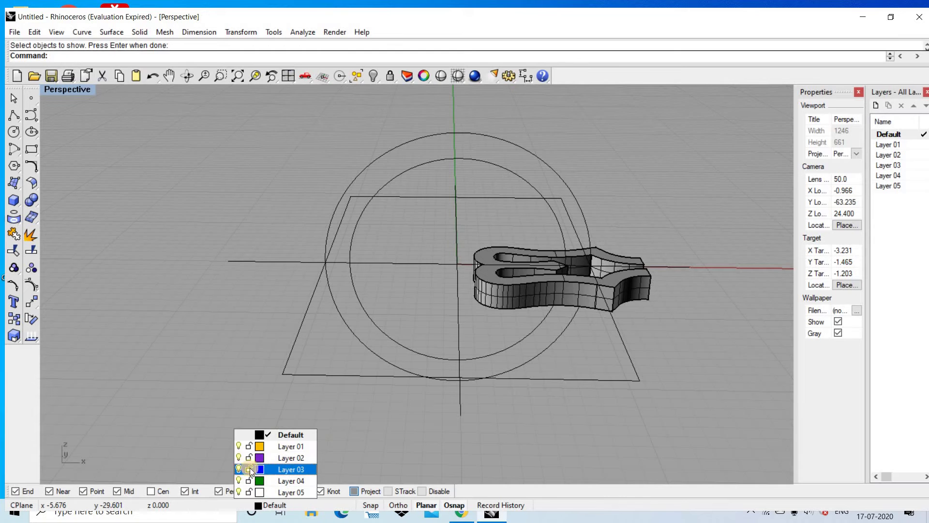
click(400, 444)
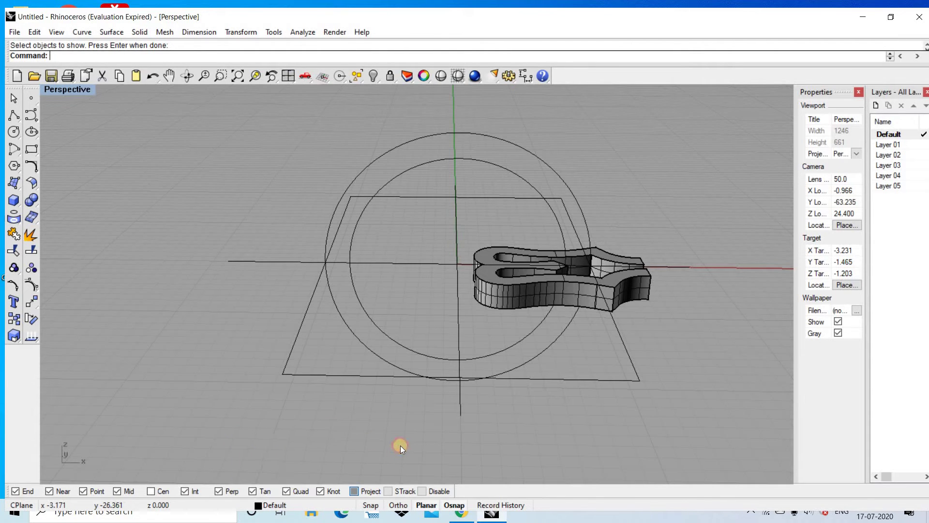
key(Return)
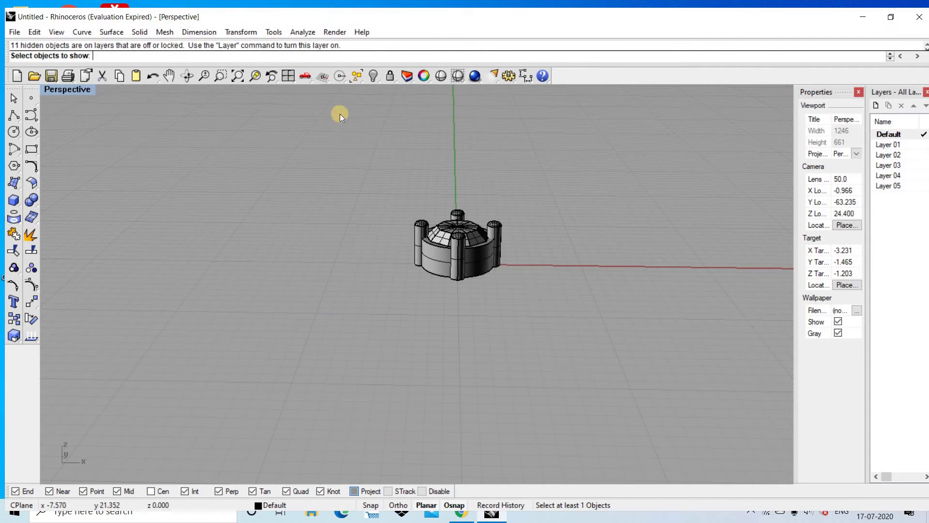
drag(343, 143, 545, 357)
key(Return)
scroll(527, 232, up, 3)
scroll(529, 289, up, 3)
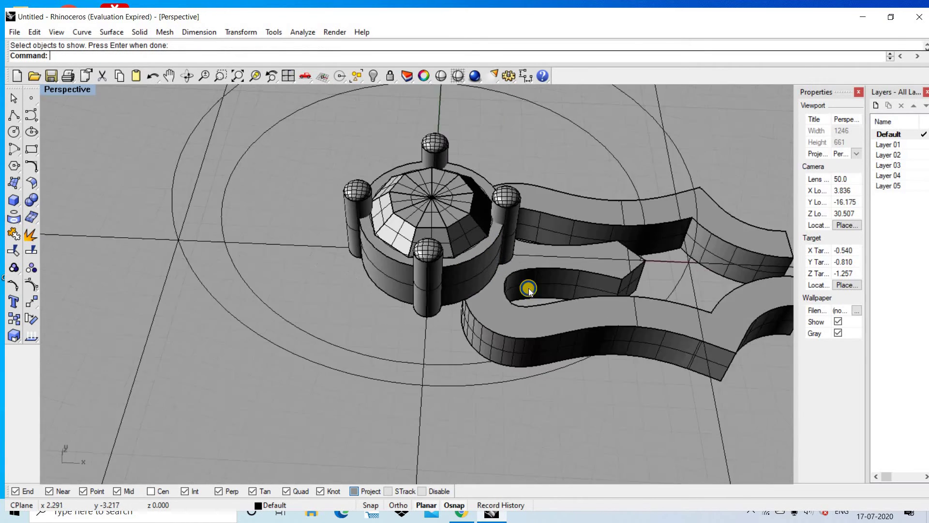
key(ctrl+F2)
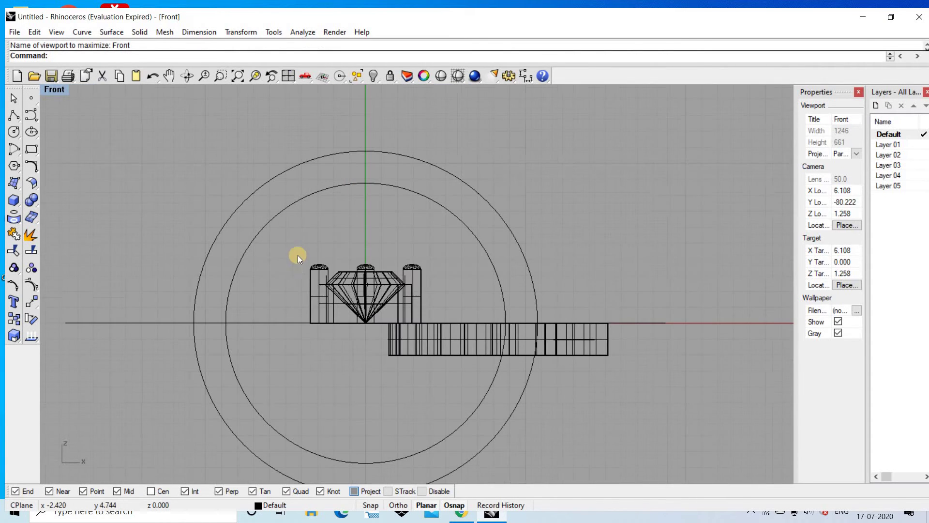
Select the gem and prongs in Front view and raise them above the ring
drag(442, 368, 290, 239)
scroll(351, 278, up, 3)
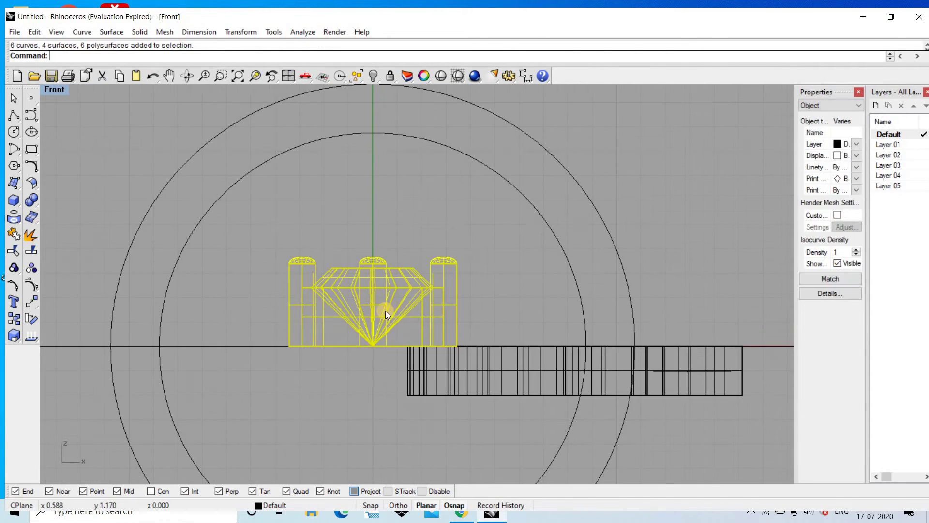
drag(383, 280, 383, 171)
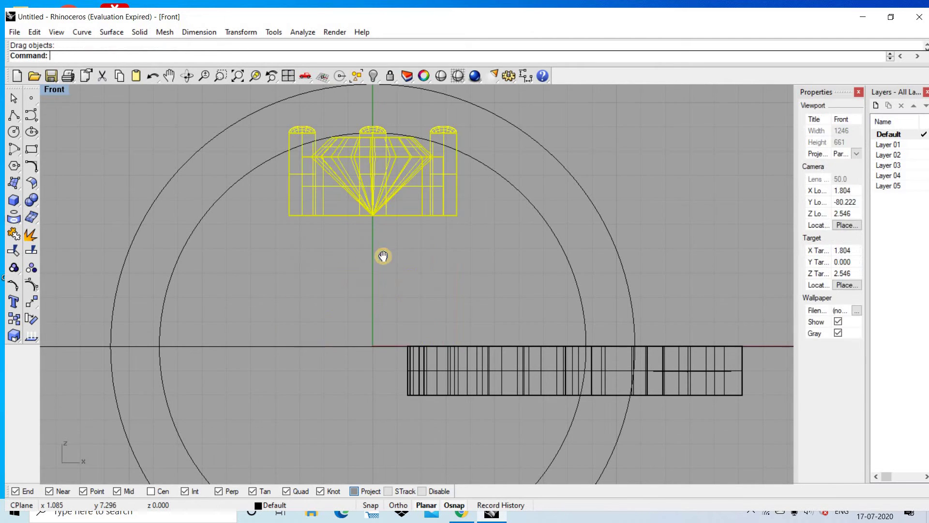
right_drag(377, 154, 358, 249)
mouse_move(358, 249)
mouse_down()
mouse_move(355, 167)
mouse_move(353, 194)
mouse_up()
scroll(360, 177, up, 2)
scroll(359, 177, up, 2)
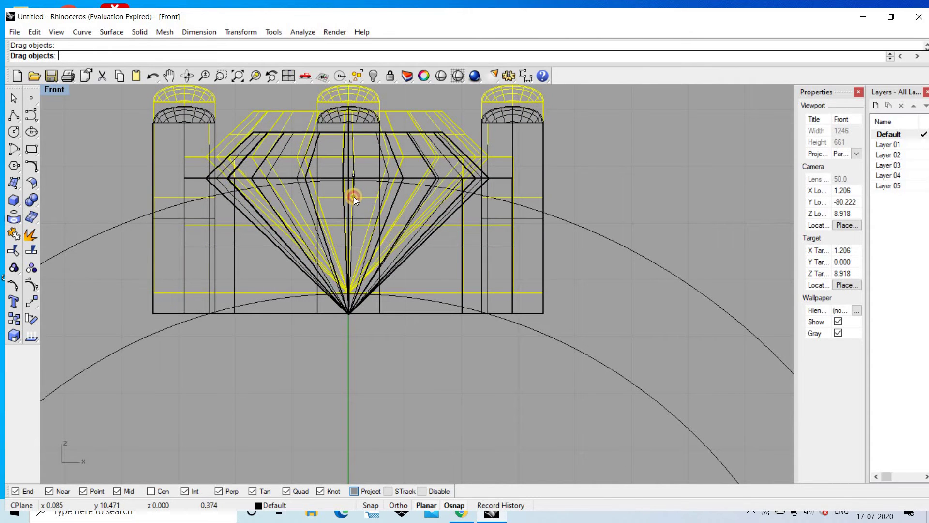
drag(354, 193, 347, 192)
Scale the stone setting by reference, applying factor 4.5 and then 4
click(14, 318)
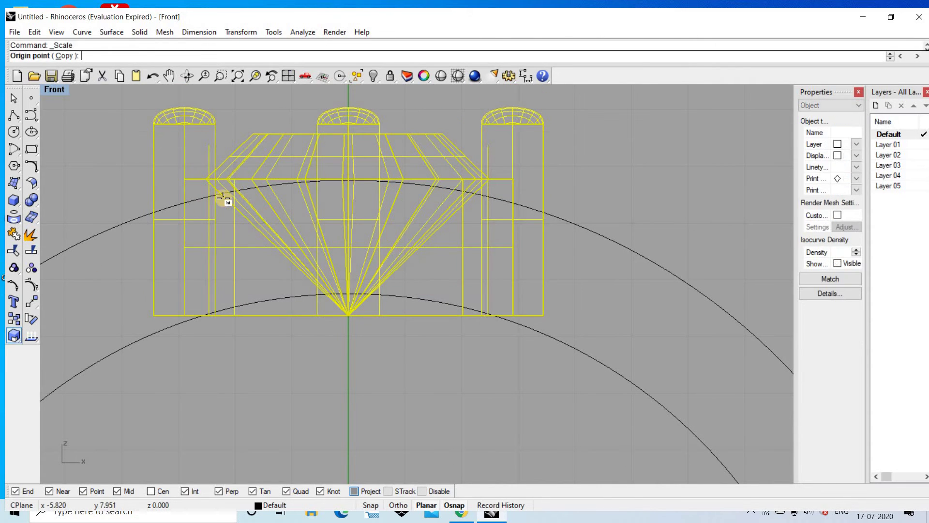
click(207, 183)
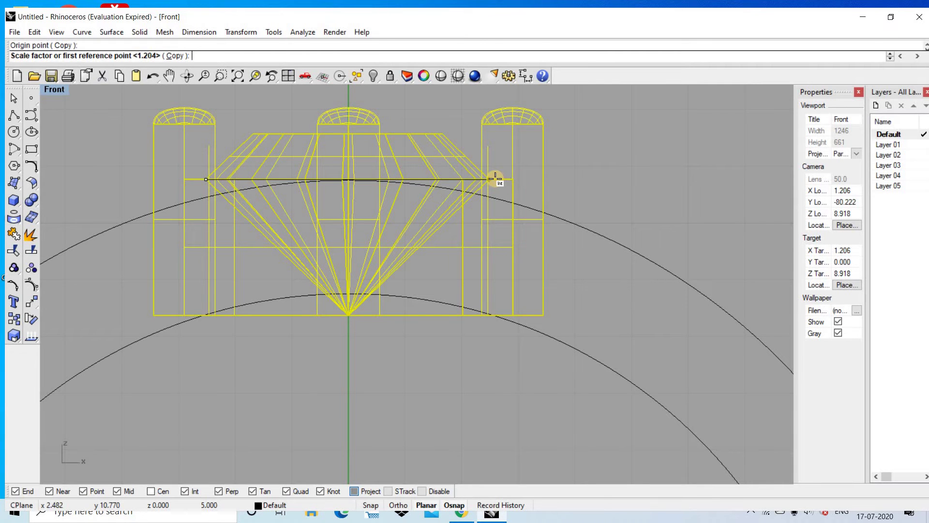
click(488, 180)
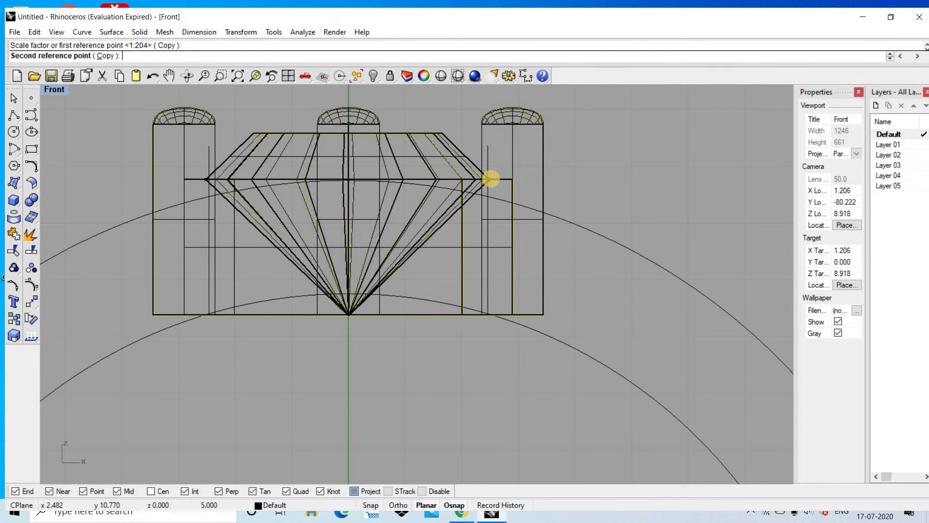
text(4.5)
key(Return)
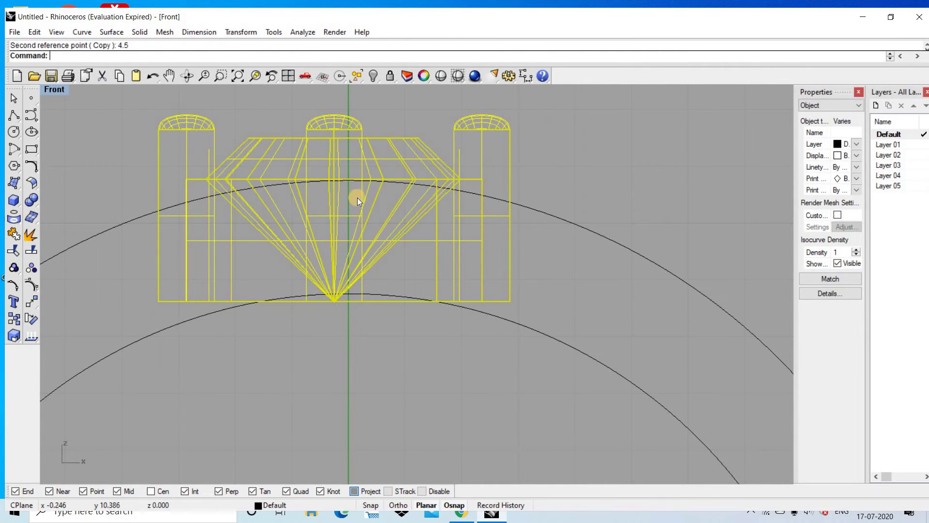
key(Return)
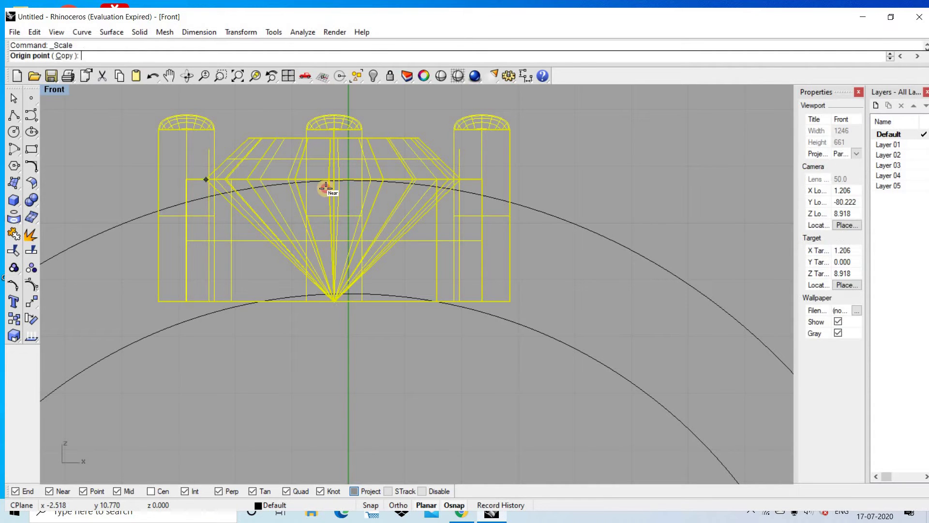
click(348, 180)
click(461, 179)
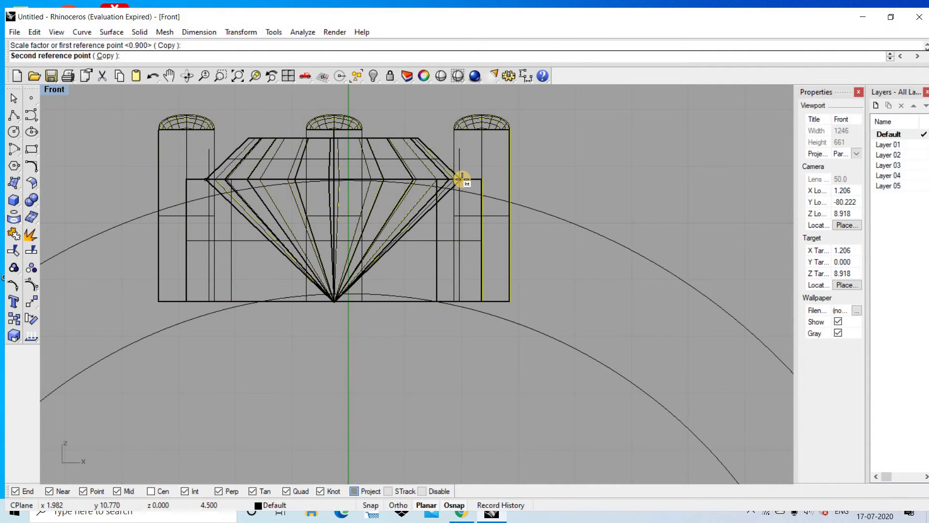
text(4)
key(Return)
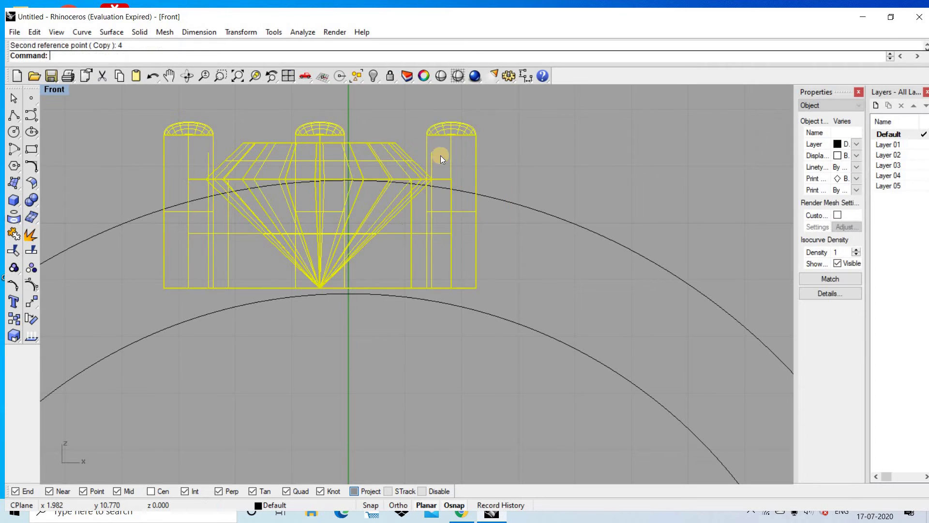
Move the setting so its gem tip rests on the top of the ring circle
scroll(442, 156, down, 3)
scroll(445, 215, down, 2)
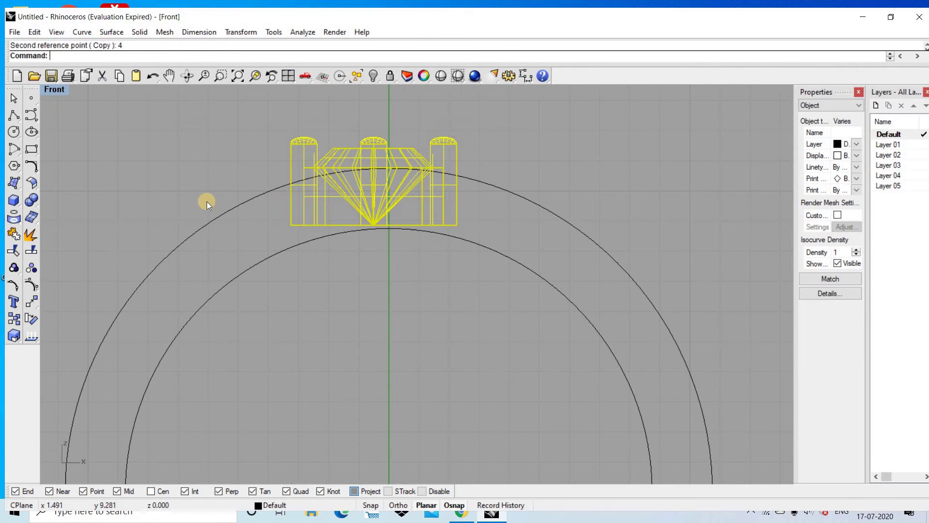
click(33, 306)
scroll(452, 208, up, 2)
scroll(452, 205, up, 2)
click(461, 212)
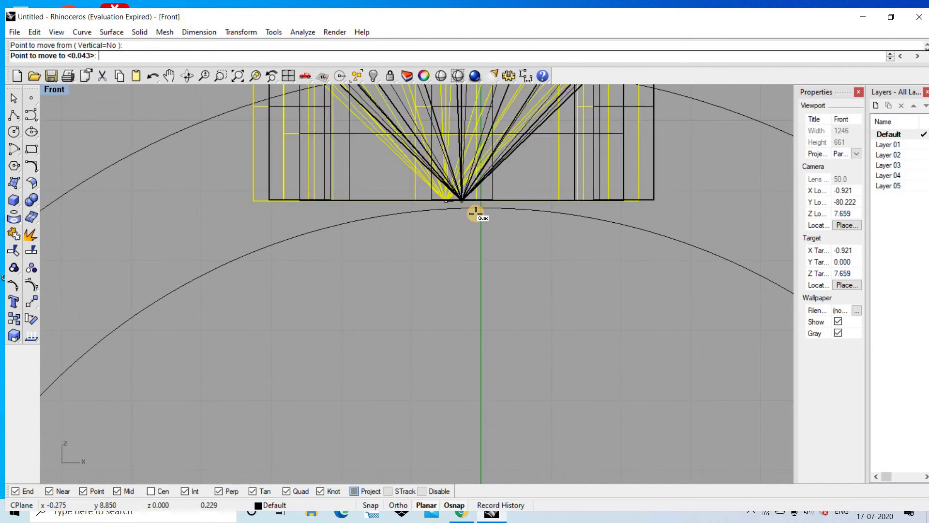
scroll(484, 203, down, 2)
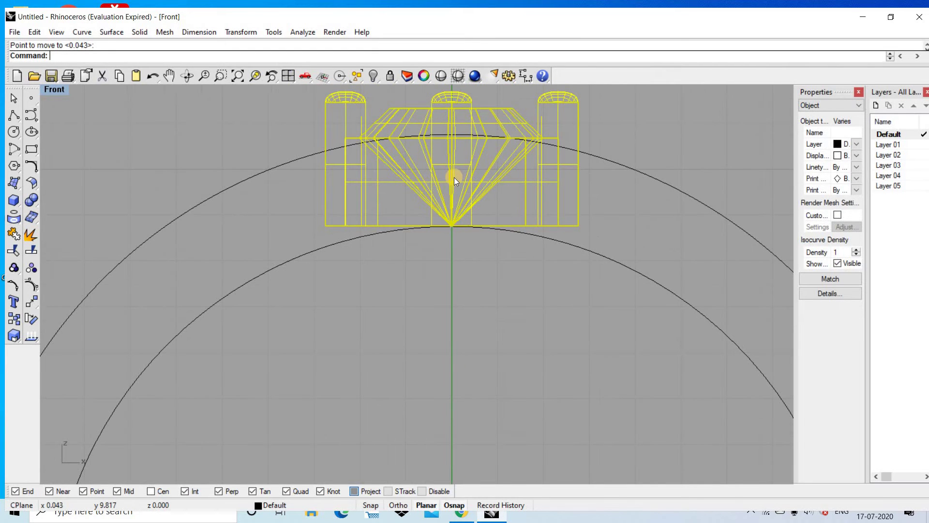
key(ctrl+F4)
scroll(573, 114, down, 2)
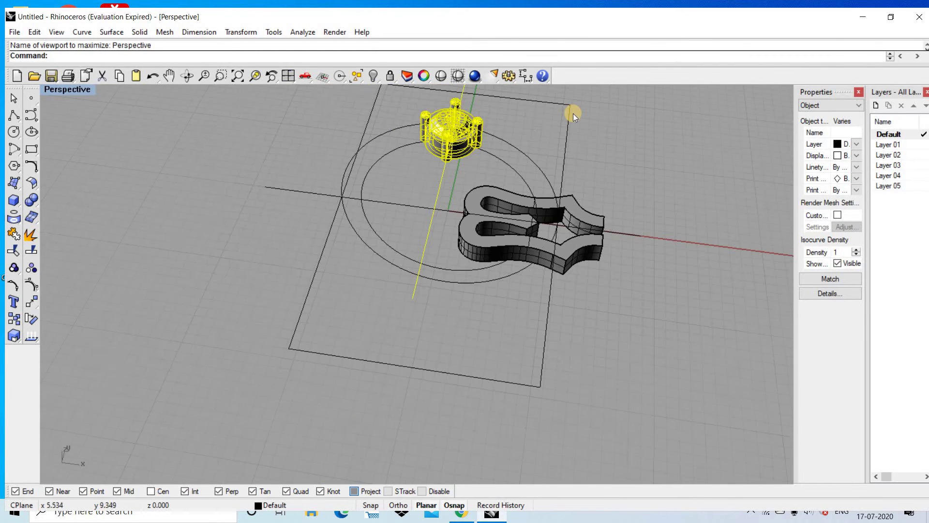
Start Flow and window-select the trident gallery solid as the object to bend
click(610, 130)
scroll(515, 199, up, 1)
scroll(527, 218, up, 2)
scroll(510, 229, up, 2)
text(Flow)
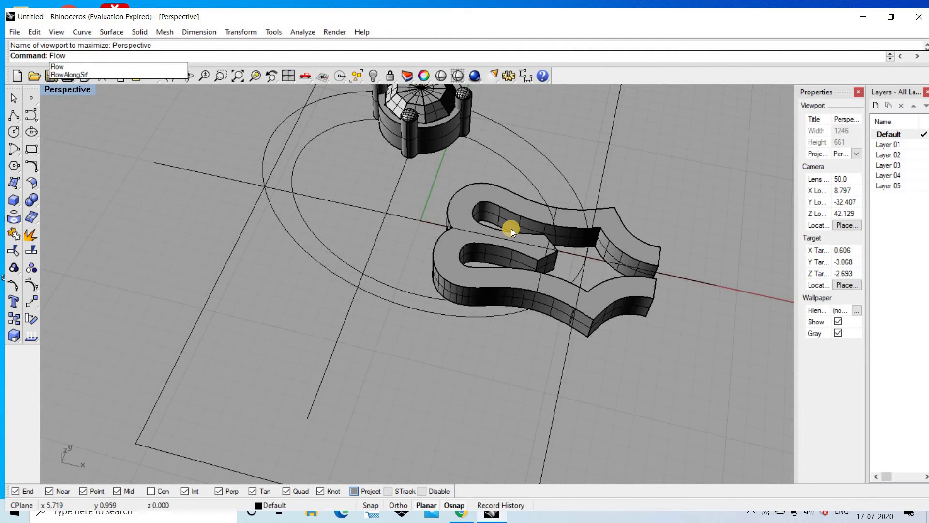
key(Return)
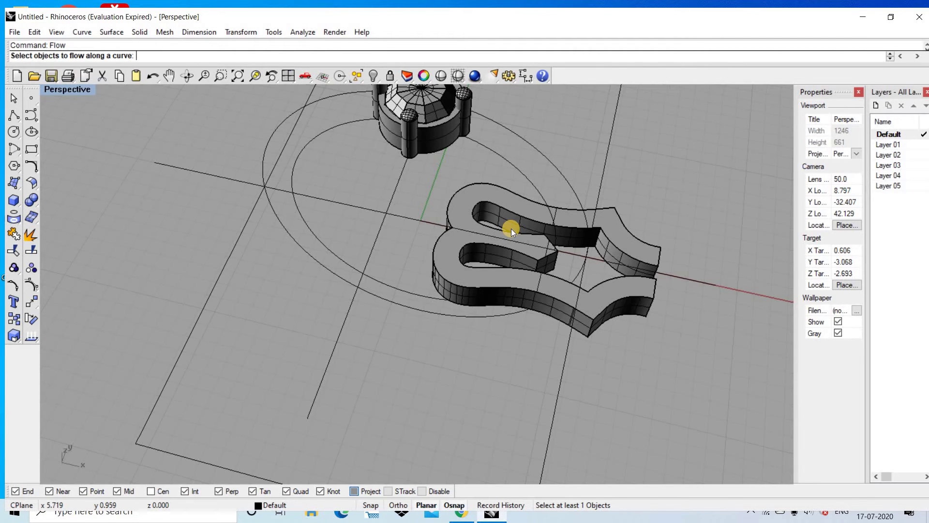
scroll(505, 215, down, 2)
scroll(466, 202, up, 2)
drag(445, 173, 728, 350)
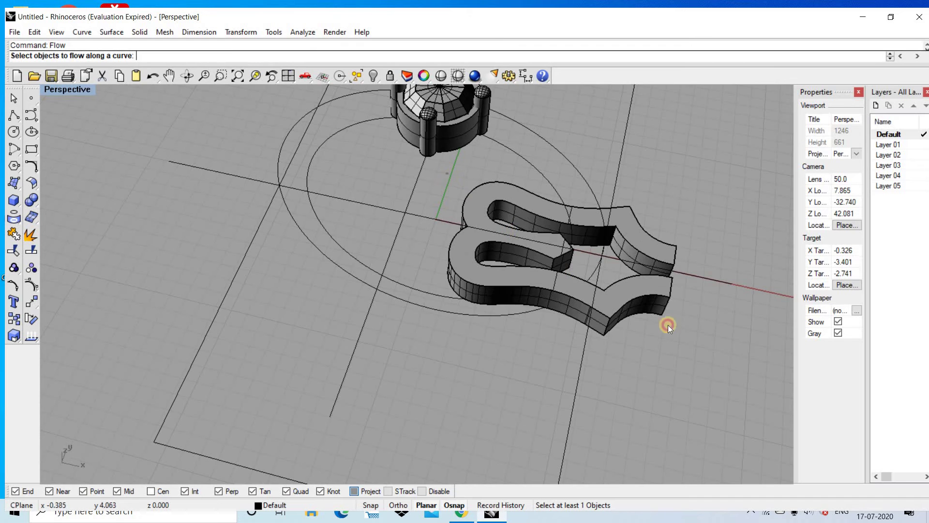
key(Return)
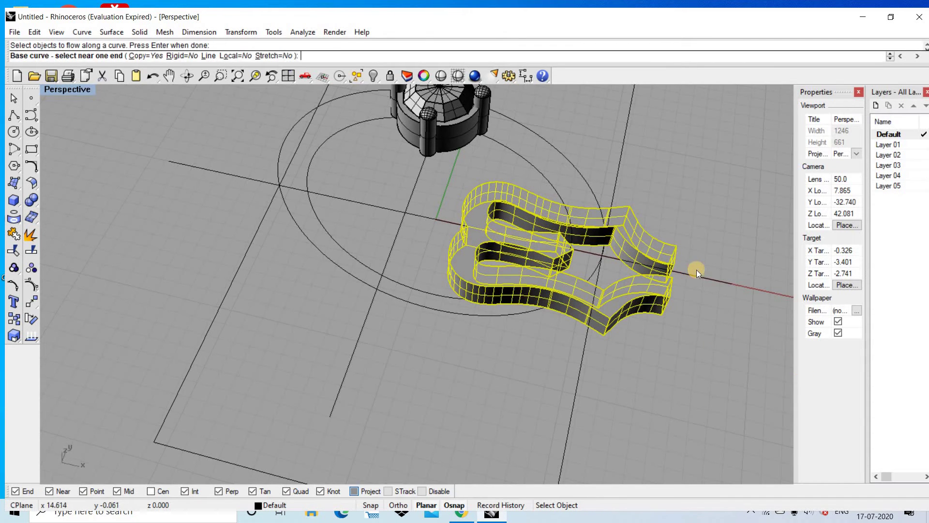
Bend it along the ring, using the straight axis as base and the ring circle as target
click(672, 252)
scroll(599, 276, up, 3)
scroll(622, 250, up, 2)
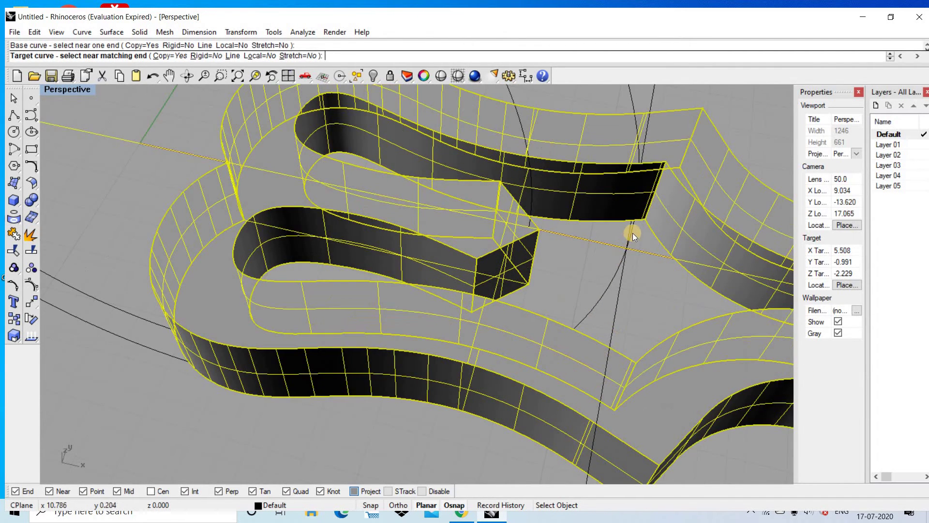
click(625, 242)
scroll(624, 227, down, 3)
scroll(561, 243, down, 3)
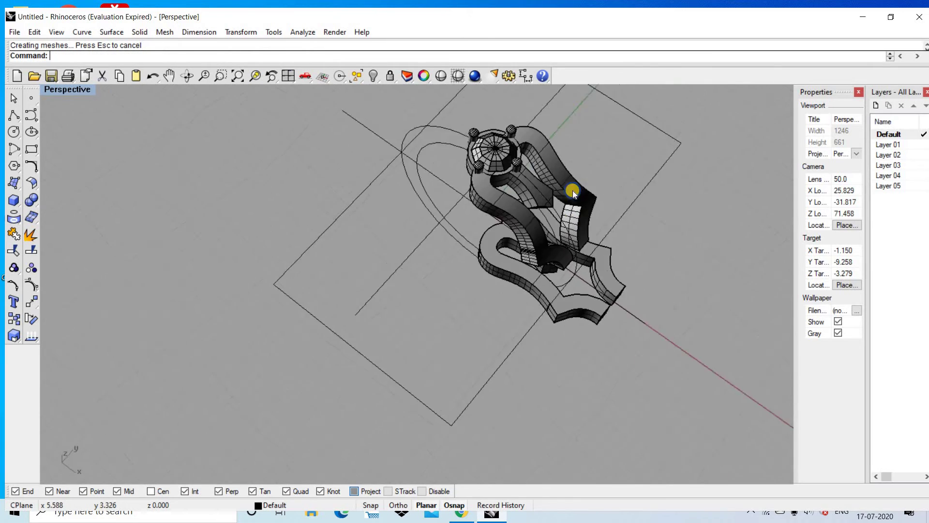
mouse_move(529, 176)
right_down()
mouse_move(547, 184)
mouse_move(482, 230)
mouse_move(463, 218)
right_up()
Undo the trial bend and select the trident solid and its curve
key(ctrl+z)
scroll(450, 227, up, 2)
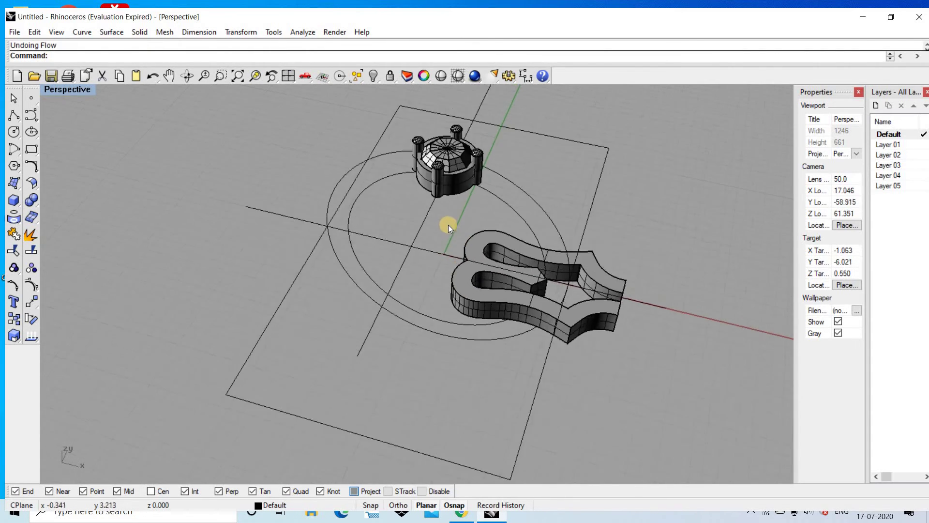
scroll(448, 224, up, 2)
drag(694, 397, 515, 289)
Drag the trident curves farther right of the stone setting in the maximized Top view
key(ctrl+F2)
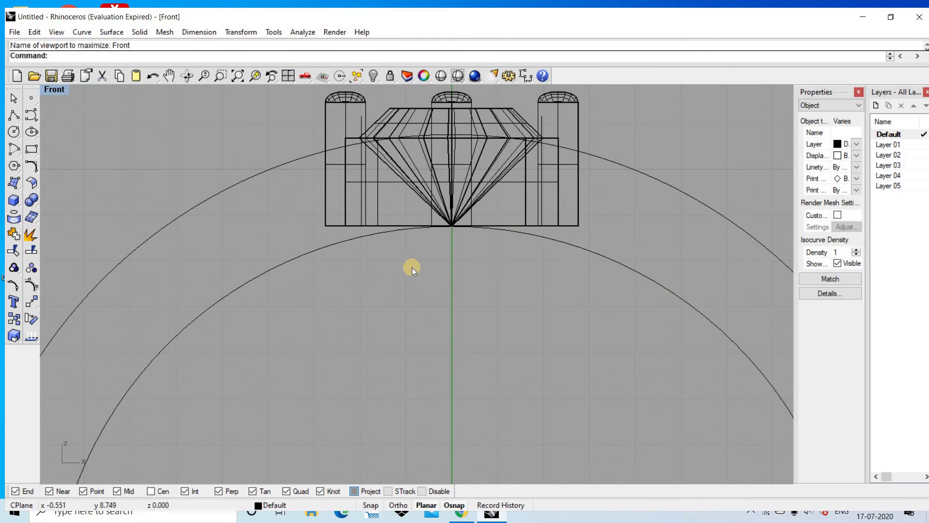
scroll(413, 264, down, 5)
key(ctrl+F1)
scroll(383, 132, up, 2)
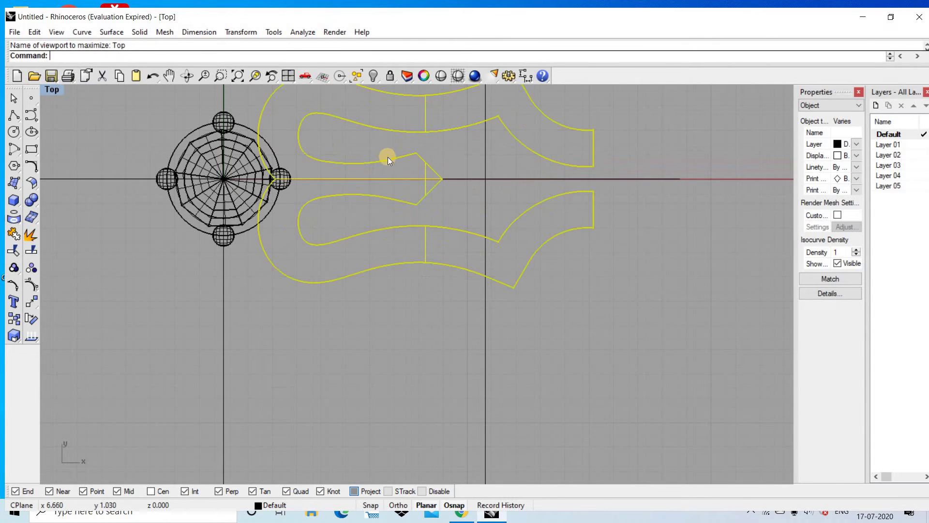
mouse_move(440, 178)
mouse_down()
mouse_move(514, 189)
mouse_move(499, 191)
mouse_up()
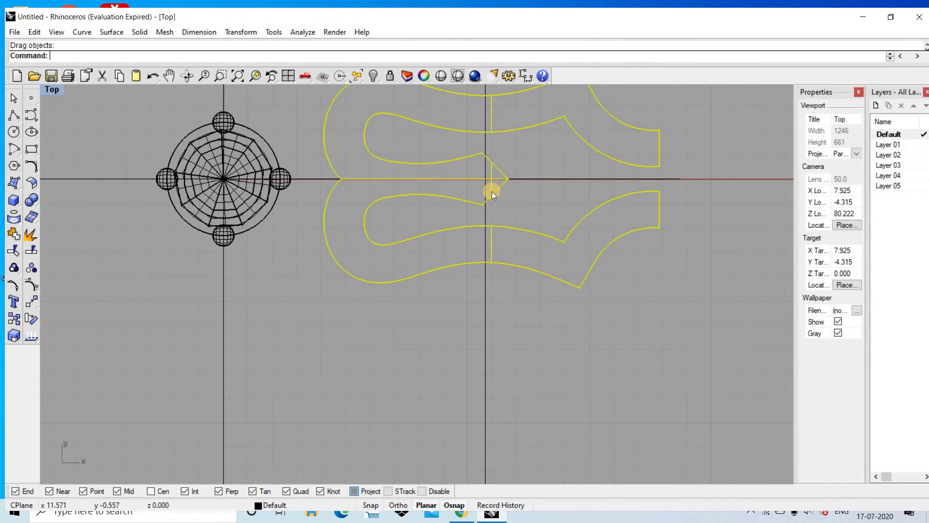
key(ctrl+F4)
scroll(438, 207, down, 3)
right_drag(438, 207, 492, 316)
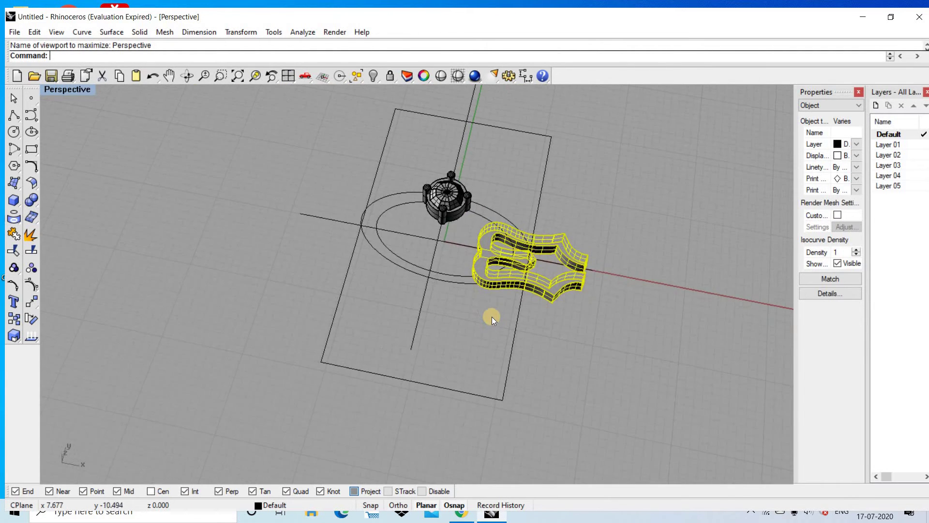
click(491, 313)
text(Flo)
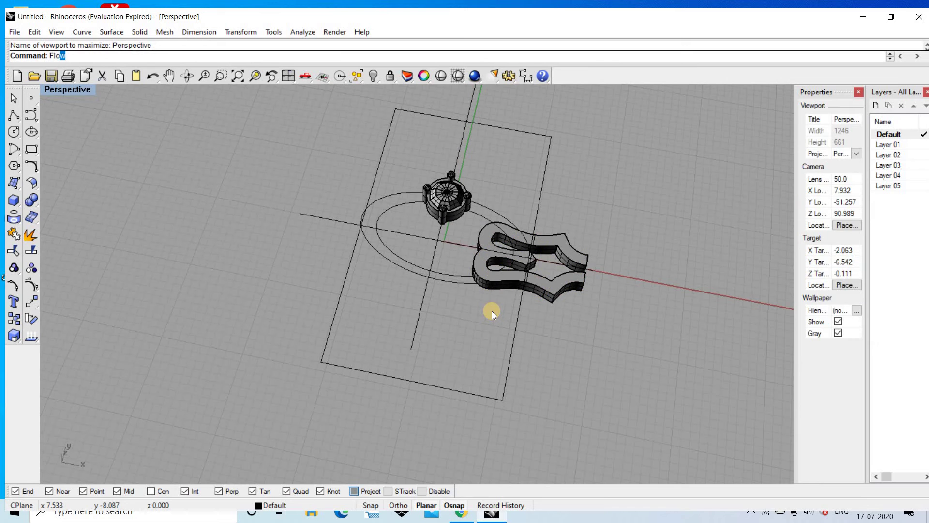
Start Flow on the trident solid and pick its straight axis as the base curve
key(Return)
scroll(538, 244, up, 1)
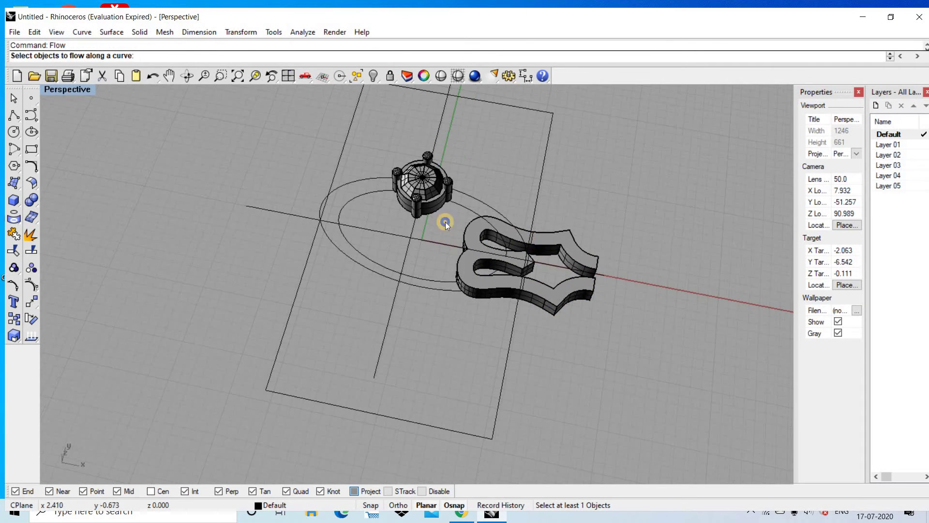
drag(442, 219, 642, 325)
key(Return)
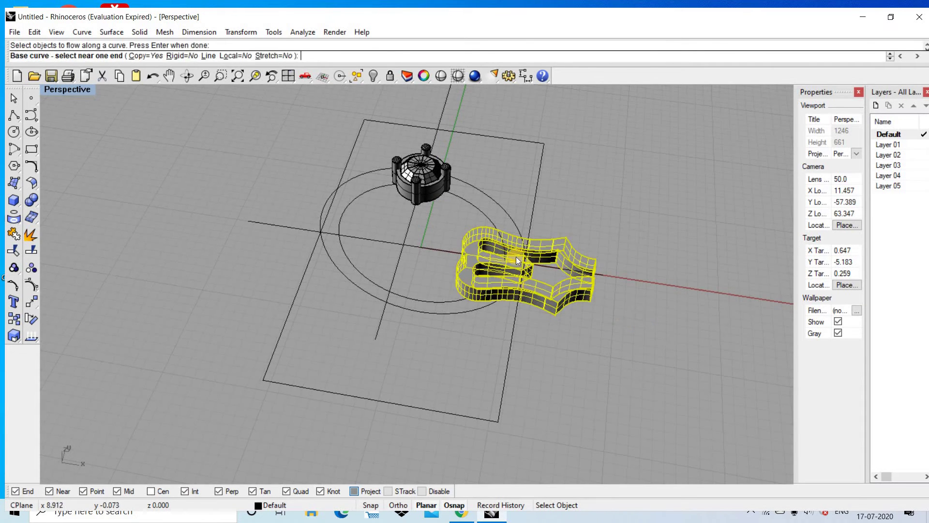
scroll(516, 256, up, 2)
click(668, 282)
Pick the ring circle as target, bending a new trident copy along the ring
scroll(487, 261, up, 2)
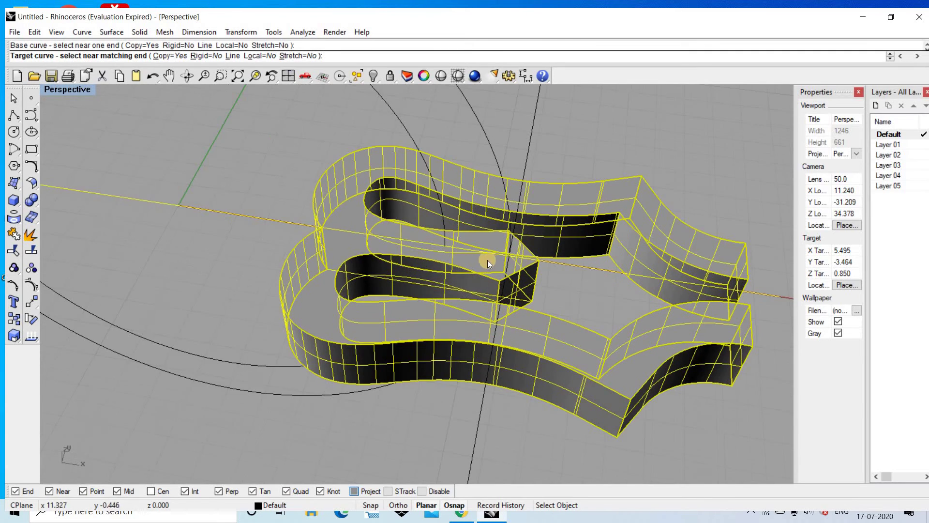
scroll(519, 240, up, 2)
scroll(519, 242, up, 1)
scroll(518, 237, down, 2)
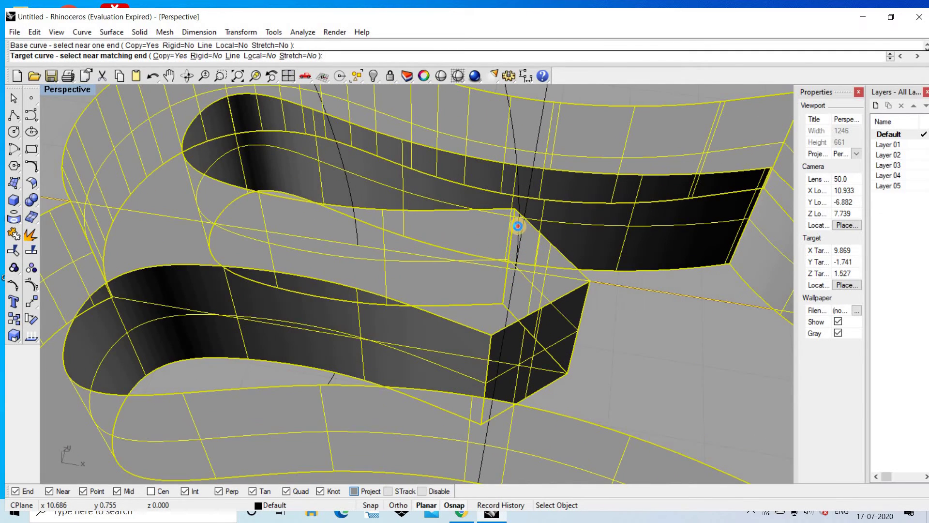
click(517, 227)
scroll(421, 212, up, 2)
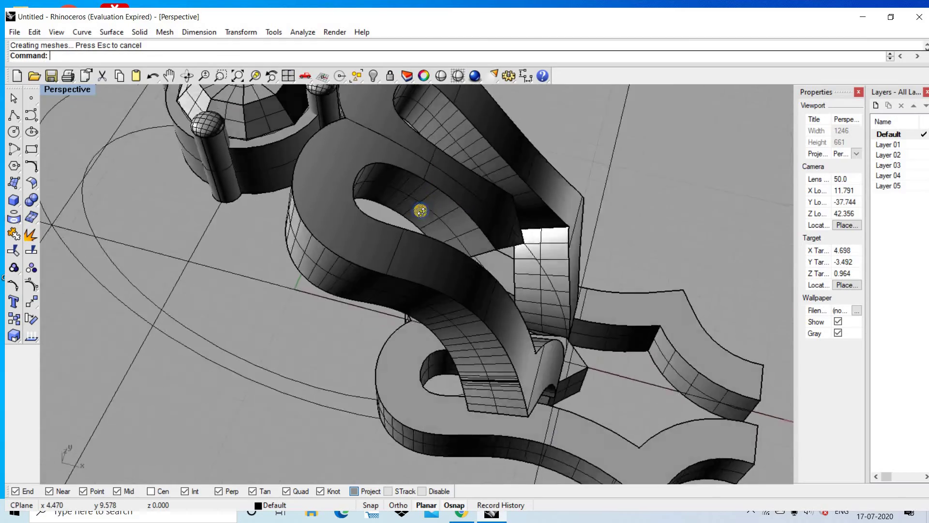
scroll(384, 224, up, 2)
scroll(371, 197, up, 2)
scroll(468, 213, up, 2)
scroll(468, 212, down, 2)
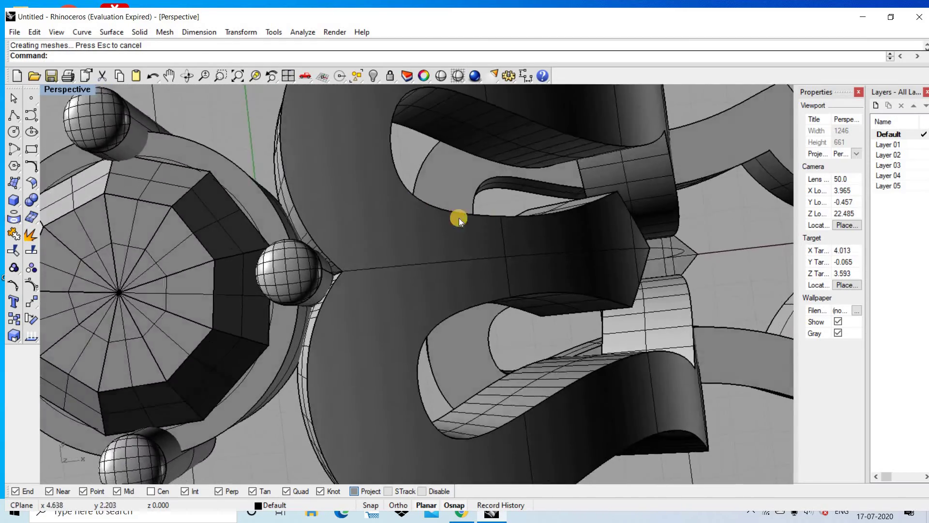
Orbit to side and higher views to inspect the bent piece, selecting the flat trident
right_drag(459, 218, 432, 153)
scroll(431, 152, down, 3)
mouse_move(514, 205)
right_down()
mouse_move(594, 154)
mouse_move(521, 226)
right_up()
scroll(654, 206, up, 3)
scroll(466, 322, down, 3)
mouse_move(600, 328)
right_down()
mouse_move(467, 322)
mouse_move(407, 292)
right_up()
click(610, 339)
right_drag(613, 345, 602, 404)
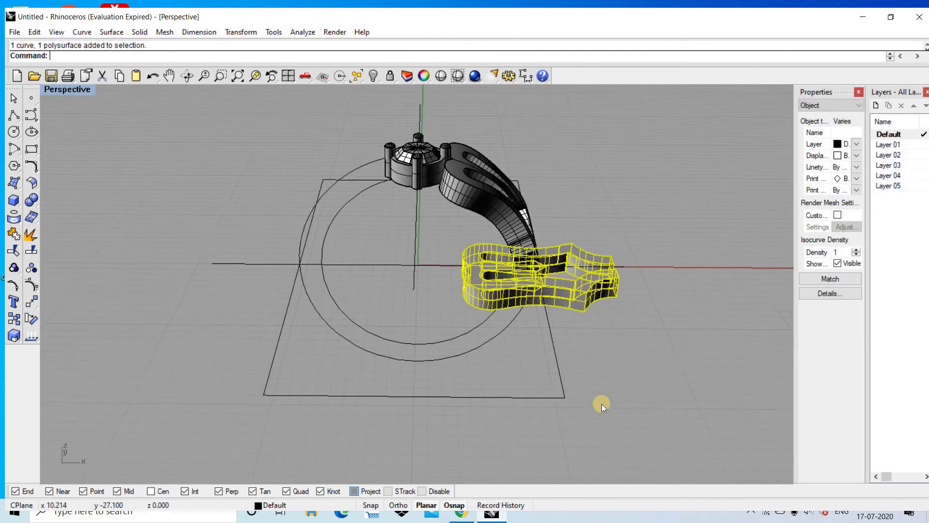
Hide the flat trident and its curve
key(ctrl+h)
scroll(448, 353, up, 3)
mouse_move(617, 243)
right_down()
mouse_move(556, 219)
mouse_move(597, 295)
mouse_move(575, 253)
mouse_move(497, 222)
mouse_move(513, 301)
mouse_move(484, 210)
right_up()
scroll(556, 218, down, 5)
scroll(598, 294, up, 4)
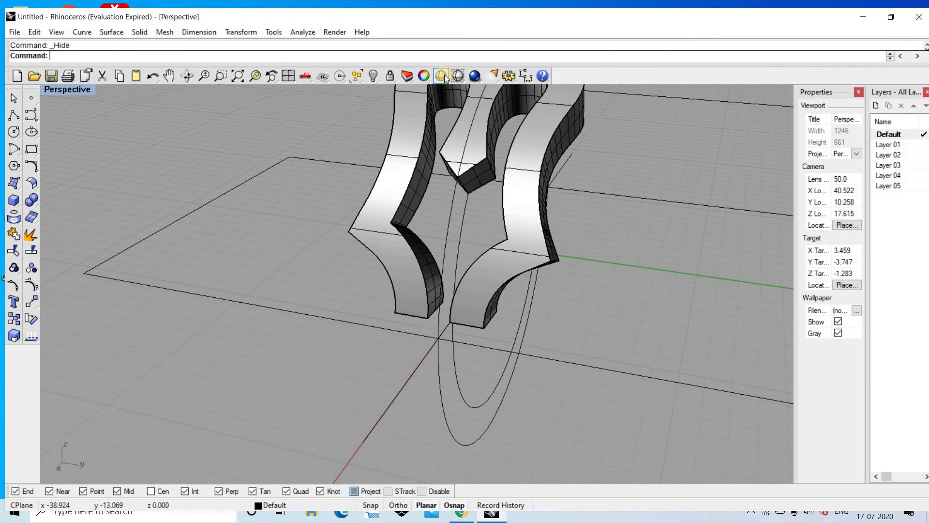
Orbit the shaded preview around the pendant, then end the preview
right_drag(455, 160, 532, 263)
scroll(553, 207, down, 5)
right_drag(554, 207, 472, 172)
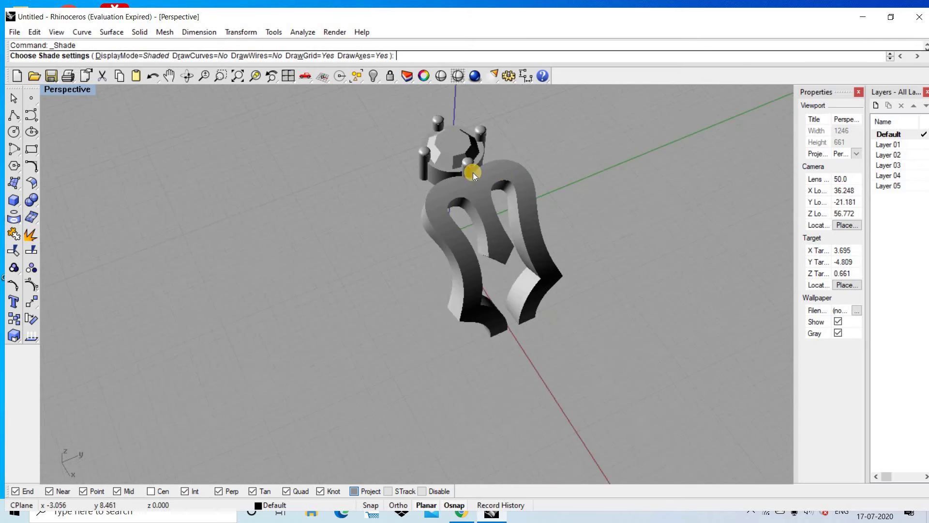
scroll(469, 207, up, 5)
right_drag(470, 207, 544, 194)
scroll(544, 194, down, 4)
key(Escape)
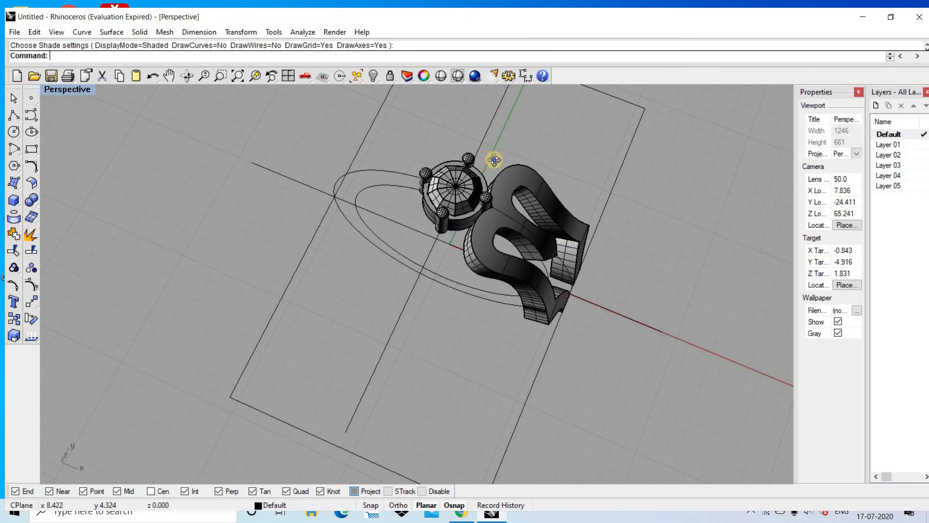
mouse_move(495, 160)
right_down()
mouse_move(486, 212)
mouse_move(511, 216)
mouse_move(440, 245)
mouse_move(435, 328)
mouse_move(456, 195)
mouse_move(452, 244)
right_up()
scroll(492, 214, up, 4)
scroll(492, 213, down, 4)
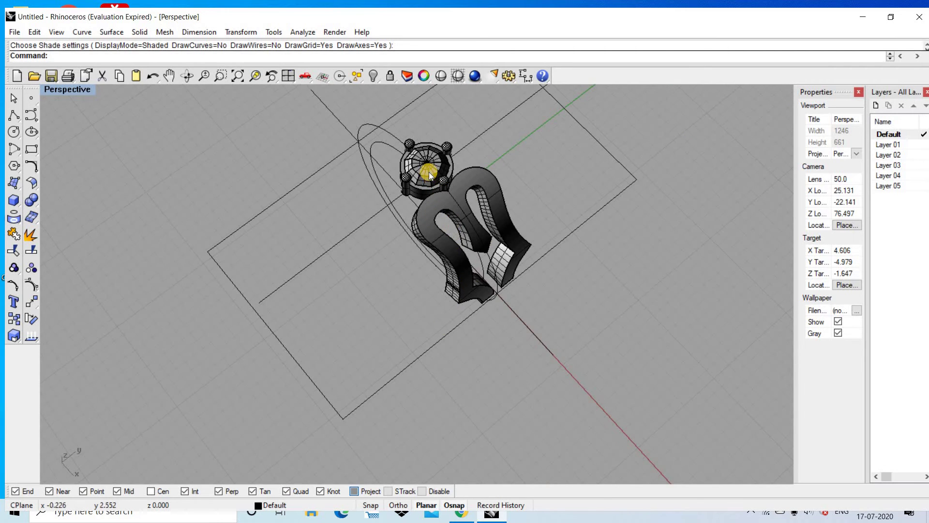
scroll(456, 181, up, 3)
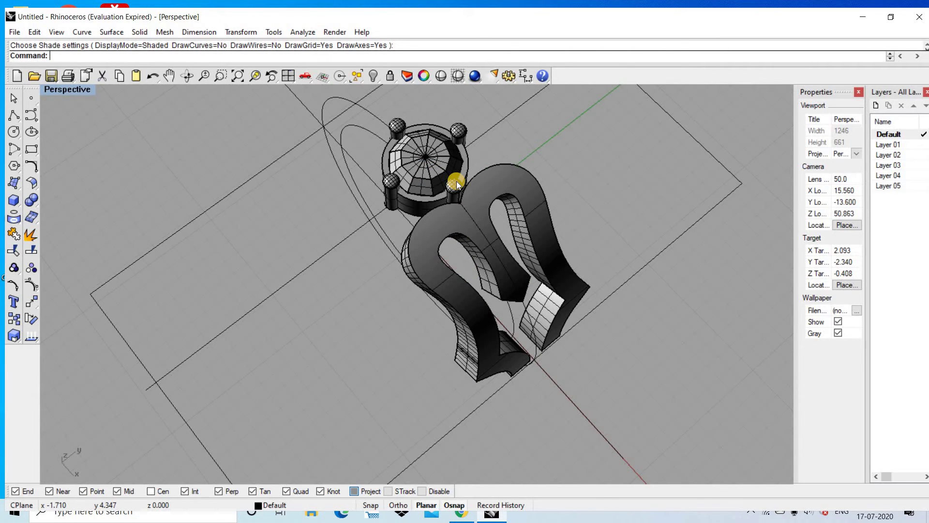
Undo the bend and window-select the flat trident curves and solid in Top view
key(ctrl+z)
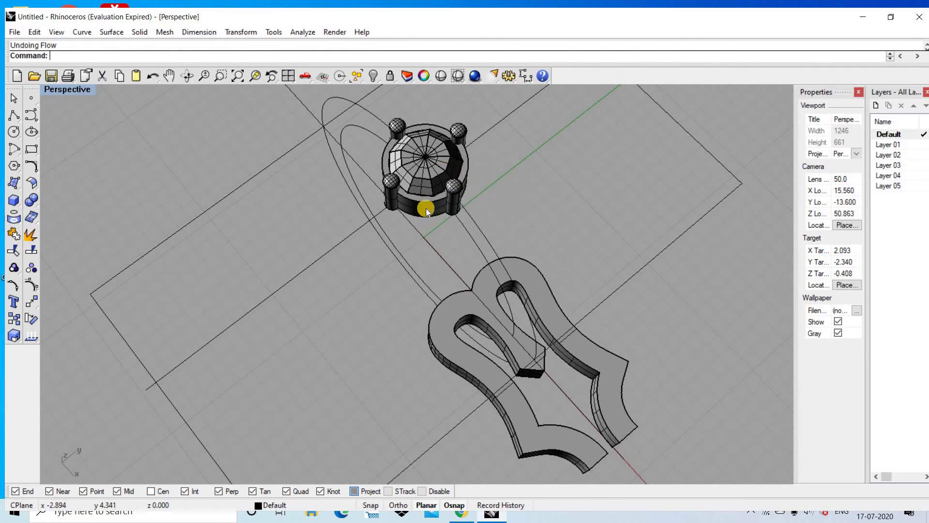
scroll(510, 223, down, 3)
right_drag(510, 223, 474, 225)
key(ctrl+F1)
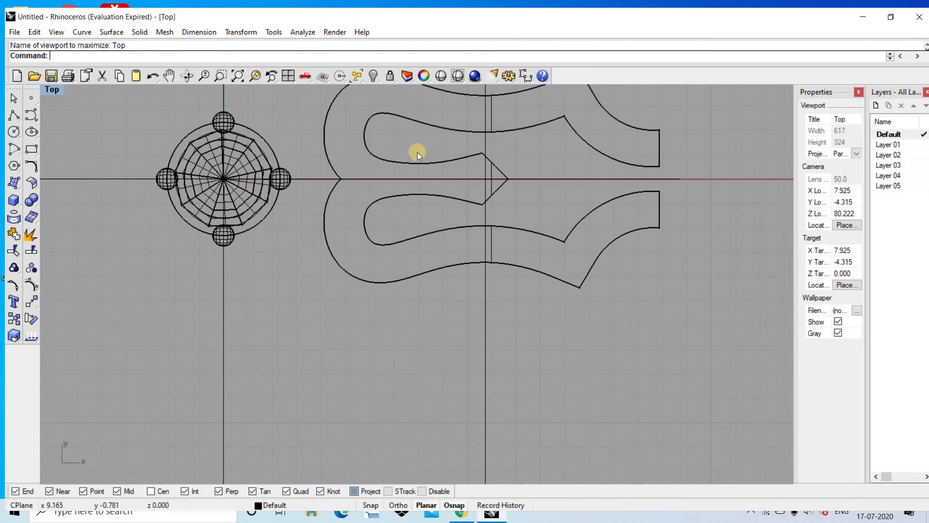
scroll(325, 105, down, 3)
drag(575, 267, 338, 237)
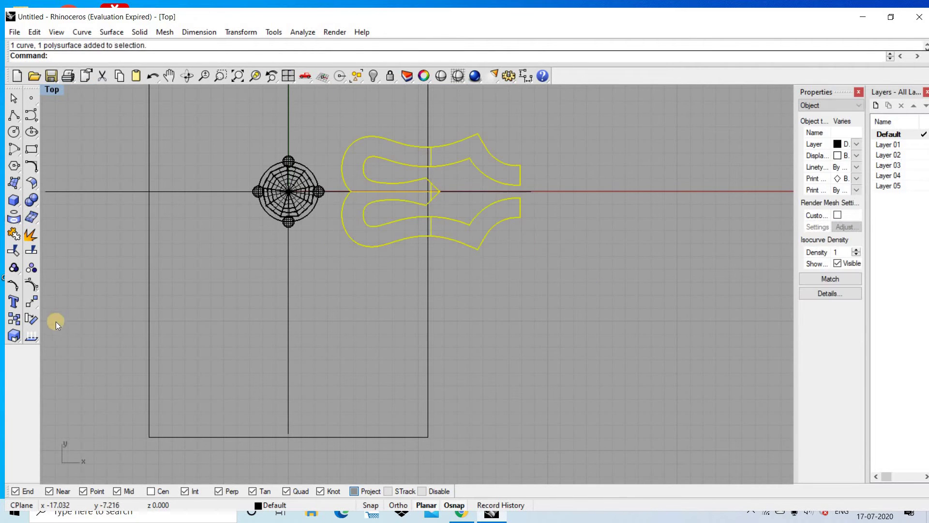
Enlarge the trident by scaling from its tip with two reference points
click(15, 336)
scroll(349, 194, up, 2)
click(381, 175)
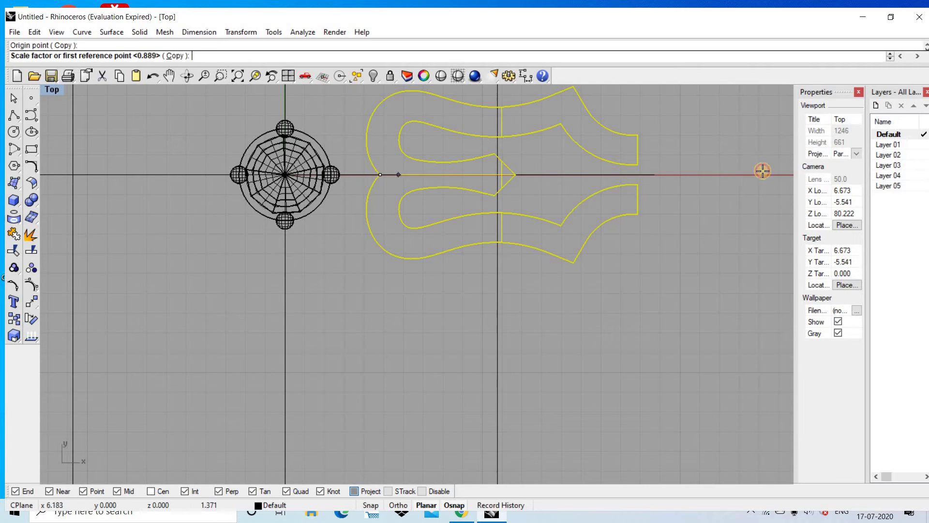
click(695, 174)
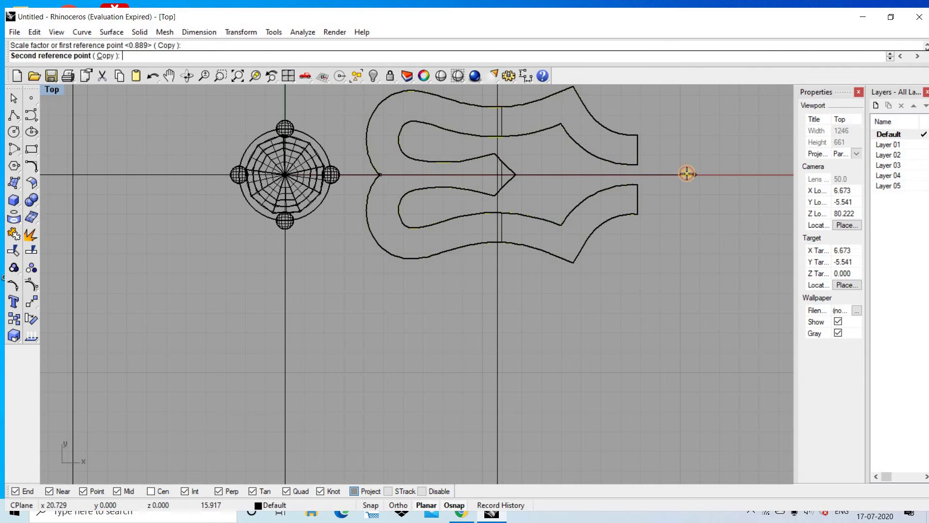
scroll(639, 165, up, 1)
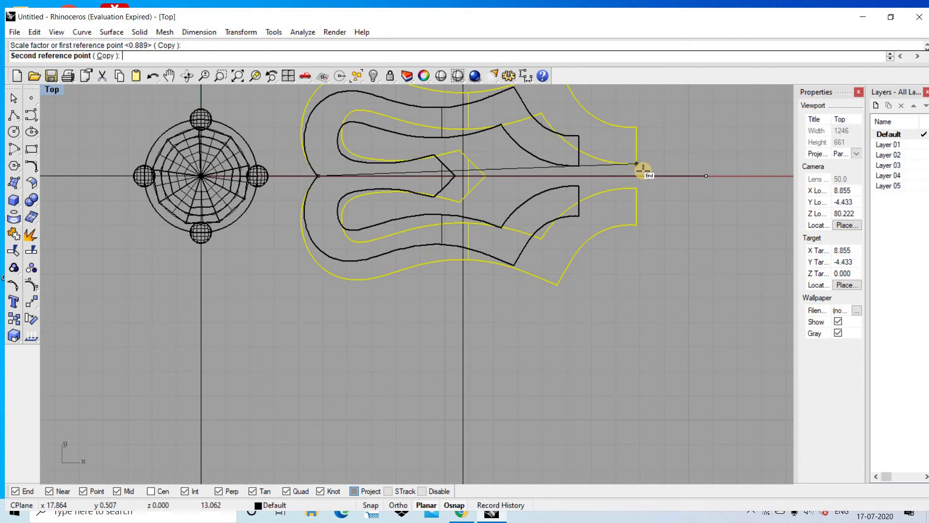
click(644, 169)
key(Return)
scroll(495, 173, up, 1)
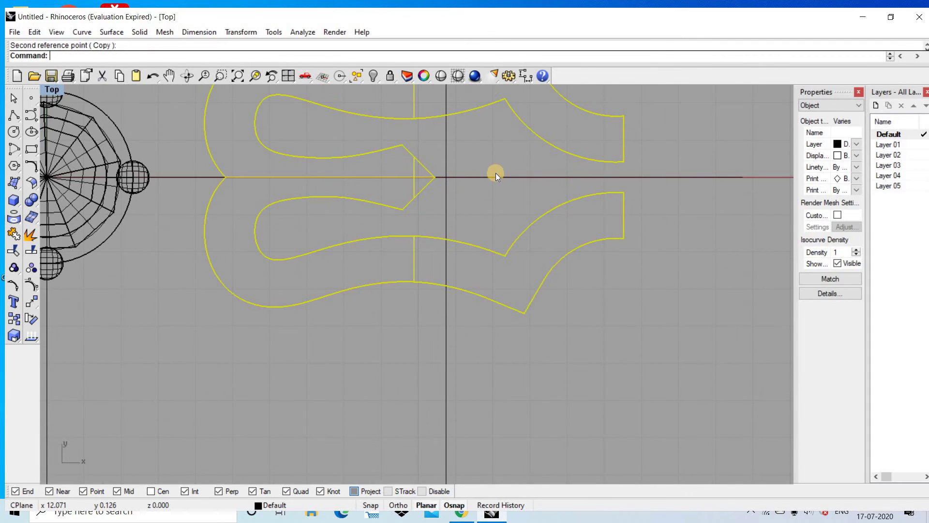
key(ctrl+F4)
scroll(510, 255, up, 1)
scroll(509, 255, up, 1)
text(Flo)
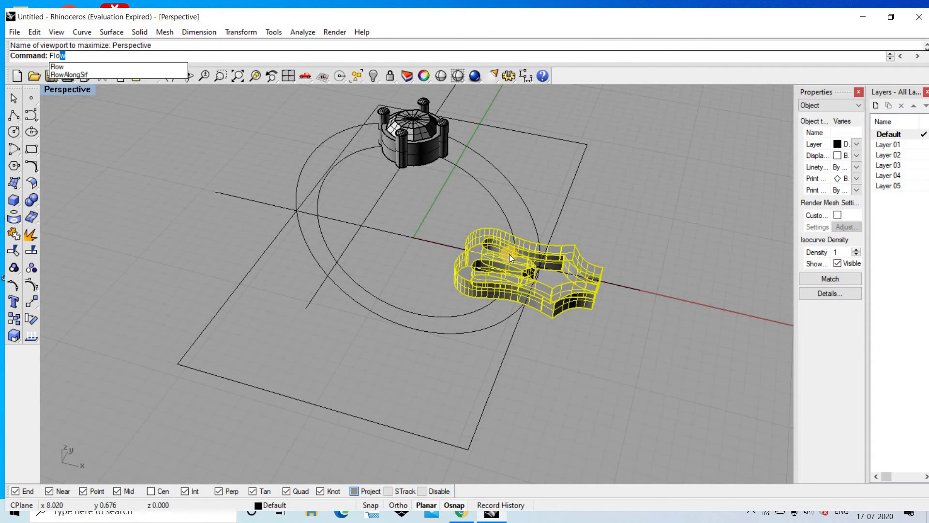
Flow the enlarged gallery along the ring, picking the straight base line then the ring circle
key(Return)
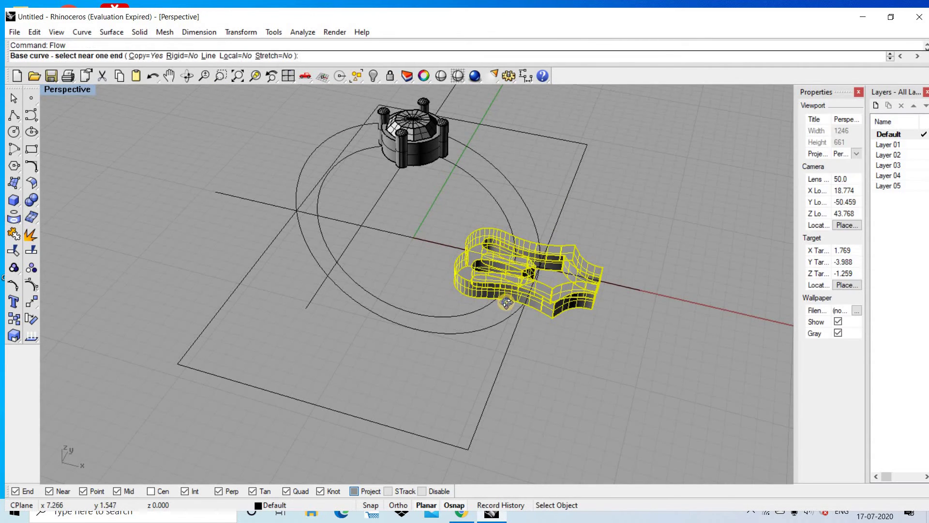
scroll(474, 246, up, 2)
scroll(475, 247, up, 1)
scroll(697, 303, up, 1)
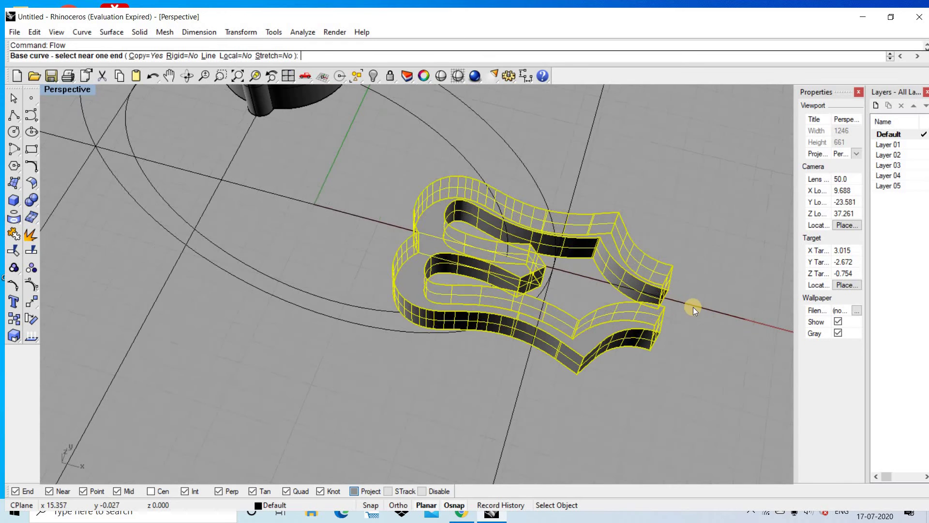
click(623, 297)
scroll(554, 274, up, 1)
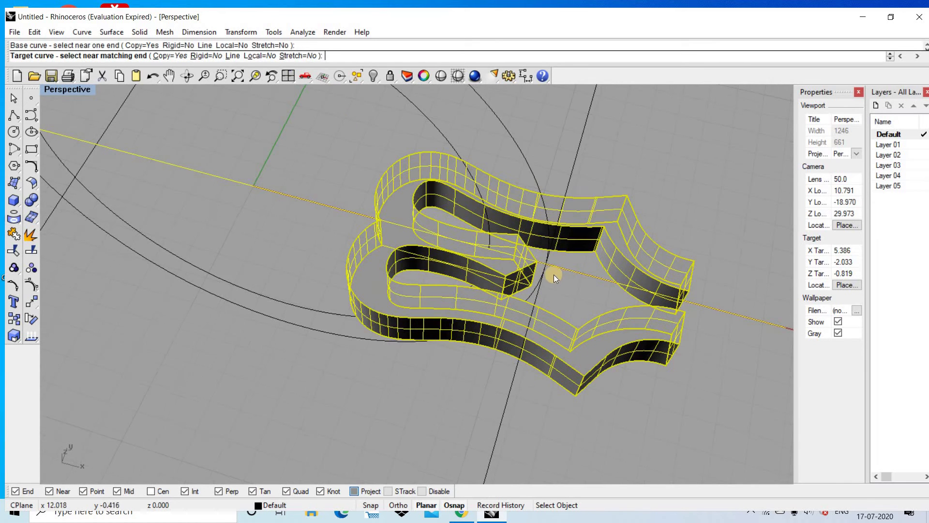
click(531, 189)
scroll(561, 220, down, 2)
Orbit the shaded ring to inspect the gallery and select the flat original
click(630, 147)
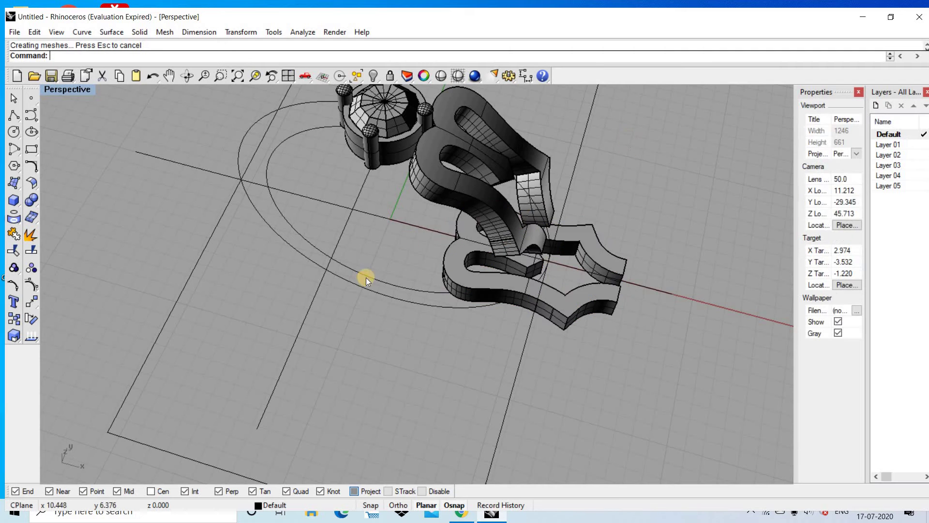
mouse_move(366, 277)
right_down()
mouse_move(533, 171)
mouse_move(393, 247)
mouse_move(495, 210)
mouse_move(490, 140)
right_up()
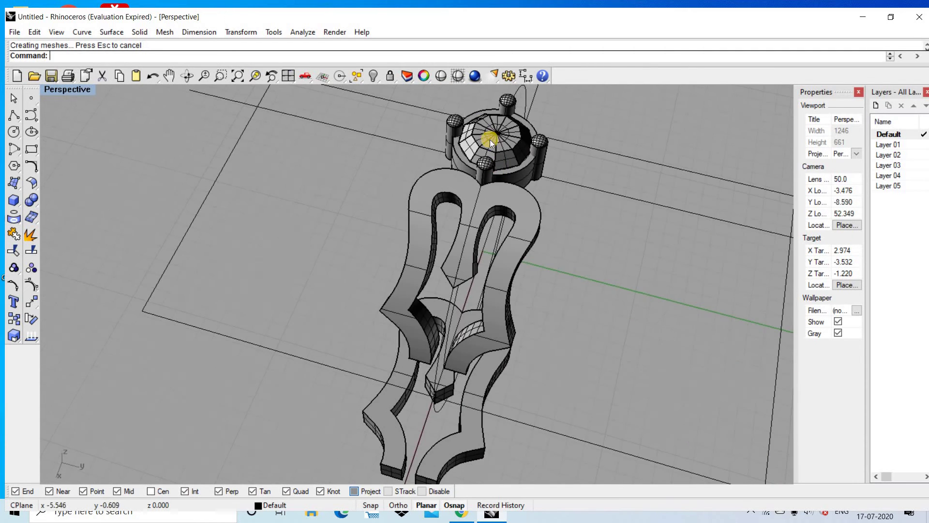
mouse_move(484, 329)
right_down()
mouse_move(417, 262)
mouse_move(517, 286)
mouse_move(417, 277)
mouse_move(461, 263)
right_up()
click(461, 263)
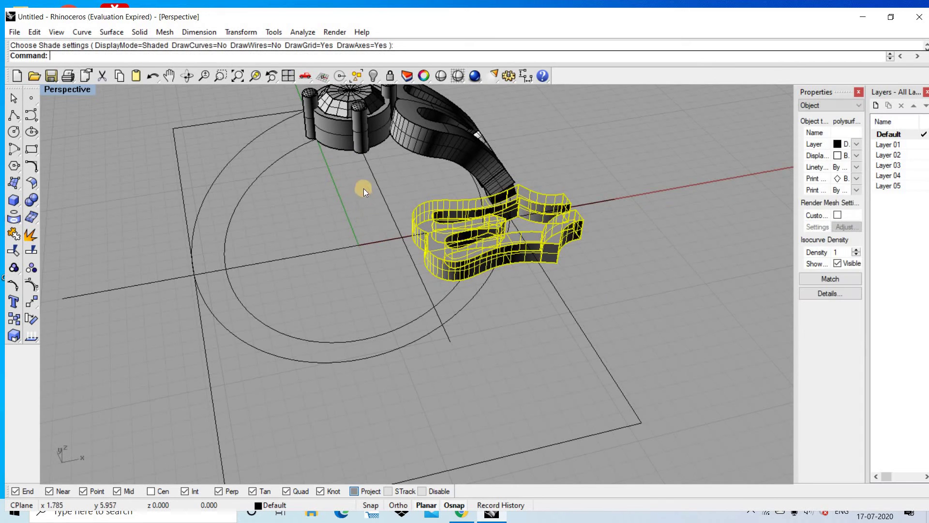
Hide the flat gallery solid and its leftover outline curve, then check the layer list
key(ctrl+h)
mouse_move(387, 191)
right_down()
mouse_move(407, 242)
mouse_move(460, 238)
mouse_move(579, 251)
right_up()
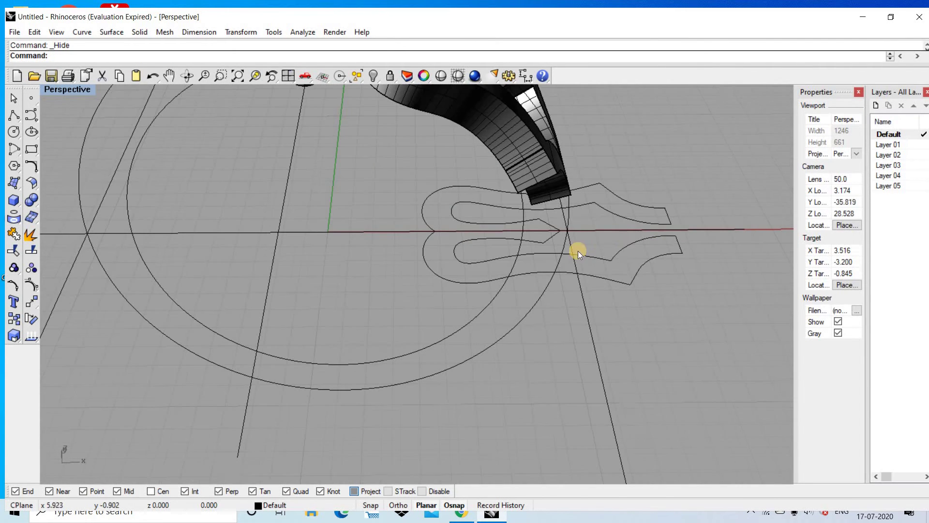
click(603, 286)
key(ctrl+h)
mouse_move(487, 253)
right_down()
mouse_move(477, 219)
mouse_move(522, 201)
mouse_move(433, 154)
mouse_move(501, 226)
right_up()
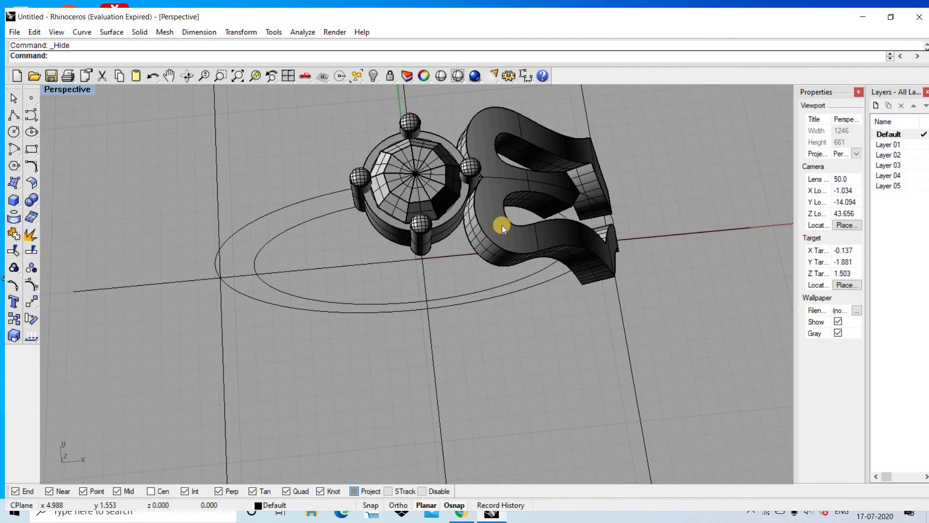
click(283, 500)
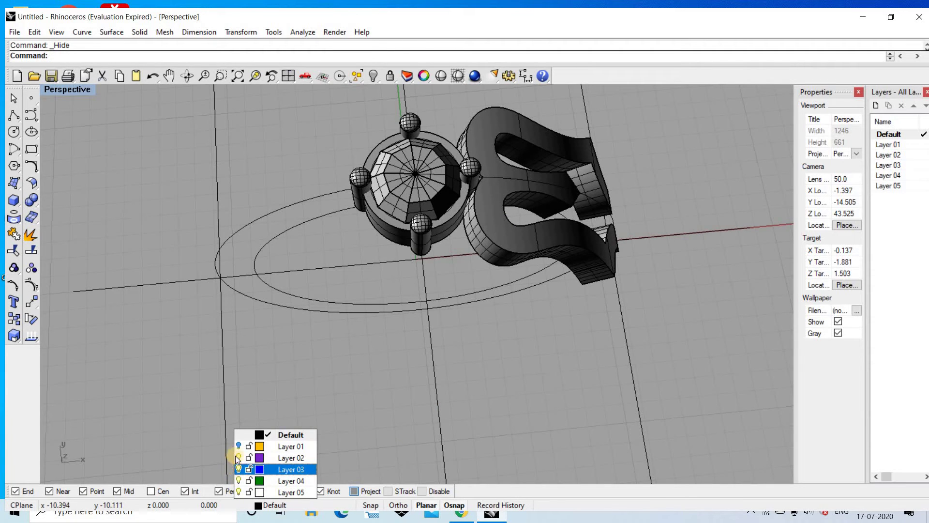
click(347, 392)
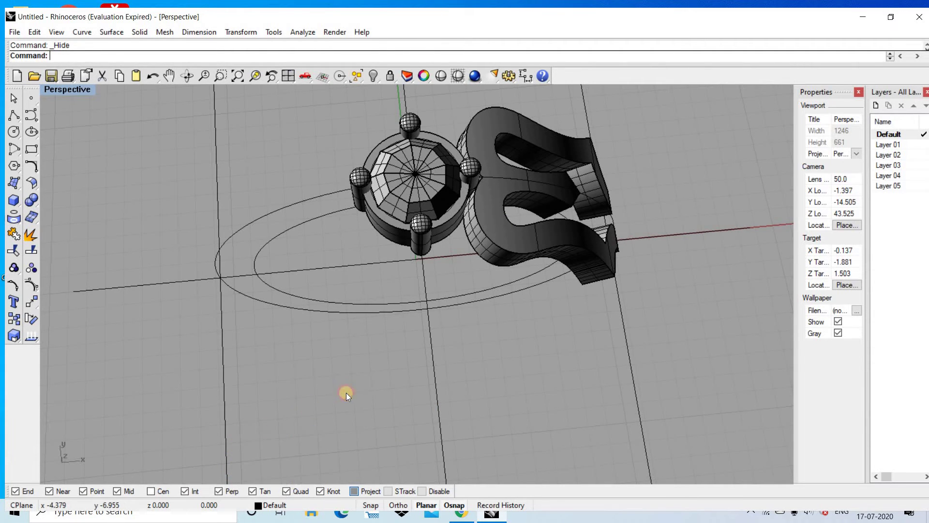
Show the hidden gold spool-shaped piece again with Show Selected
key(ctrl+shift+h)
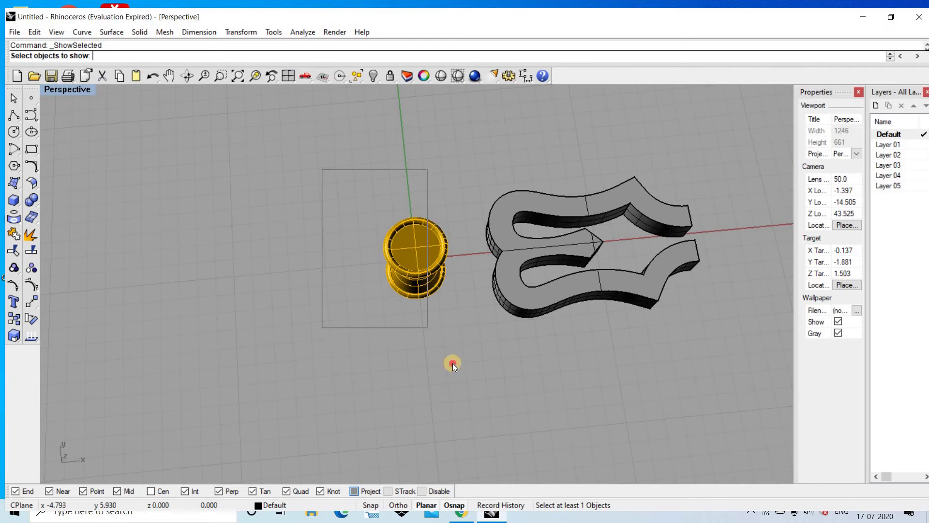
right_drag(452, 364, 445, 332)
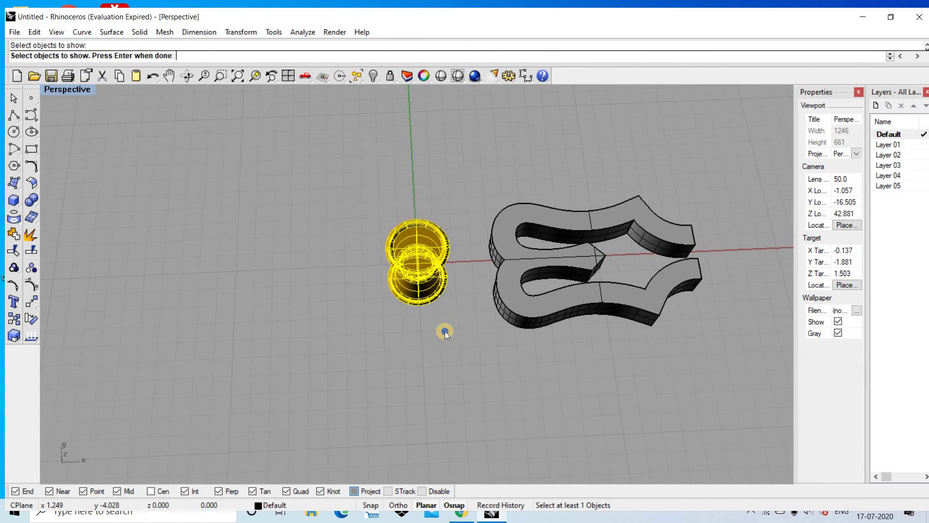
key(Return)
right_drag(434, 289, 310, 220)
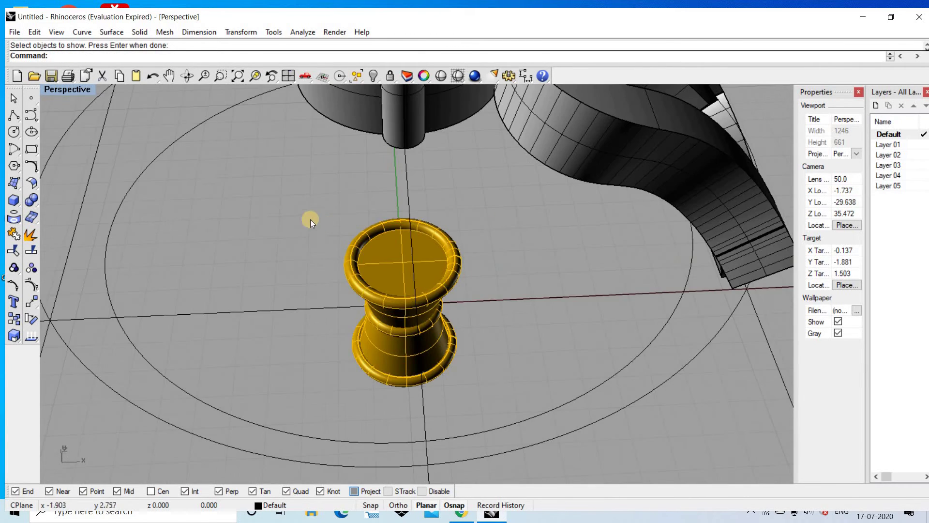
key(Return)
mouse_move(508, 342)
right_down()
mouse_move(461, 245)
mouse_move(299, 225)
right_up()
Select the gold piece and restore the four-viewport layout
drag(296, 223, 532, 467)
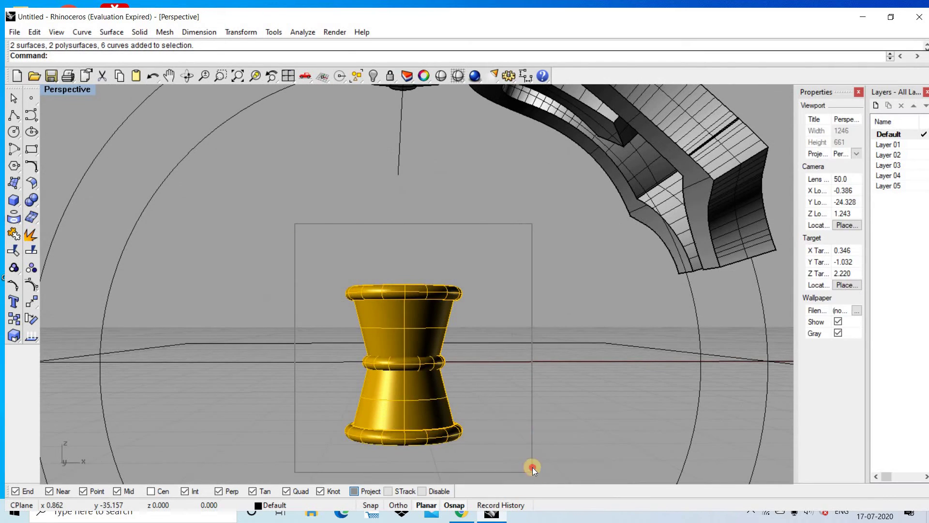
key(ctrl+m)
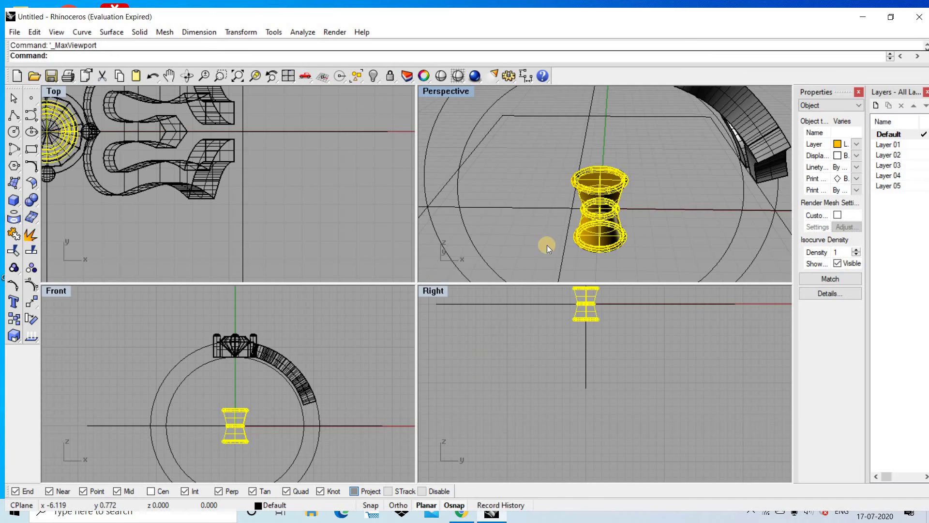
mouse_move(547, 245)
right_down()
mouse_move(587, 355)
mouse_move(500, 380)
right_up()
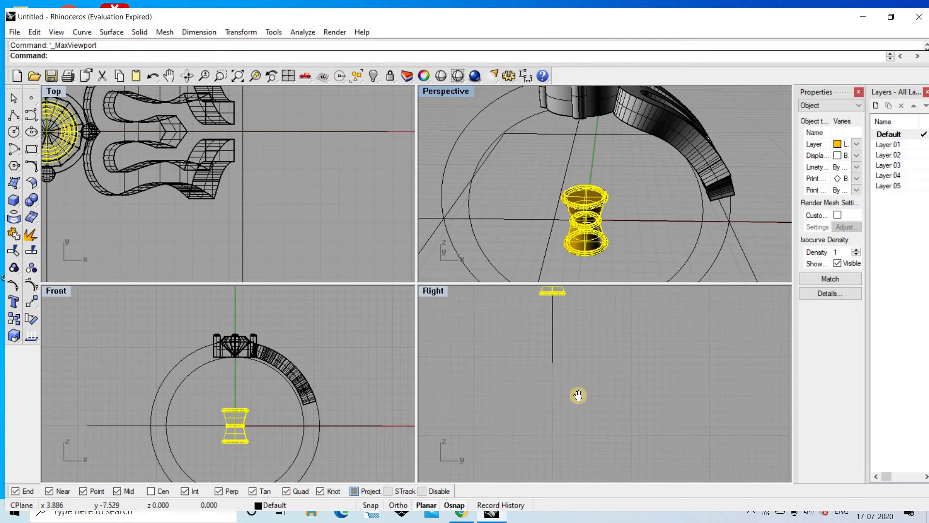
click(37, 317)
scroll(411, 343, up, 2)
Rotate the gold piece 90° about its middle in the Right view
scroll(538, 368, up, 5)
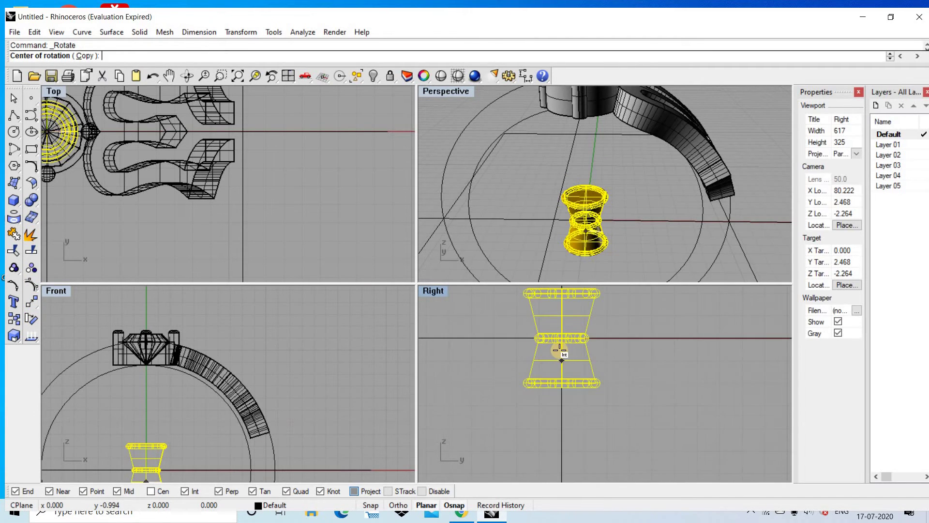
click(559, 348)
click(468, 337)
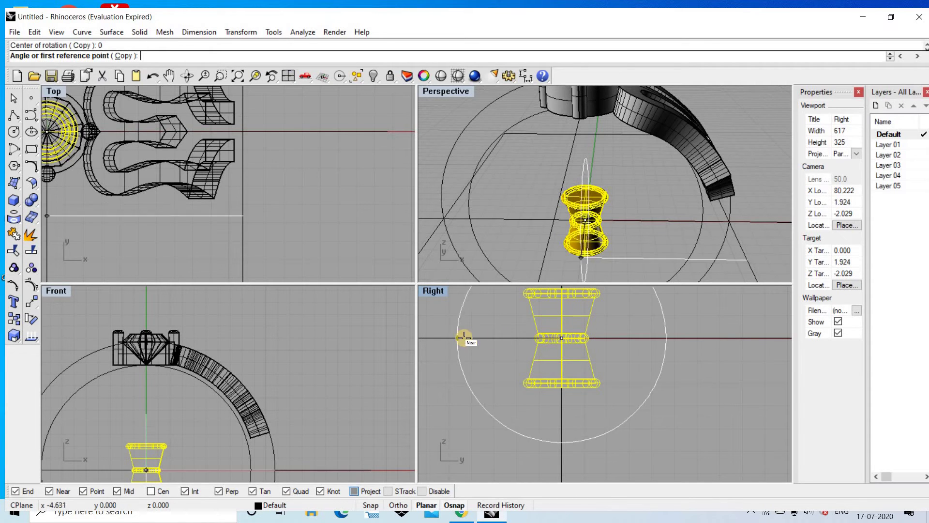
click(563, 314)
Move the gold piece left in the Top view to sit beside the stone setting
mouse_move(578, 211)
right_down()
mouse_move(618, 195)
mouse_move(560, 202)
mouse_move(601, 206)
mouse_move(553, 225)
right_up()
scroll(200, 342, down, 3)
scroll(153, 148, down, 3)
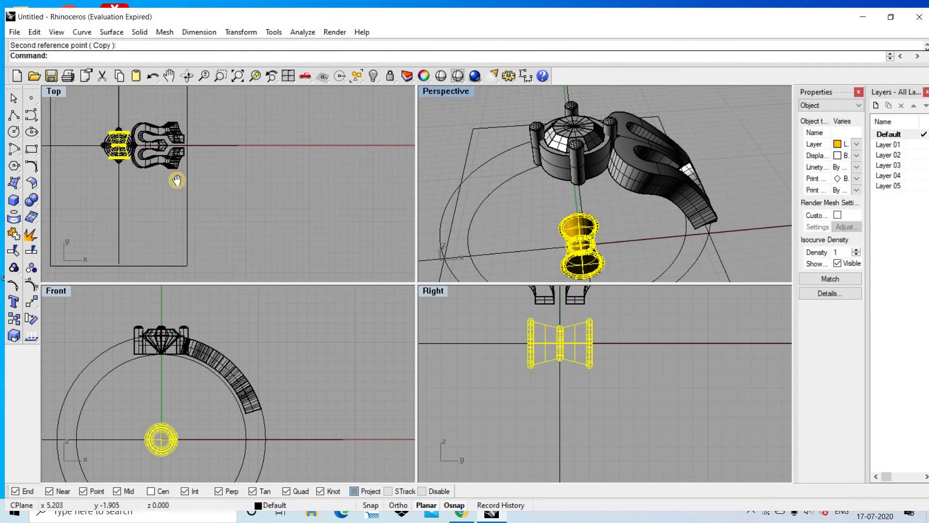
right_drag(174, 183, 243, 175)
scroll(227, 170, up, 4)
scroll(260, 176, up, 2)
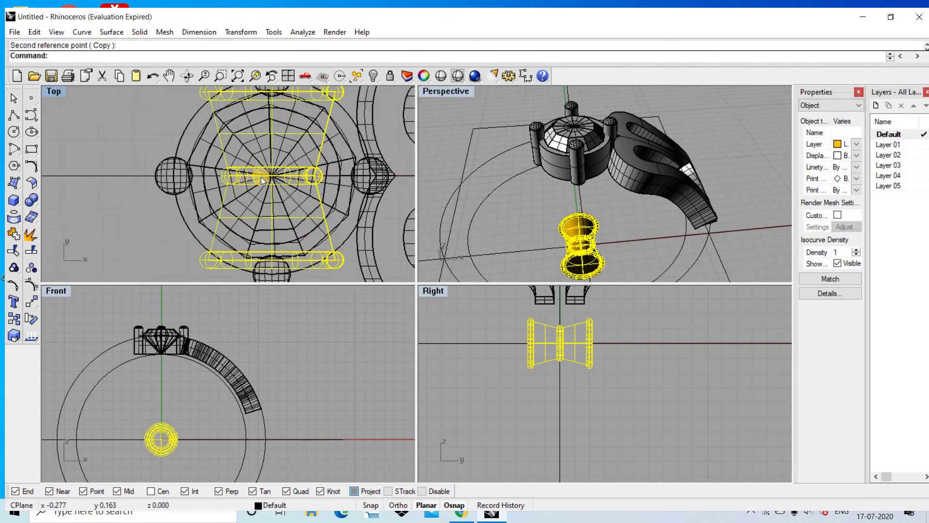
scroll(270, 178, down, 2)
drag(275, 171, 184, 165)
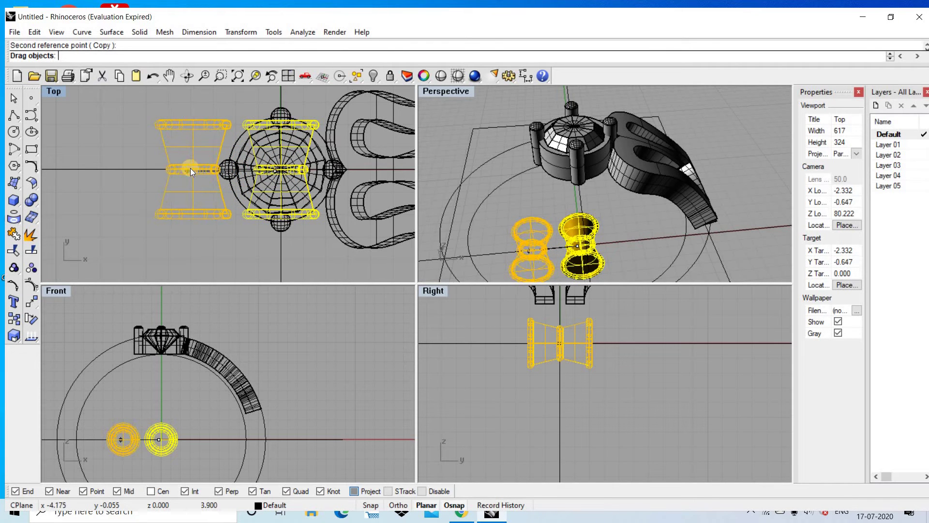
drag(184, 166, 191, 167)
scroll(241, 179, up, 2)
right_drag(226, 148, 275, 169)
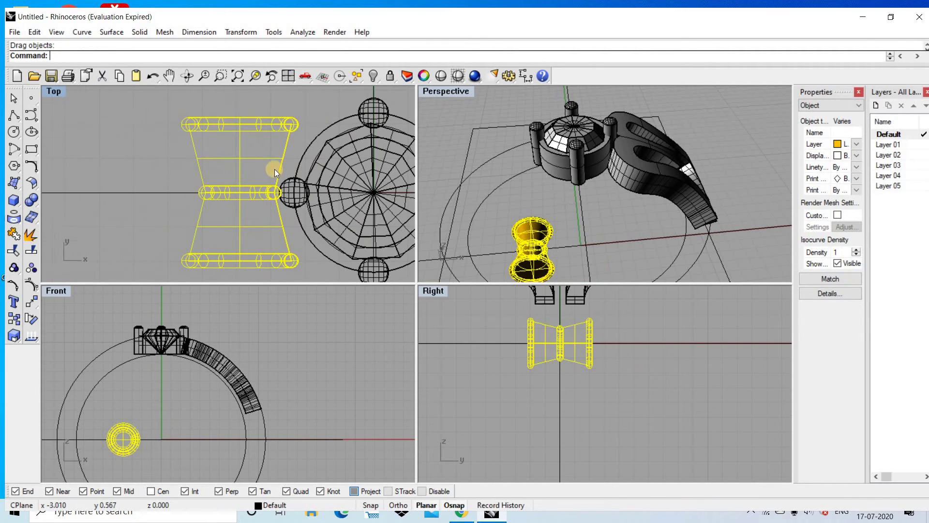
Make an enlarged copy of the gold piece with Scale (Copy=Yes), using its top edge as the origin
click(14, 337)
click(241, 118)
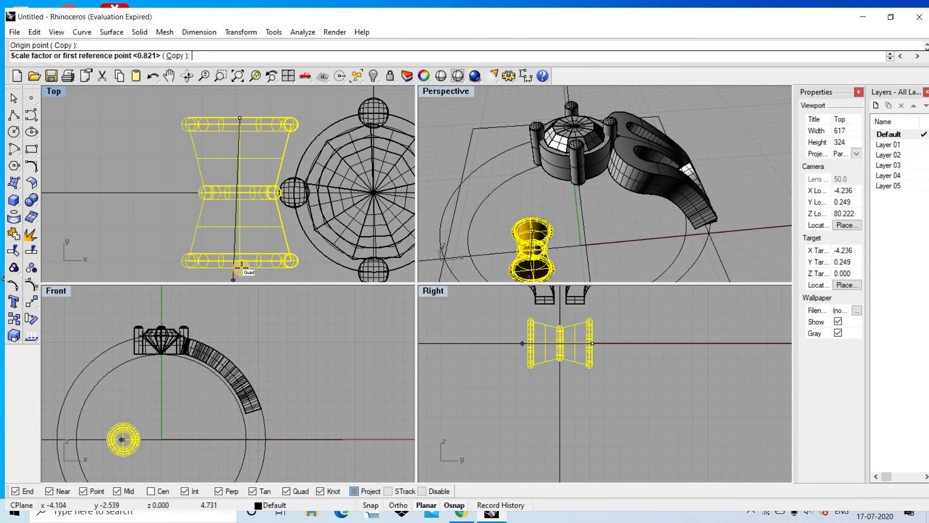
click(240, 260)
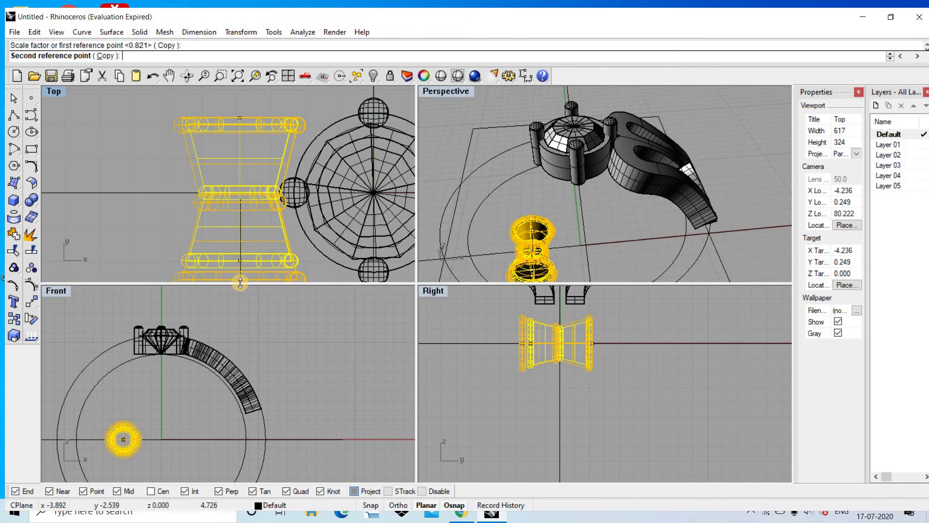
scroll(252, 262, down, 1)
click(254, 207)
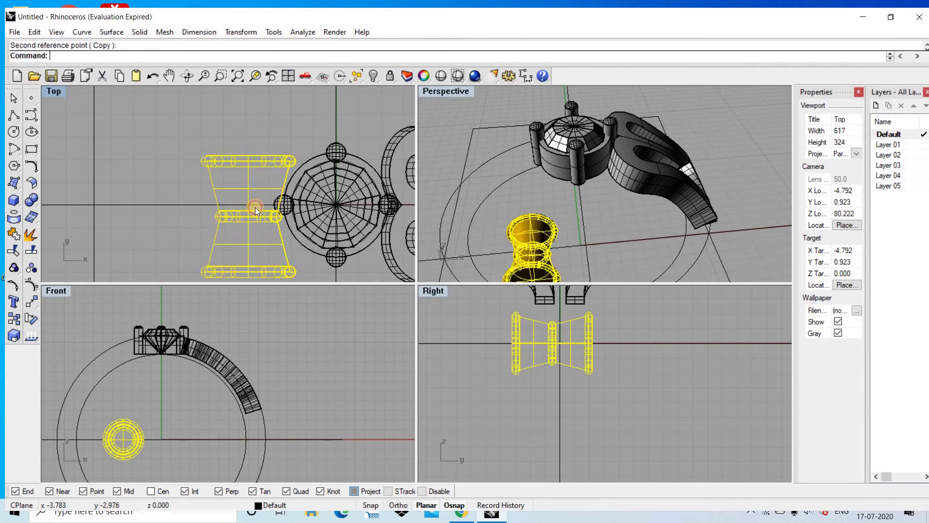
scroll(246, 221, up, 2)
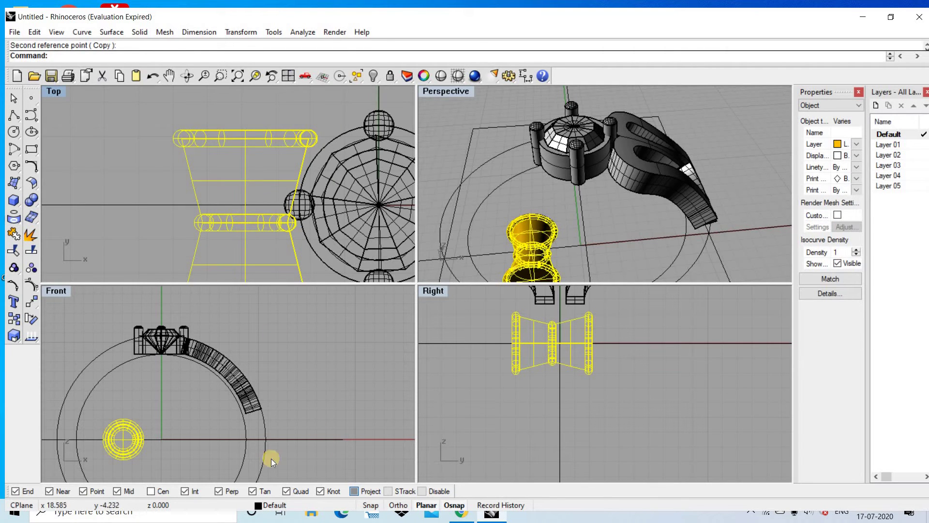
Move the scaled copy up so it reaches the stone setting's ball prong
click(25, 306)
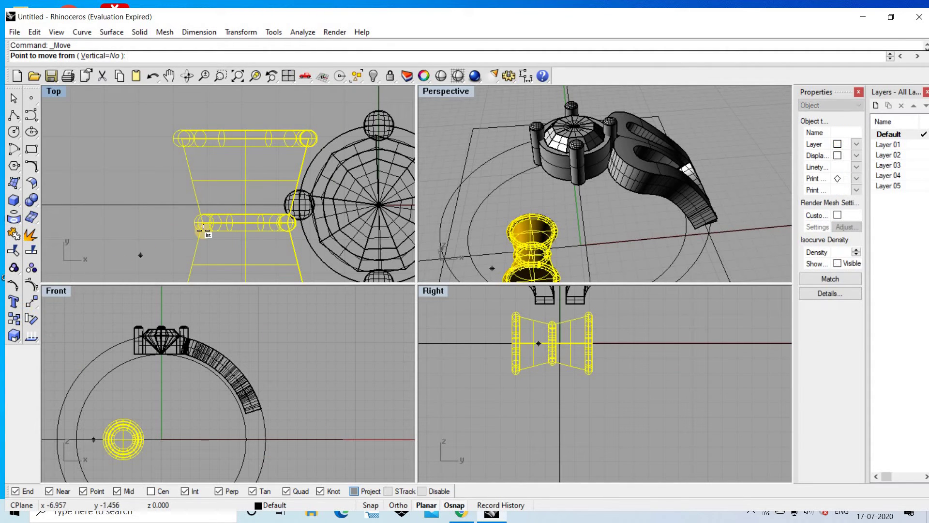
click(244, 218)
scroll(244, 209, up, 1)
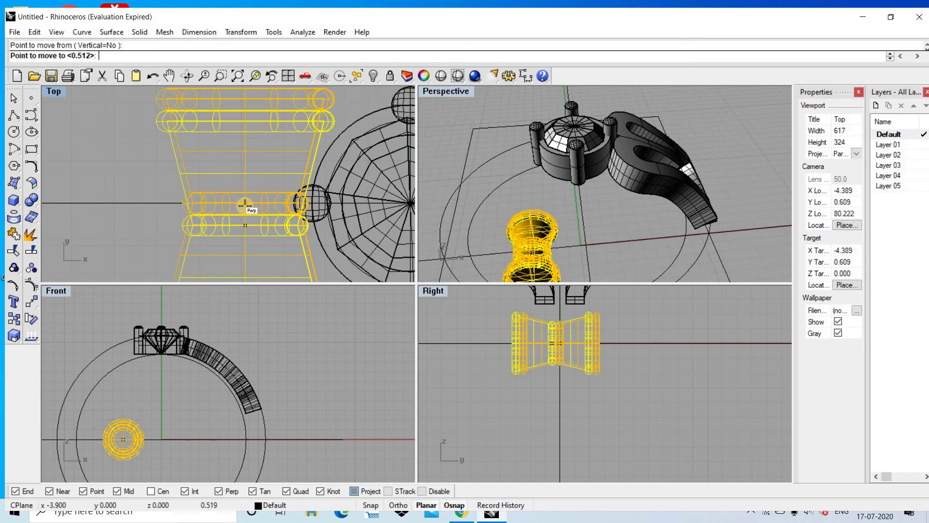
click(245, 205)
scroll(271, 192, down, 1)
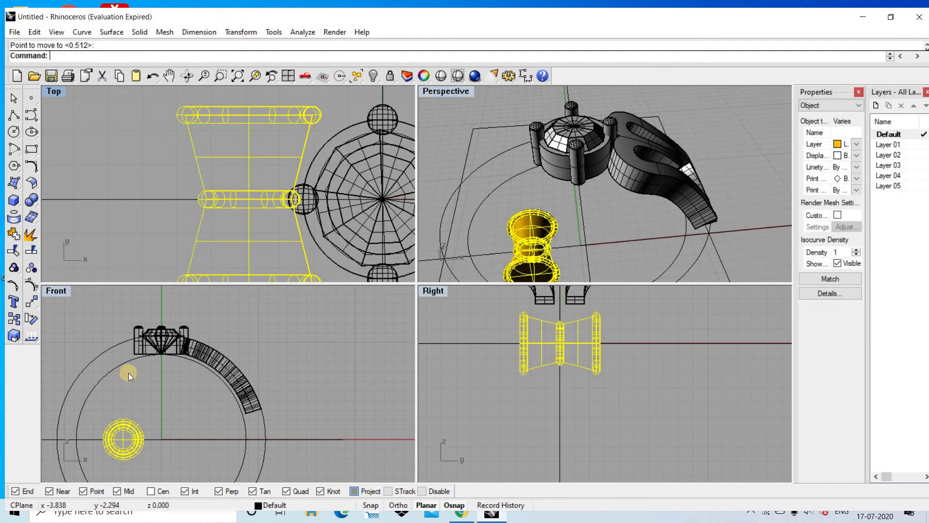
Drag the gold pieces up toward the stone setting as a trial move
drag(112, 442, 122, 342)
scroll(187, 379, up, 3)
scroll(188, 378, up, 3)
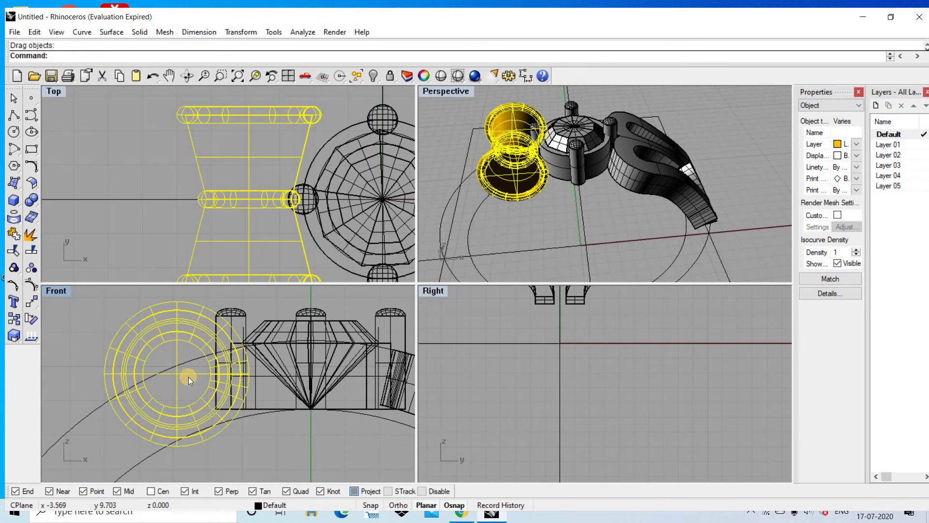
scroll(188, 370, up, 3)
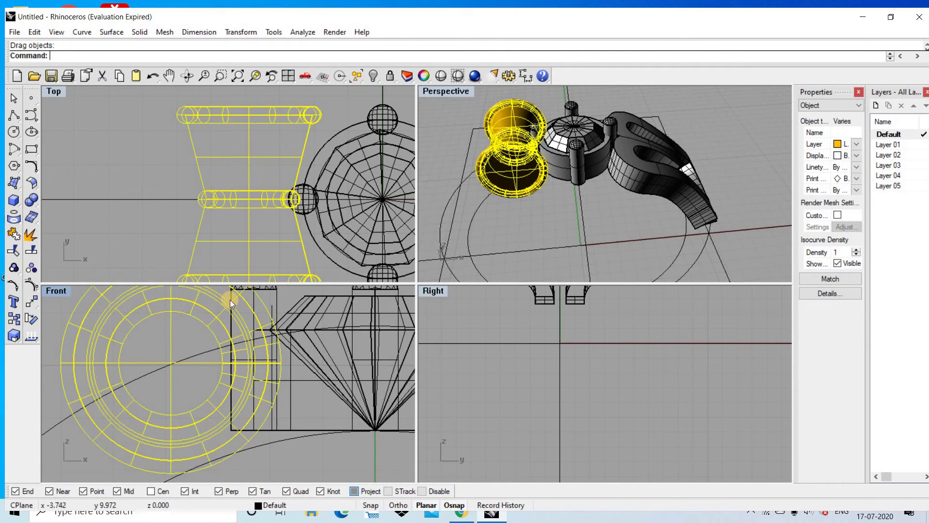
scroll(238, 222, up, 2)
drag(255, 190, 252, 191)
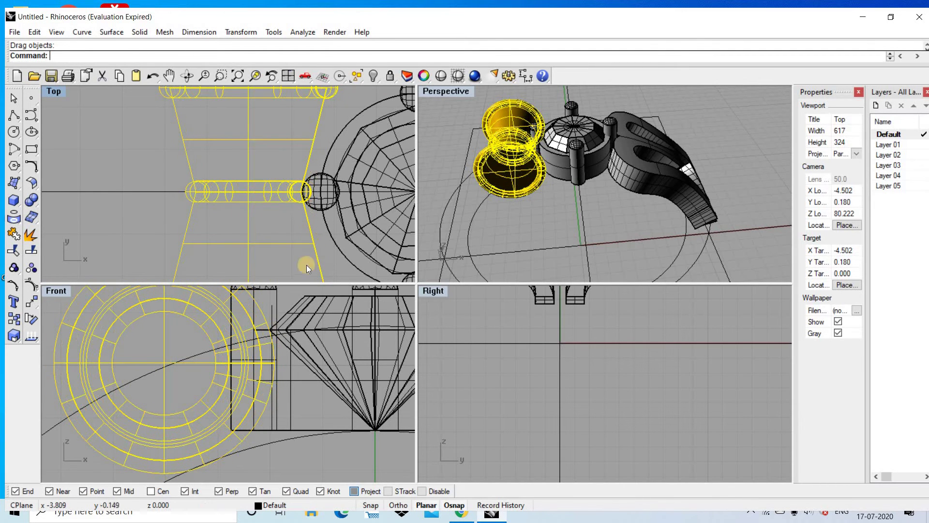
Undo the accidental move of the gold gallery piece
click(166, 394)
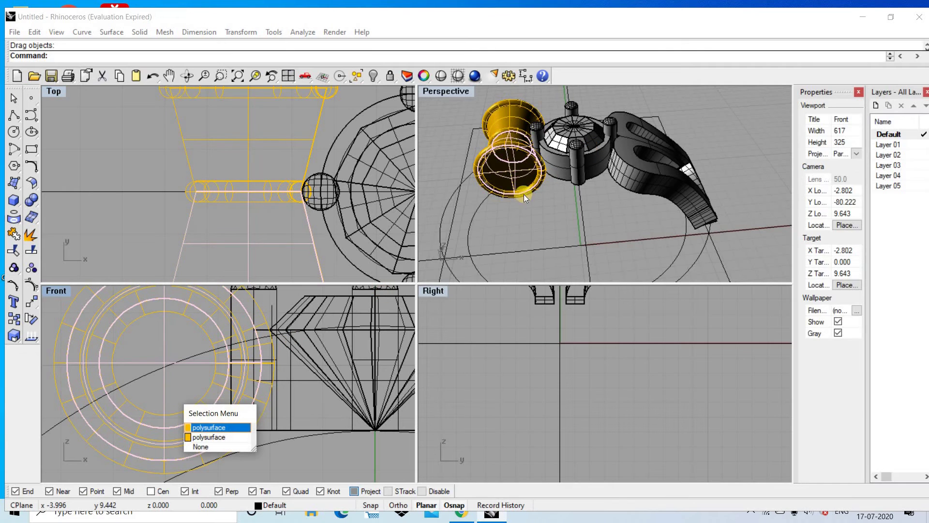
key(Escape)
scroll(210, 325, down, 3)
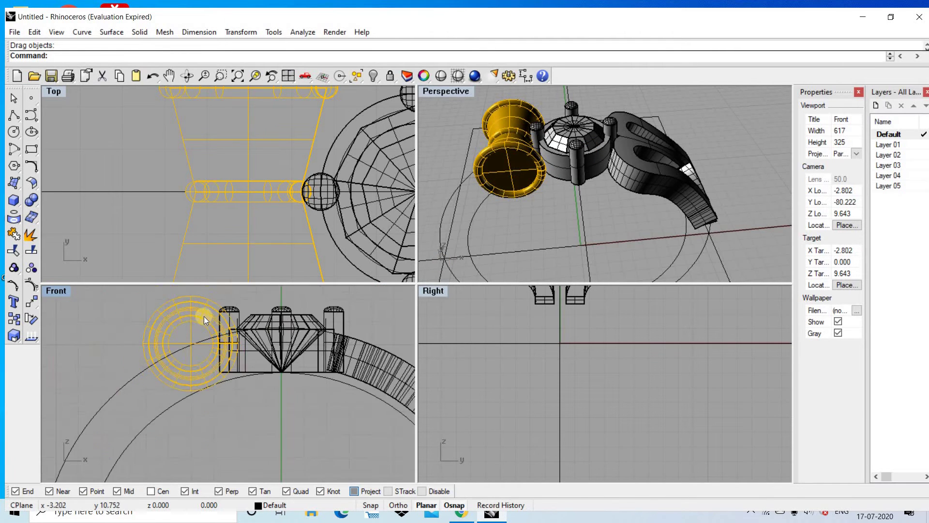
scroll(134, 345, down, 2)
key(ctrl+z)
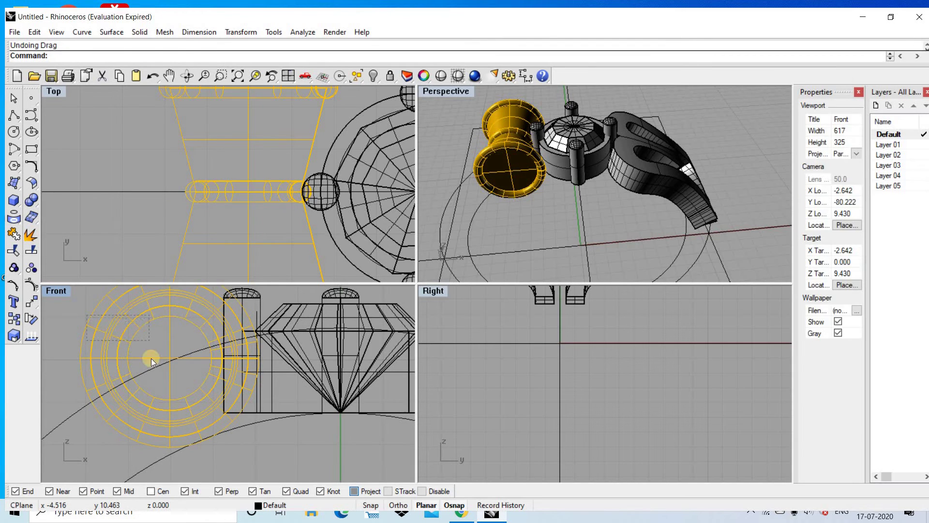
Window-select every part of the gold gallery piece in the Front view, then view the model from above
scroll(204, 431, up, 3)
mouse_move(151, 358)
mouse_down()
mouse_move(204, 431)
mouse_move(192, 429)
mouse_move(252, 408)
mouse_up()
scroll(199, 434, up, 2)
scroll(252, 407, down, 2)
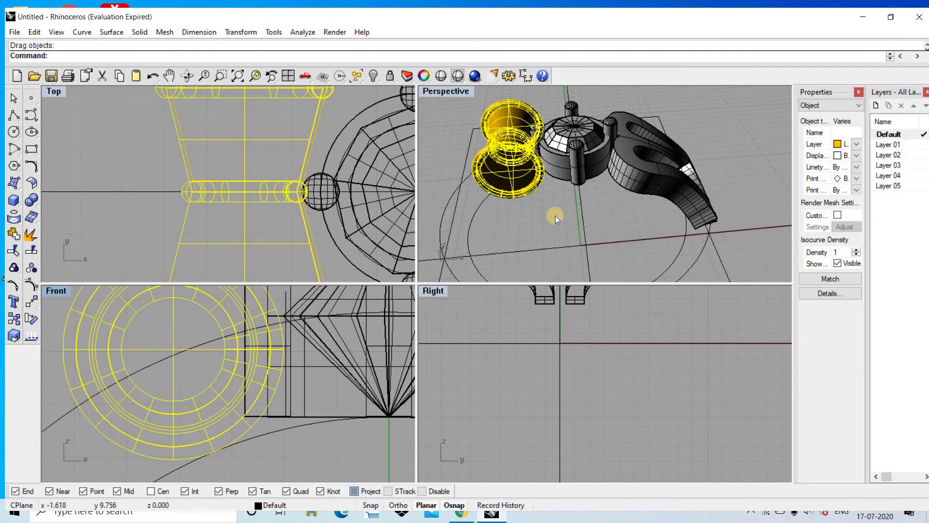
right_drag(593, 215, 573, 162)
scroll(579, 155, down, 2)
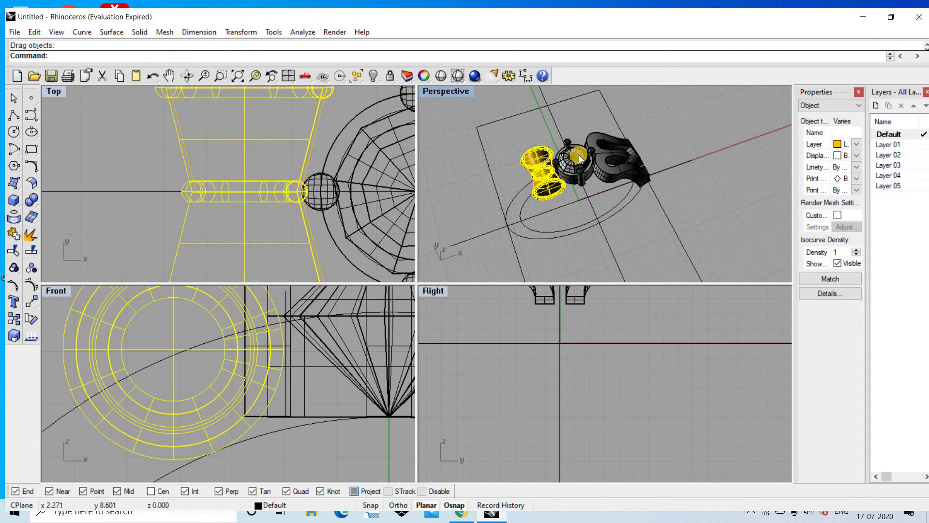
Deselect everything and switch the Perspective view to shaded display while orbiting the ring
click(639, 119)
right_drag(381, 140, 466, 80)
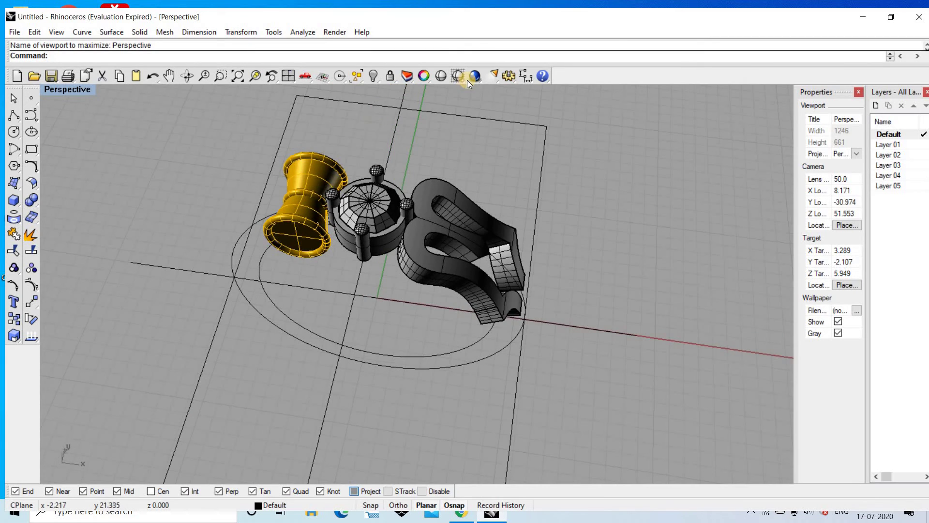
click(441, 76)
mouse_move(368, 159)
right_down()
mouse_move(302, 211)
mouse_move(414, 149)
mouse_move(471, 217)
mouse_move(341, 166)
right_up()
scroll(314, 220, up, 5)
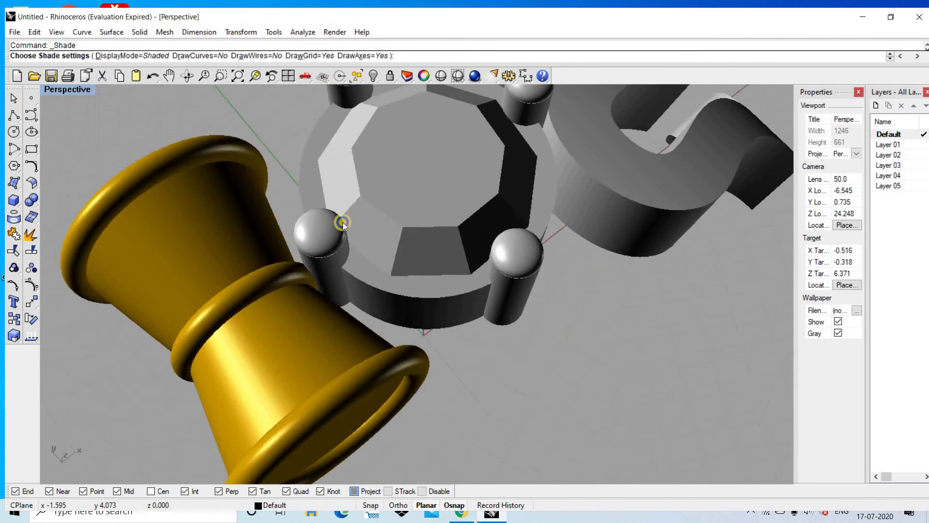
scroll(508, 305, down, 3)
right_drag(508, 305, 407, 260)
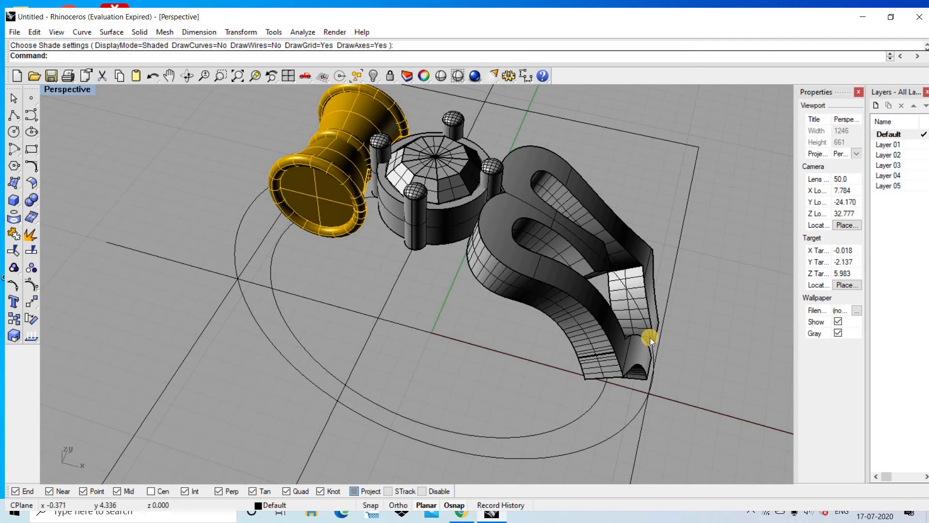
mouse_move(701, 322)
right_down()
mouse_move(664, 301)
mouse_move(520, 343)
mouse_move(526, 313)
mouse_move(434, 78)
right_up()
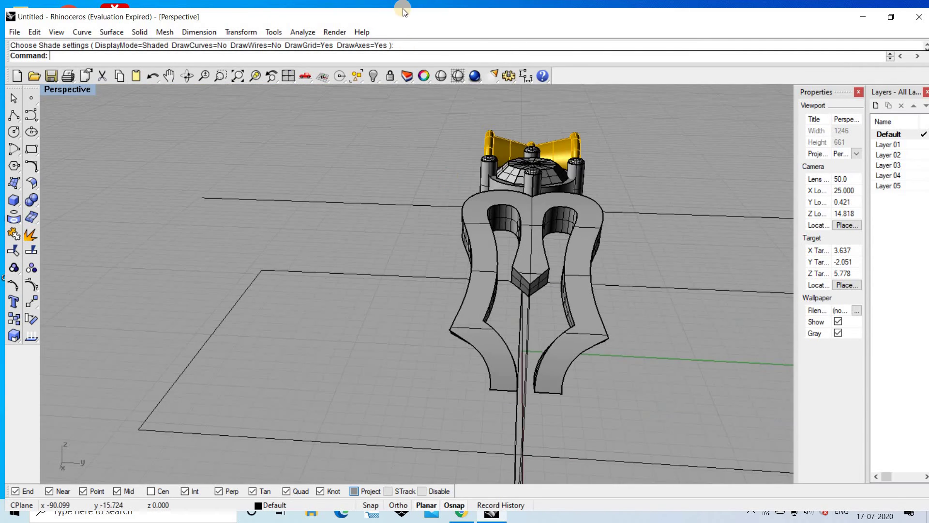
click(434, 78)
Render the ring from a side view, then close the finished render
mouse_move(517, 169)
right_down()
mouse_move(659, 277)
mouse_move(627, 303)
mouse_move(577, 313)
right_up()
click(472, 75)
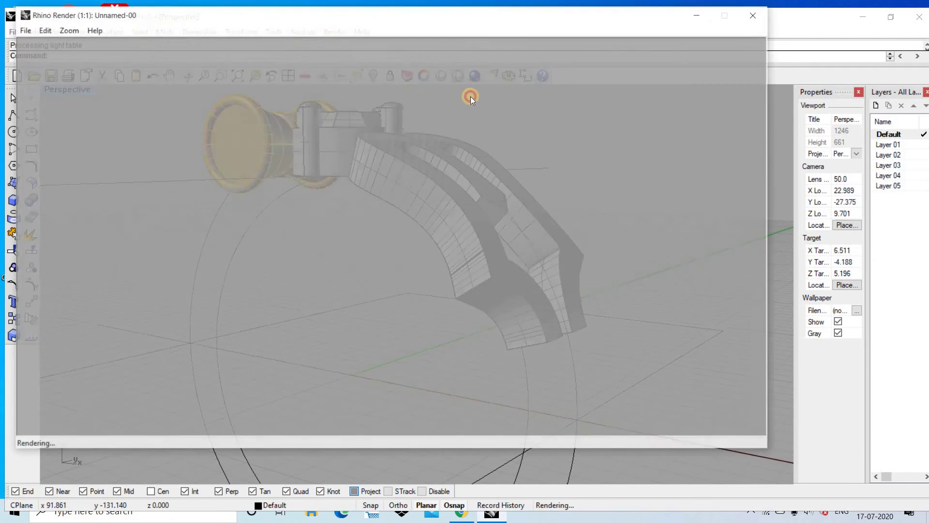
click(757, 12)
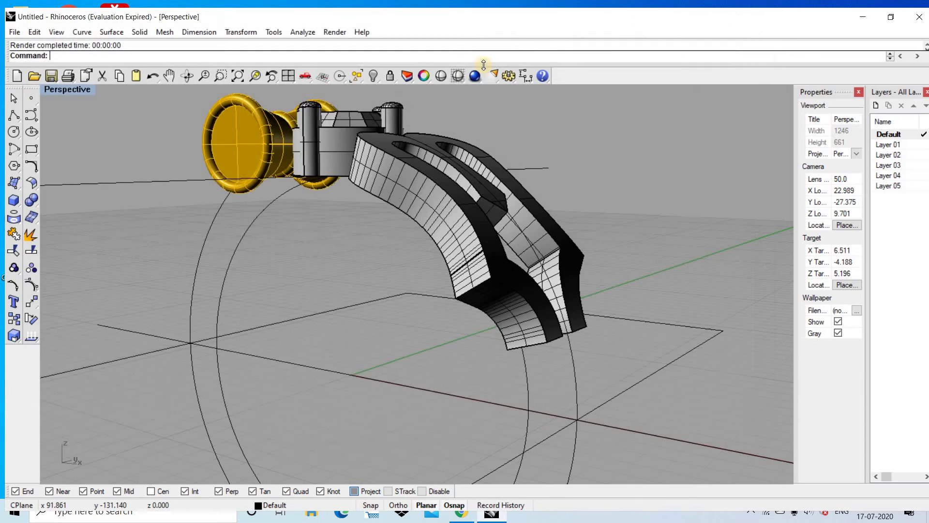
mouse_move(512, 133)
right_down()
mouse_move(515, 186)
mouse_move(579, 216)
mouse_move(564, 253)
mouse_move(670, 177)
mouse_move(443, 285)
mouse_move(361, 77)
right_up()
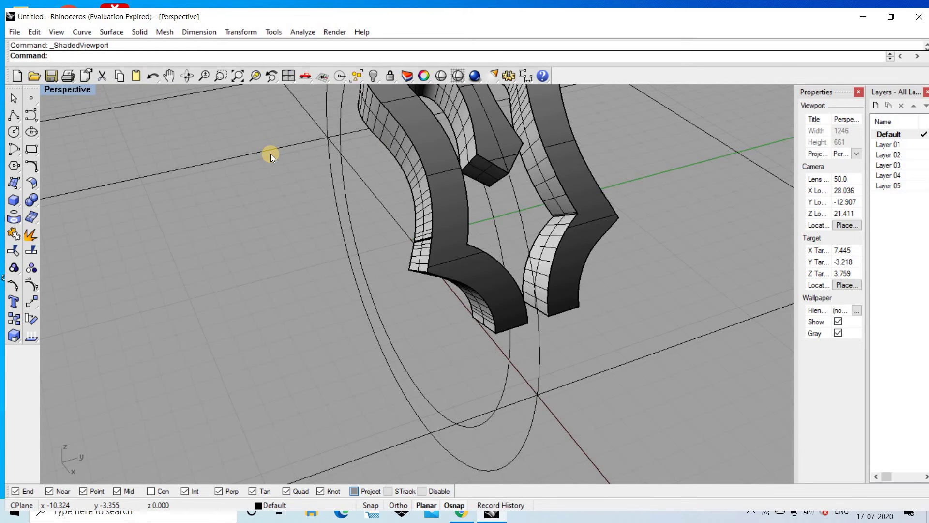
Restore the four-viewport layout with Ctrl+M
key(ctrl+m)
scroll(263, 149, down, 5)
scroll(274, 173, down, 2)
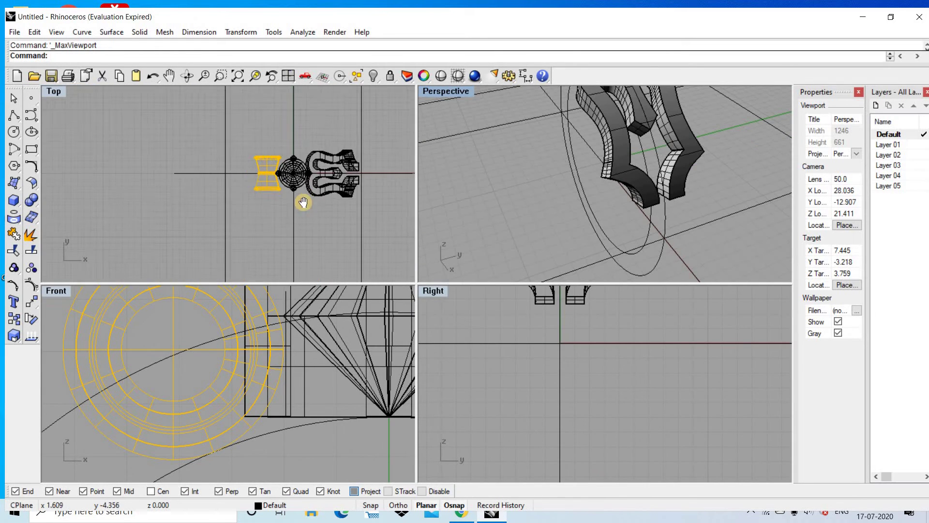
scroll(317, 179, up, 1)
scroll(318, 179, up, 3)
scroll(166, 333, down, 3)
scroll(274, 376, down, 3)
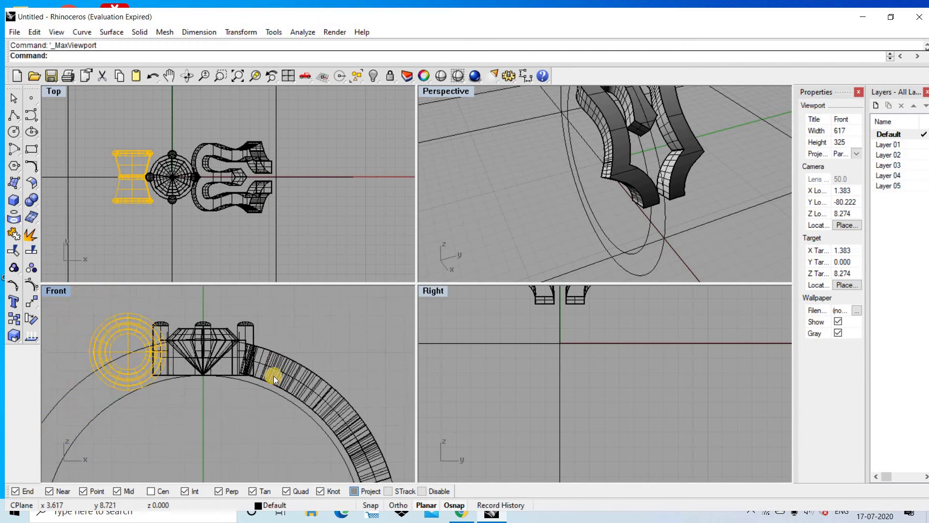
scroll(274, 376, up, 3)
scroll(307, 390, up, 2)
scroll(233, 293, up, 2)
scroll(233, 293, up, 1)
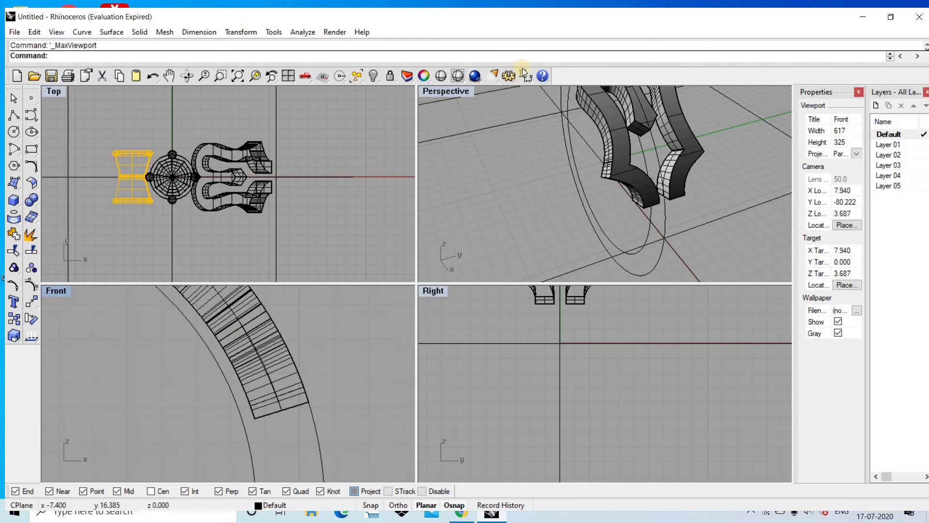
Try a rotated dimension from the band corner, then cancel it
click(530, 79)
click(545, 95)
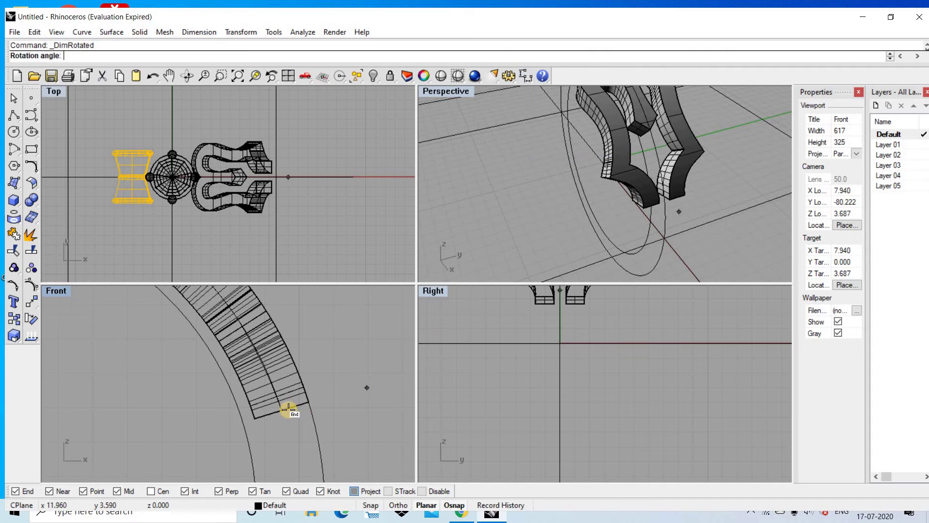
scroll(290, 409, up, 2)
click(221, 429)
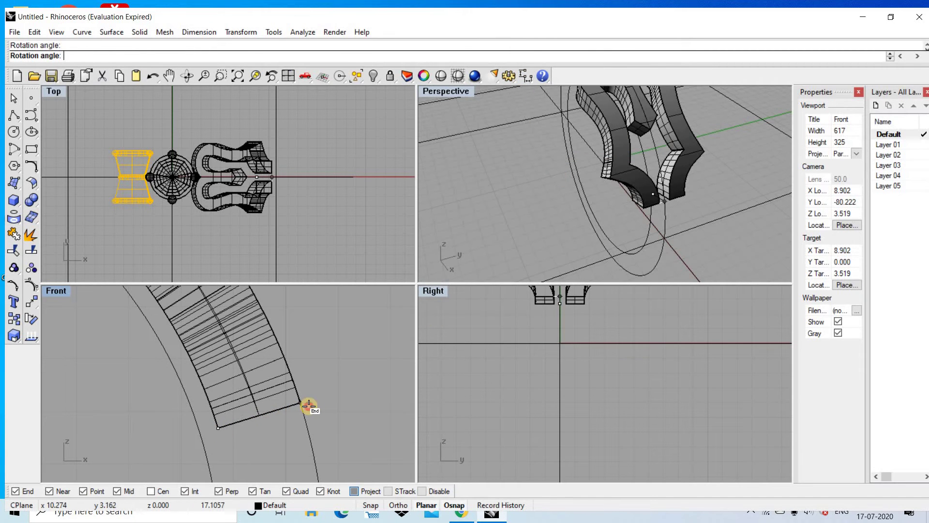
click(308, 405)
scroll(338, 380, down, 2)
key(Escape)
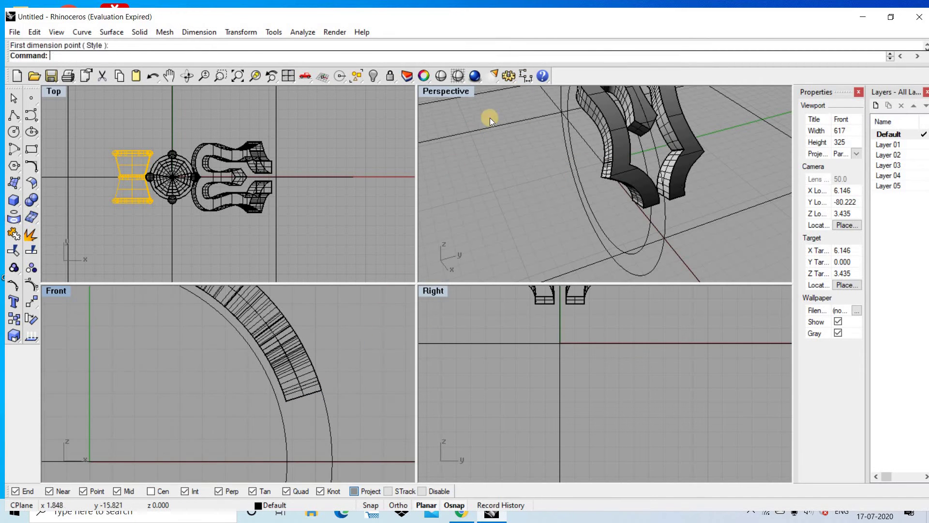
Try an aligned dimension across the band width, then cancel it
click(532, 81)
click(562, 94)
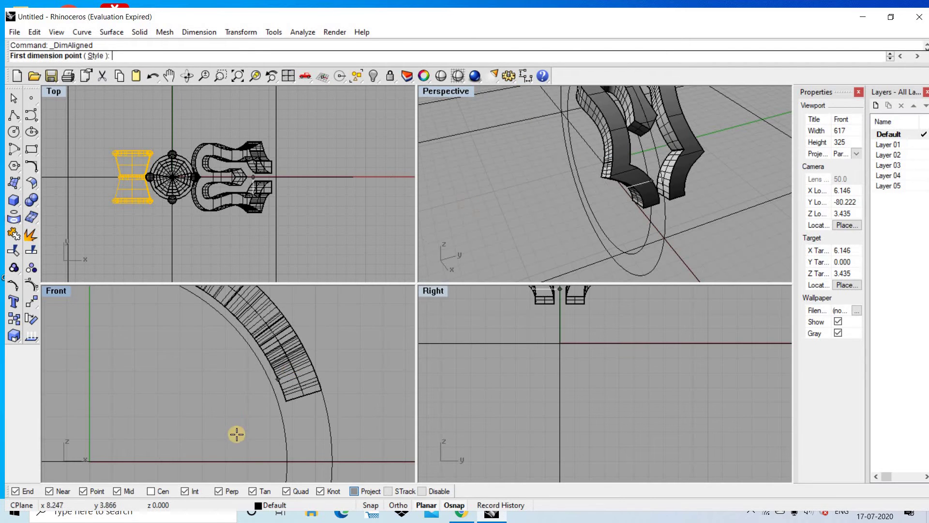
scroll(289, 406, up, 2)
click(298, 398)
click(355, 383)
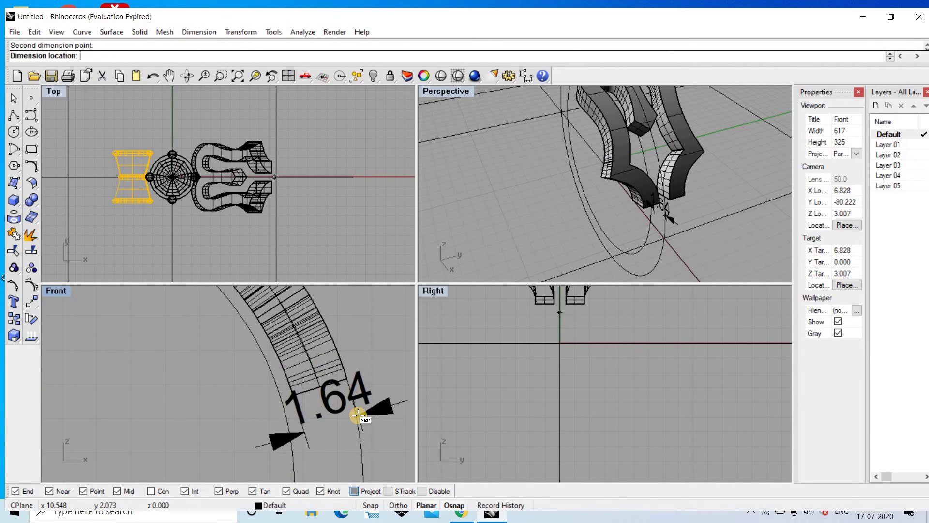
key(Escape)
scroll(397, 305, down, 1)
Add a 3.30 aligned dimension between the two band arms in the Right view
right_drag(697, 154, 605, 271)
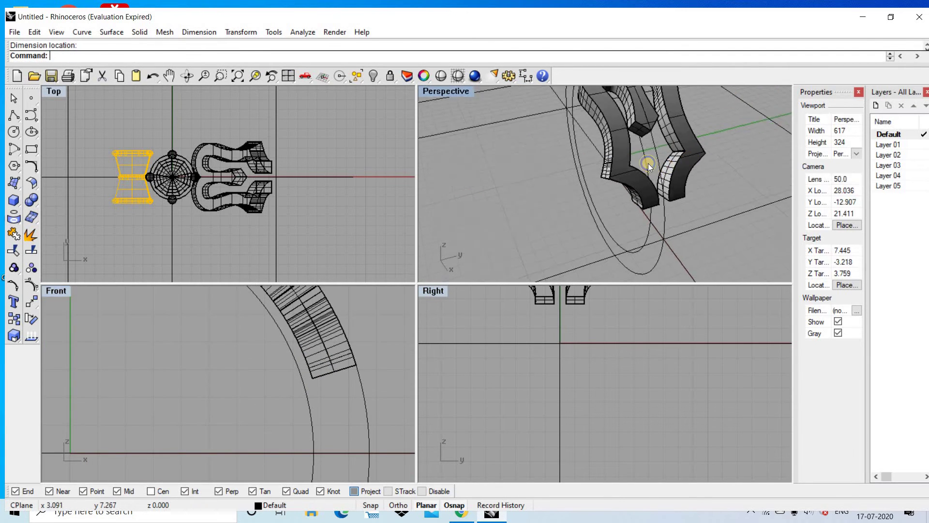
scroll(557, 339, up, 5)
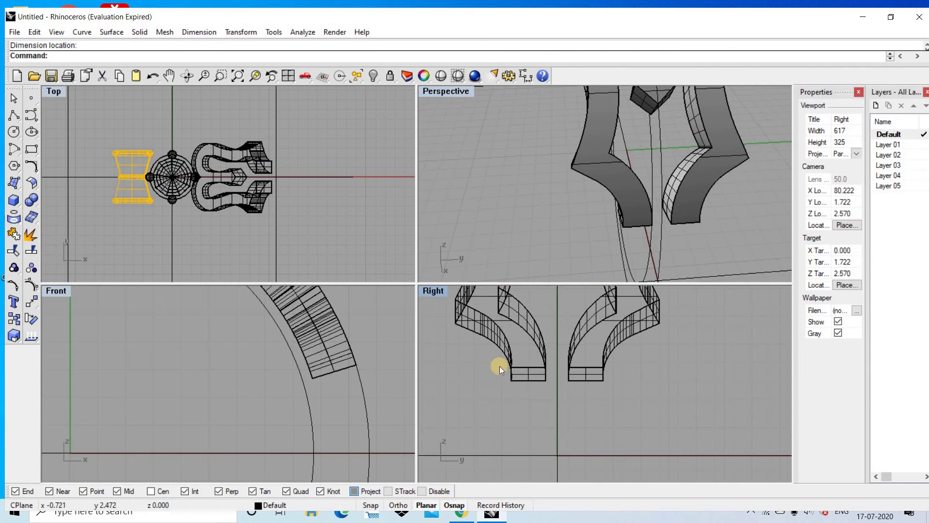
scroll(524, 357, up, 5)
right_click(635, 242)
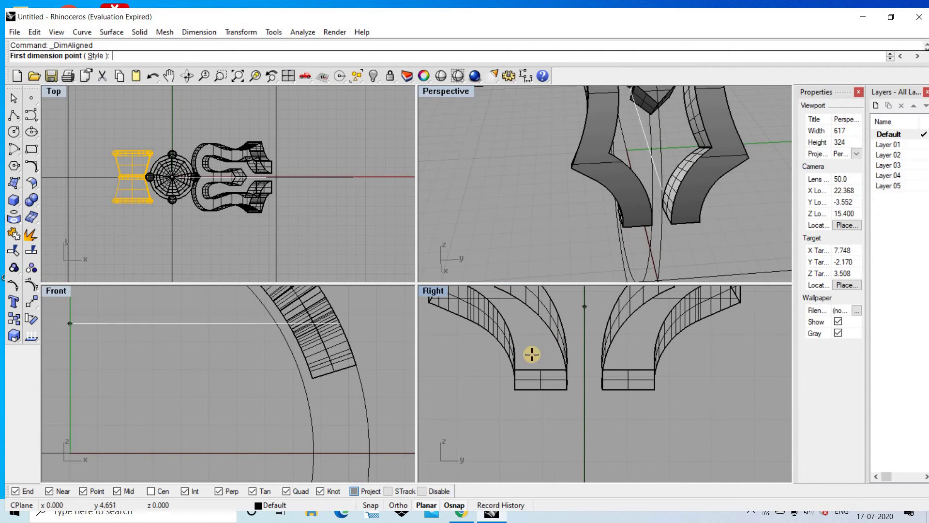
scroll(520, 370, up, 1)
click(513, 369)
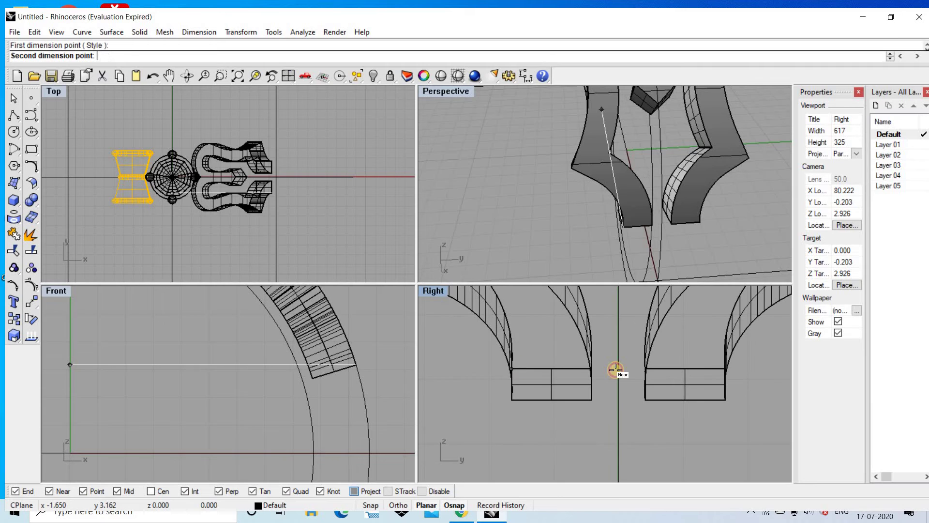
click(724, 367)
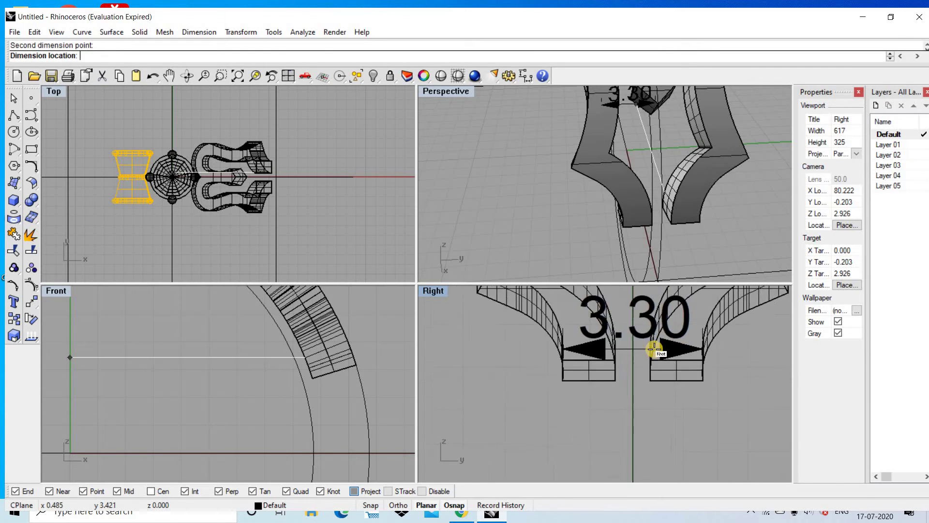
click(565, 321)
scroll(565, 323, down, 2)
scroll(581, 254, down, 3)
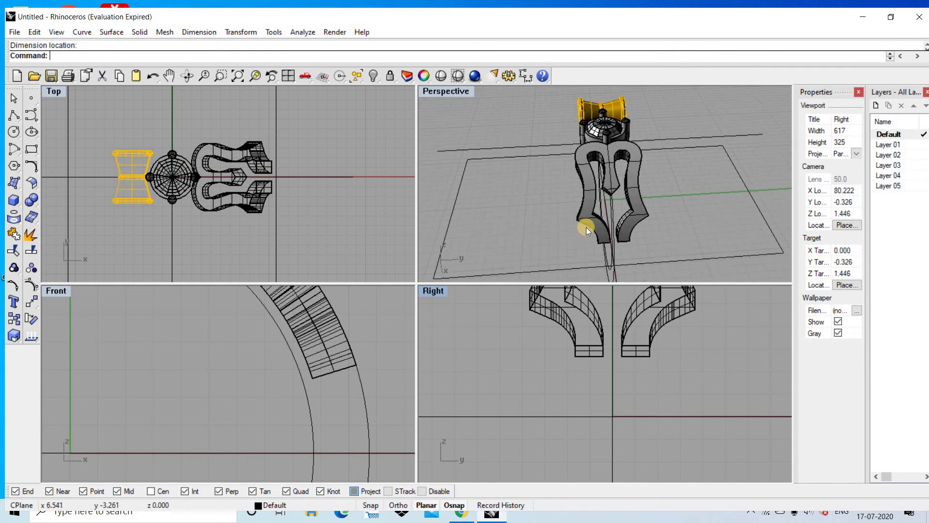
Orbit and zoom the Perspective view to show the whole ring assembly
right_drag(585, 227, 348, 274)
scroll(302, 199, down, 3)
scroll(178, 151, up, 2)
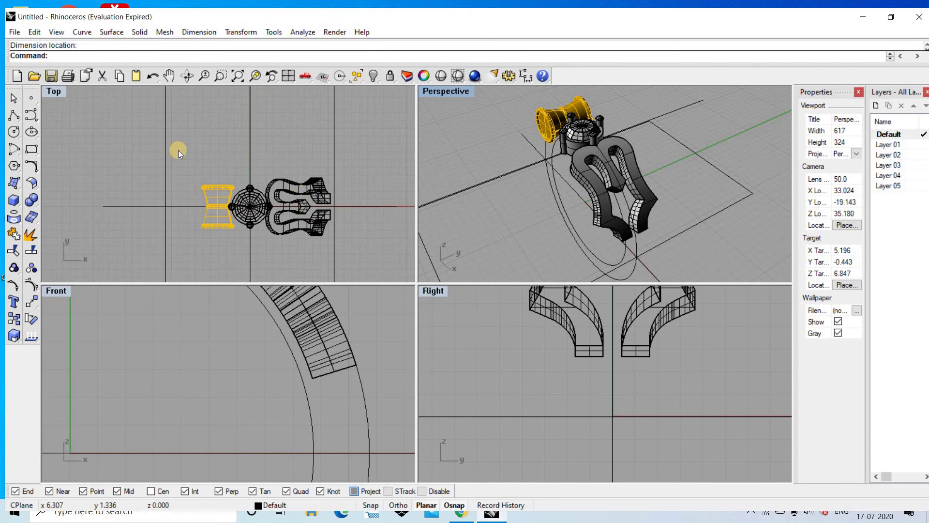
scroll(233, 155, down, 2)
scroll(150, 163, down, 2)
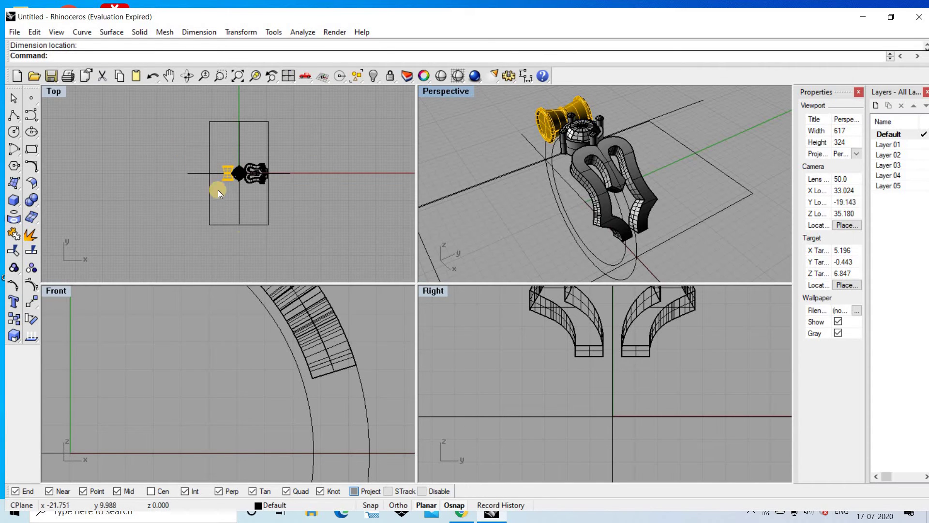
scroll(240, 218, up, 3)
scroll(237, 199, up, 2)
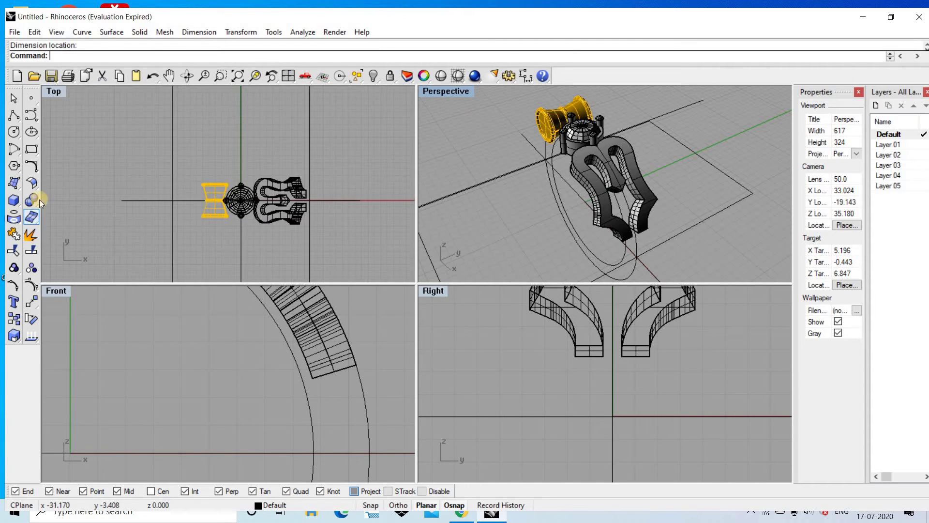
Draw a rectangle centred on the origin, 3.3 long and 1.64 wide
click(36, 150)
click(66, 166)
text(3.3)
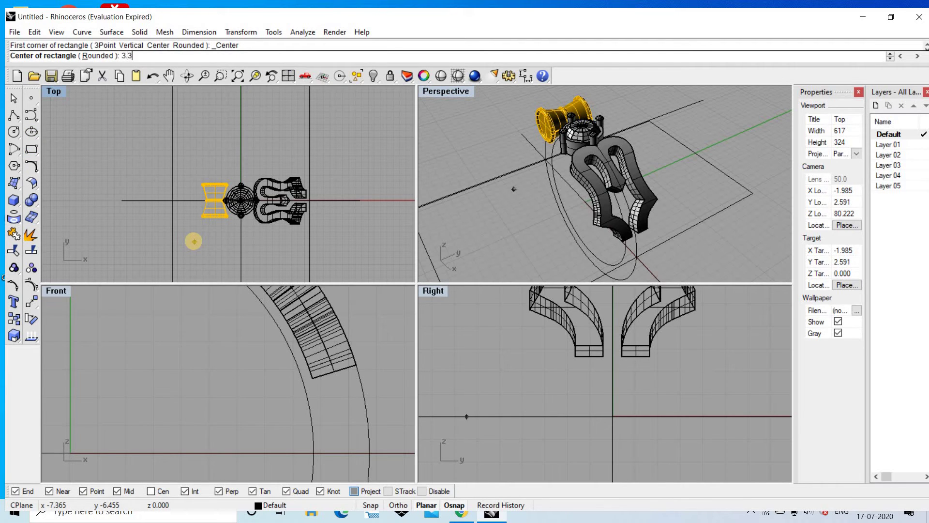
key(Return)
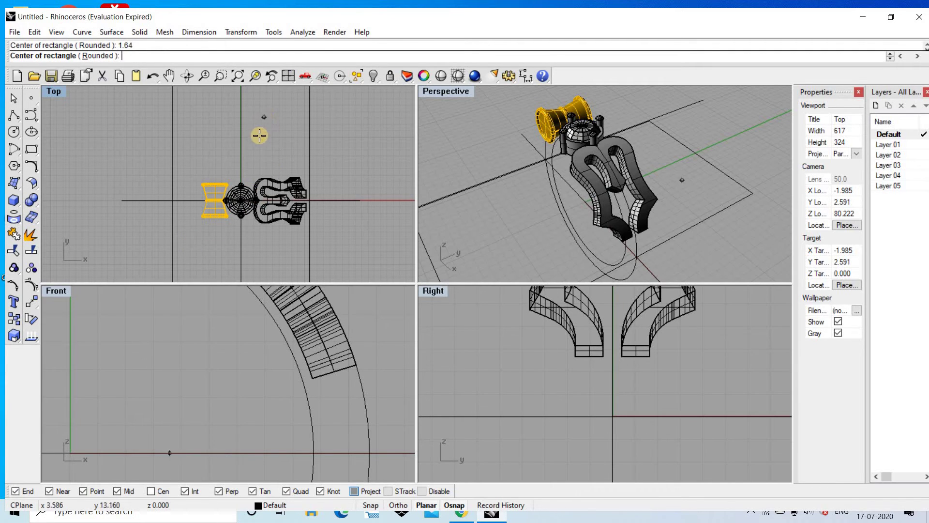
scroll(260, 134, down, 2)
key(Escape)
right_click(292, 127)
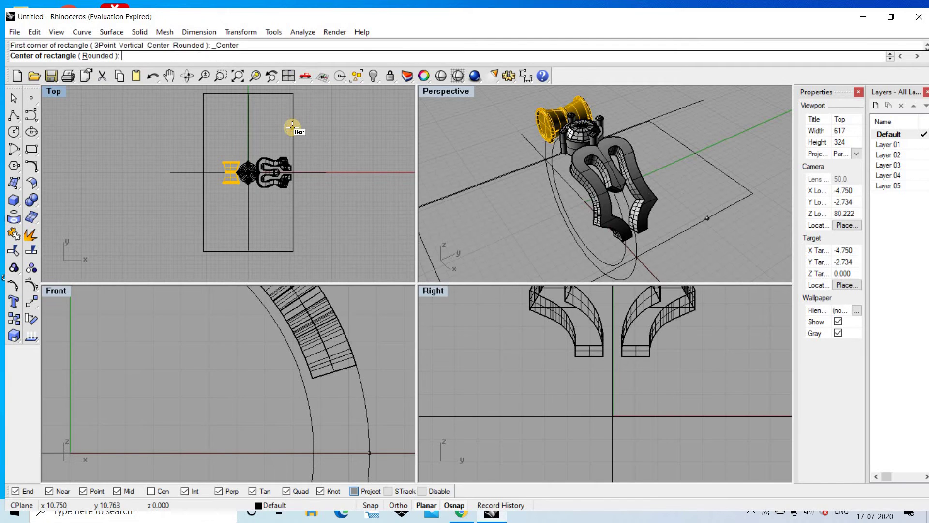
text(0)
key(Return)
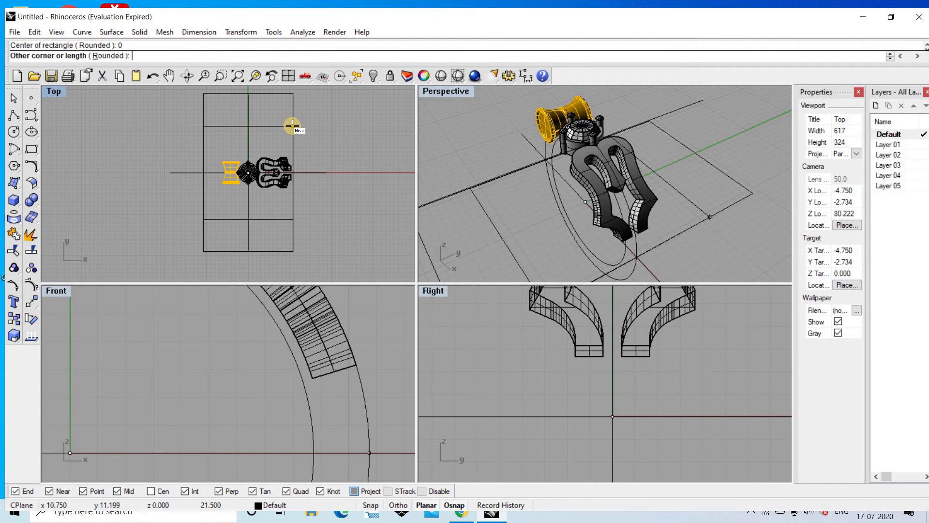
key(Return)
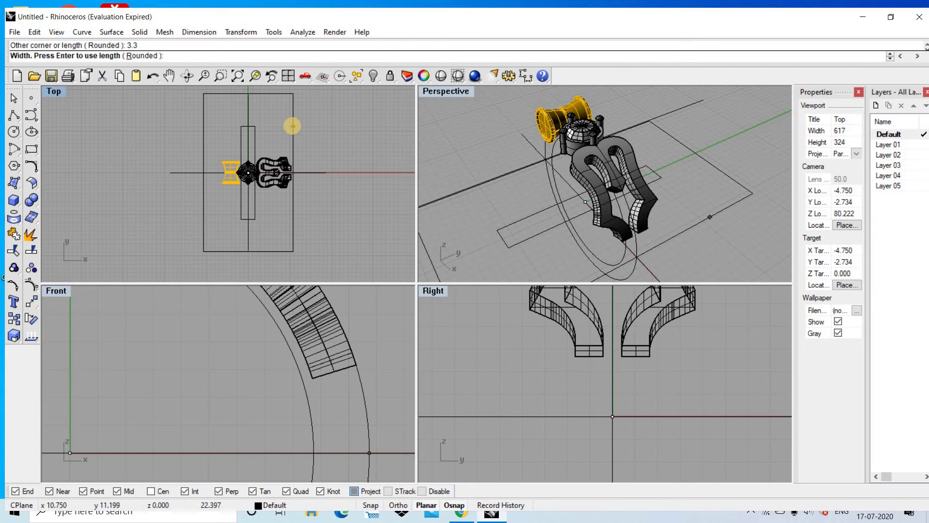
text(1.64)
key(Return)
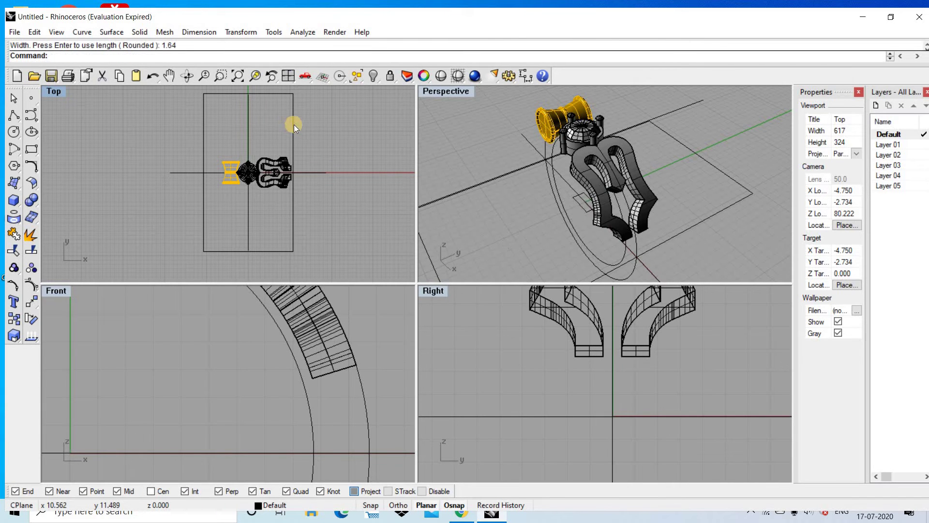
mouse_move(523, 190)
right_down()
mouse_move(655, 219)
mouse_move(742, 210)
mouse_move(670, 128)
mouse_move(730, 164)
mouse_move(694, 239)
right_up()
Rotate the small rectangle 90 degrees about the origin using two snapped reference points
click(691, 240)
scroll(653, 242, down, 3)
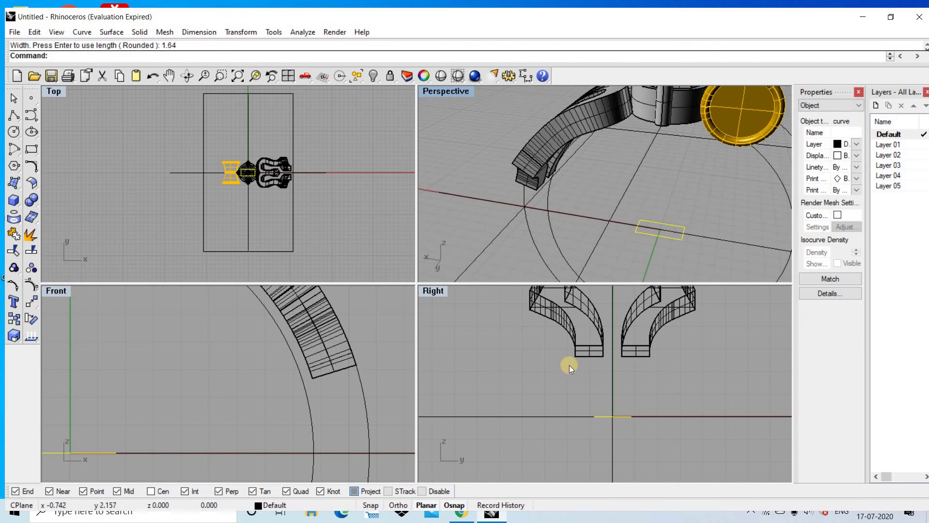
scroll(256, 178, up, 5)
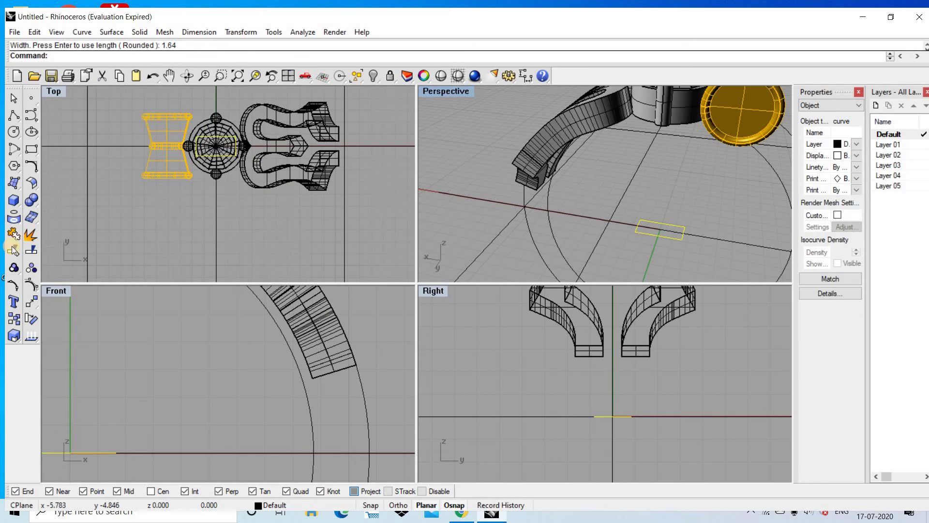
click(31, 304)
scroll(231, 135, up, 2)
scroll(230, 130, up, 2)
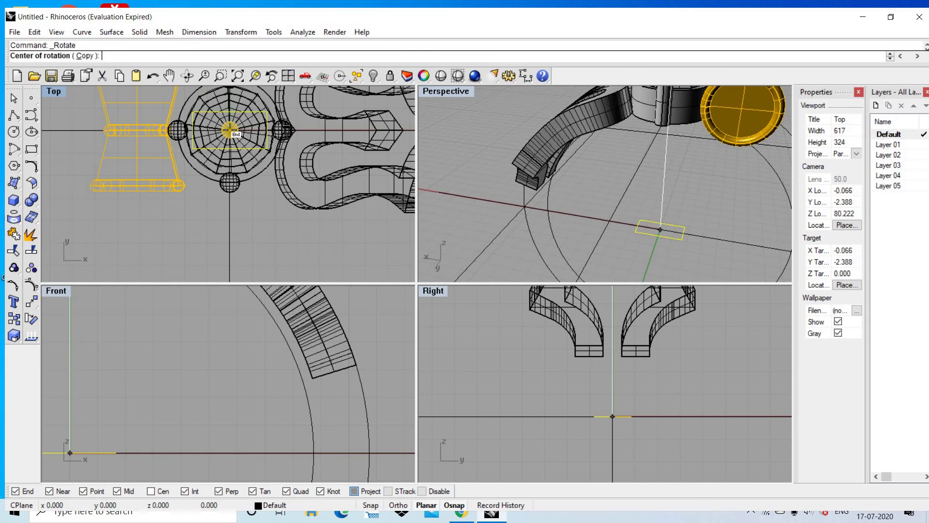
text(0)
key(Return)
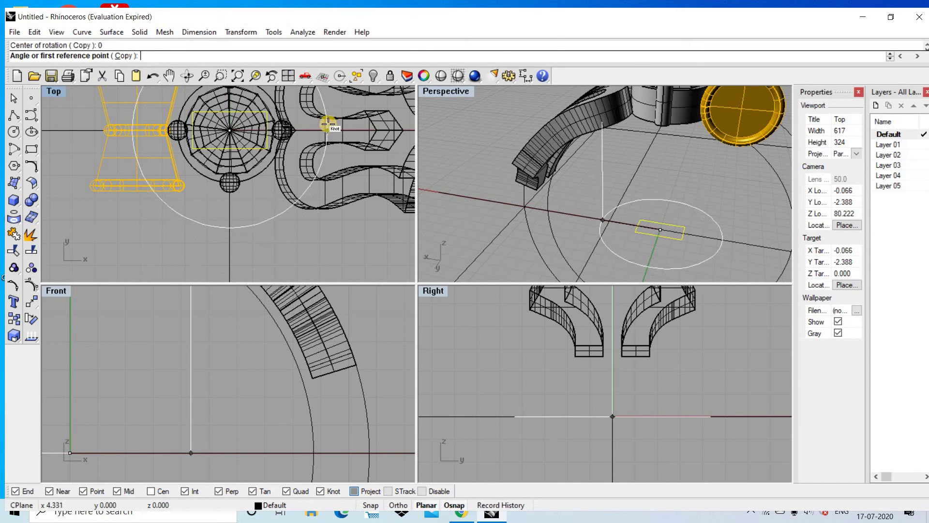
click(326, 131)
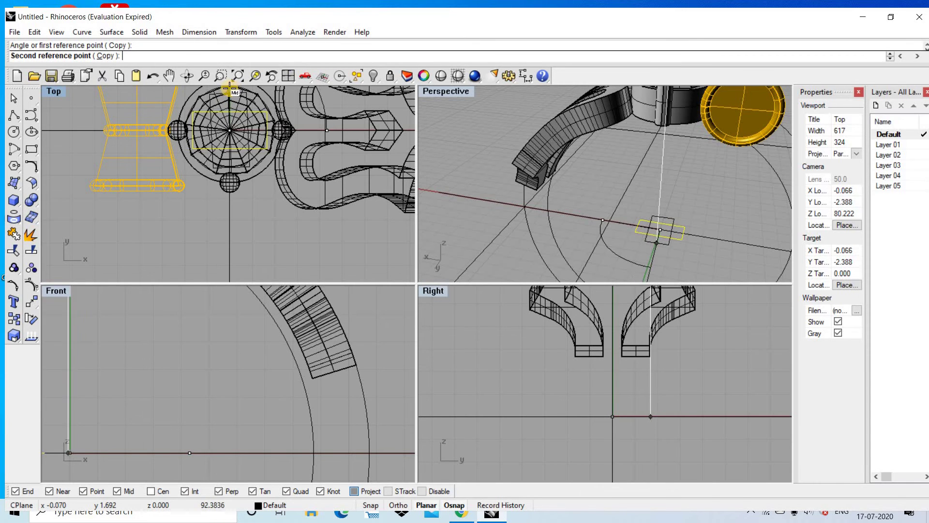
click(227, 98)
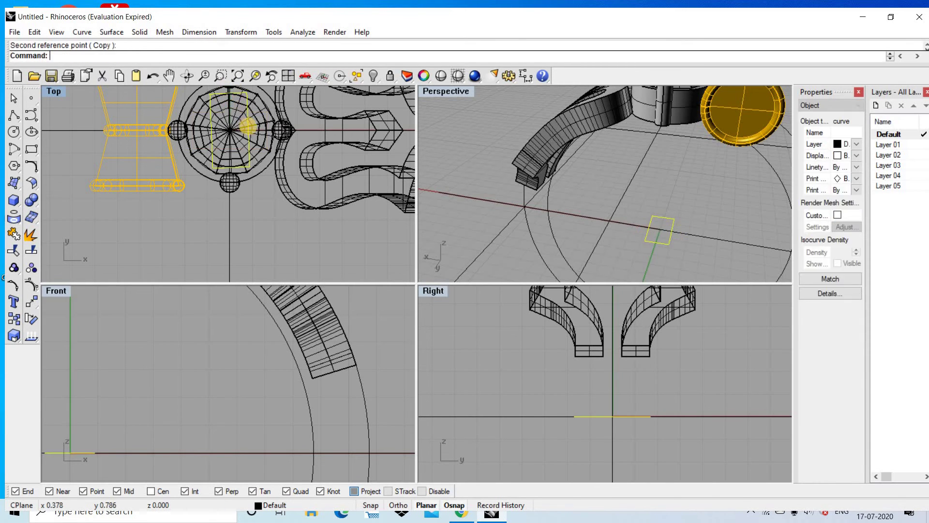
scroll(248, 129, down, 3)
mouse_move(621, 231)
right_down()
mouse_move(628, 183)
mouse_move(603, 205)
mouse_move(588, 171)
mouse_move(571, 179)
right_up()
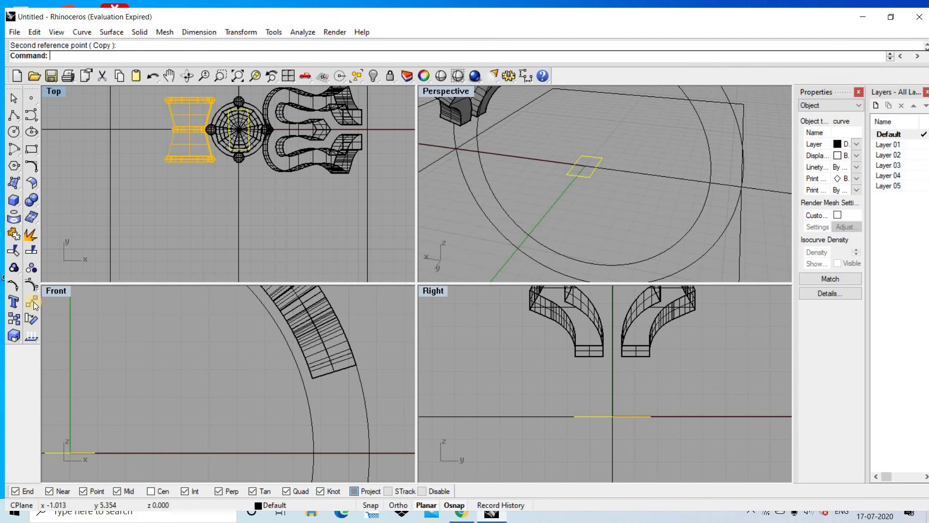
Move the rectangle from the origin onto the side of the ring circle
click(32, 302)
click(580, 170)
scroll(679, 190, down, 3)
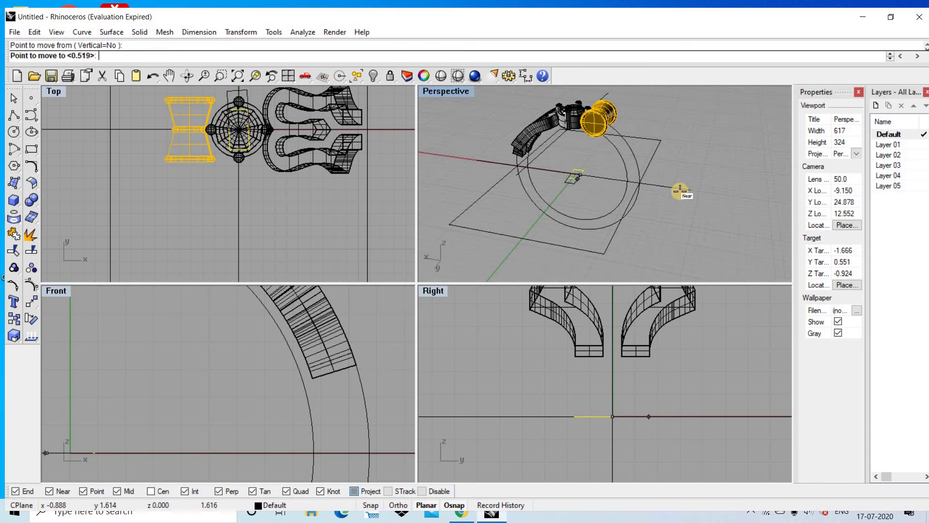
scroll(680, 190, up, 3)
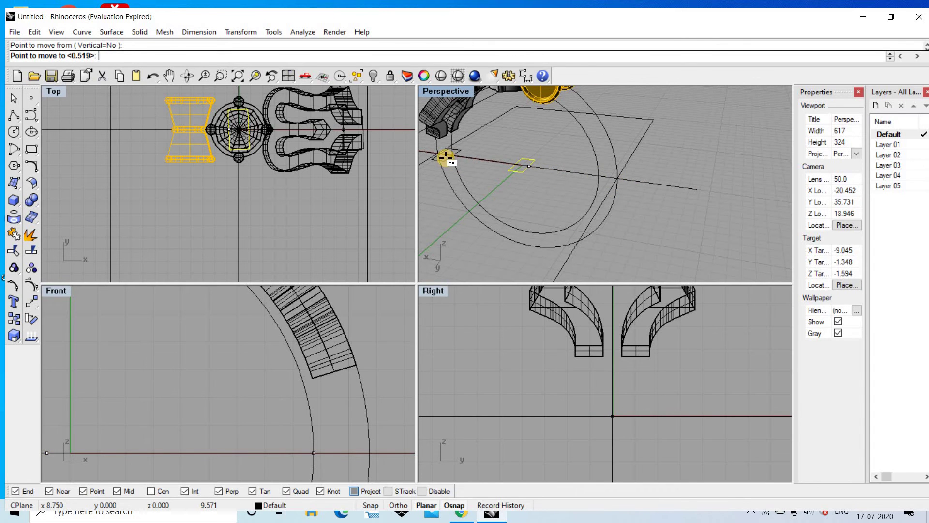
mouse_move(446, 156)
right_down()
mouse_move(524, 163)
mouse_move(659, 222)
right_up()
scroll(614, 208, up, 3)
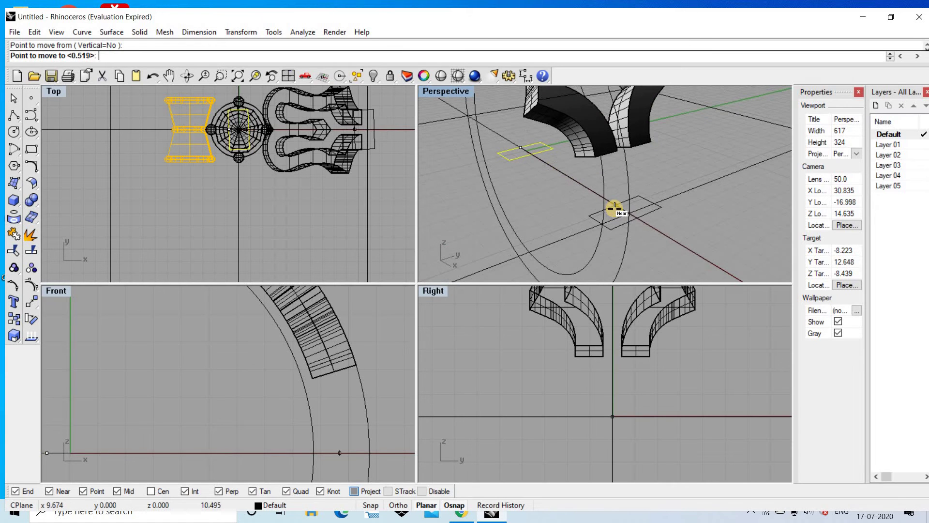
click(617, 209)
scroll(614, 207, up, 2)
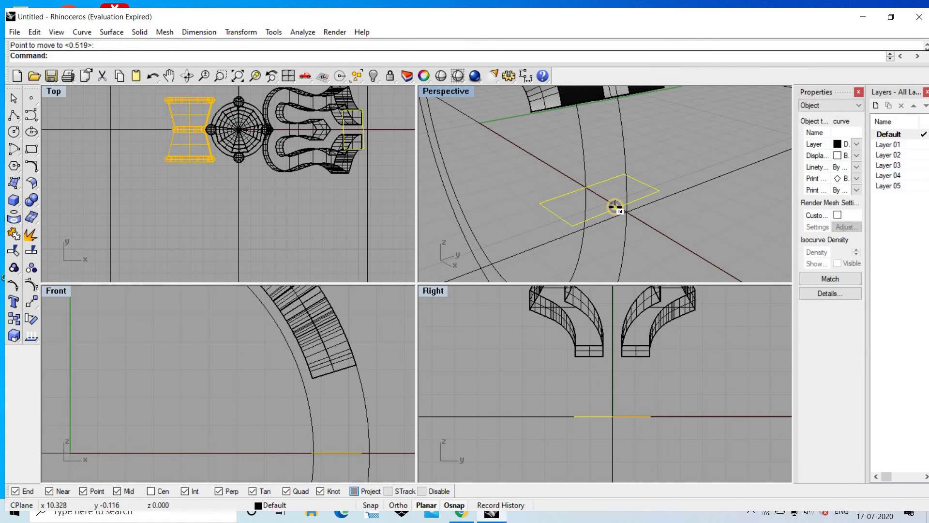
Orbit around the whole ring and maximize the Perspective viewport
drag(615, 206, 628, 214)
scroll(651, 179, down, 3)
right_drag(628, 213, 667, 159)
scroll(675, 157, down, 3)
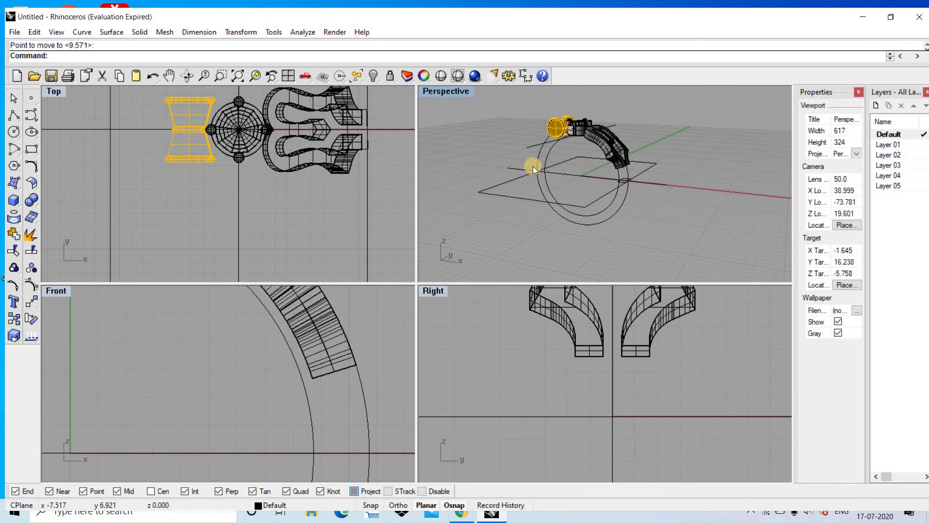
key(ctrl+F3)
key(ctrl+F4)
Orbit the Perspective view, then show the Front view full-window
scroll(466, 272, up, 3)
right_drag(466, 272, 469, 234)
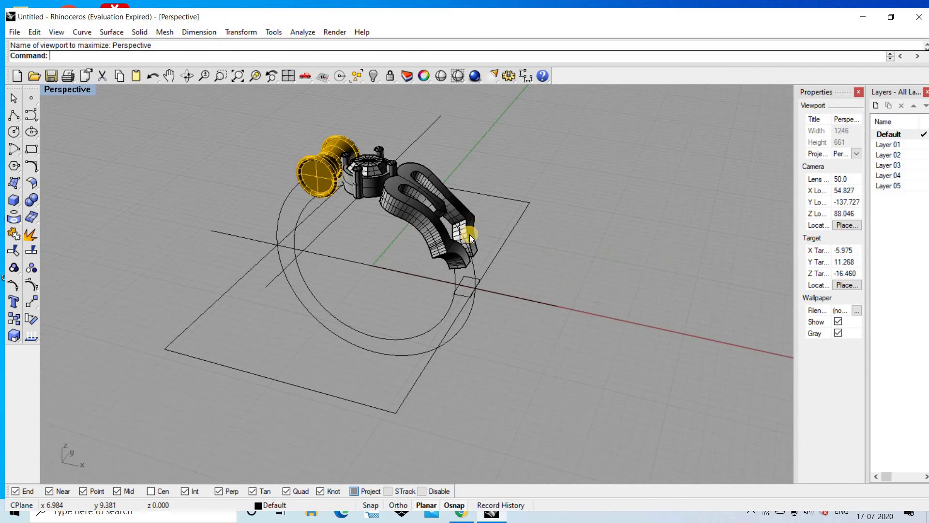
scroll(469, 234, down, 3)
scroll(490, 275, up, 5)
right_drag(489, 275, 476, 256)
scroll(534, 245, up, 1)
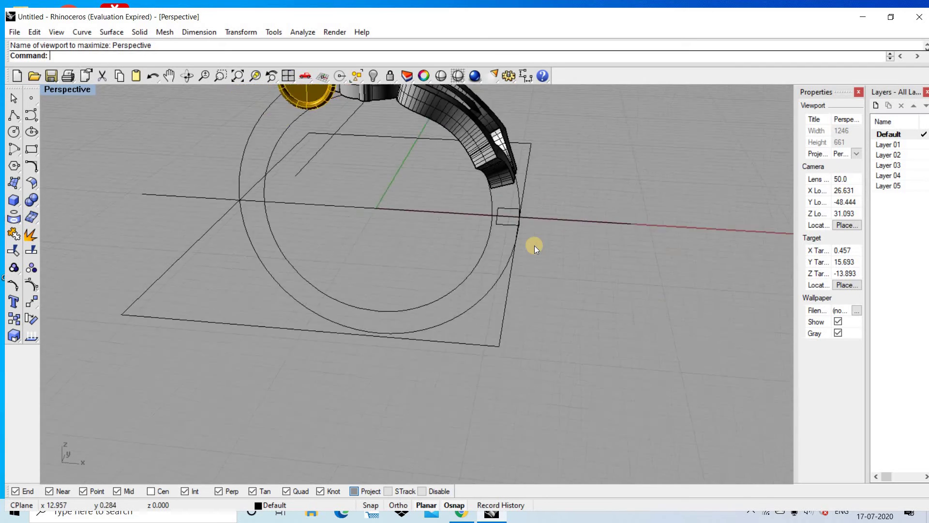
right_drag(534, 245, 534, 240)
key(ctrl+F2)
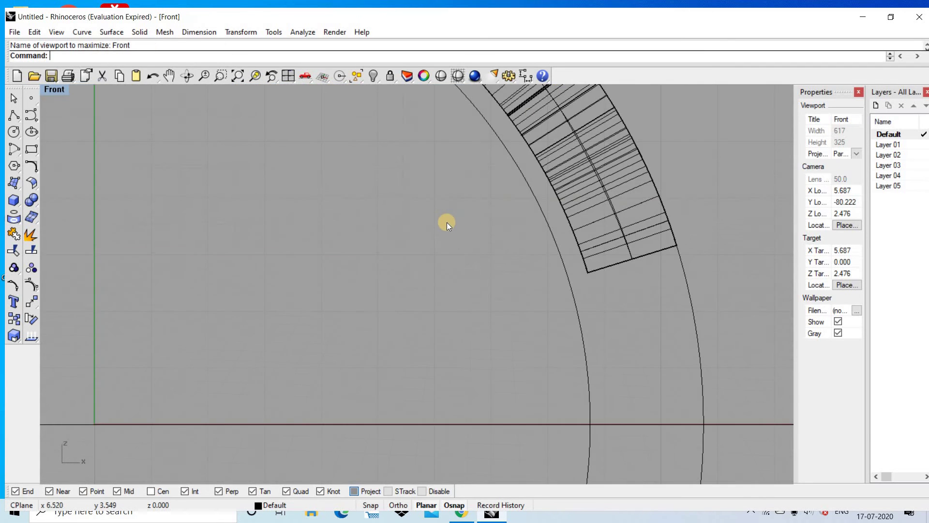
scroll(446, 222, down, 3)
scroll(443, 217, down, 2)
scroll(423, 185, up, 3)
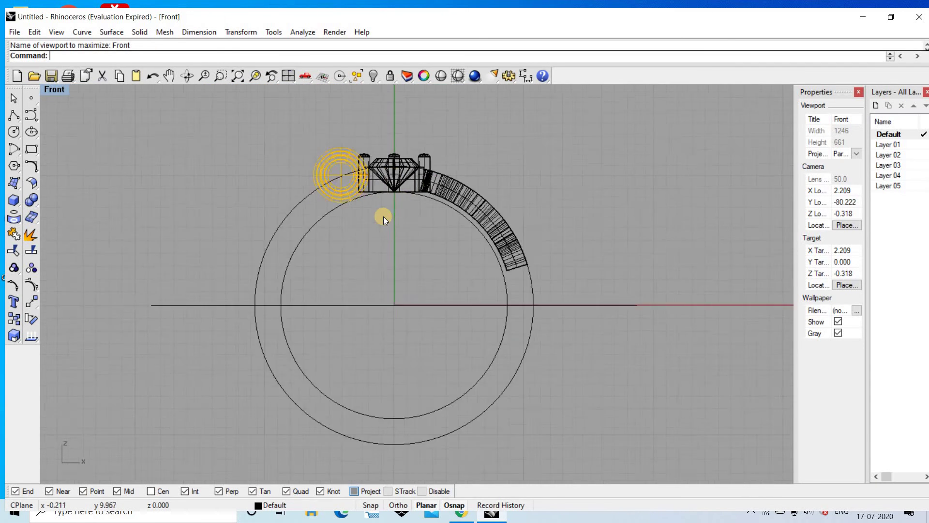
scroll(357, 217, up, 3)
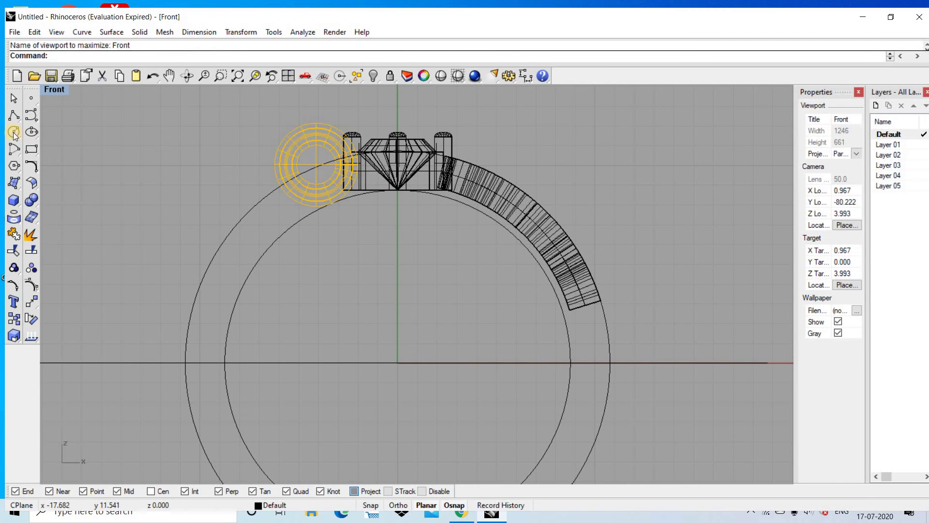
Draw a vertical polyline from the origin up to the ring's top, then select the inner circle
click(14, 115)
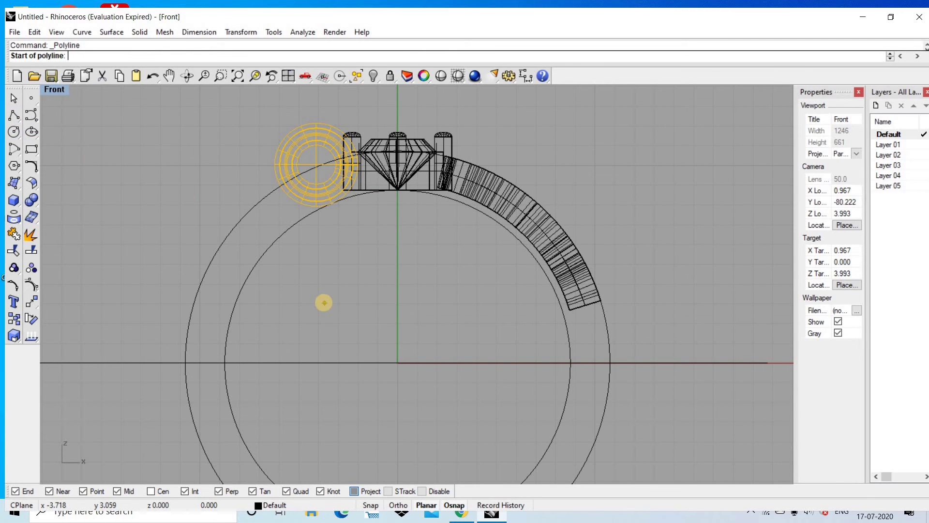
text(0)
key(Return)
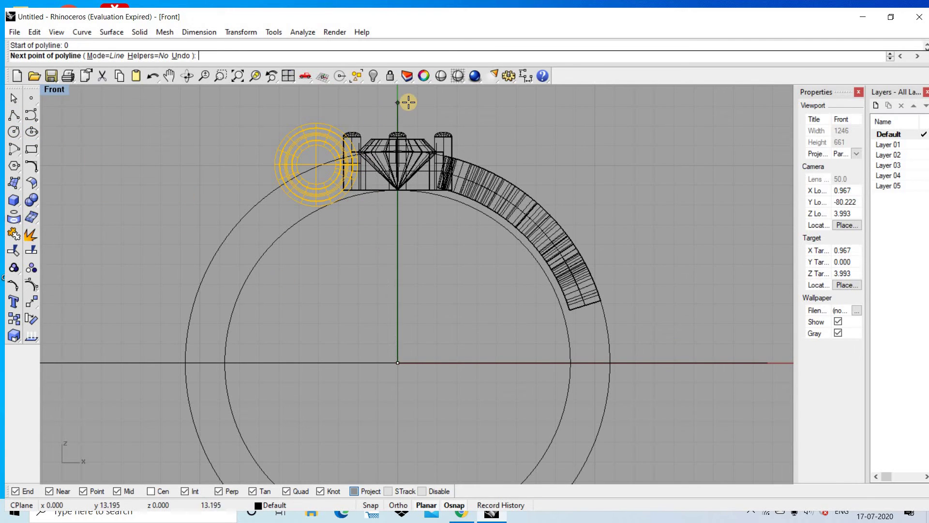
click(397, 103)
key(Return)
key(Return)
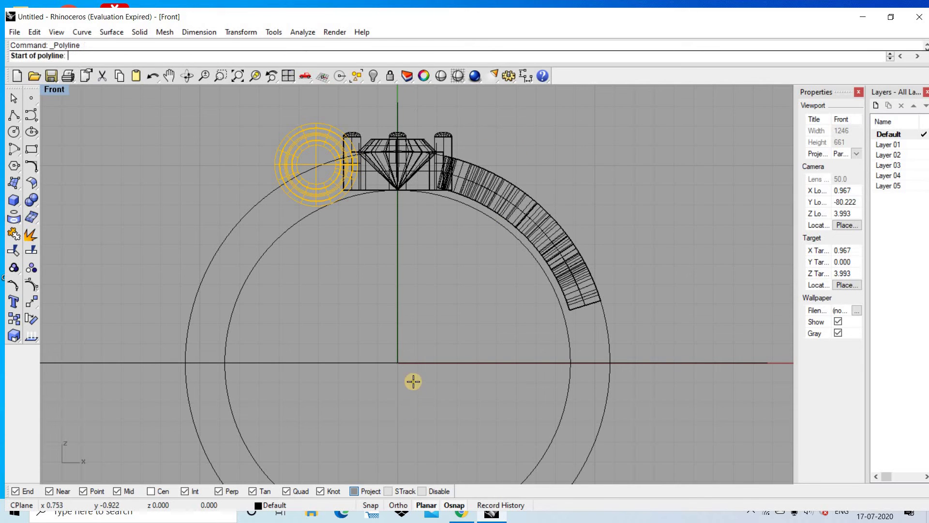
key(Escape)
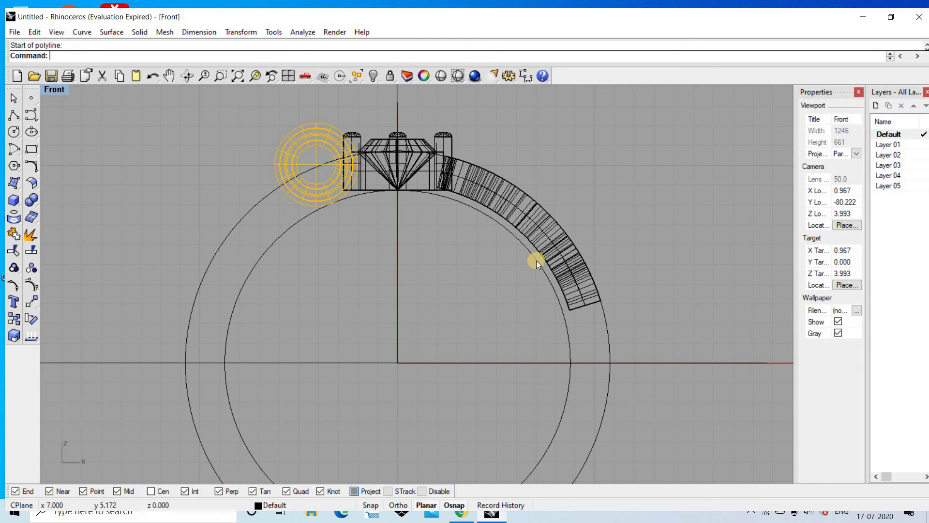
click(535, 259)
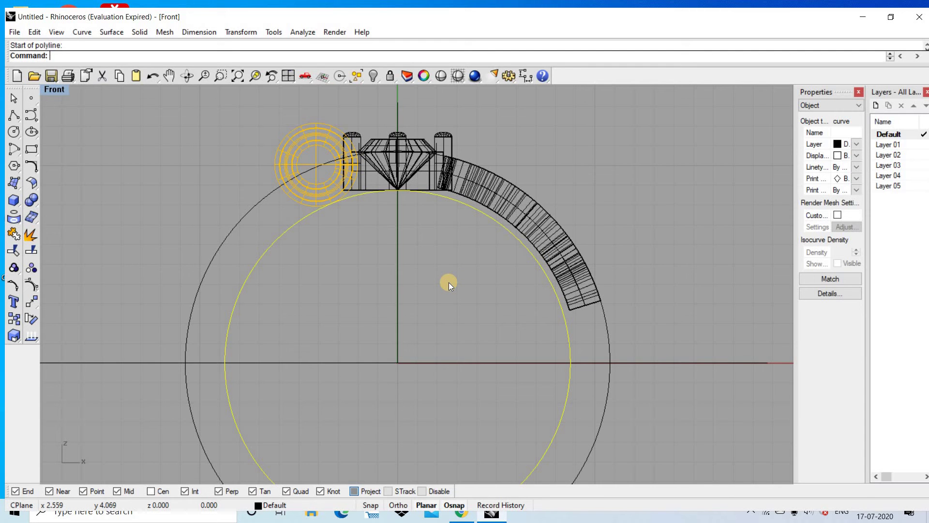
Delete the inner ring circle and view the ring in full Perspective
key(Delete)
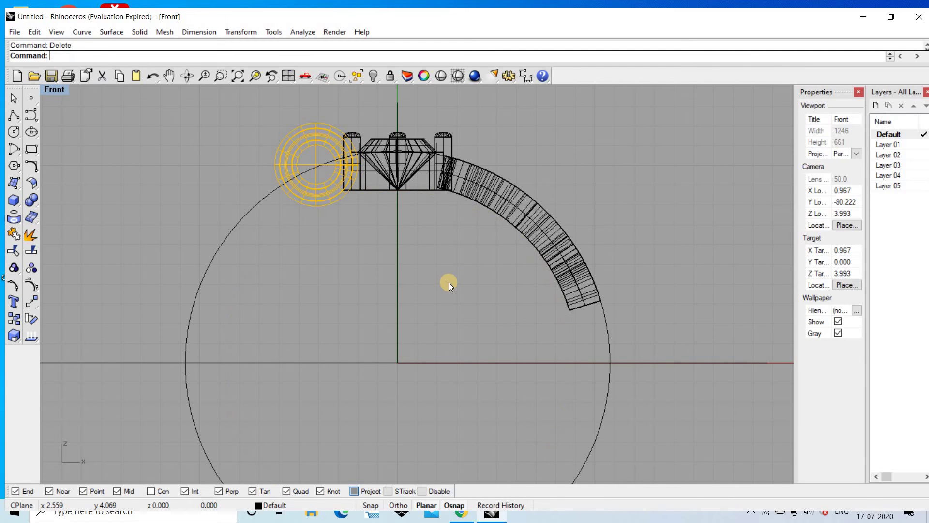
key(ctrl+F4)
right_drag(516, 242, 536, 199)
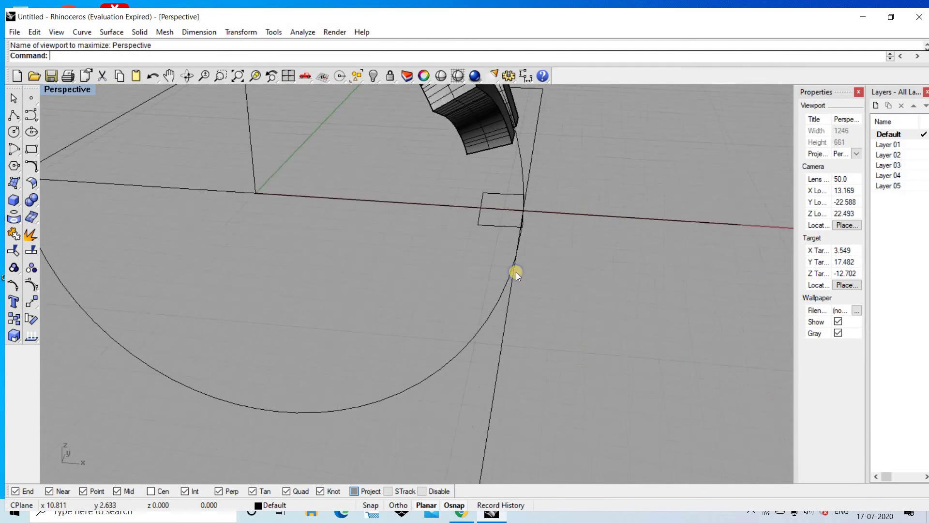
scroll(532, 202, down, 4)
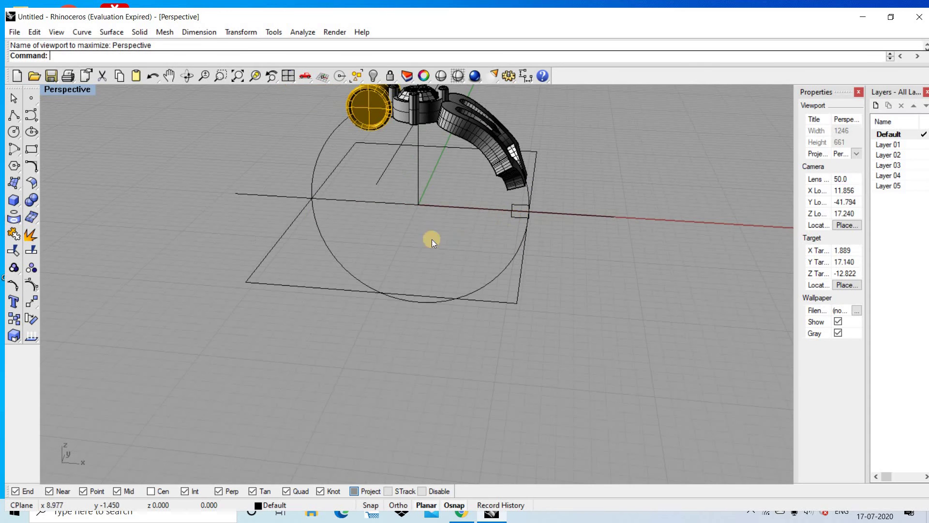
Split the ring circle using the vertical line and a second line as cutters
click(31, 233)
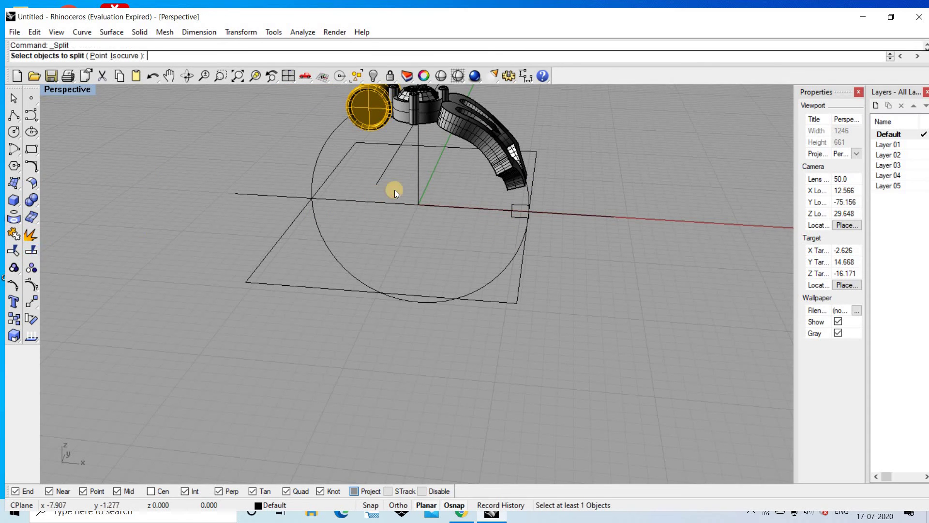
click(329, 250)
key(Return)
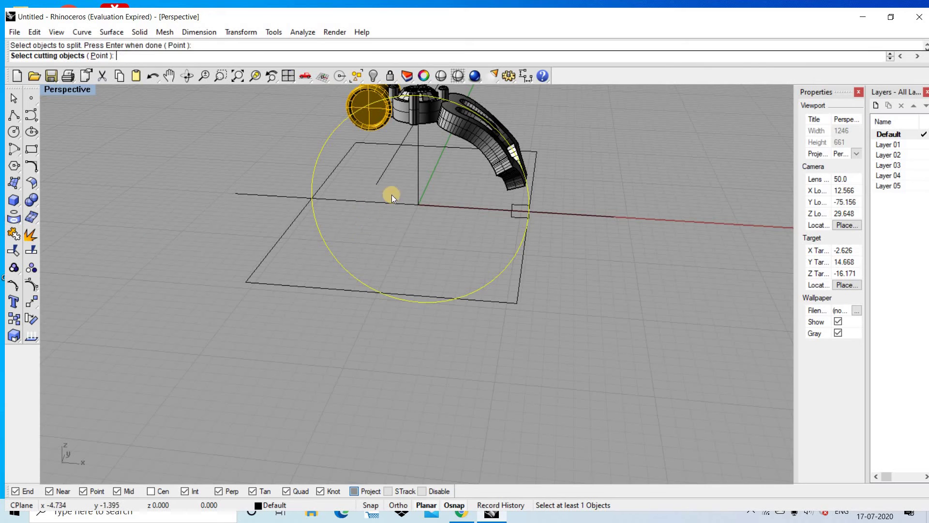
click(418, 182)
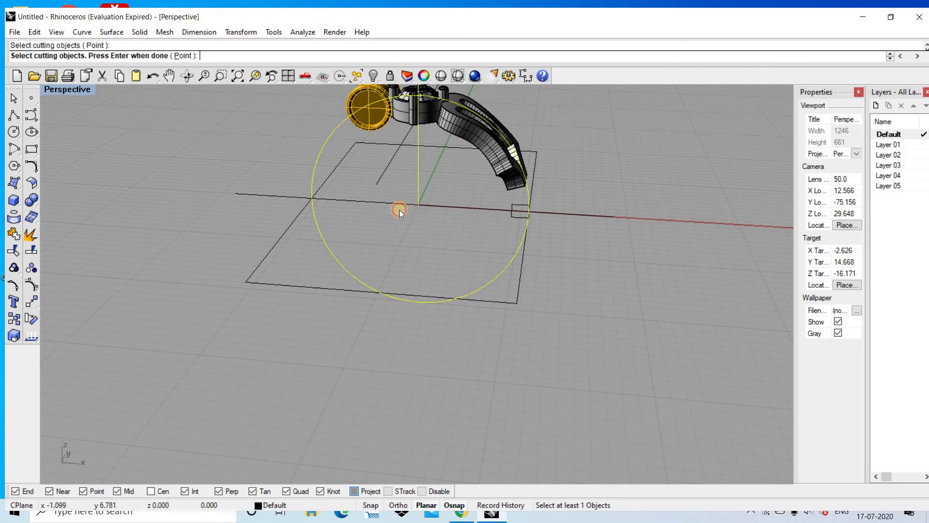
click(471, 209)
key(Return)
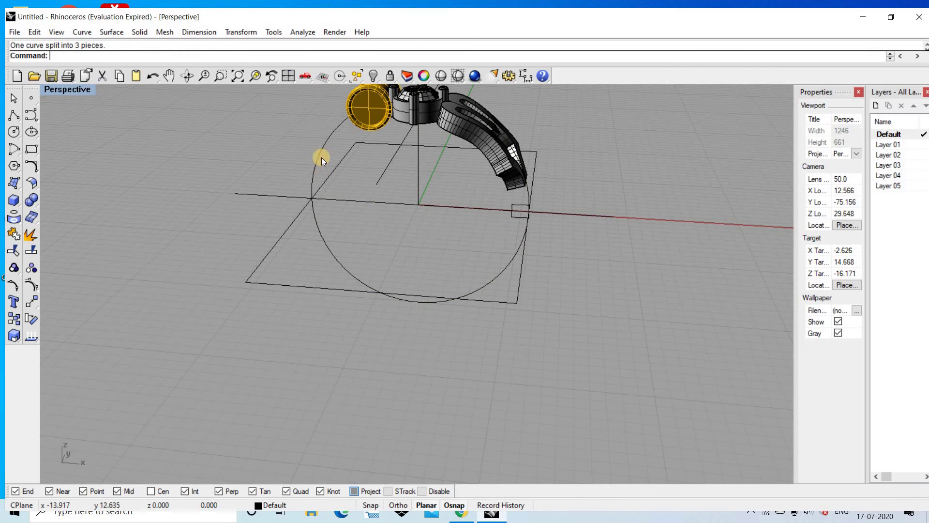
Select and inspect the three arc pieces of the split circle
click(319, 226)
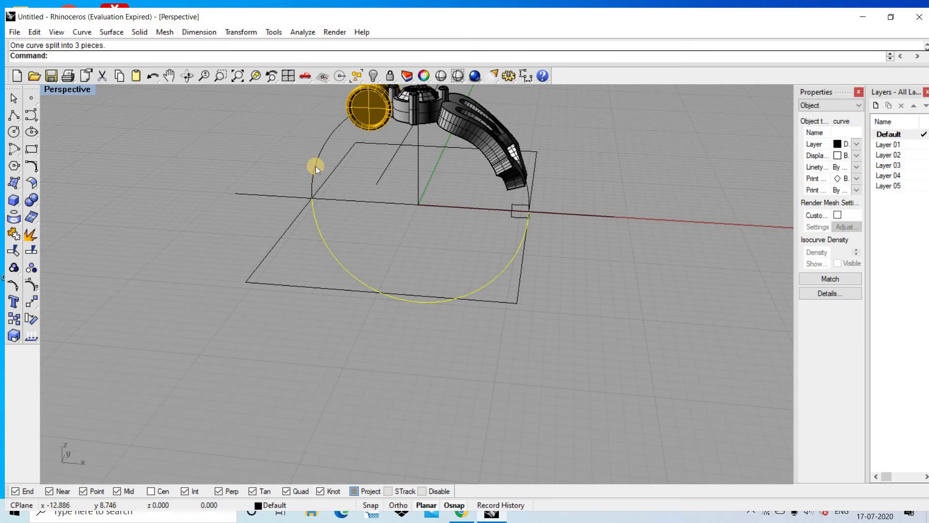
shift+click(316, 166)
scroll(523, 213, up, 2)
scroll(512, 175, up, 2)
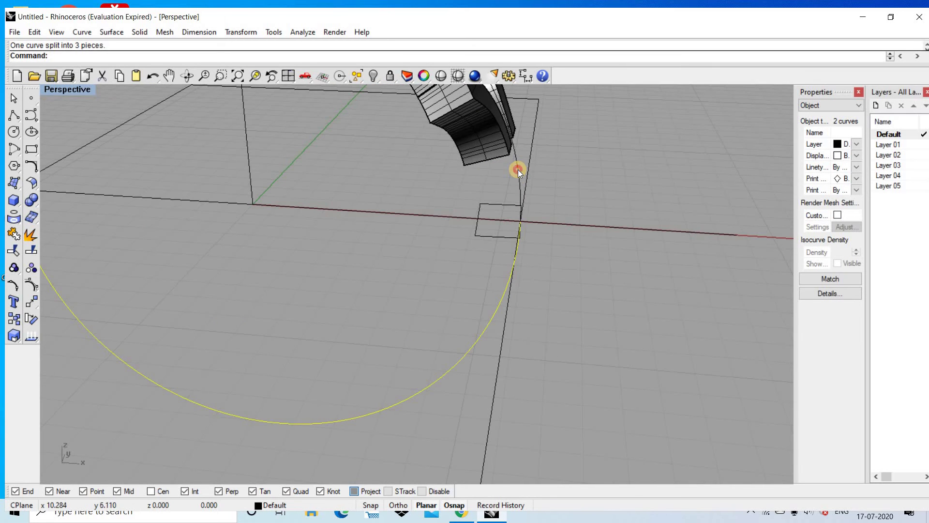
shift+click(518, 169)
mouse_move(518, 176)
right_down()
mouse_move(544, 180)
mouse_move(505, 200)
right_up()
key(Escape)
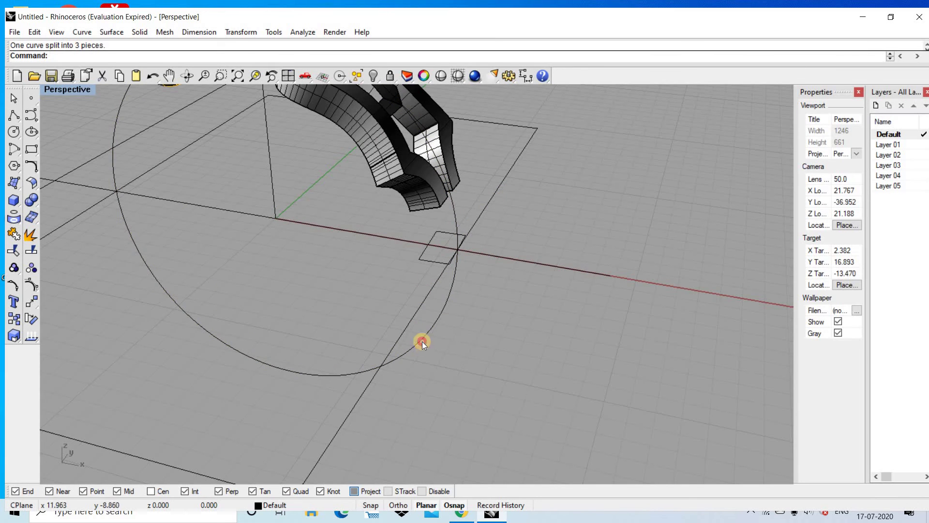
Join the lower and upper arcs into one open curve, back in Front view
click(422, 330)
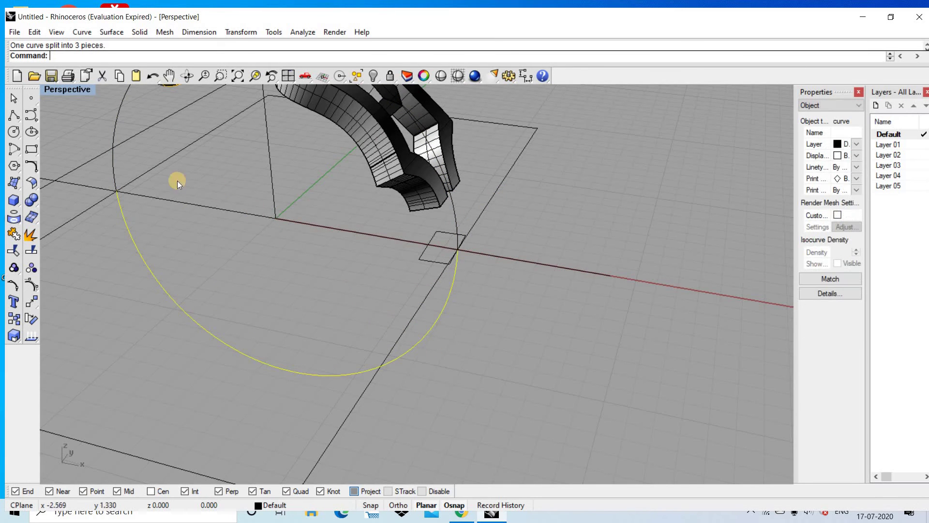
shift+click(110, 162)
scroll(292, 198, down, 3)
scroll(289, 210, down, 2)
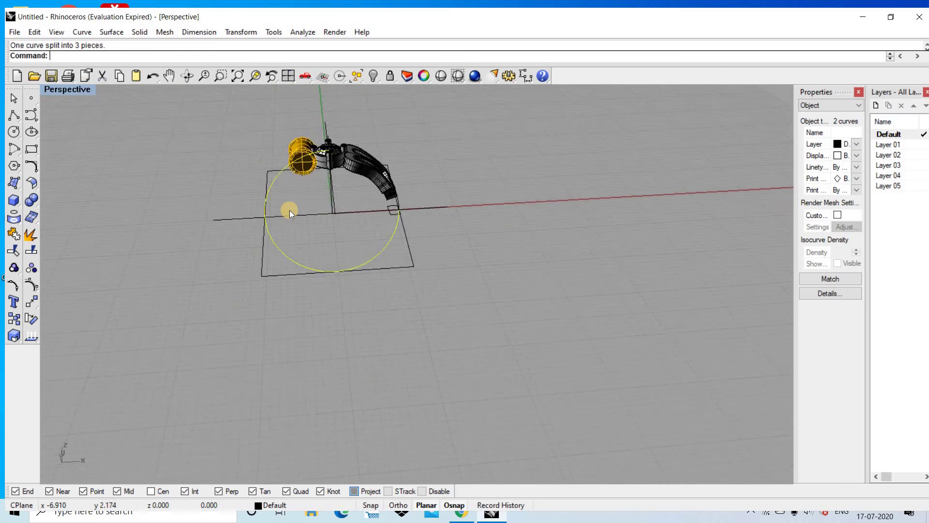
scroll(289, 210, down, 1)
key(ctrl+j)
key(Escape)
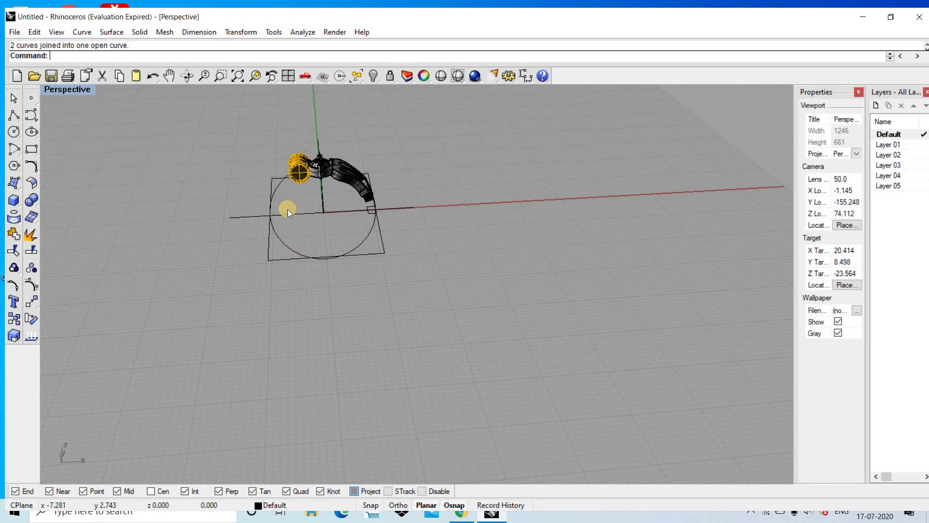
key(ctrl+F2)
Rotate a copy of the vertical line about the ring centre to the shank's end
click(401, 237)
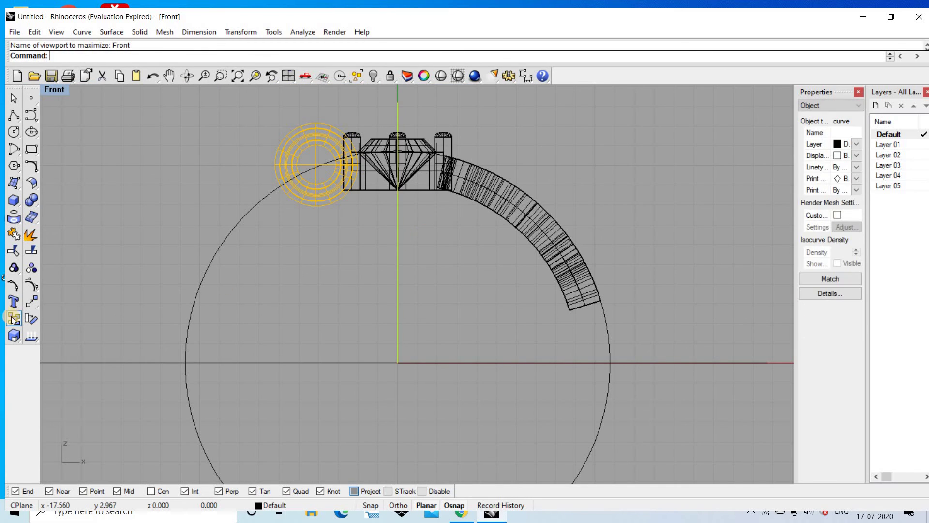
click(32, 317)
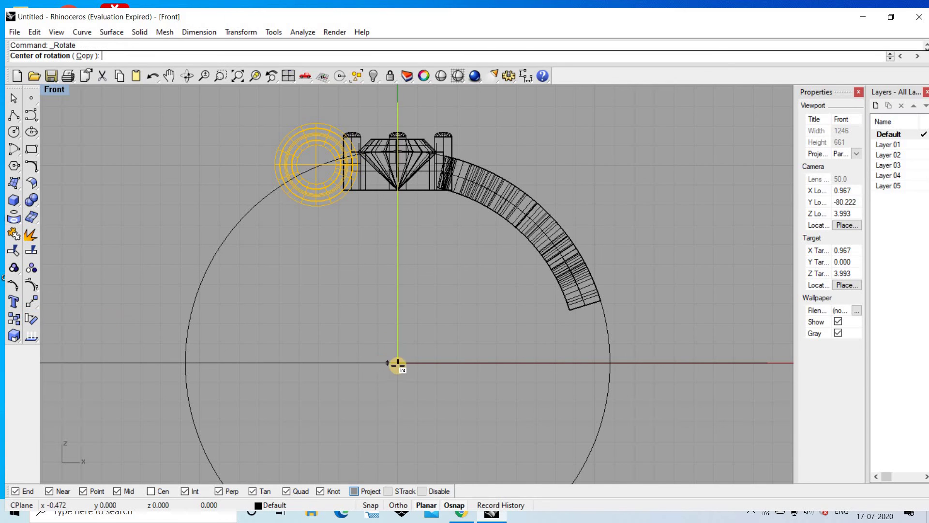
click(397, 362)
click(444, 123)
scroll(678, 285, up, 2)
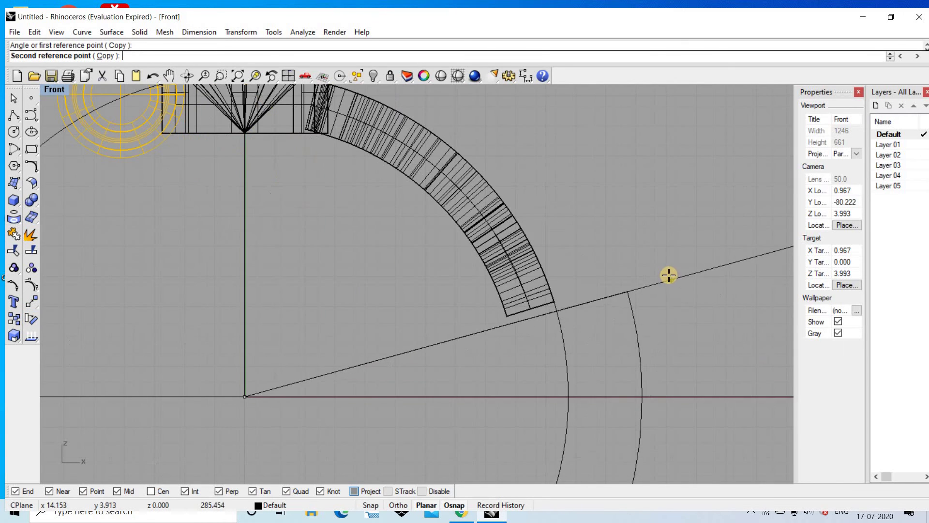
scroll(668, 274, up, 2)
scroll(666, 268, up, 1)
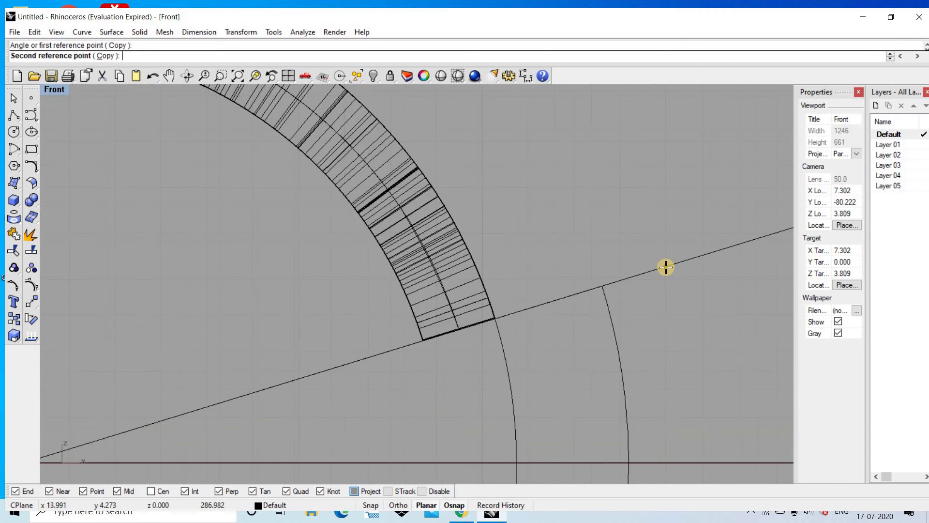
click(666, 265)
scroll(663, 264, down, 4)
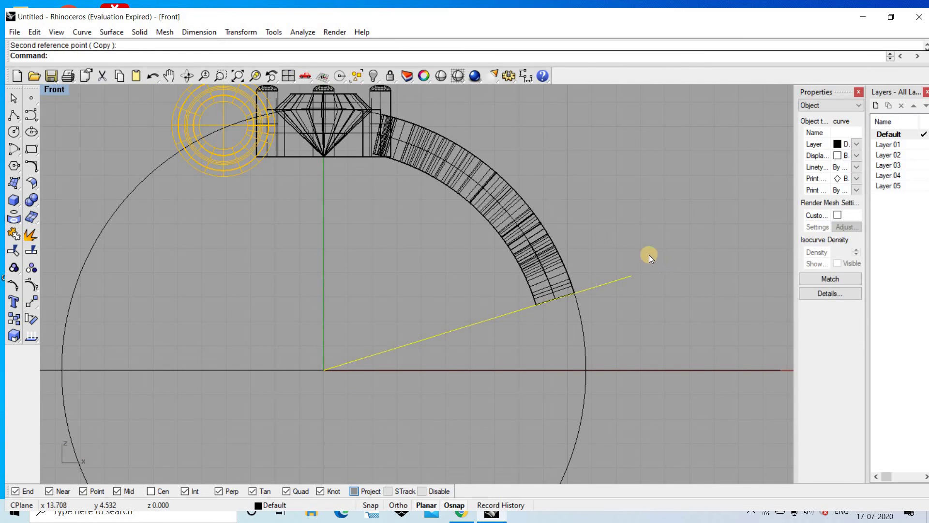
key(Escape)
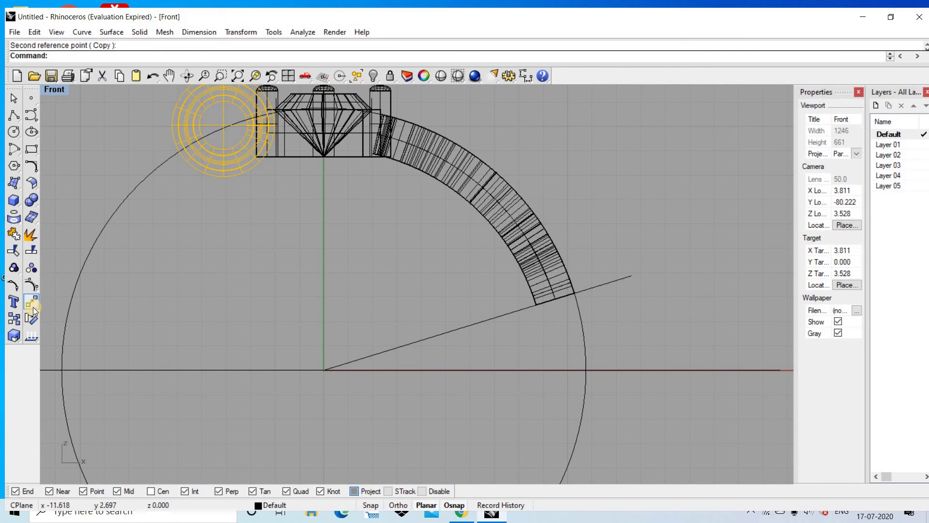
Split the outer ring arc with the slanted line
click(36, 260)
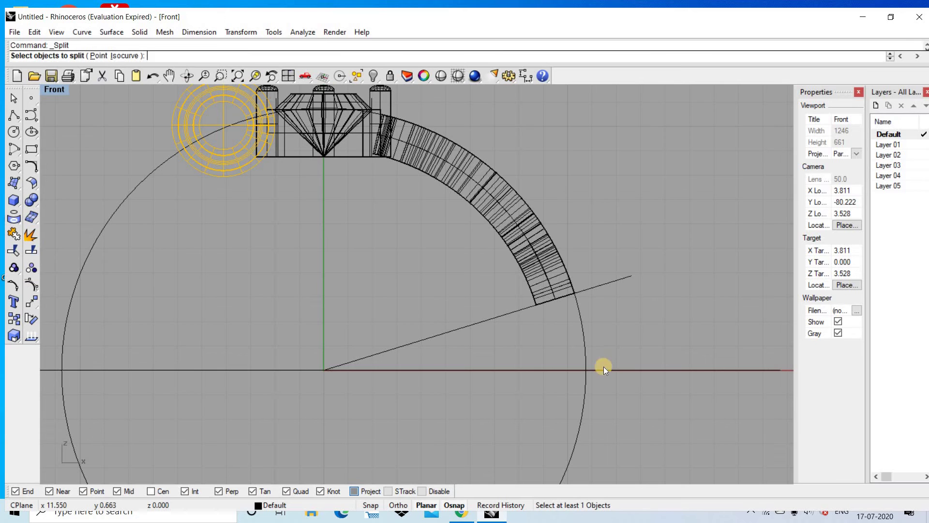
click(586, 342)
key(Return)
click(602, 284)
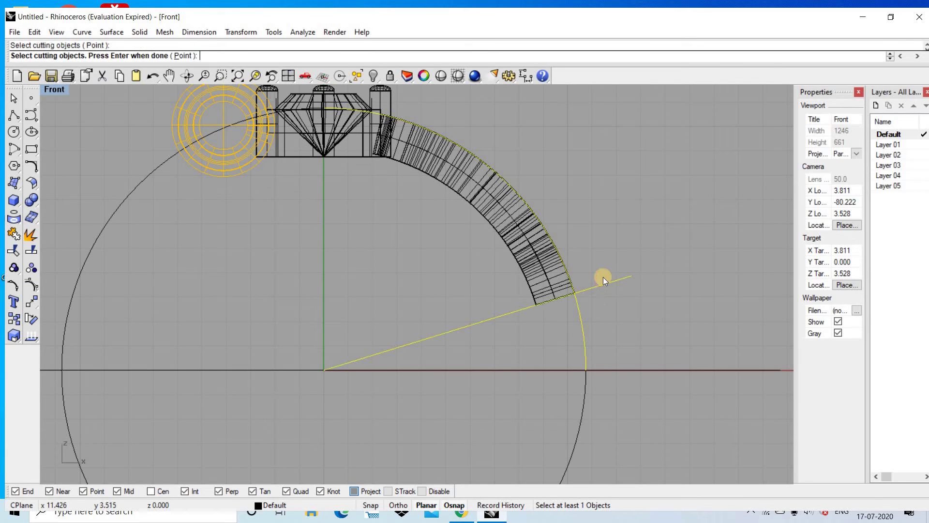
right_click(581, 282)
Delete the spare arc and angled guide line, then join the remaining circle pieces
click(571, 282)
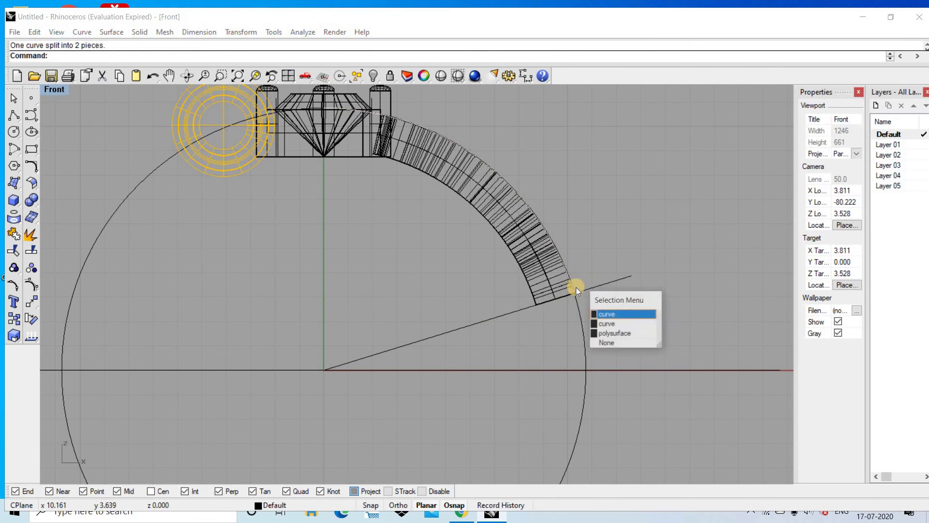
click(605, 315)
key(Delete)
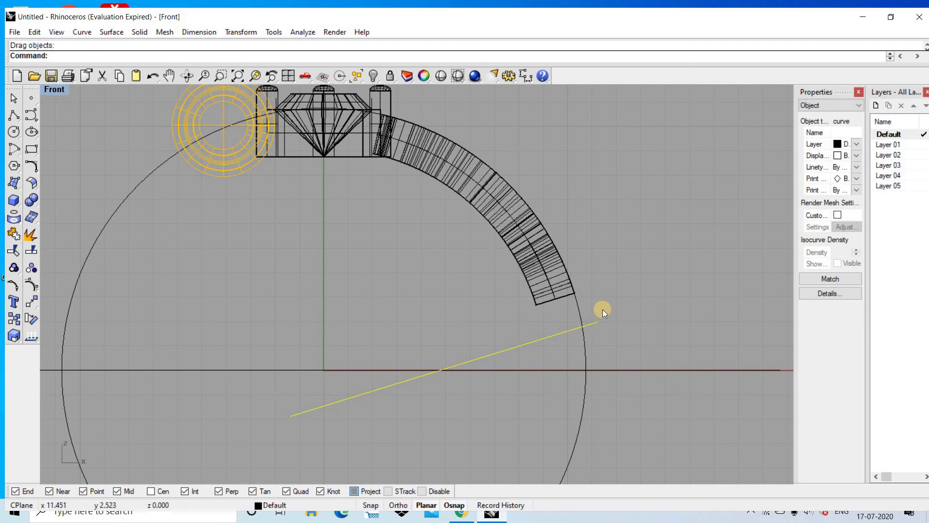
text(D)
key(Return)
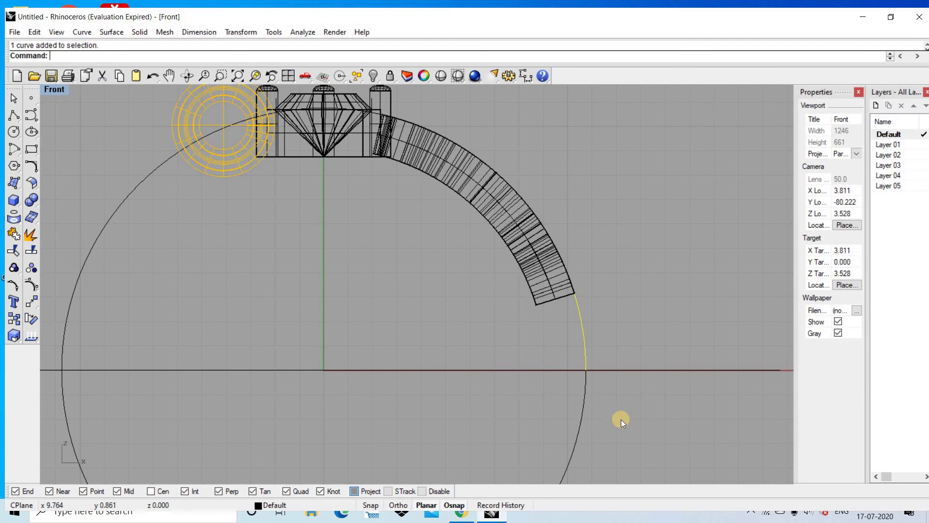
shift+click(585, 413)
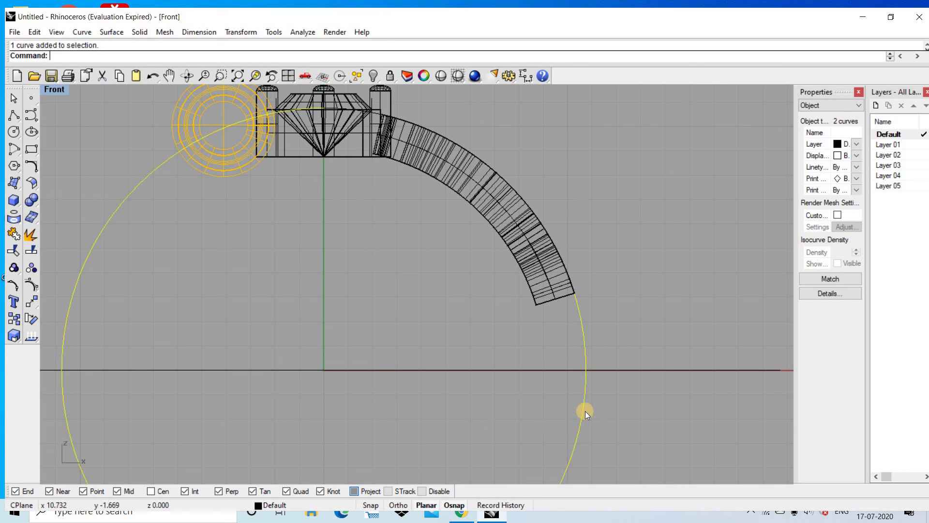
key(ctrl+j)
Select the short segment at the band's end in the full-size Front view
key(ctrl+F4)
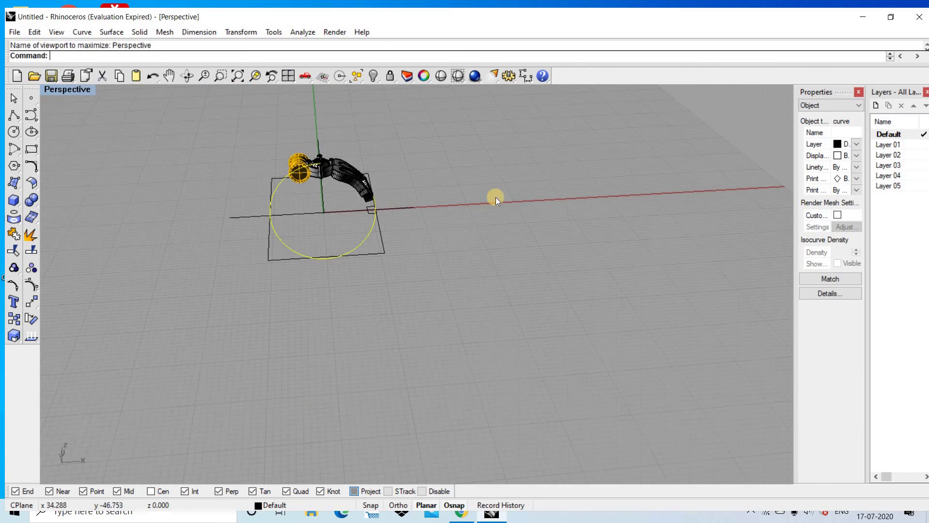
scroll(387, 229, up, 3)
scroll(426, 215, up, 3)
key(Escape)
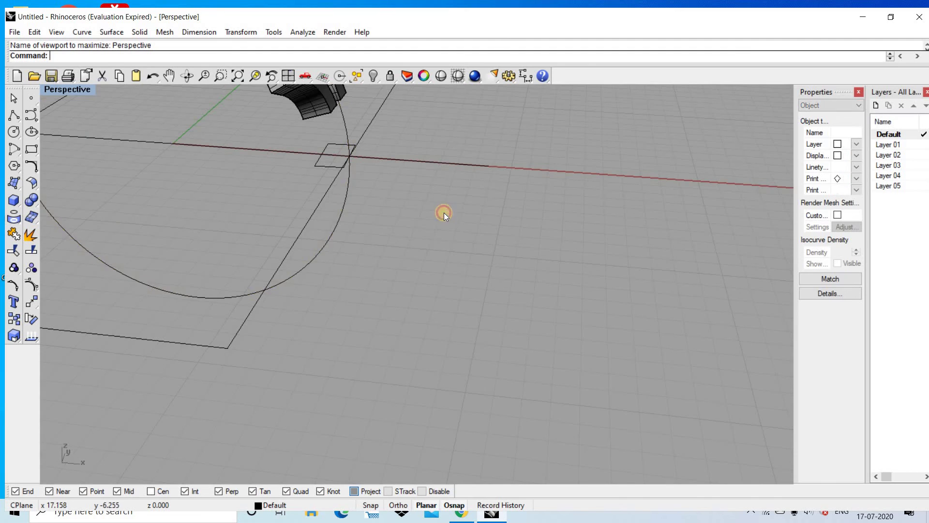
key(ctrl+F2)
click(575, 369)
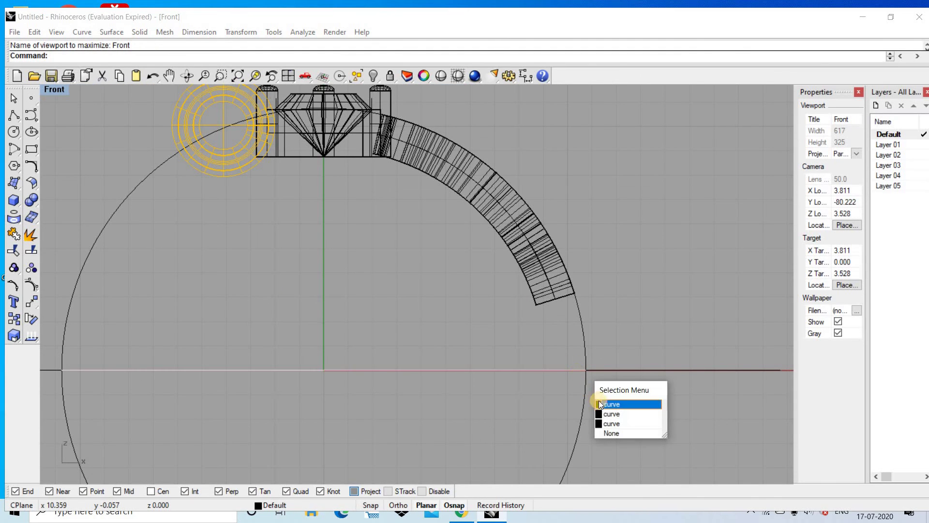
click(607, 413)
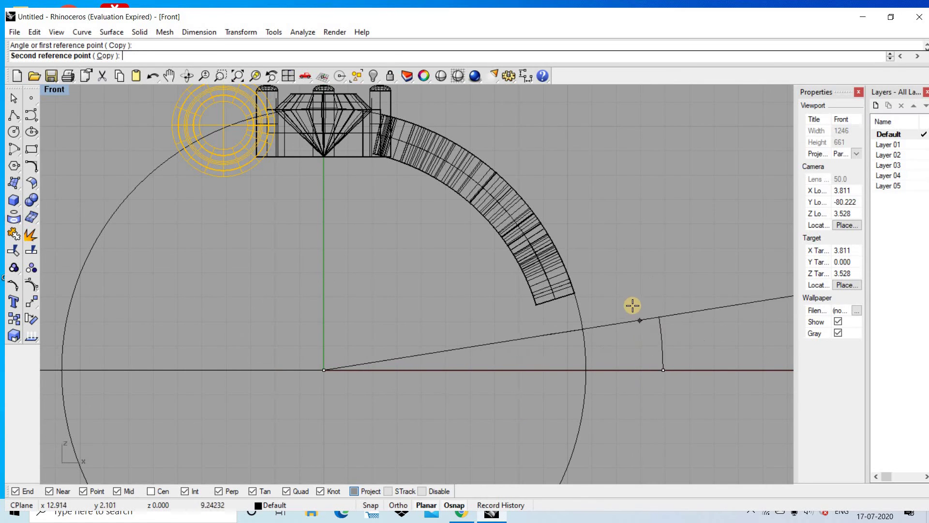
Place a rotated copy of the segment at the band's end, onto its bottom edge
scroll(627, 278, up, 1)
click(628, 278)
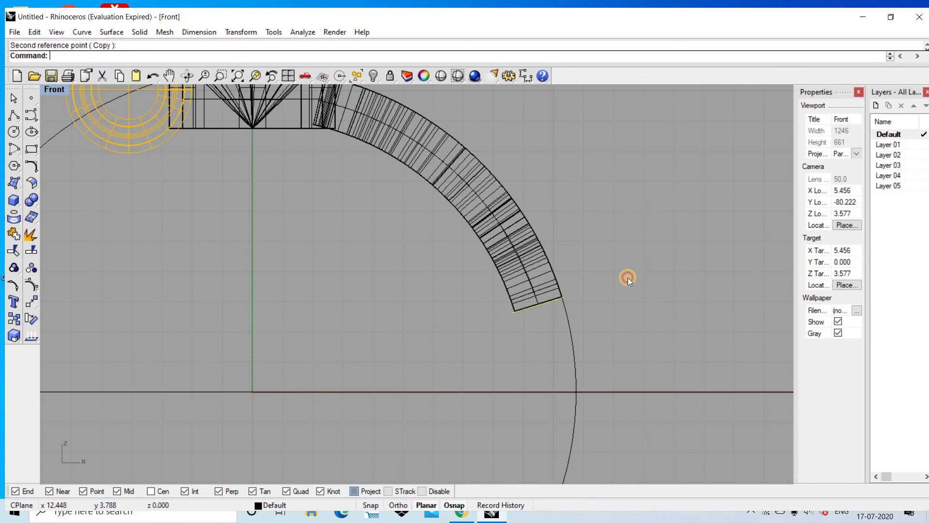
scroll(540, 308, up, 2)
scroll(547, 300, up, 1)
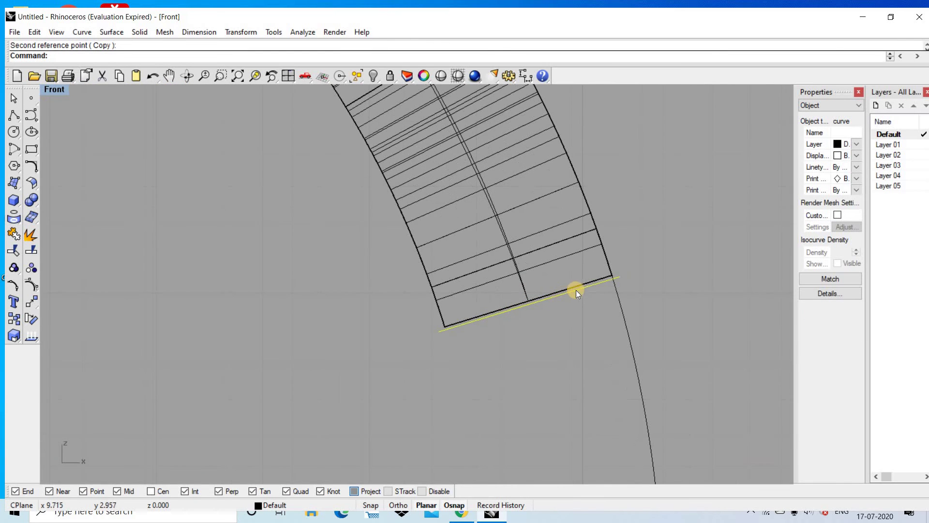
scroll(575, 289, up, 1)
scroll(541, 300, up, 1)
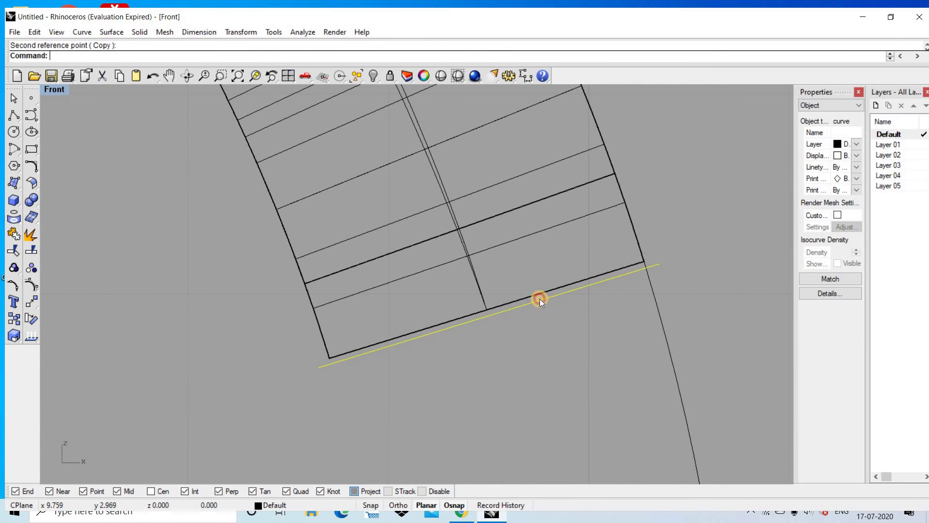
drag(539, 298, 537, 295)
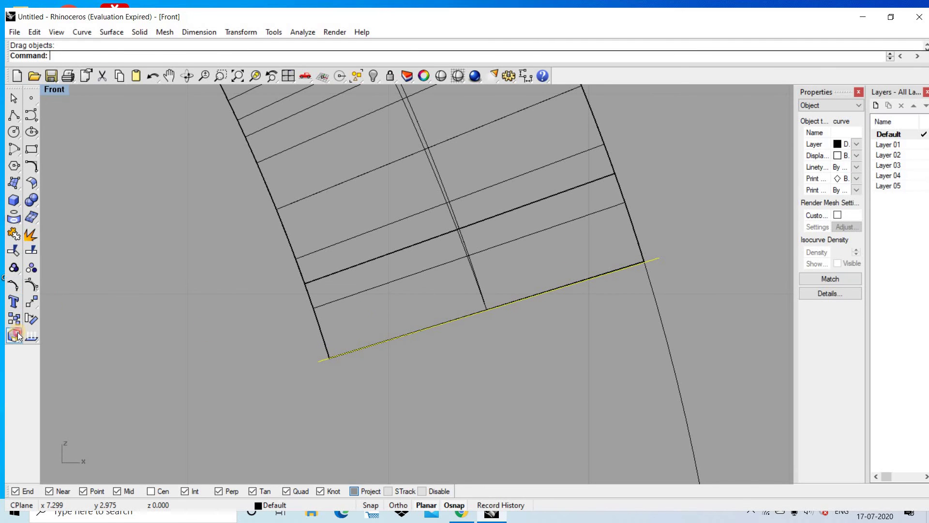
Stretch the copied line in one direction with Scale1D to make a longer copy
click(69, 352)
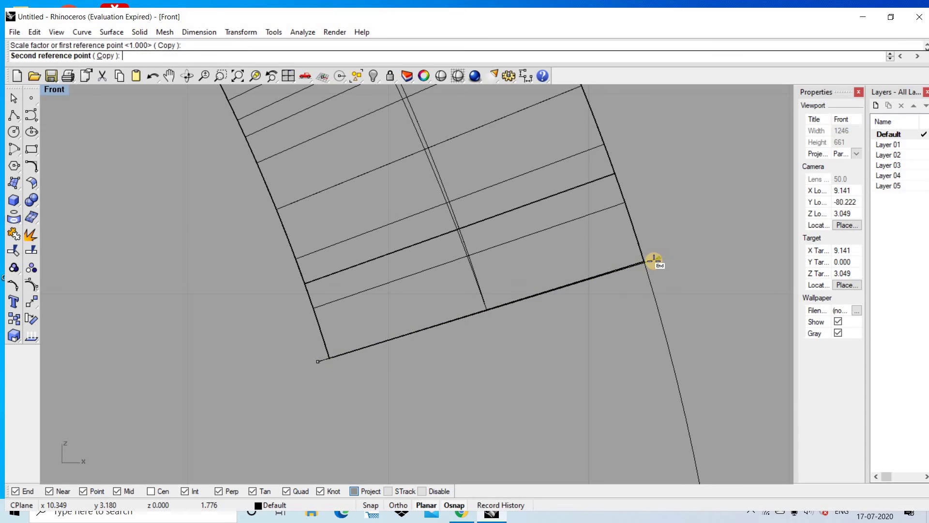
click(634, 278)
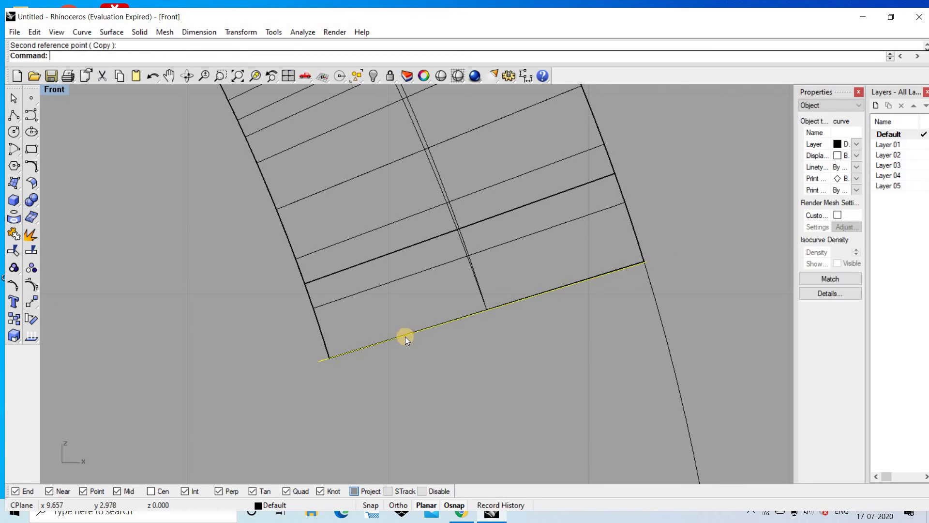
scroll(405, 335, up, 3)
scroll(442, 319, down, 2)
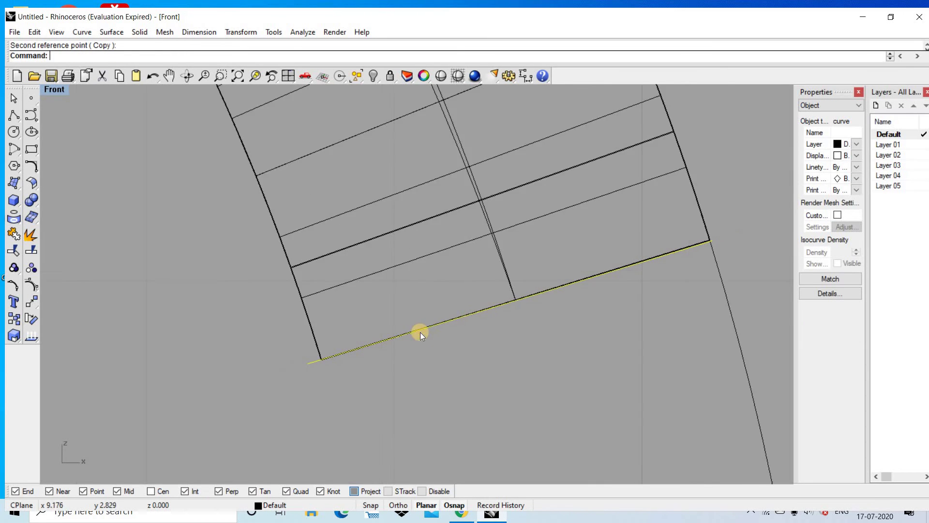
key(Return)
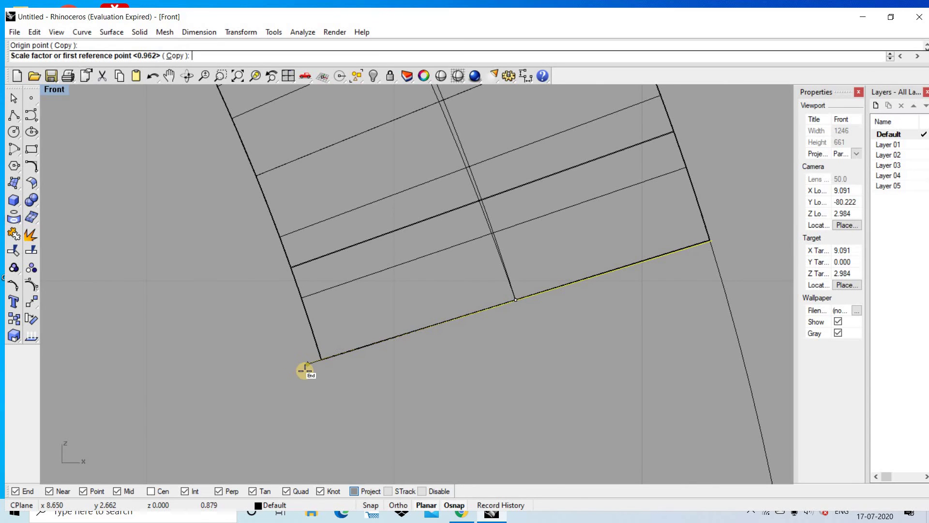
click(316, 363)
click(320, 361)
scroll(331, 358, down, 1)
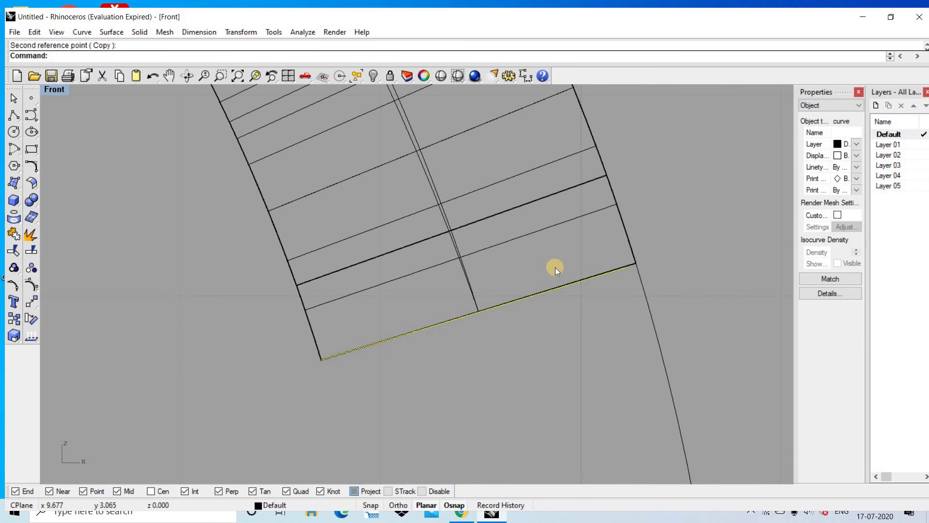
scroll(665, 262, up, 2)
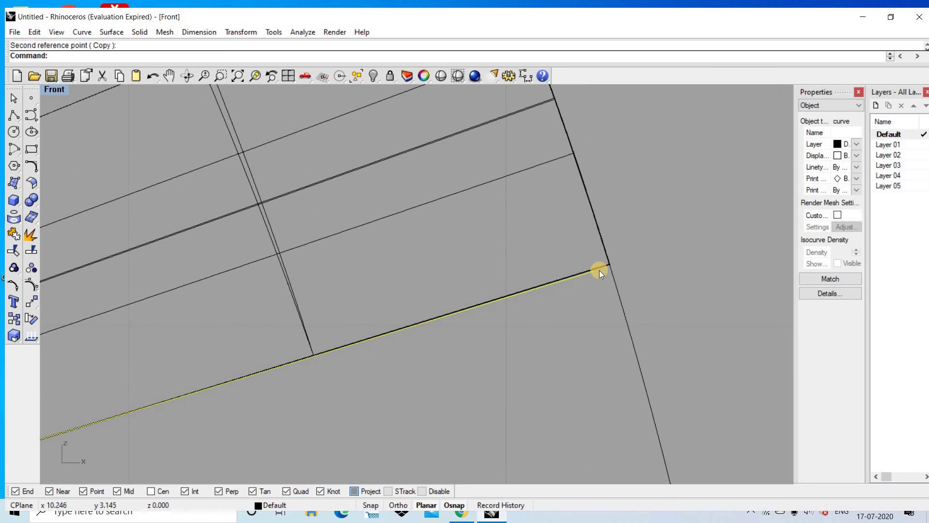
scroll(460, 312, down, 2)
Stretch another copy from its lower-left end, then maximize the Perspective view
key(Return)
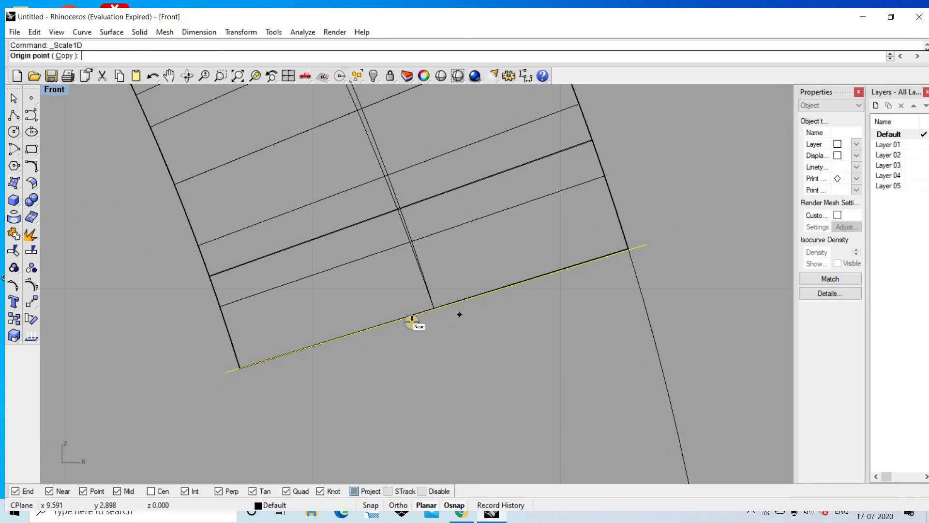
click(237, 369)
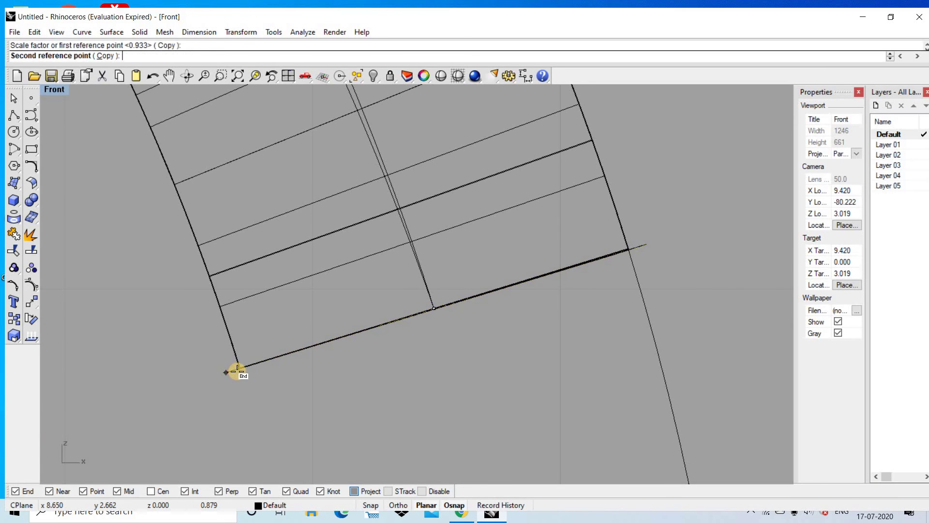
click(284, 360)
key(Return)
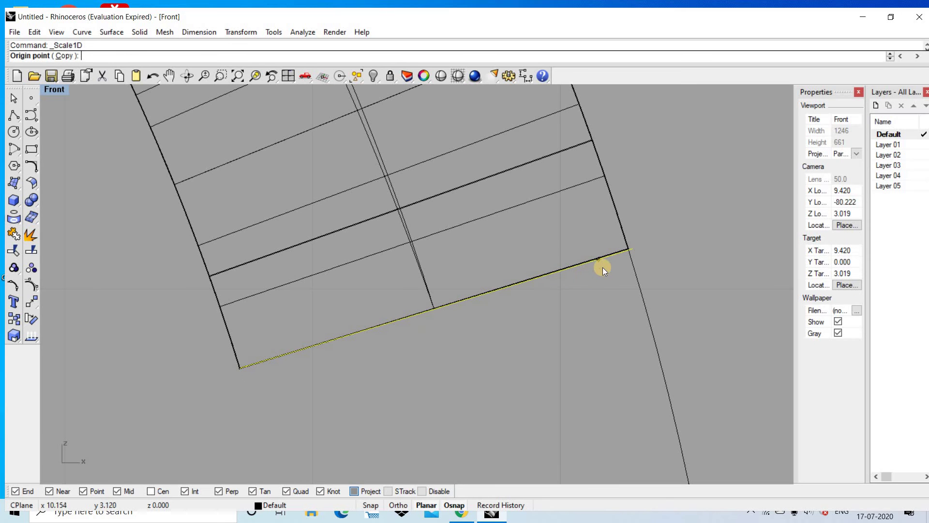
key(Escape)
key(ctrl+F4)
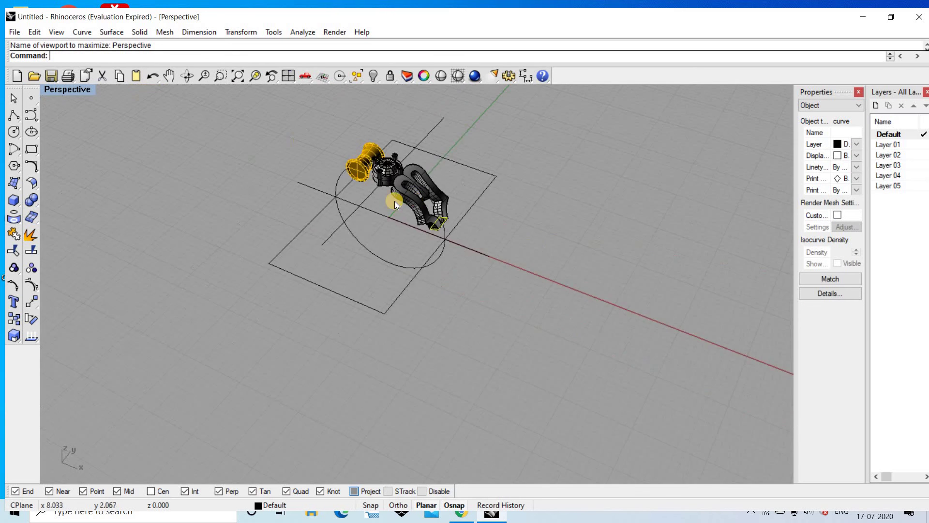
Sweep the scroll cross-section along the circle rail to form the decorative side element
mouse_move(394, 201)
right_down()
mouse_move(396, 182)
mouse_move(291, 127)
mouse_move(304, 159)
mouse_move(195, 166)
mouse_move(387, 164)
mouse_move(487, 179)
mouse_move(452, 232)
mouse_move(479, 230)
mouse_move(425, 279)
right_up()
scroll(404, 190, up, 5)
text(sw)
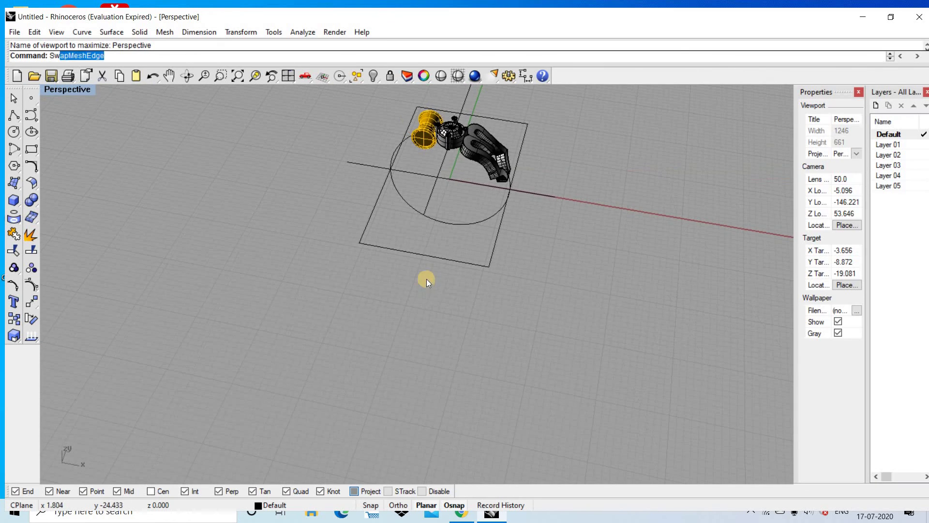
key(Return)
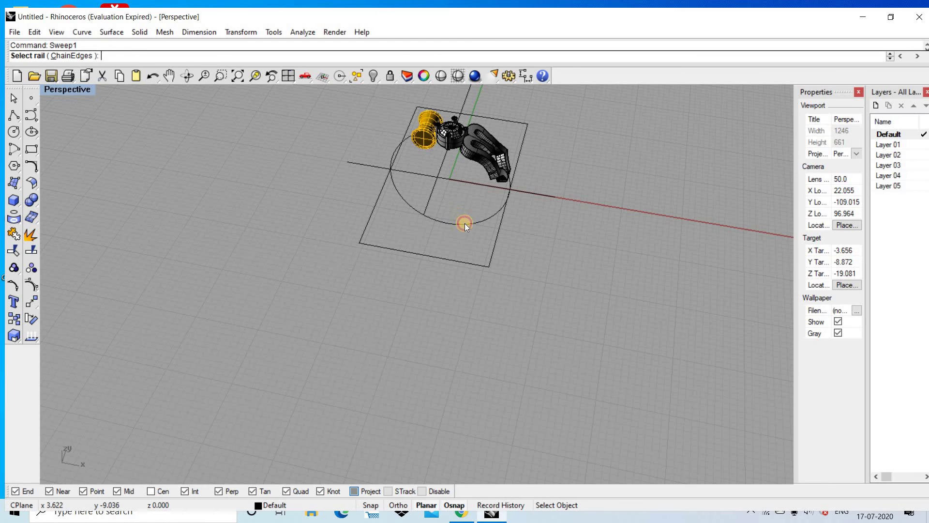
click(464, 224)
scroll(521, 146, up, 3)
scroll(510, 156, up, 3)
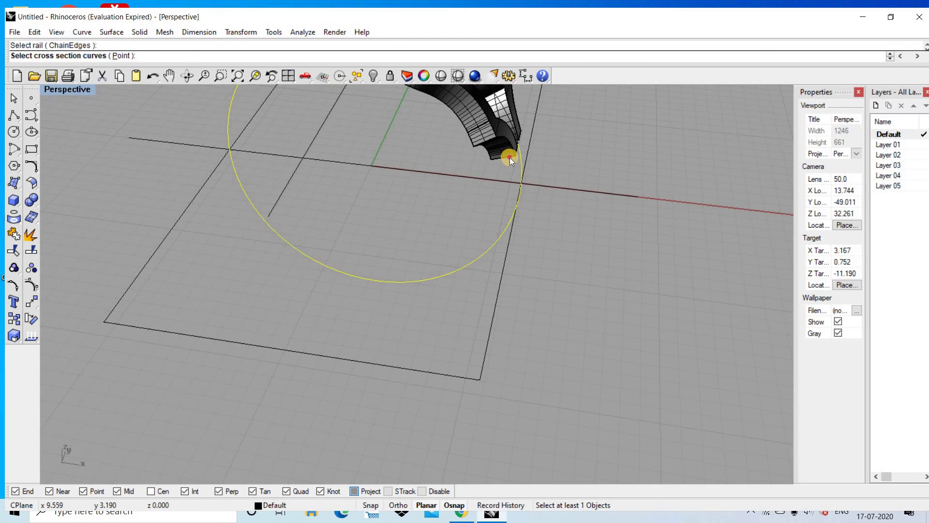
click(510, 158)
click(557, 195)
scroll(594, 160, down, 5)
key(Return)
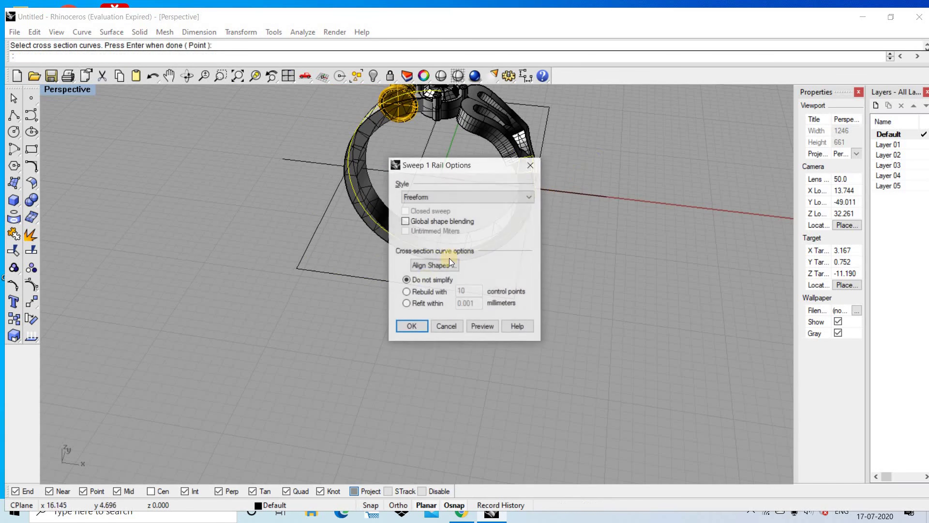
click(414, 325)
Orbit the shaded Perspective view to inspect the new side element on the ring
right_drag(462, 228, 474, 226)
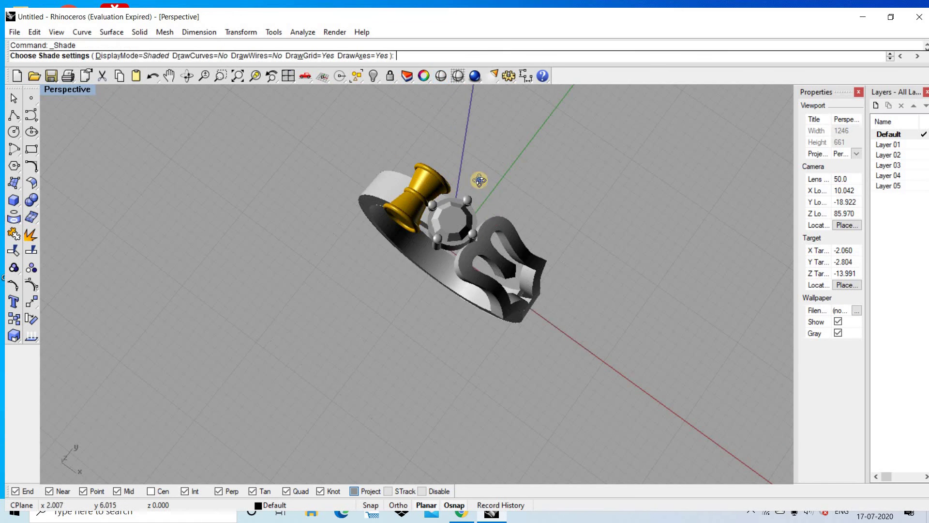
mouse_move(481, 176)
right_down()
mouse_move(477, 287)
mouse_move(473, 201)
mouse_move(431, 101)
mouse_move(502, 221)
mouse_move(448, 194)
mouse_move(495, 129)
mouse_move(431, 120)
mouse_move(487, 154)
mouse_move(419, 110)
right_up()
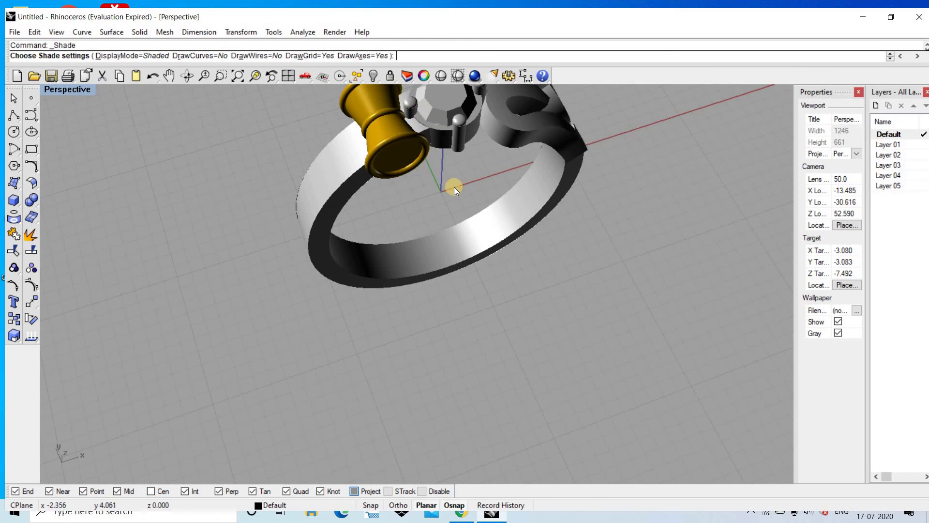
mouse_move(453, 187)
right_down()
mouse_move(395, 195)
mouse_move(414, 181)
mouse_move(310, 260)
mouse_move(329, 263)
right_up()
click(310, 260)
key(Escape)
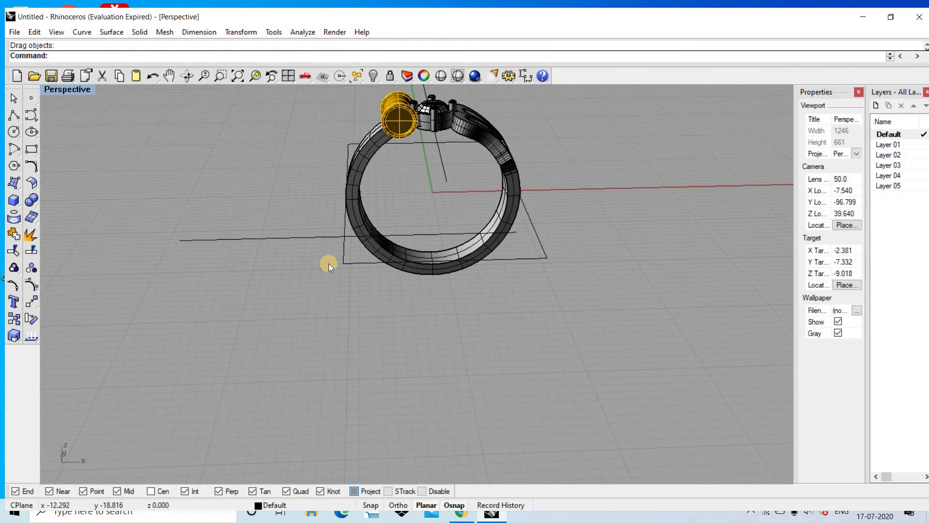
Delete all construction curves with SelCrv and briefly review the ring shaded
text(SelC)
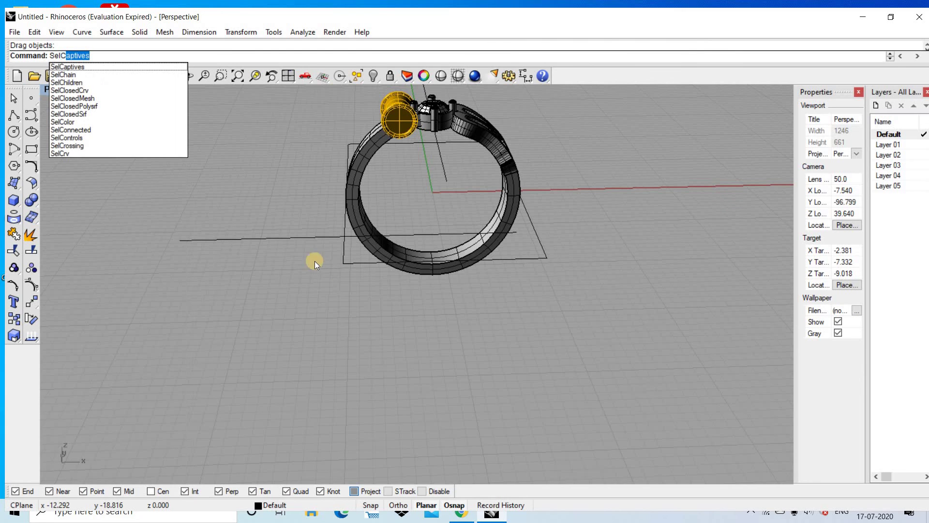
click(132, 154)
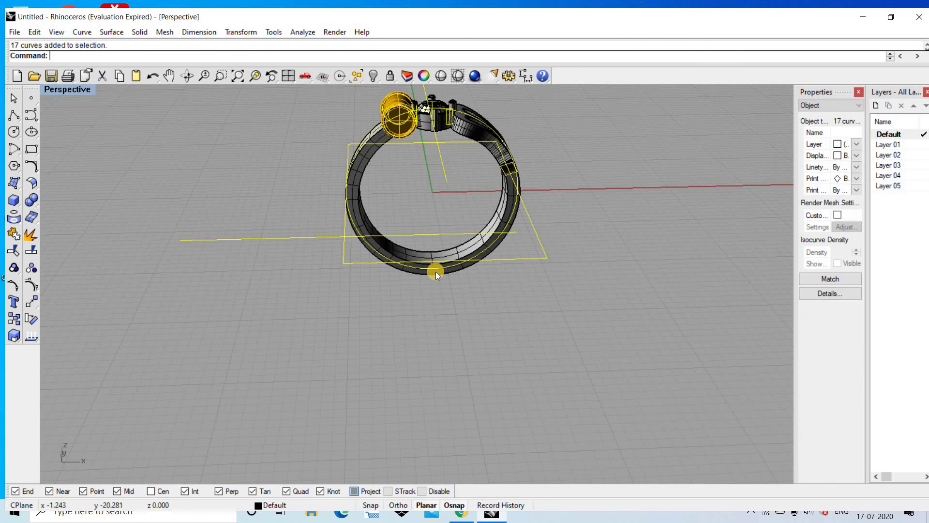
key(Delete)
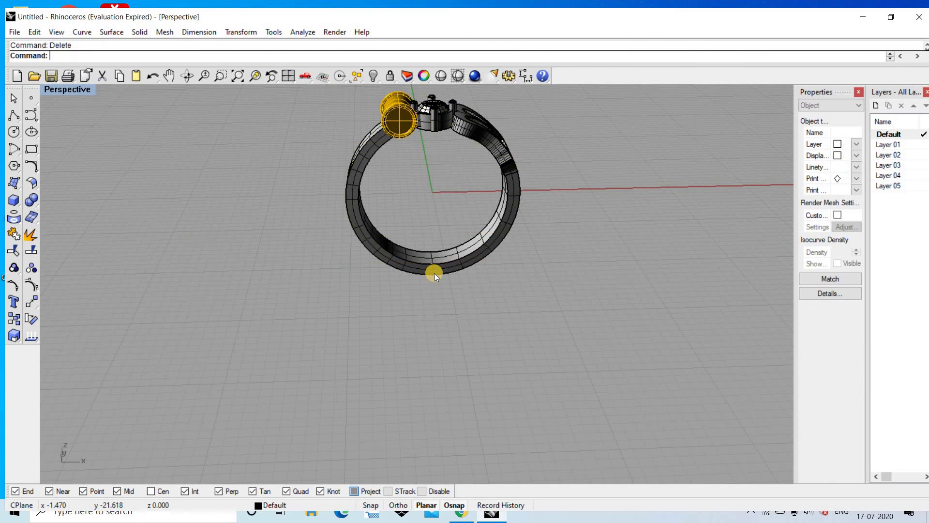
click(441, 76)
mouse_move(452, 183)
right_down()
mouse_move(468, 205)
mouse_move(481, 149)
mouse_move(564, 122)
right_up()
scroll(454, 262, up, 4)
right_click(454, 262)
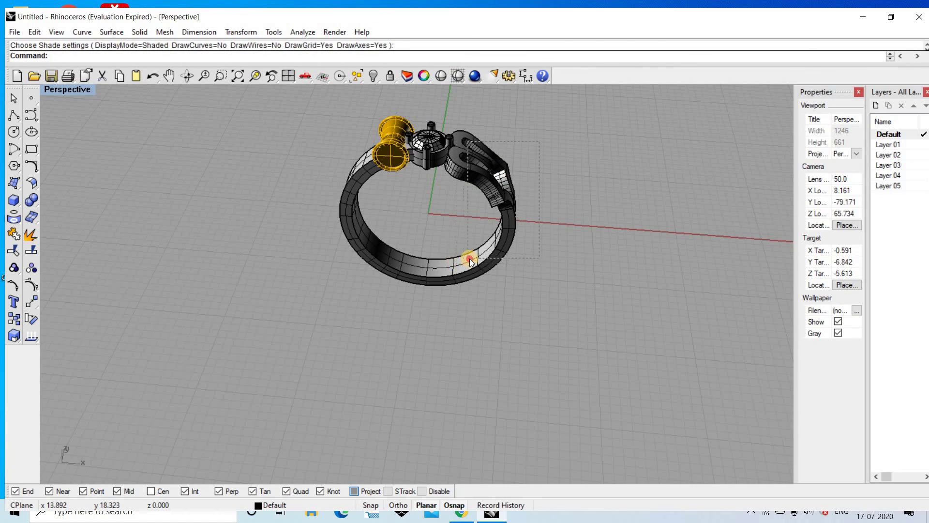
Move the ring band and side element to Layer 01
drag(470, 258, 468, 261)
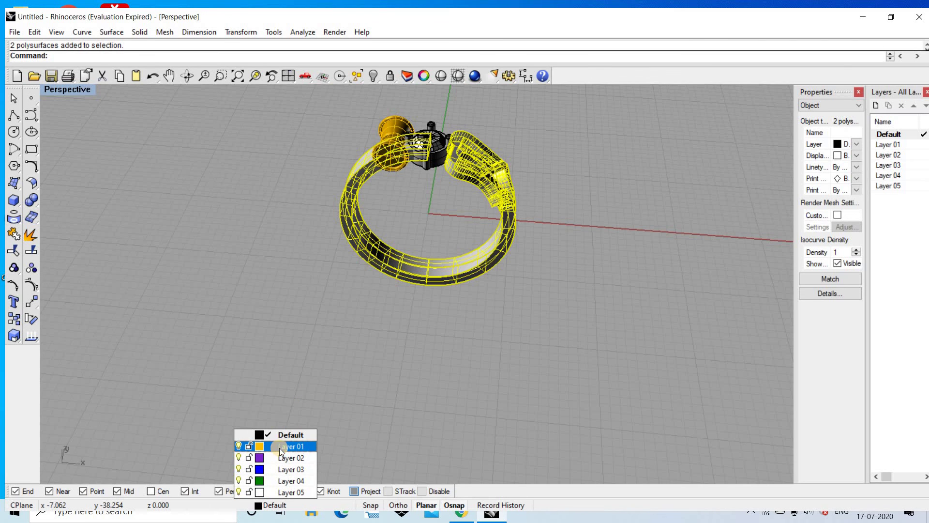
right_click(279, 448)
click(381, 393)
Move the stone setting and its three prongs to Layer 01 so the ring shows gold
scroll(439, 190, up, 2)
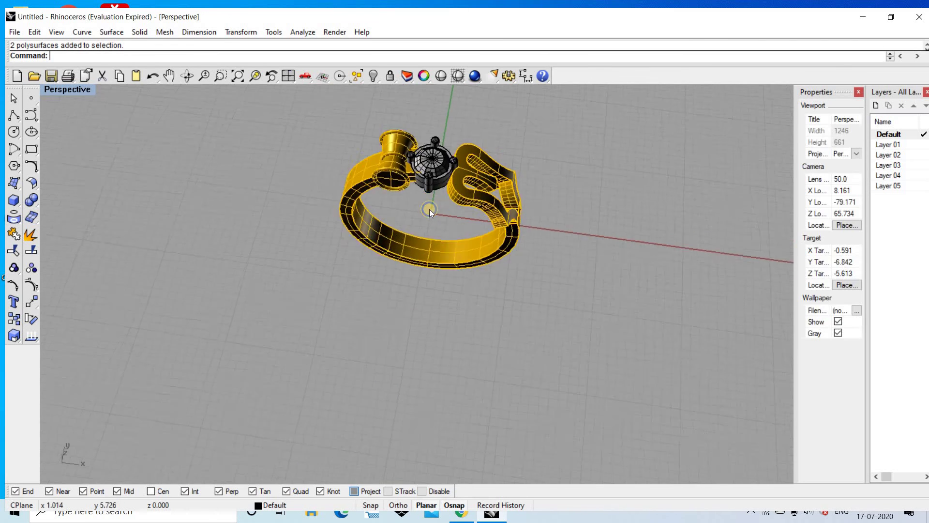
scroll(443, 193, up, 3)
click(449, 186)
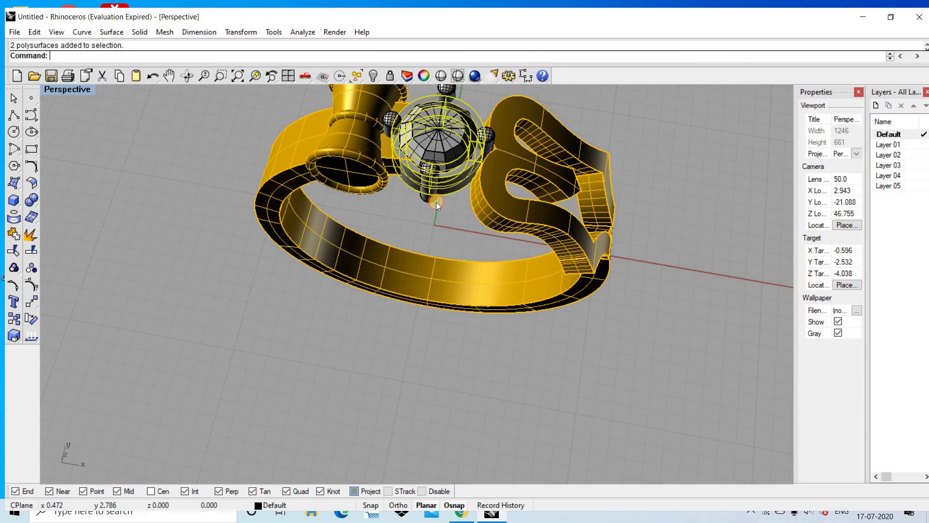
scroll(489, 149, up, 2)
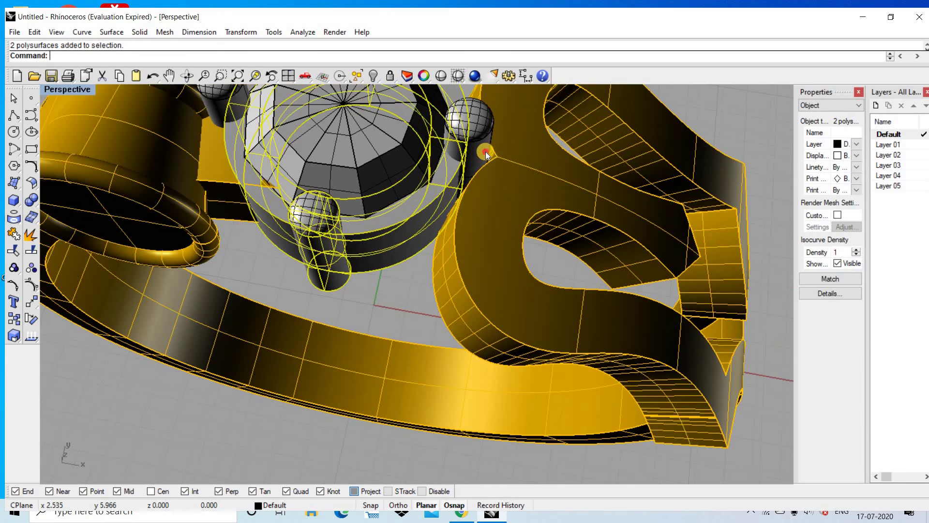
shift+click(485, 152)
scroll(435, 140, down, 2)
scroll(347, 133, up, 2)
scroll(324, 136, up, 2)
shift+click(324, 136)
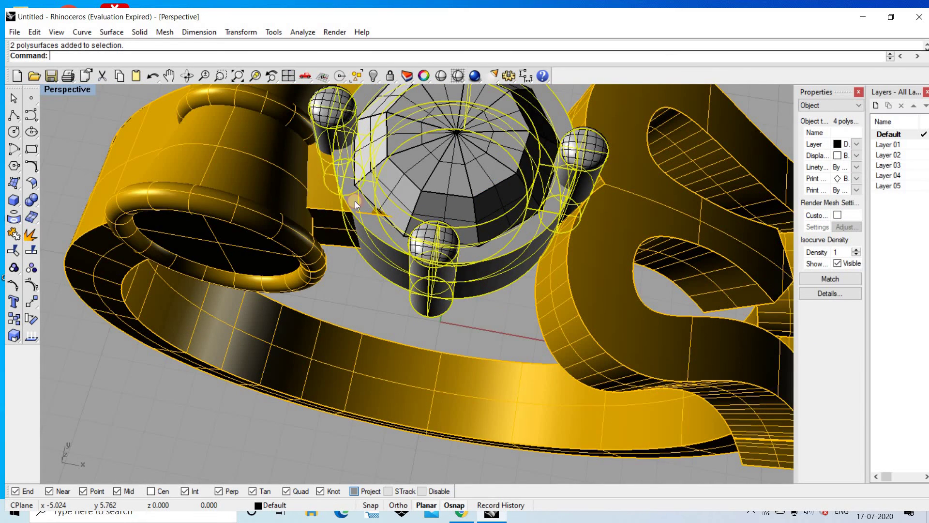
scroll(355, 201, down, 3)
scroll(411, 138, up, 3)
shift+click(414, 151)
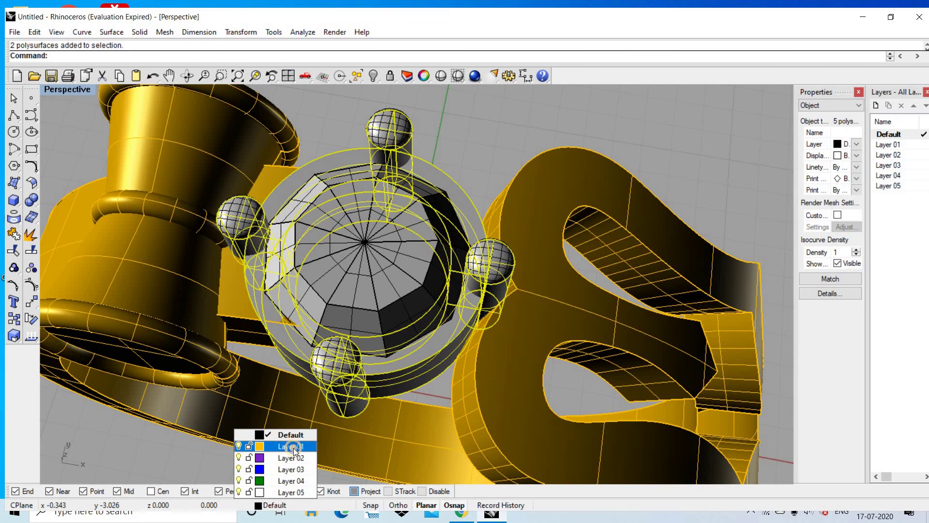
right_click(292, 446)
click(317, 465)
scroll(464, 241, down, 3)
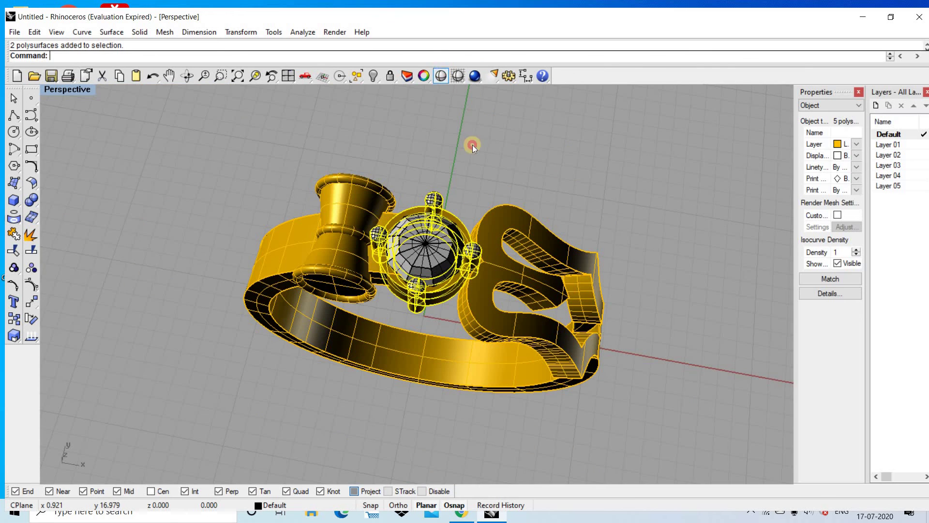
mouse_move(473, 144)
right_down()
mouse_move(393, 169)
mouse_move(383, 229)
mouse_move(469, 205)
mouse_move(283, 124)
right_up()
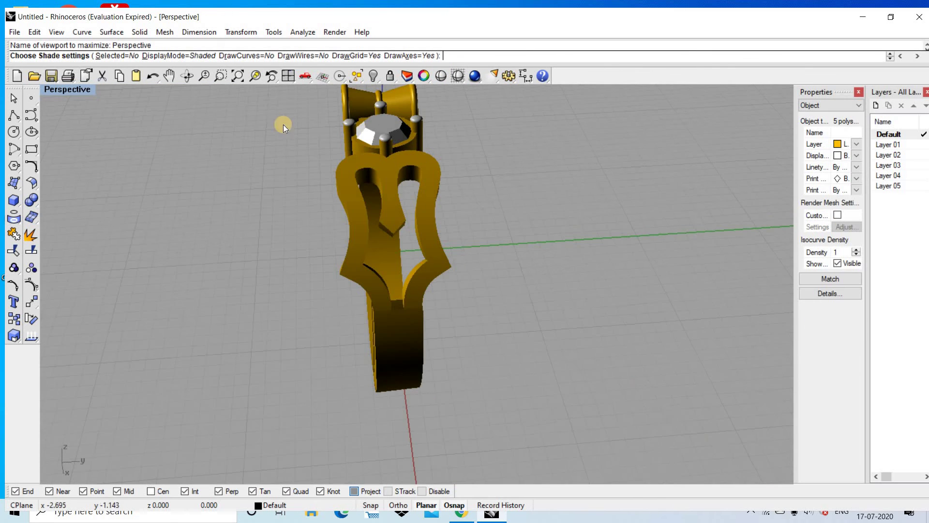
click(222, 76)
mouse_move(502, 207)
right_down()
mouse_move(373, 203)
mouse_move(426, 194)
mouse_move(428, 165)
mouse_move(532, 127)
mouse_move(602, 176)
mouse_move(500, 191)
mouse_move(531, 316)
mouse_move(560, 172)
mouse_move(351, 201)
mouse_move(396, 283)
mouse_move(448, 236)
mouse_move(361, 263)
mouse_move(455, 214)
mouse_move(458, 152)
mouse_move(429, 240)
mouse_move(429, 219)
mouse_move(567, 253)
right_up()
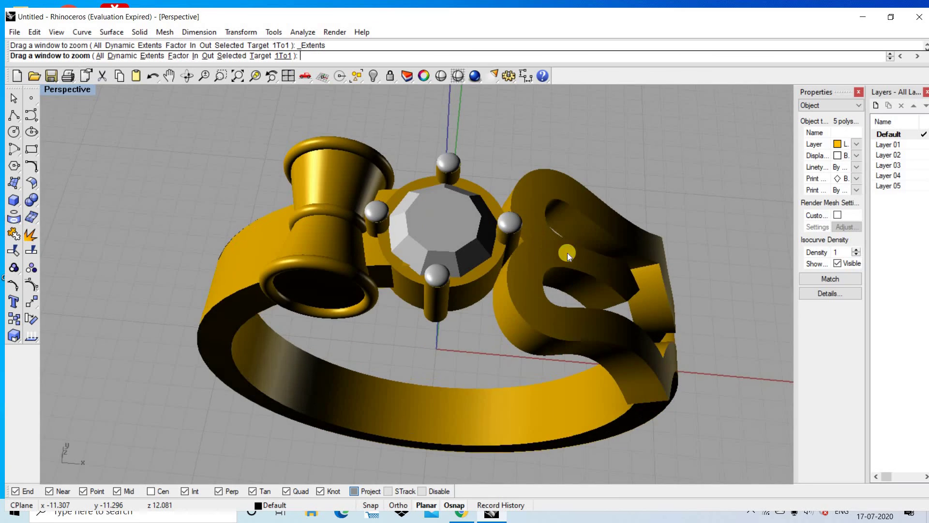
mouse_move(623, 262)
right_down()
mouse_move(576, 247)
mouse_move(357, 232)
mouse_move(426, 228)
mouse_move(489, 242)
mouse_move(441, 297)
mouse_move(500, 292)
mouse_move(2, 104)
right_up()
click(11, 98)
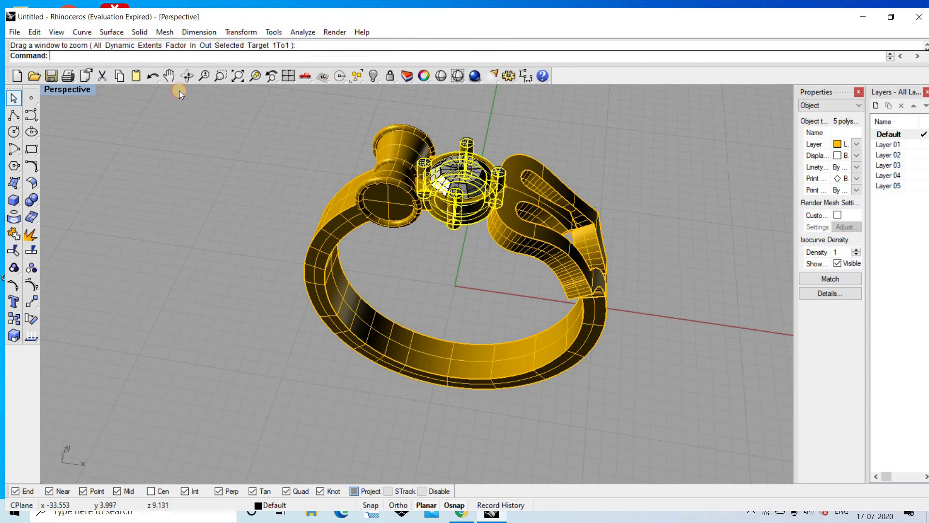
click(231, 75)
right_click(441, 75)
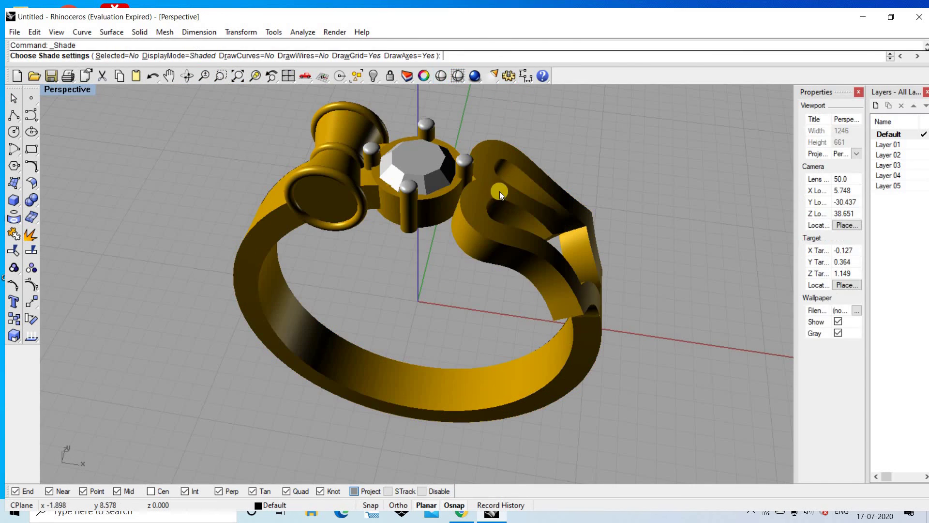
mouse_move(500, 190)
right_down()
mouse_move(257, 122)
mouse_move(373, 178)
right_up()
mouse_move(445, 207)
right_down()
mouse_move(442, 234)
mouse_move(375, 257)
mouse_move(346, 295)
mouse_move(390, 324)
mouse_move(525, 303)
mouse_move(550, 278)
mouse_move(338, 327)
mouse_move(461, 302)
mouse_move(492, 357)
mouse_move(446, 295)
mouse_move(331, 271)
mouse_move(432, 266)
mouse_move(383, 220)
mouse_move(435, 179)
mouse_move(411, 217)
mouse_move(411, 257)
right_up()
scroll(410, 202, up, 3)
scroll(410, 167, up, 1)
scroll(411, 166, down, 2)
scroll(398, 224, up, 2)
mouse_move(398, 223)
right_down()
mouse_move(303, 221)
mouse_move(425, 207)
mouse_move(326, 245)
mouse_move(380, 296)
mouse_move(401, 242)
mouse_move(314, 160)
right_up()
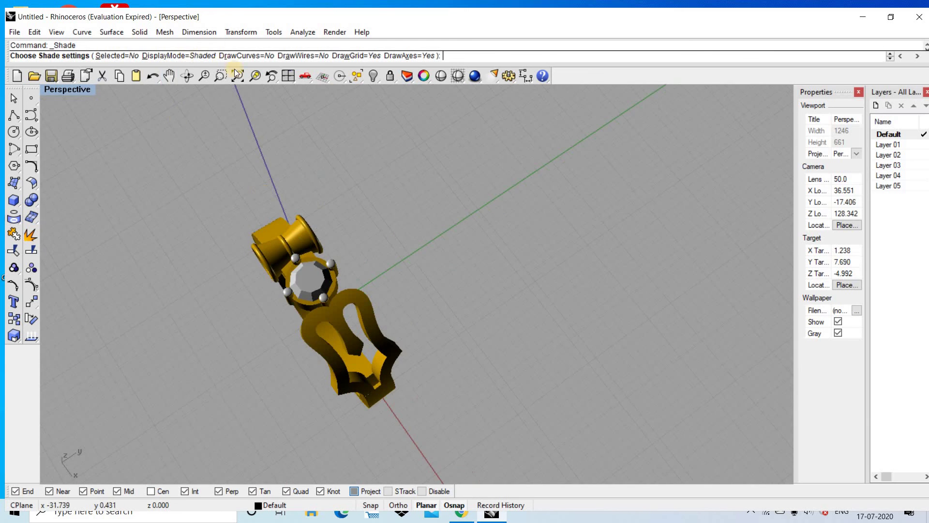
click(239, 76)
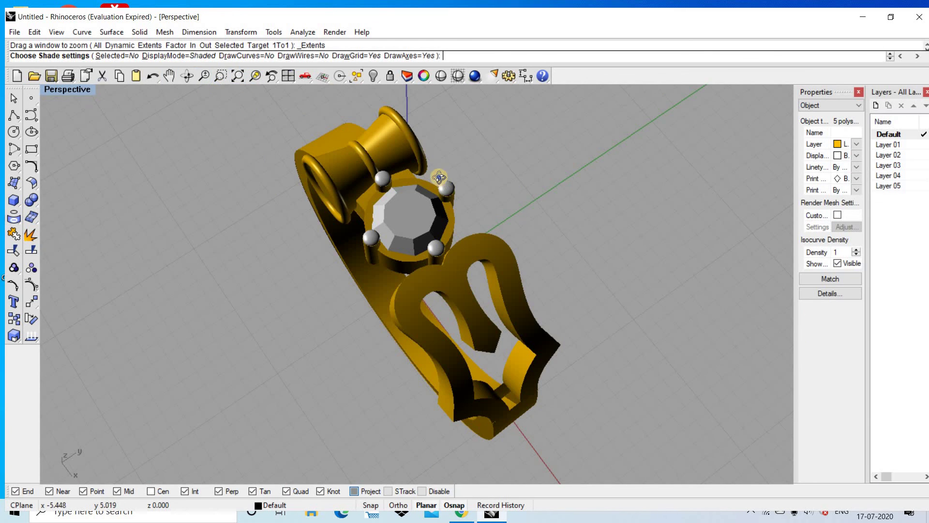
mouse_move(439, 177)
right_down()
mouse_move(424, 166)
mouse_move(524, 146)
mouse_move(513, 181)
mouse_move(514, 163)
mouse_move(519, 186)
mouse_move(519, 149)
mouse_move(533, 199)
mouse_move(430, 154)
mouse_move(475, 141)
mouse_move(578, 152)
mouse_move(546, 179)
mouse_move(506, 128)
mouse_move(502, 200)
mouse_move(476, 170)
mouse_move(500, 195)
mouse_move(473, 182)
mouse_move(499, 192)
right_up()
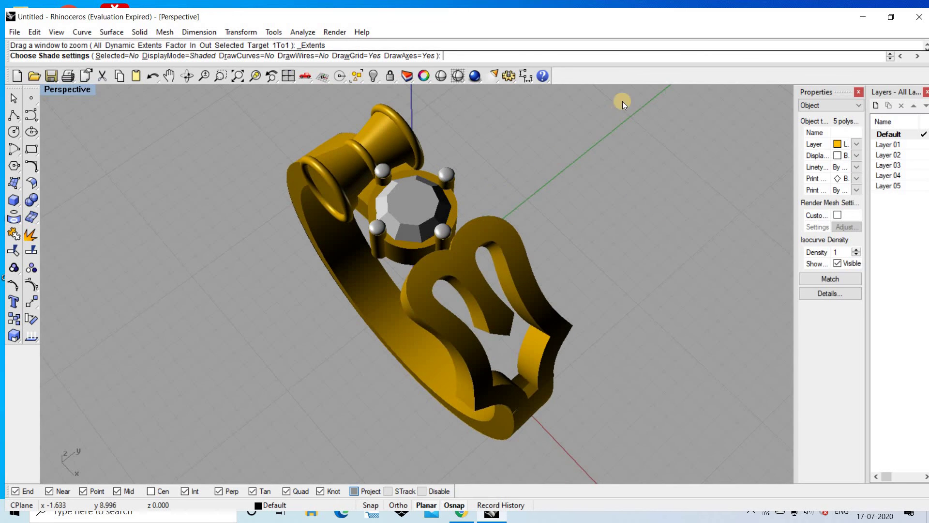